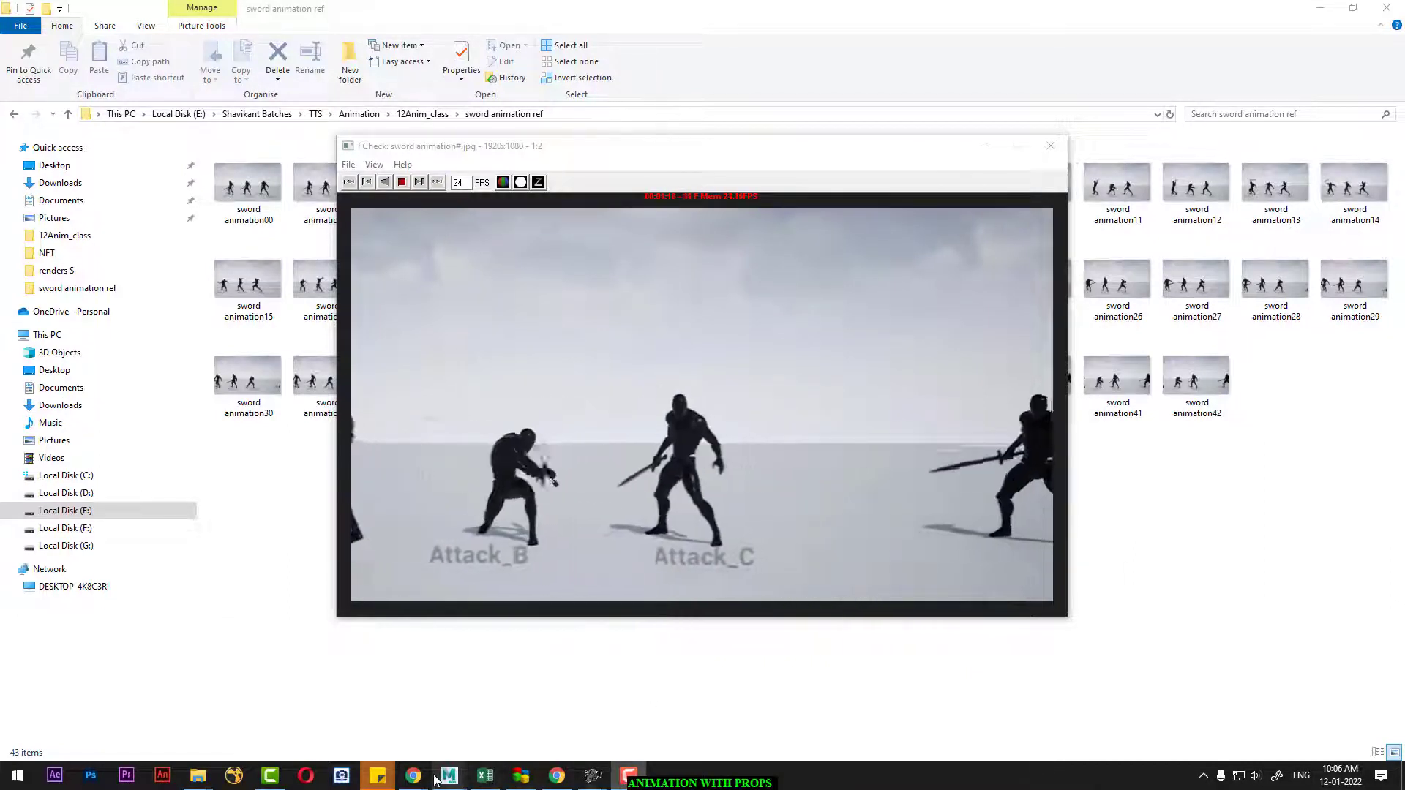
Bring the captAmerica_rig_master.ma Maya scene back to the front and tumble around the rig.
{"action": "mouse_move", "coordinate": [448, 776]}
{"action": "left_click", "coordinate": [541, 714]}
{"action": "mouse_move", "coordinate": [692, 577]}
{"action": "left_mouse_down", "text": "alt"}
{"action": "mouse_move", "coordinate": [762, 530]}
{"action": "mouse_move", "coordinate": [800, 558]}
{"action": "mouse_move", "coordinate": [776, 512]}
{"action": "left_mouse_up", "text": "alt"}
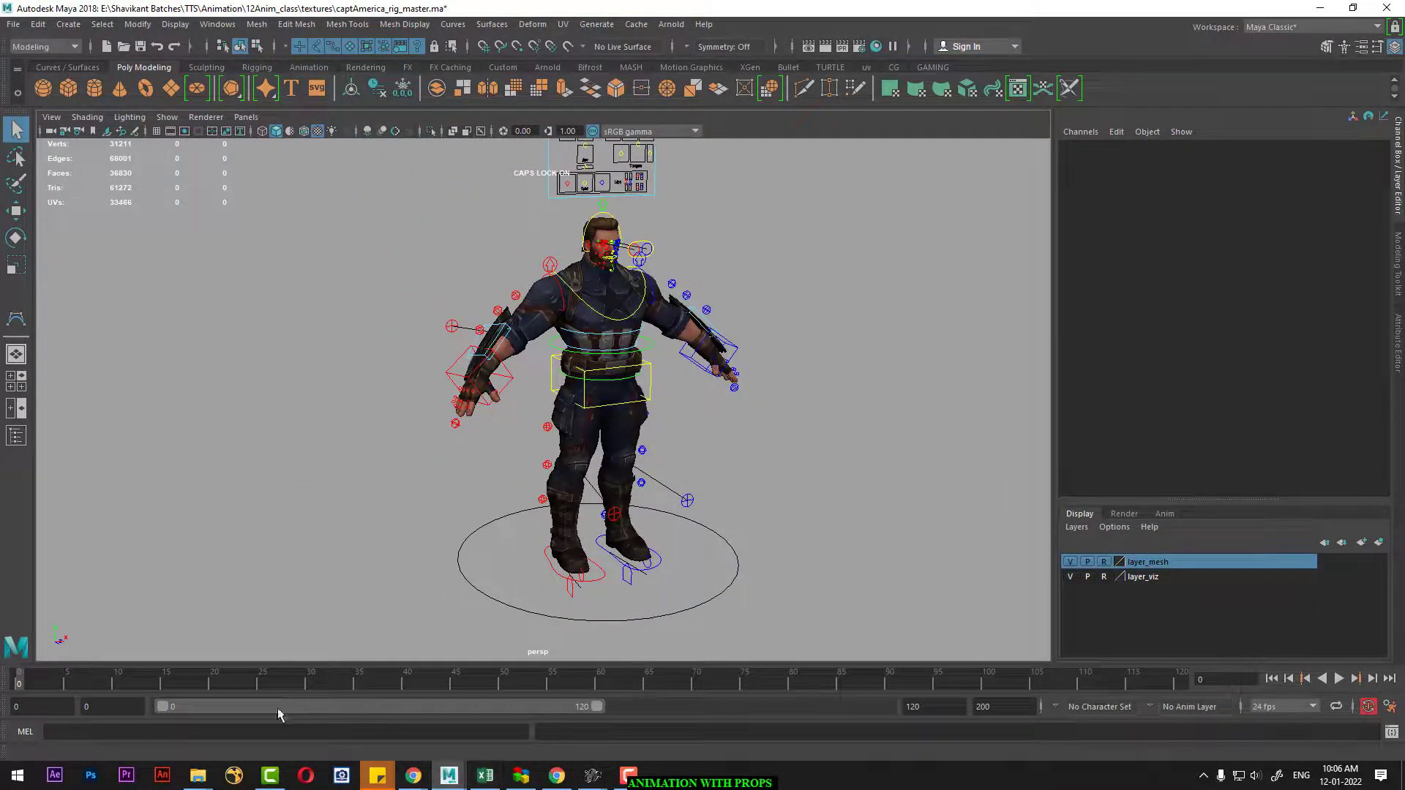
Browse File Explorer to 12Anim_class > sword, copy the folder path, and return to Maya.
{"action": "left_click", "coordinate": [199, 777]}
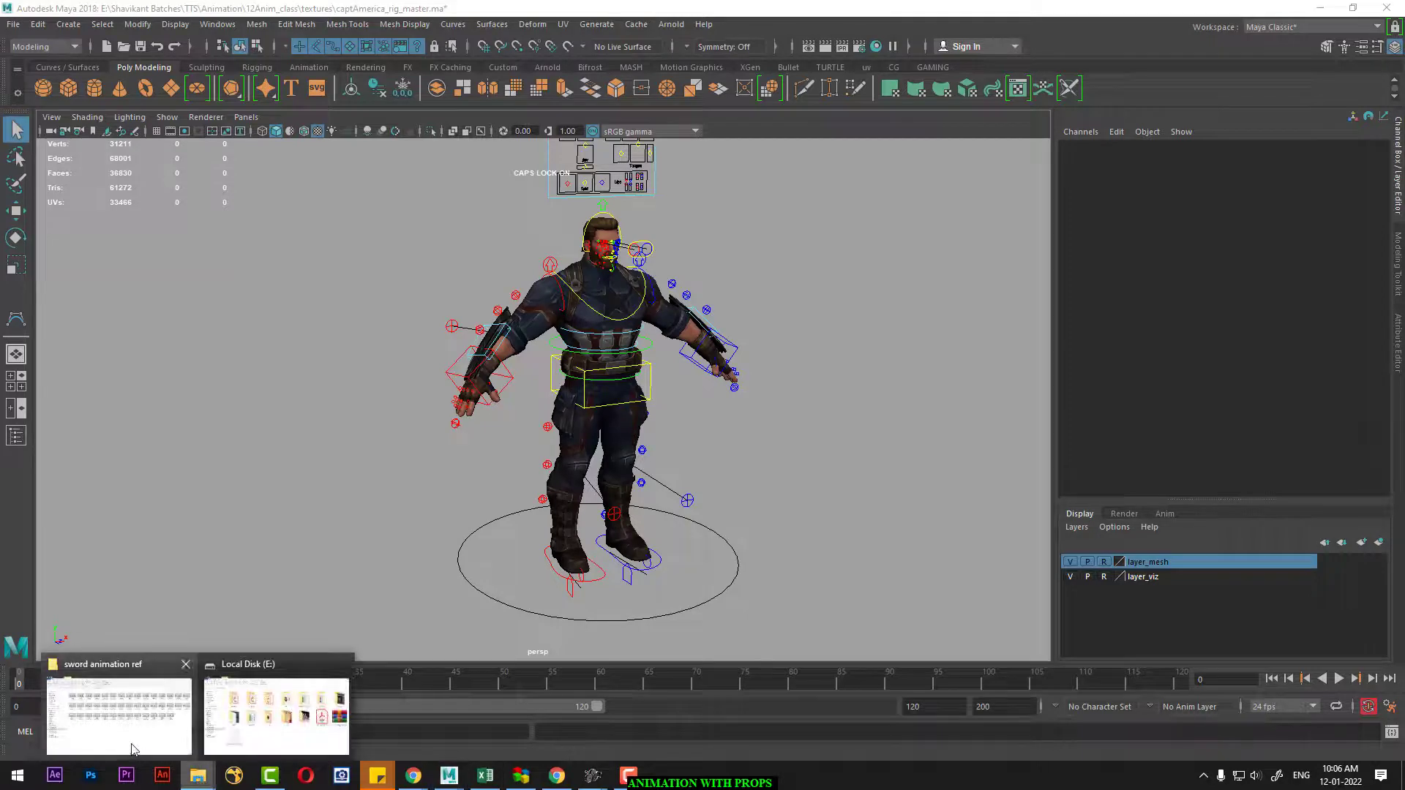
{"action": "left_click", "coordinate": [119, 709]}
{"action": "left_click", "coordinate": [423, 114]}
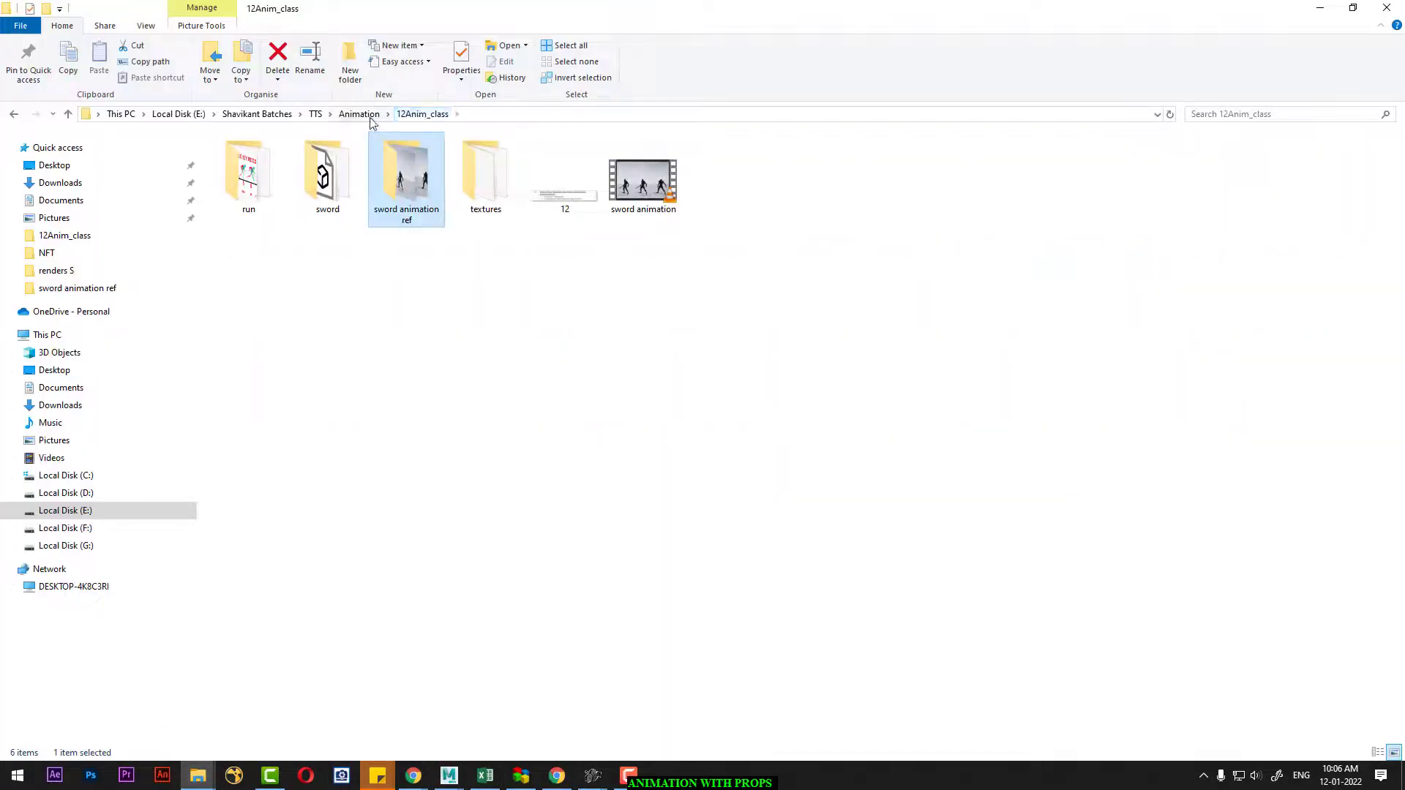
{"action": "double_click", "coordinate": [326, 175]}
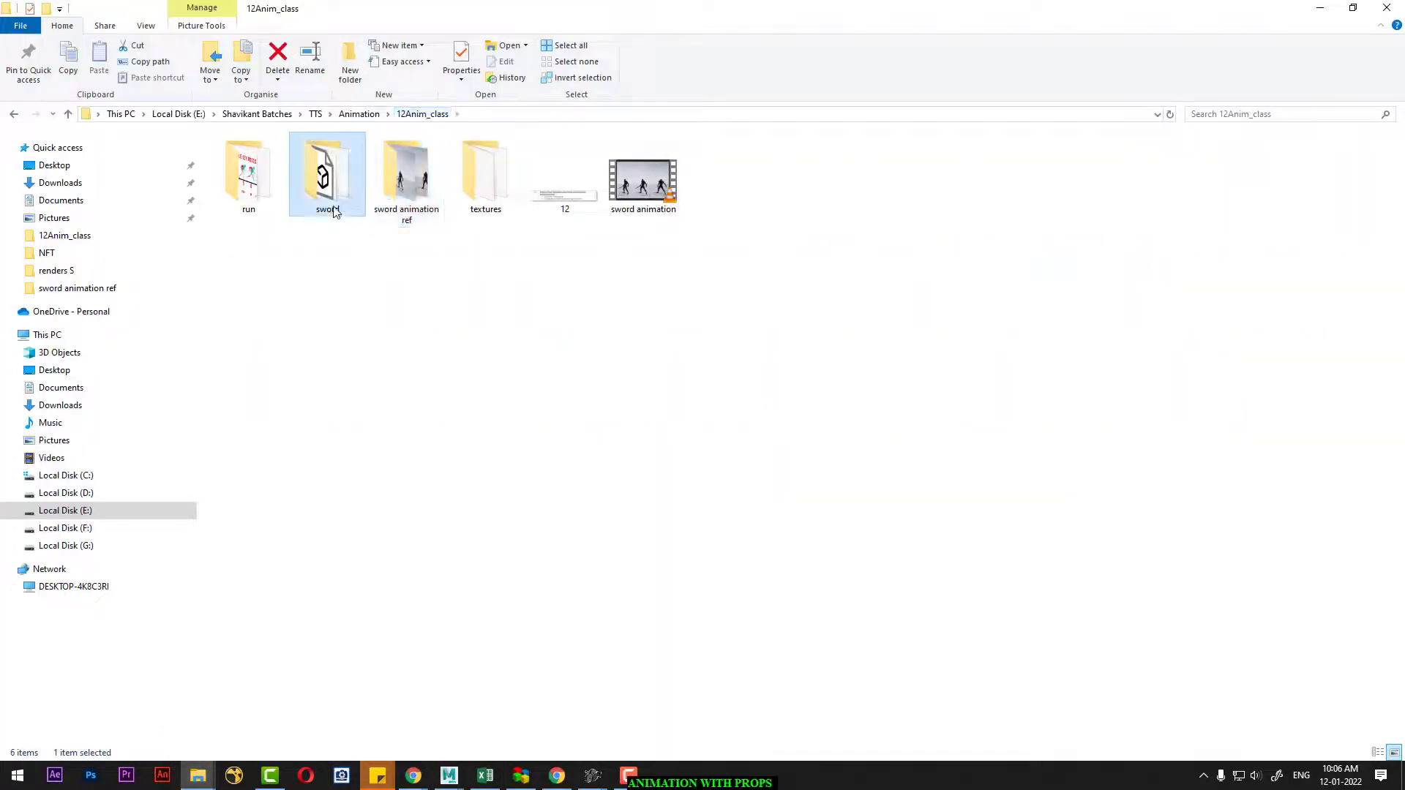
{"action": "left_click", "coordinate": [530, 115]}
{"action": "left_click", "coordinate": [722, 678]}
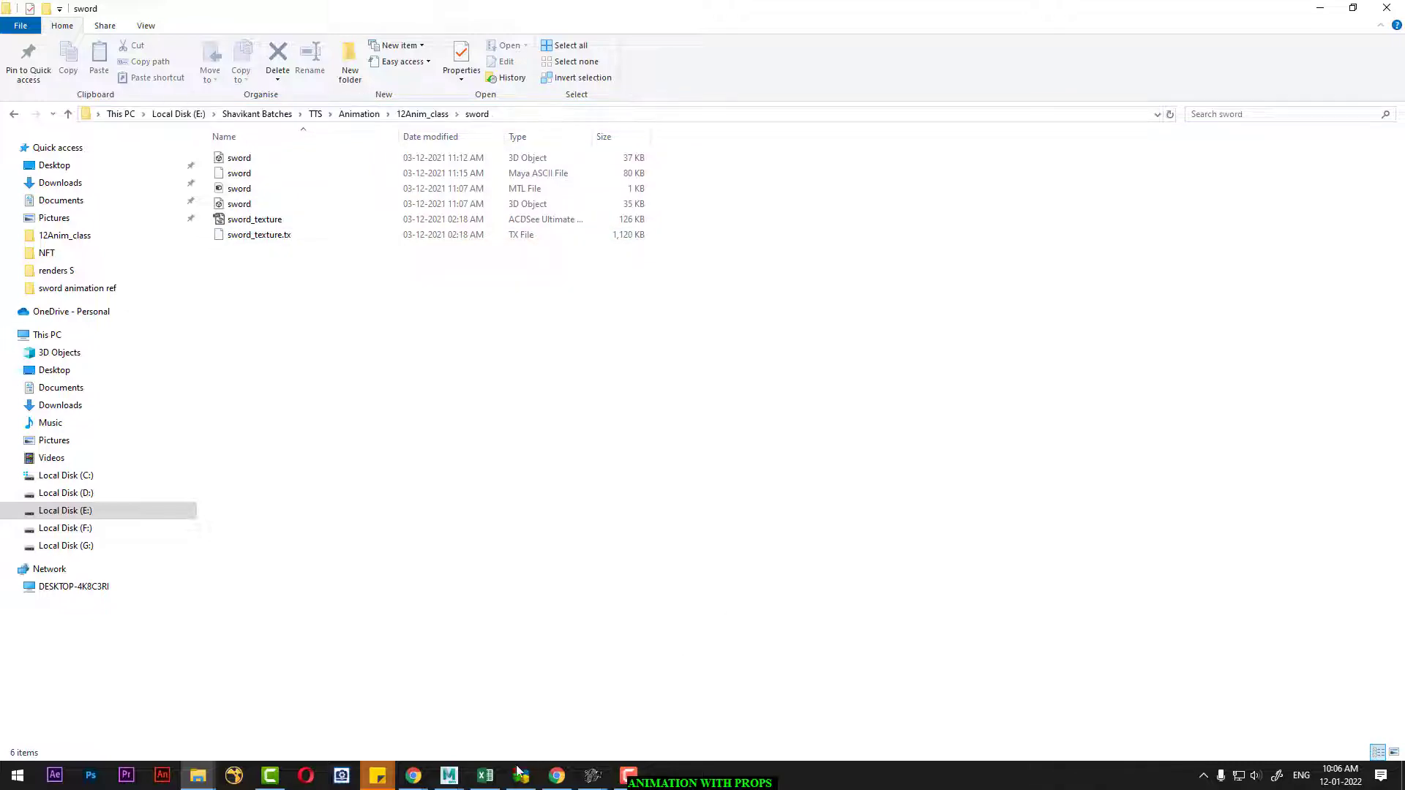
{"action": "mouse_move", "coordinate": [449, 776]}
{"action": "left_click", "coordinate": [533, 730]}
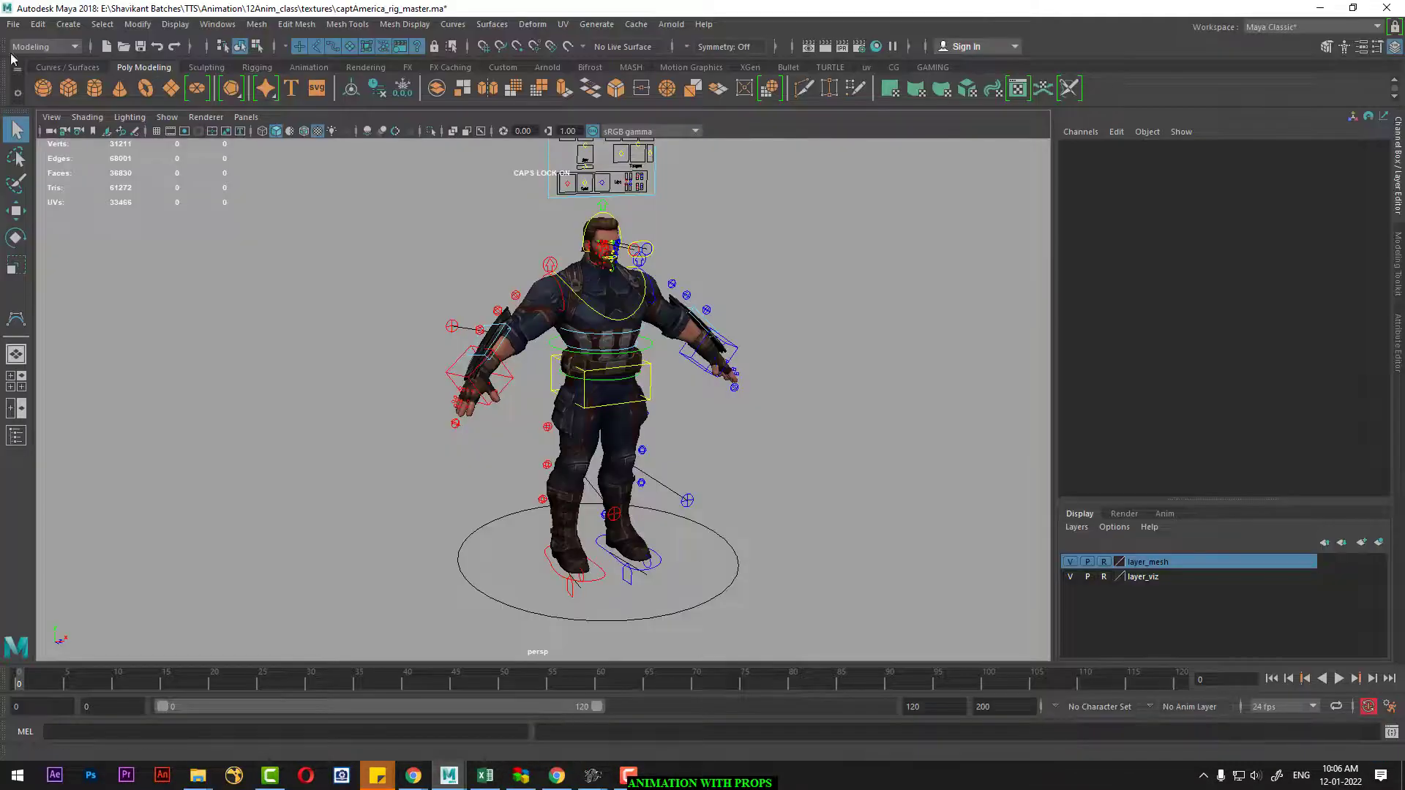
Import sword.ma via File > Import from the pasted sword folder path.
{"action": "left_click", "coordinate": [13, 27]}
{"action": "left_click", "coordinate": [81, 186]}
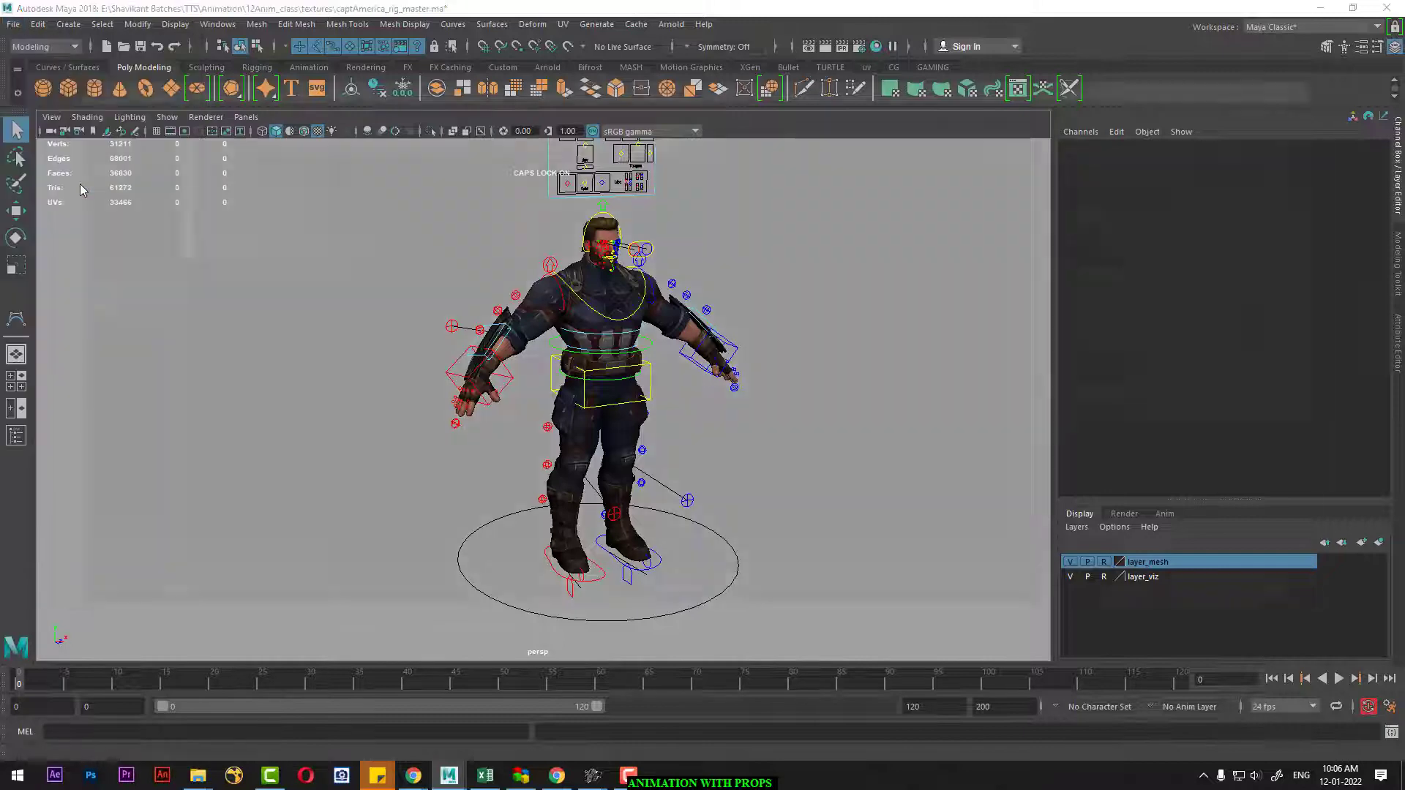
{"action": "type", "text": "E:\\Shavikant Batches\\TTS\\Animation\\12Anim_class\\sword"}
{"action": "key", "text": "Return"}
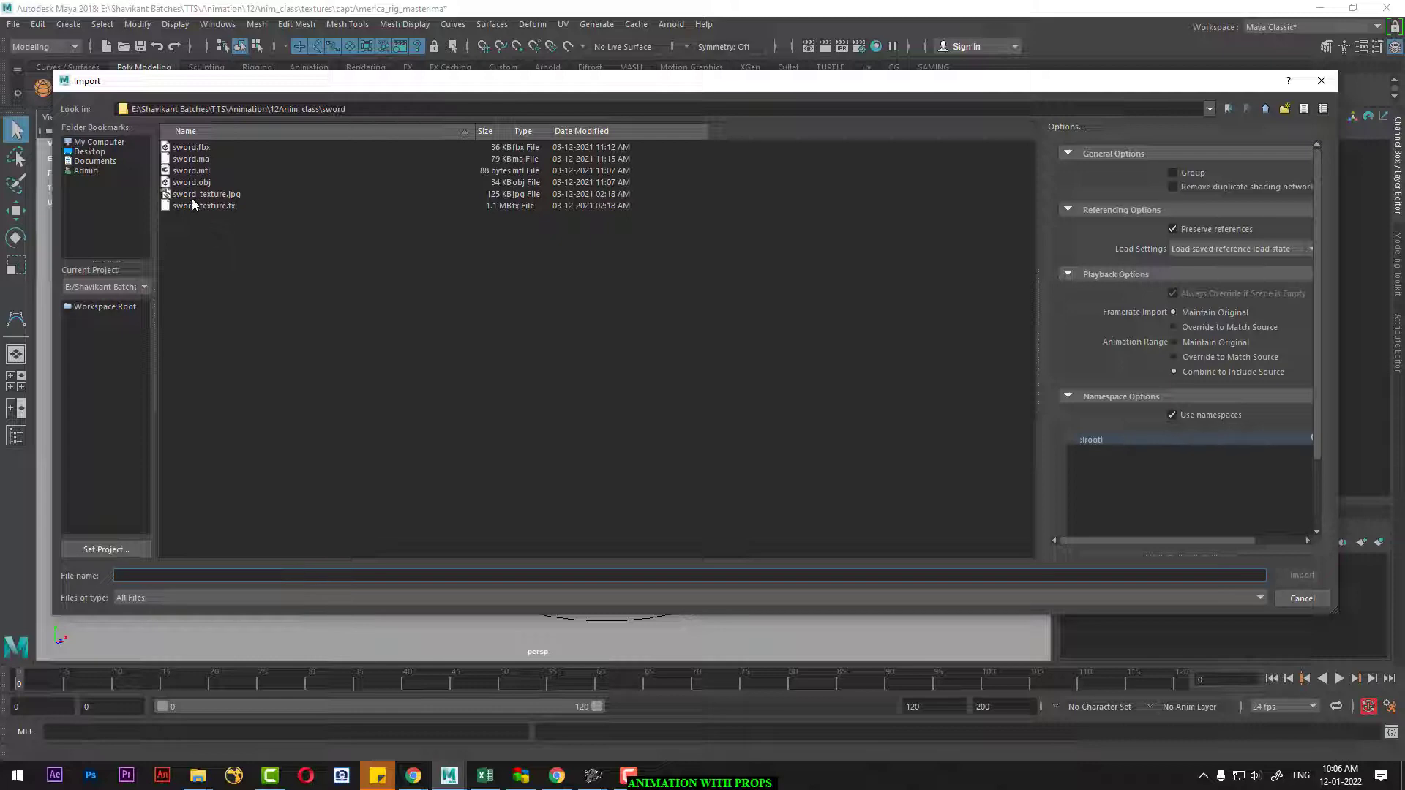
{"action": "double_click", "coordinate": [193, 158]}
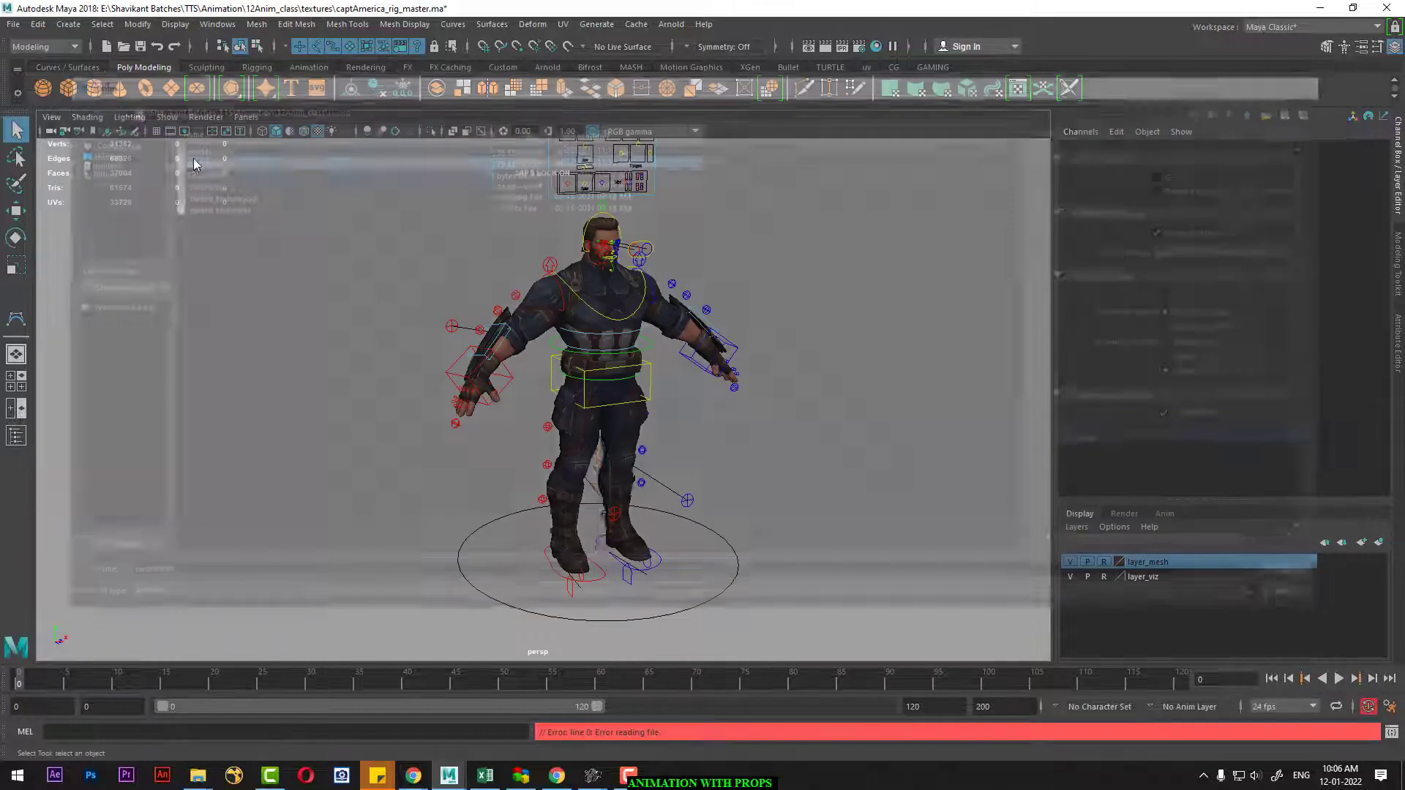
Move the imported sword out along Z, away from the legs, and rotate it 90 on X.
{"action": "scroll", "coordinate": [648, 487], "scroll_direction": "up", "scroll_amount": 3}
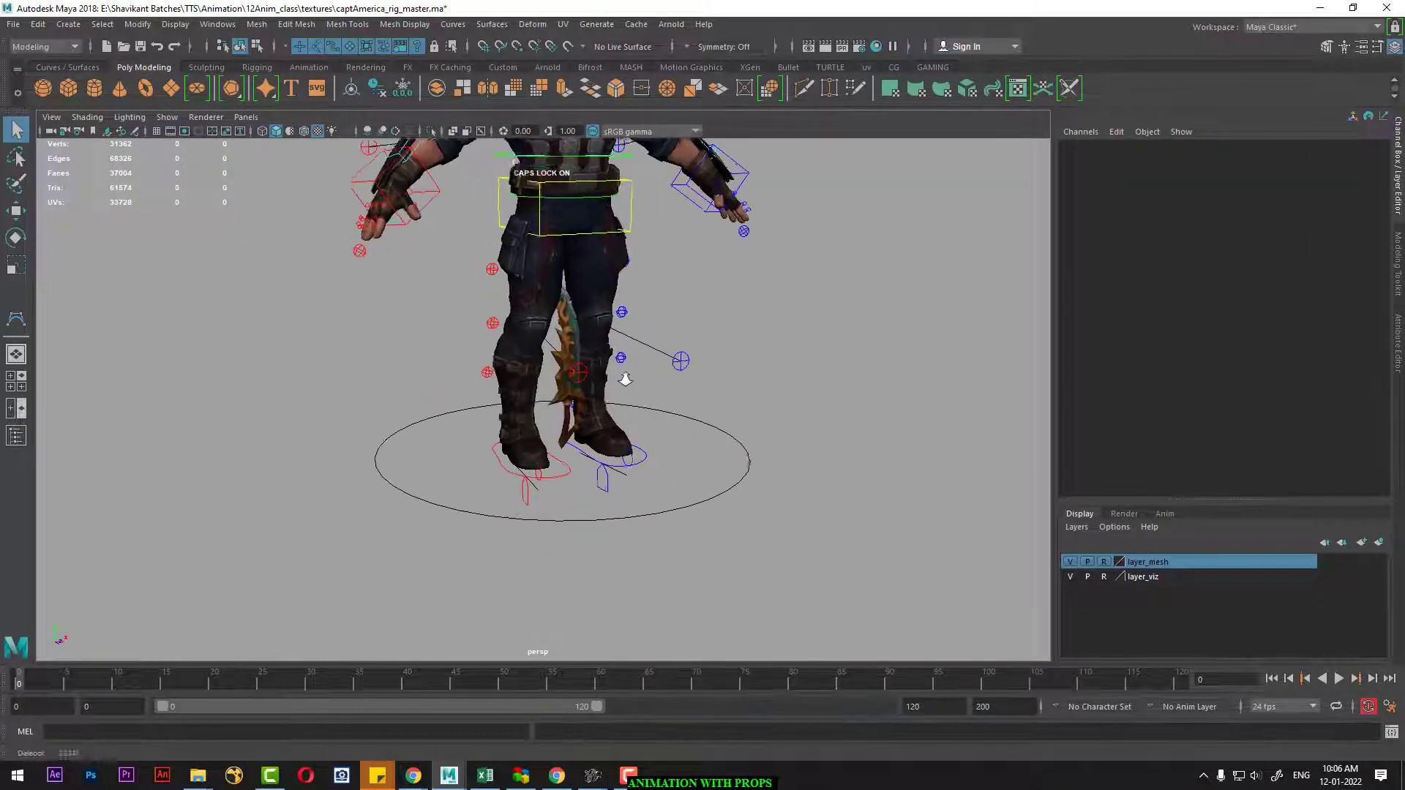
{"action": "left_click", "coordinate": [586, 444]}
{"action": "key", "text": "w"}
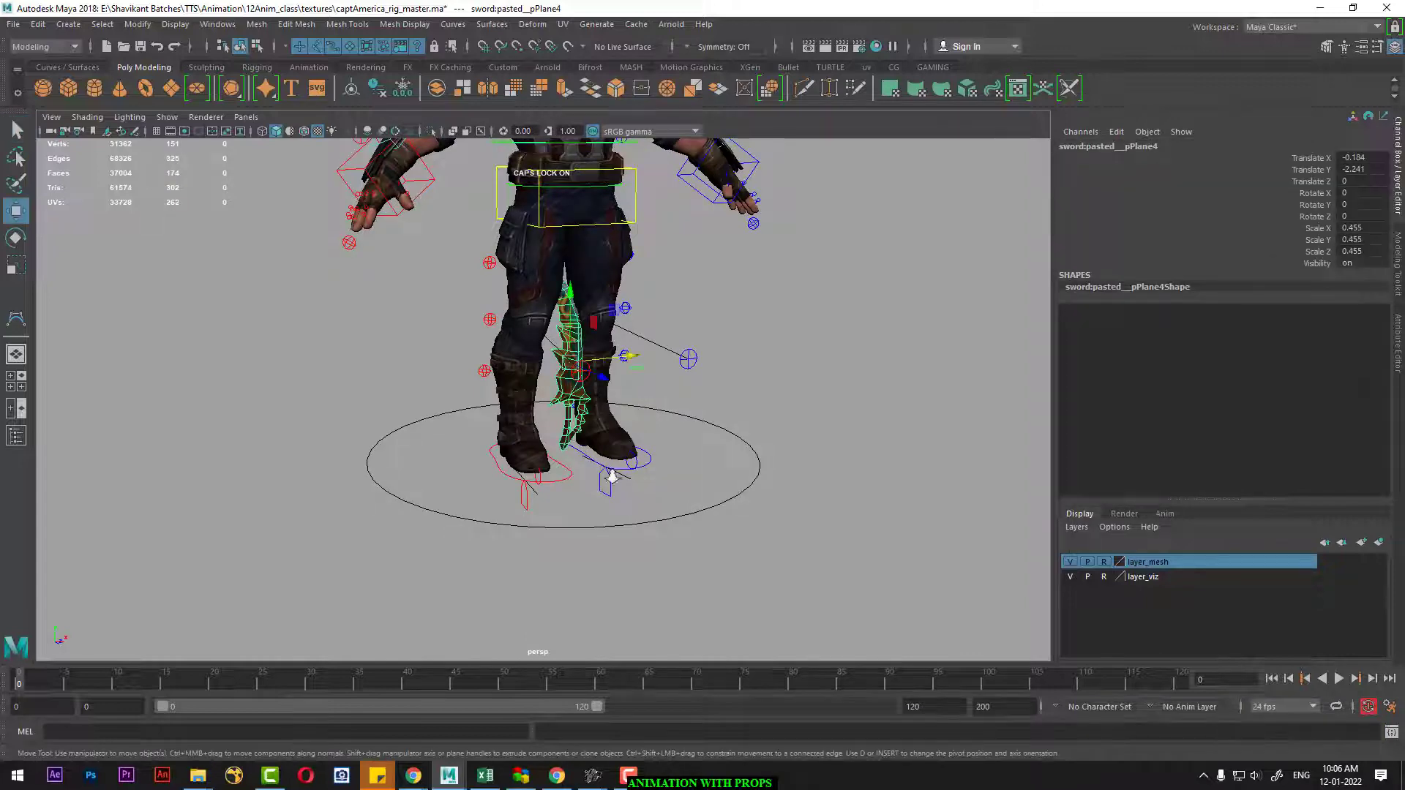
{"action": "mouse_move", "coordinate": [578, 443]}
{"action": "left_mouse_down", "text": "alt"}
{"action": "mouse_move", "coordinate": [628, 439]}
{"action": "mouse_move", "coordinate": [640, 413]}
{"action": "mouse_move", "coordinate": [858, 438]}
{"action": "left_mouse_up", "text": "alt"}
{"action": "mouse_move", "coordinate": [858, 438]}
{"action": "left_mouse_down", "text": "alt"}
{"action": "mouse_move", "coordinate": [823, 467]}
{"action": "mouse_move", "coordinate": [1001, 577]}
{"action": "left_mouse_up", "text": "alt"}
{"action": "key", "text": "e"}
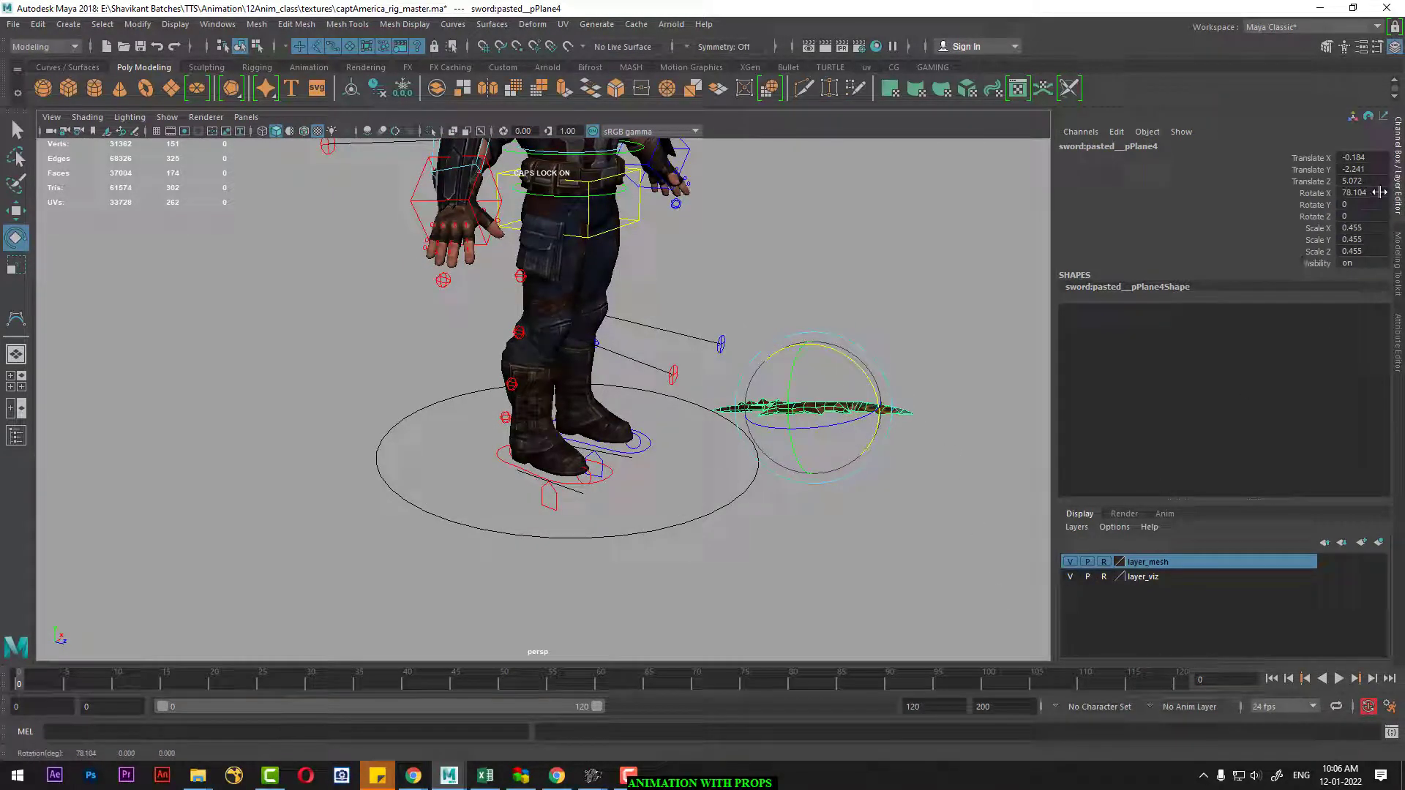
{"action": "type", "text": "90"}
{"action": "key", "text": "Return"}
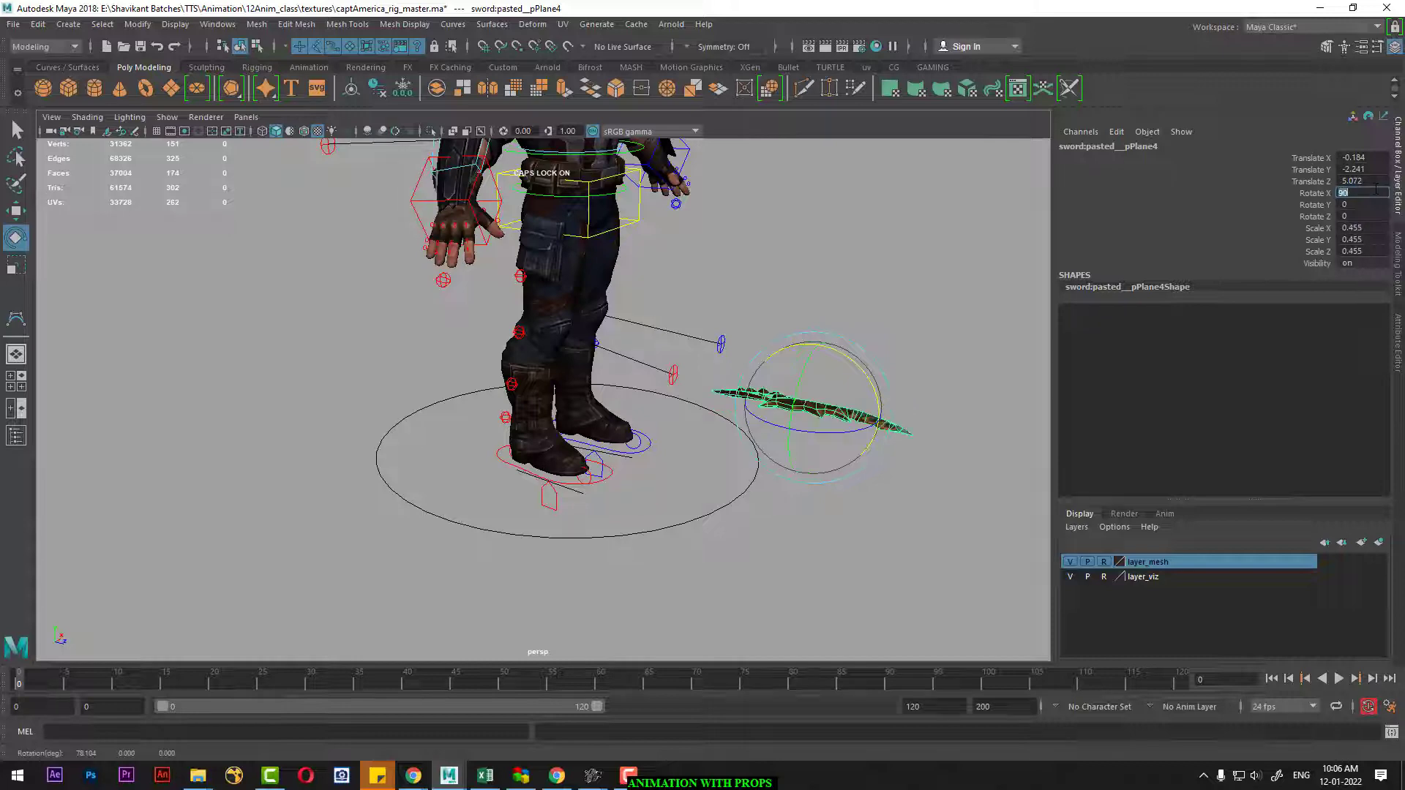
Check the Attack reference, then set the sword's Rotate Z to -90.
{"action": "scroll", "coordinate": [1036, 351], "scroll_direction": "down", "scroll_amount": 3}
{"action": "left_click_drag", "start_coordinate": [1036, 351], "coordinate": [784, 570], "text": "alt"}
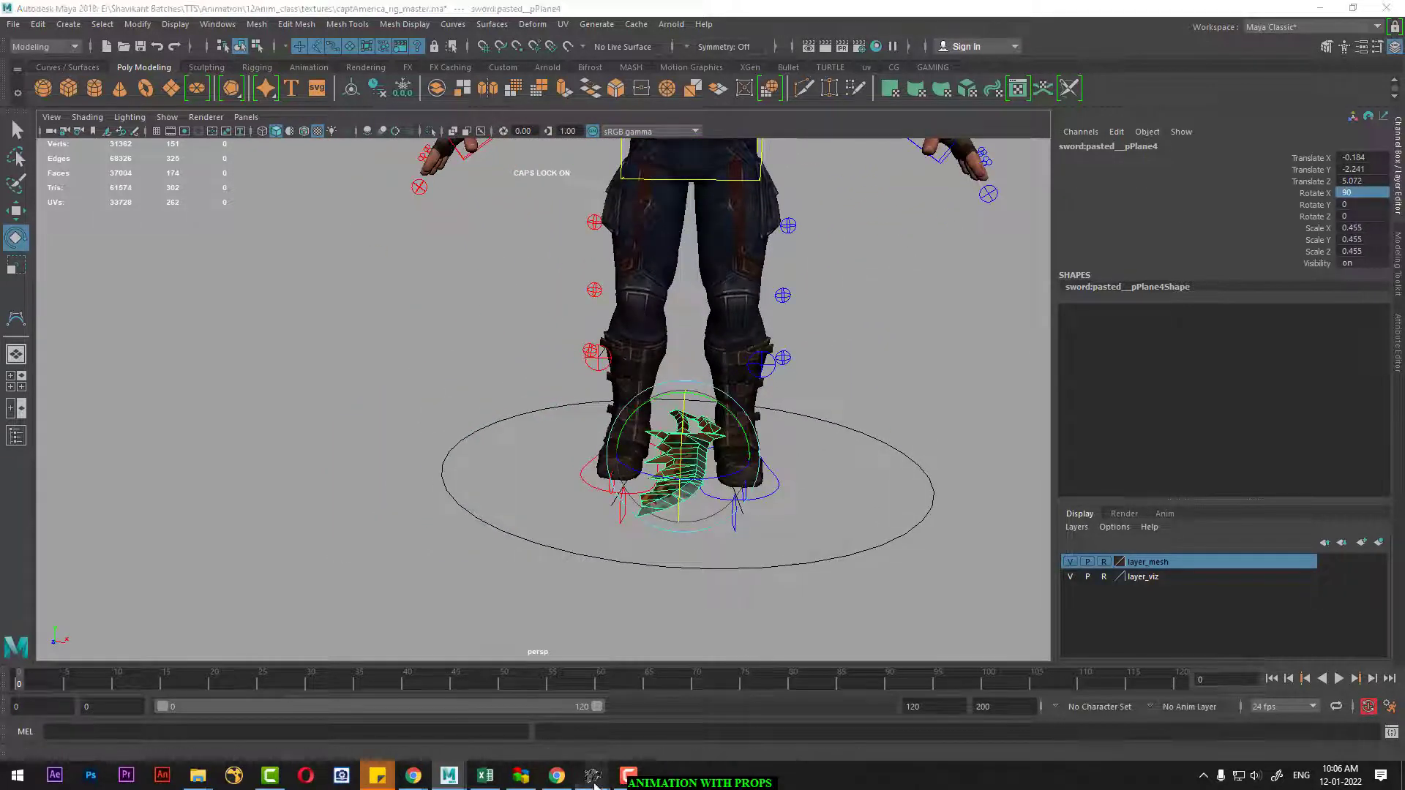
{"action": "mouse_move", "coordinate": [591, 775]}
{"action": "left_click", "coordinate": [666, 726]}
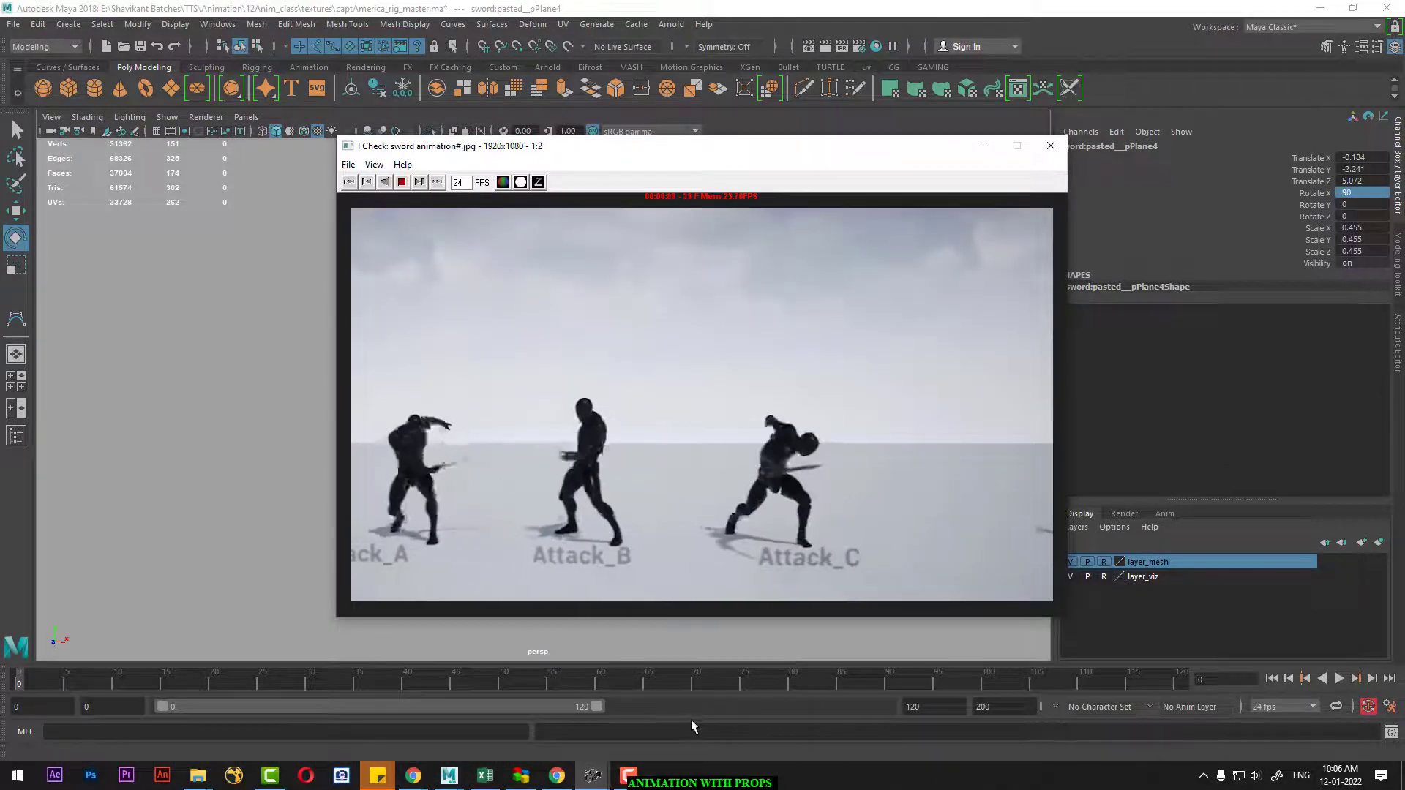
{"action": "left_click", "coordinate": [984, 145]}
{"action": "scroll", "coordinate": [695, 439], "scroll_direction": "up", "scroll_amount": 2}
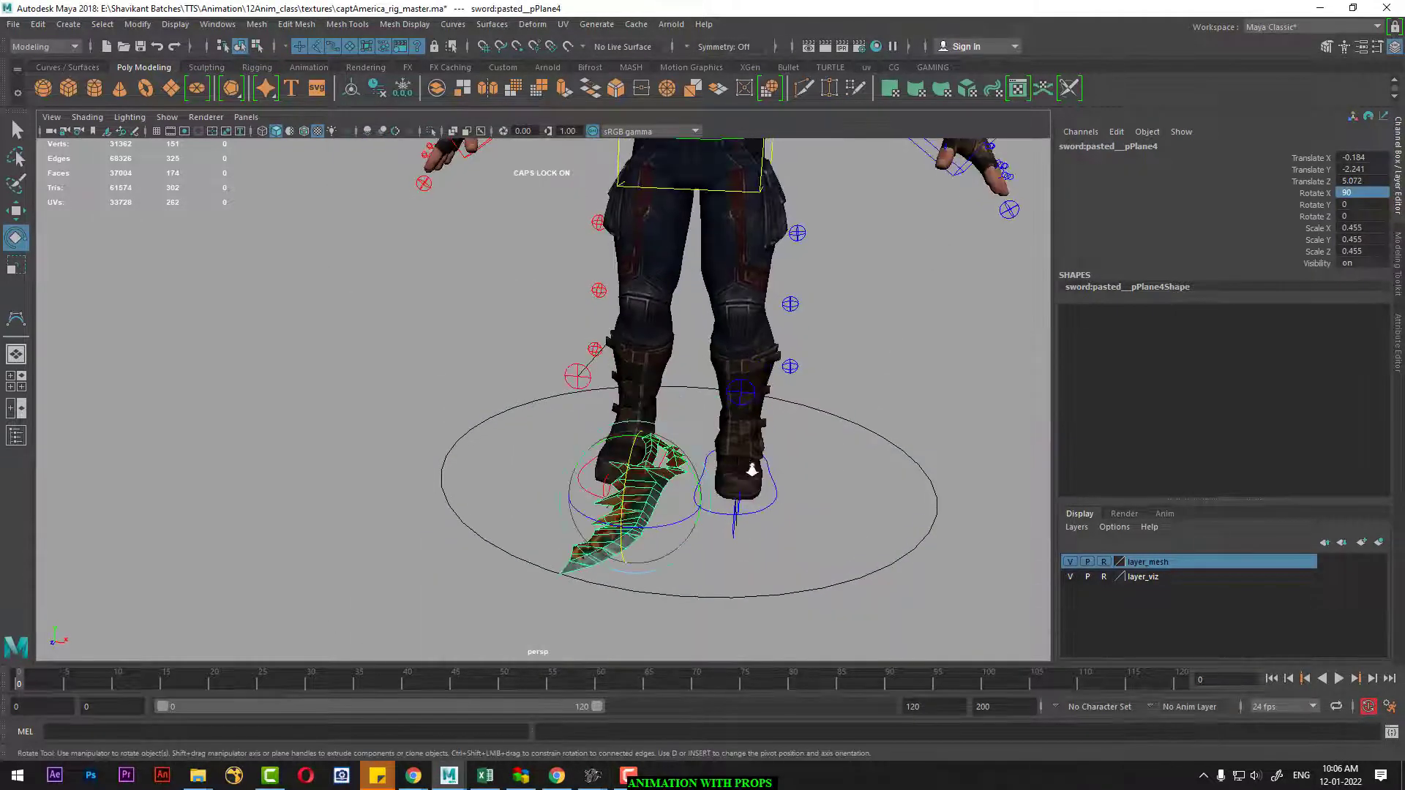
{"action": "mouse_move", "coordinate": [680, 505]}
{"action": "left_mouse_down"}
{"action": "mouse_move", "coordinate": [697, 480]}
{"action": "mouse_move", "coordinate": [808, 561]}
{"action": "left_mouse_up"}
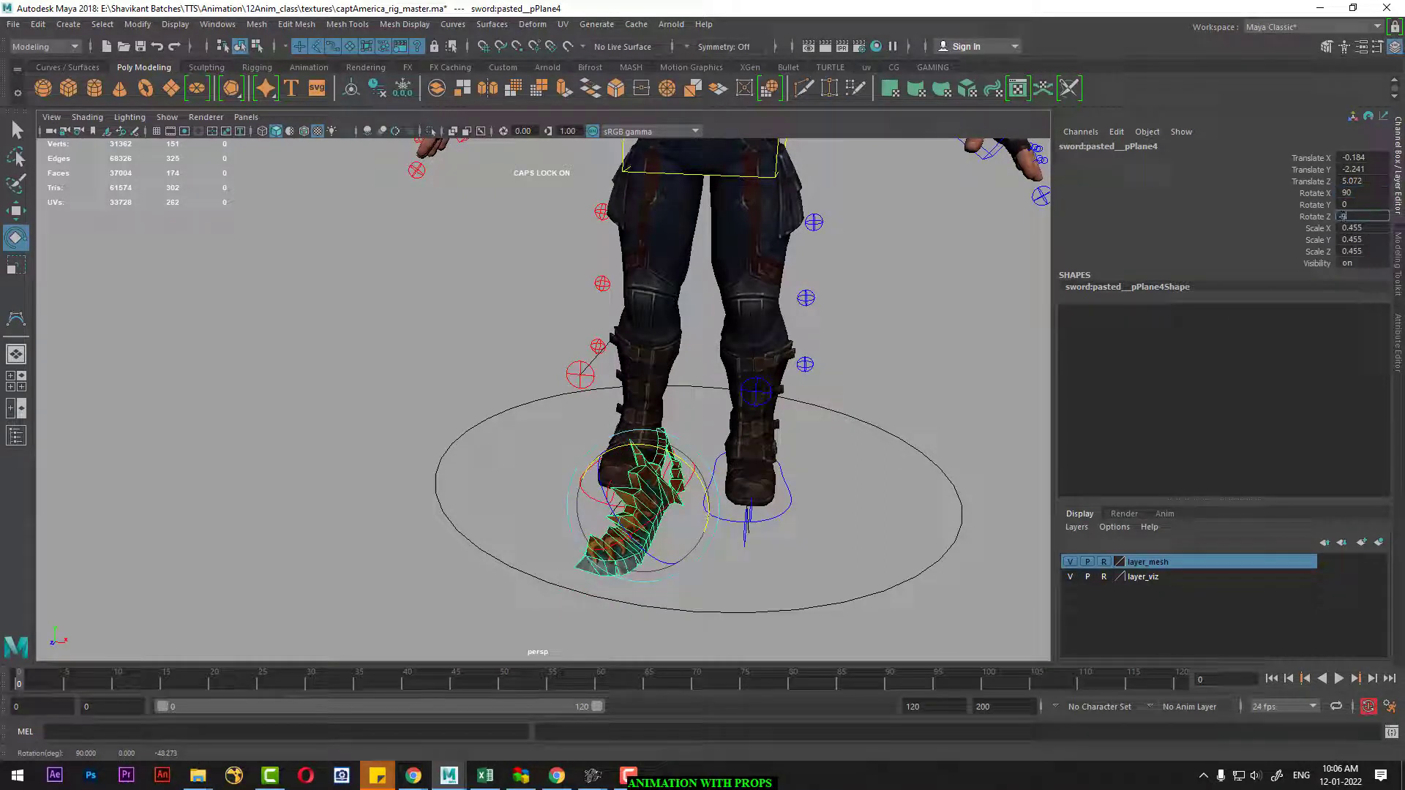
{"action": "type", "text": "0"}
{"action": "key", "text": "Return"}
{"action": "mouse_move", "coordinate": [658, 380]}
{"action": "left_mouse_down", "text": "alt"}
{"action": "mouse_move", "coordinate": [790, 379]}
{"action": "mouse_move", "coordinate": [810, 422]}
{"action": "left_mouse_up", "text": "alt"}
Move the sword up and across to the right hand using the Left and Front views.
{"action": "key", "text": "w"}
{"action": "key", "text": "space"}
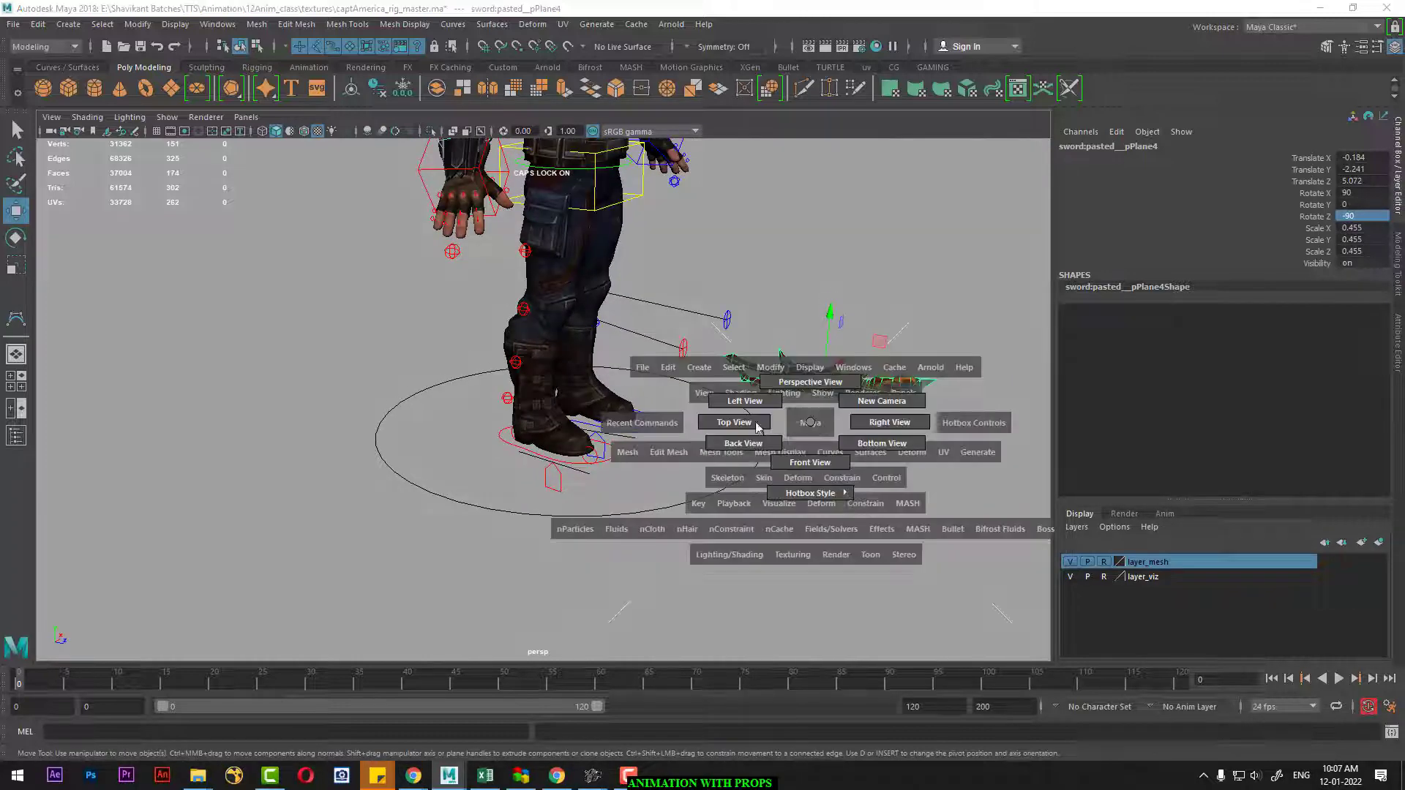
{"action": "left_click", "coordinate": [711, 399]}
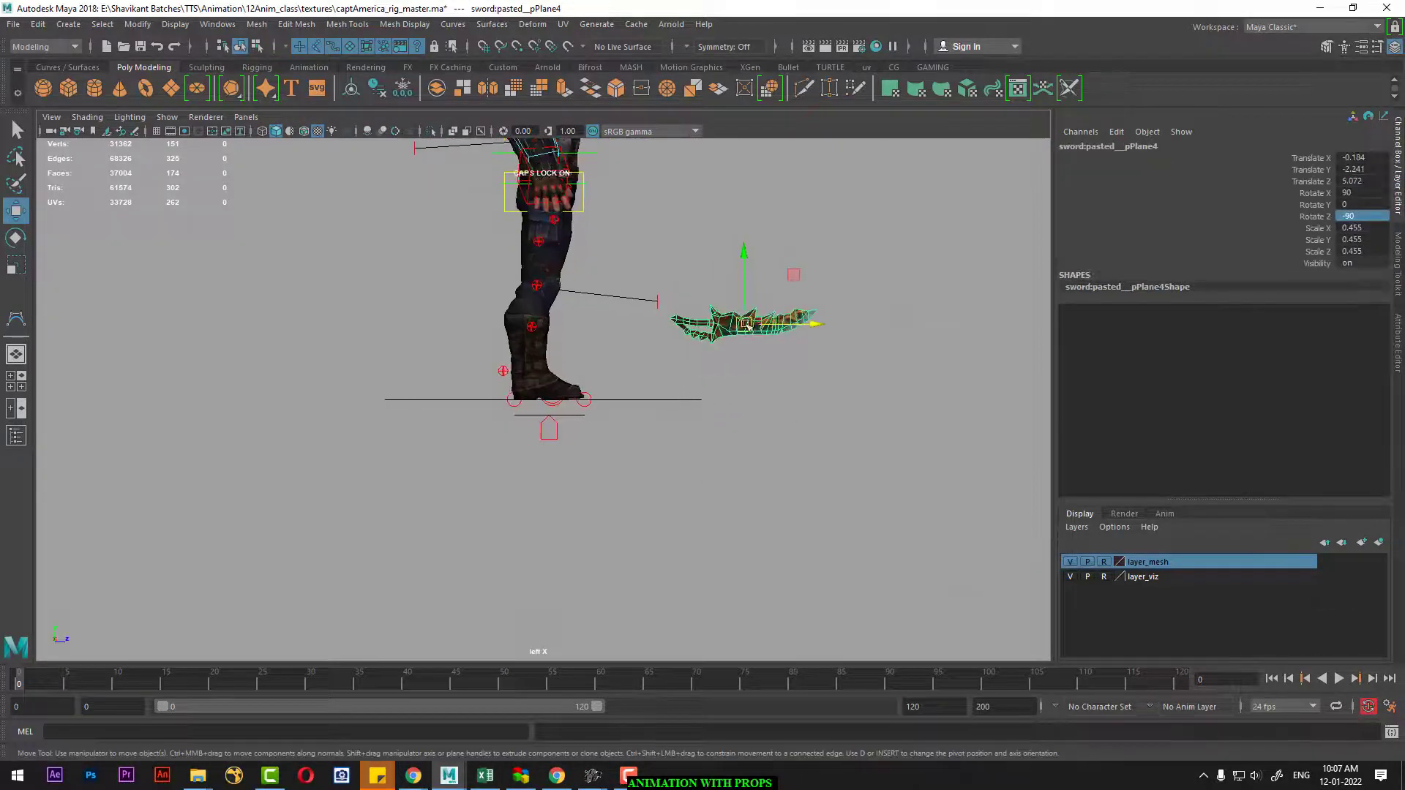
{"action": "left_click_drag", "start_coordinate": [739, 322], "coordinate": [621, 221]}
{"action": "key", "text": "space"}
{"action": "left_click_drag", "start_coordinate": [688, 333], "coordinate": [679, 479]}
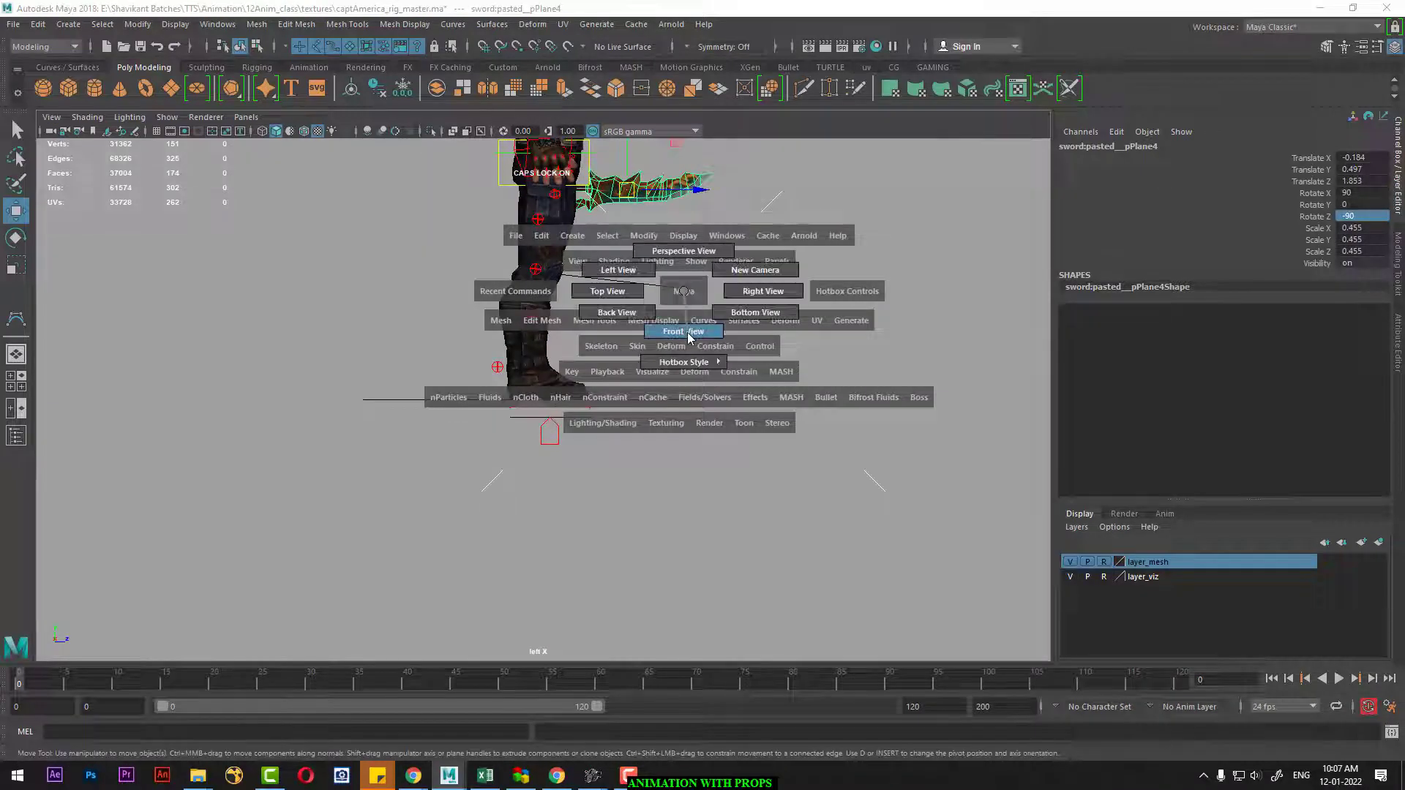
{"action": "key", "text": "a"}
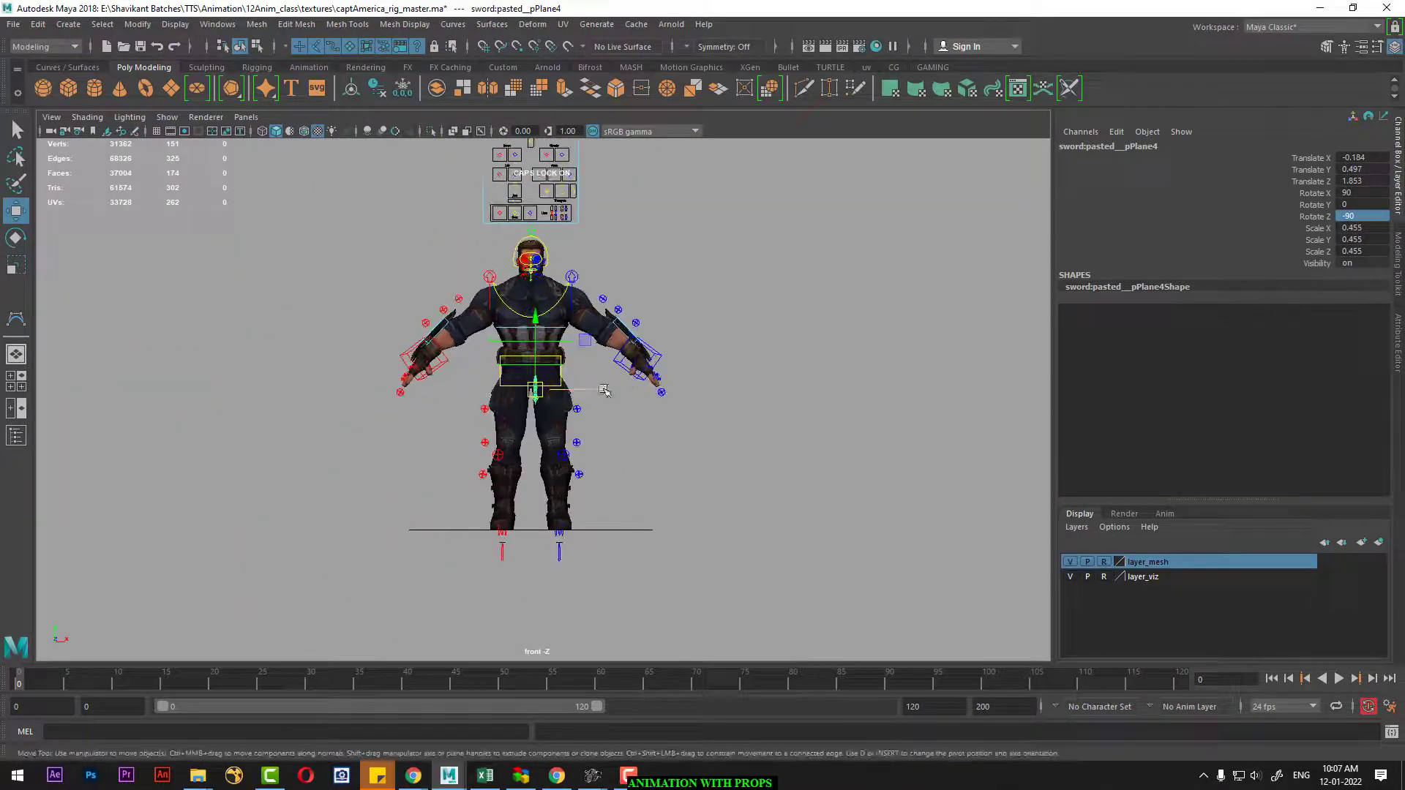
{"action": "left_click_drag", "start_coordinate": [604, 390], "coordinate": [535, 412]}
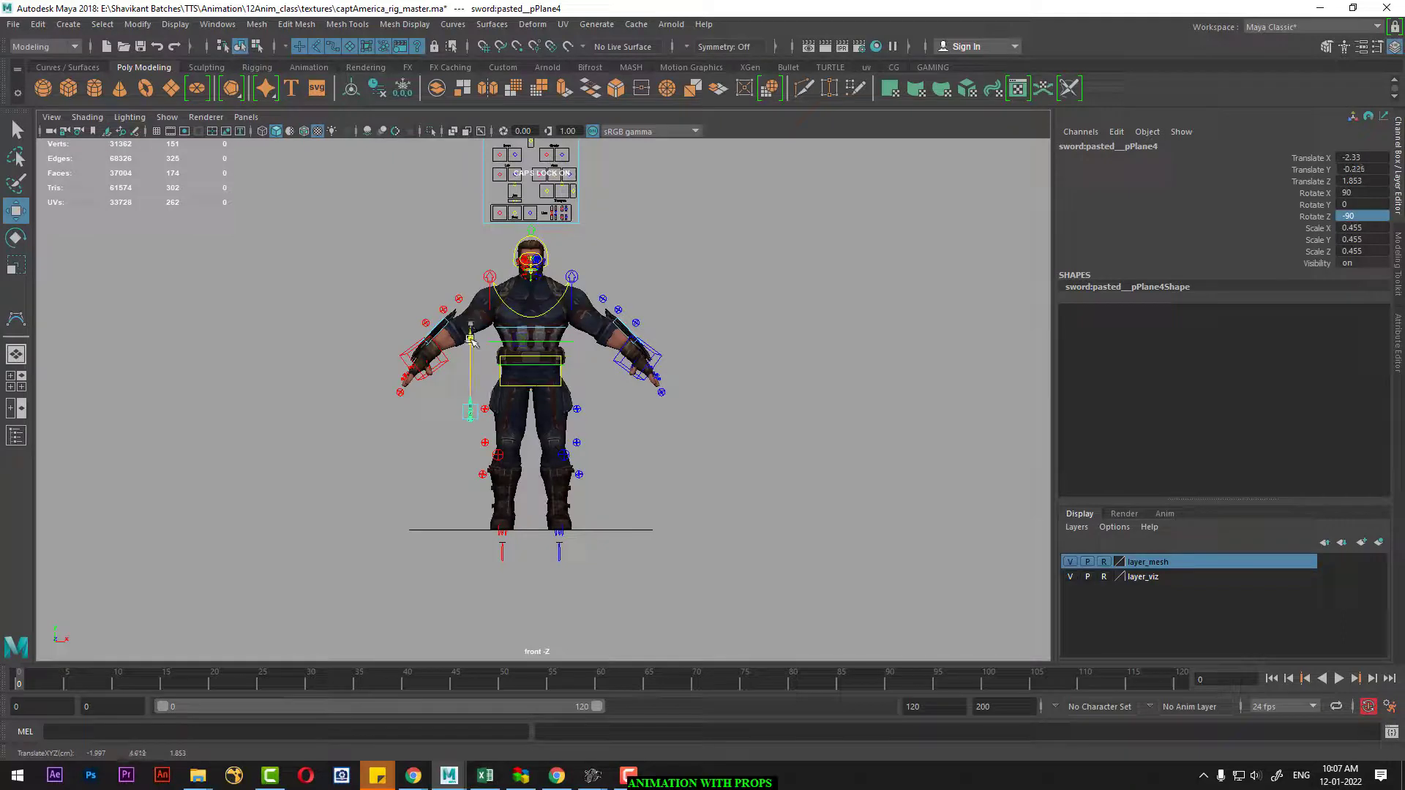
{"action": "scroll", "coordinate": [471, 343], "scroll_direction": "up", "scroll_amount": 1}
{"action": "scroll", "coordinate": [490, 340], "scroll_direction": "up", "scroll_amount": 2}
{"action": "scroll", "coordinate": [512, 337], "scroll_direction": "up", "scroll_amount": 2}
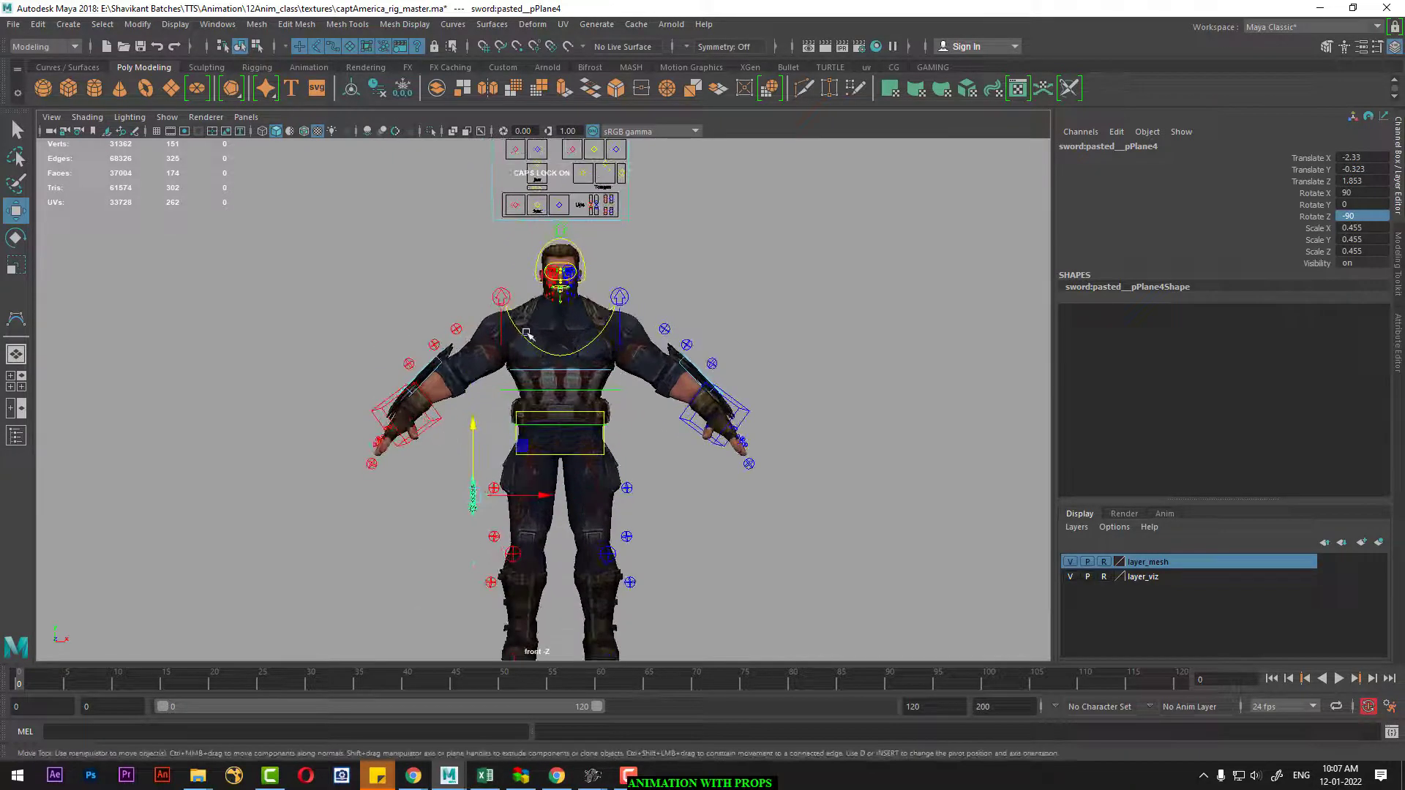
Select the anim_r_upArm_IK control and ready it for rotation in the perspective view.
{"action": "left_click", "coordinate": [503, 322]}
{"action": "key", "text": "space"}
{"action": "left_click_drag", "start_coordinate": [658, 410], "coordinate": [658, 278]}
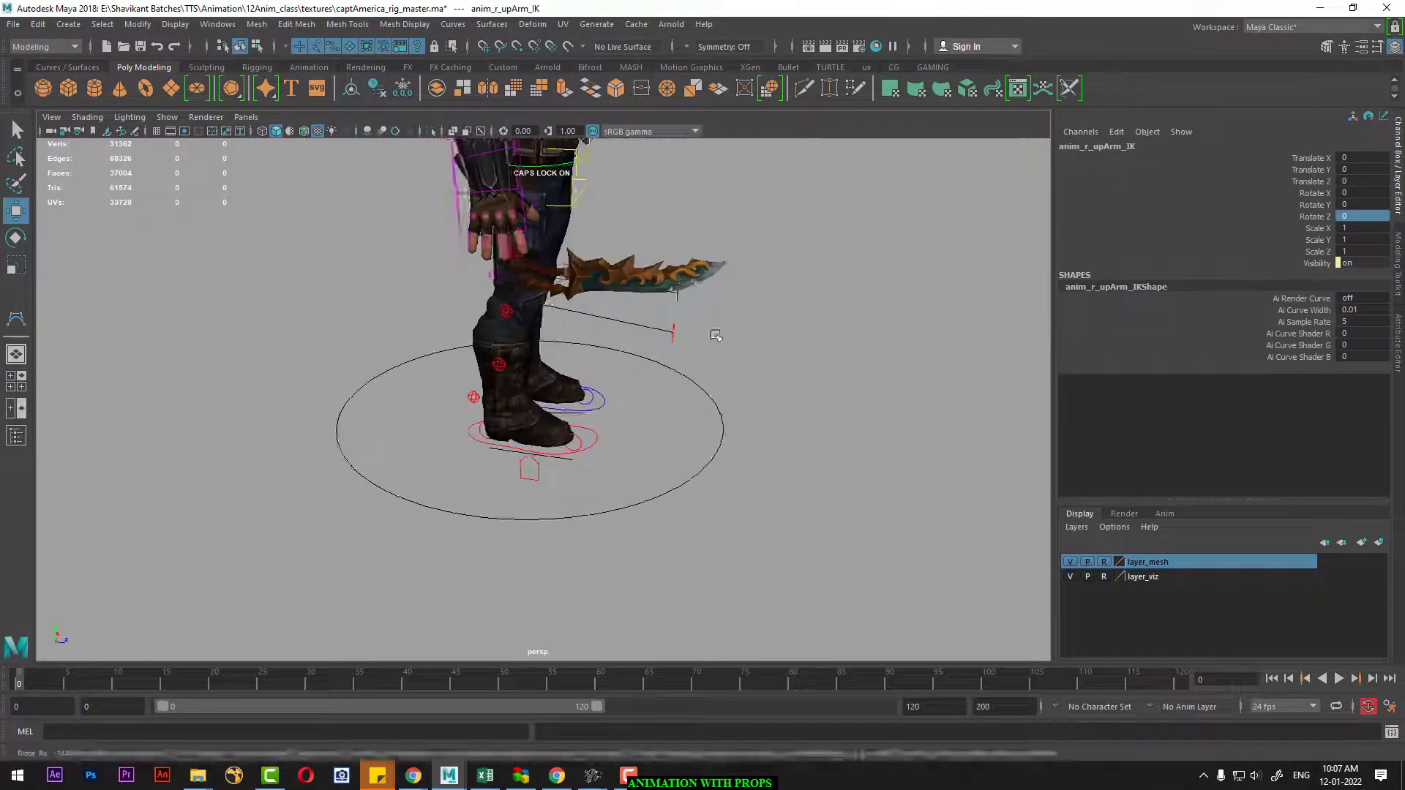
{"action": "mouse_move", "coordinate": [707, 502]}
{"action": "left_mouse_down", "text": "alt"}
{"action": "mouse_move", "coordinate": [543, 331]}
{"action": "mouse_move", "coordinate": [933, 288]}
{"action": "left_mouse_up", "text": "alt"}
{"action": "scroll", "coordinate": [543, 331], "scroll_direction": "up", "scroll_amount": 2}
{"action": "key", "text": "e"}
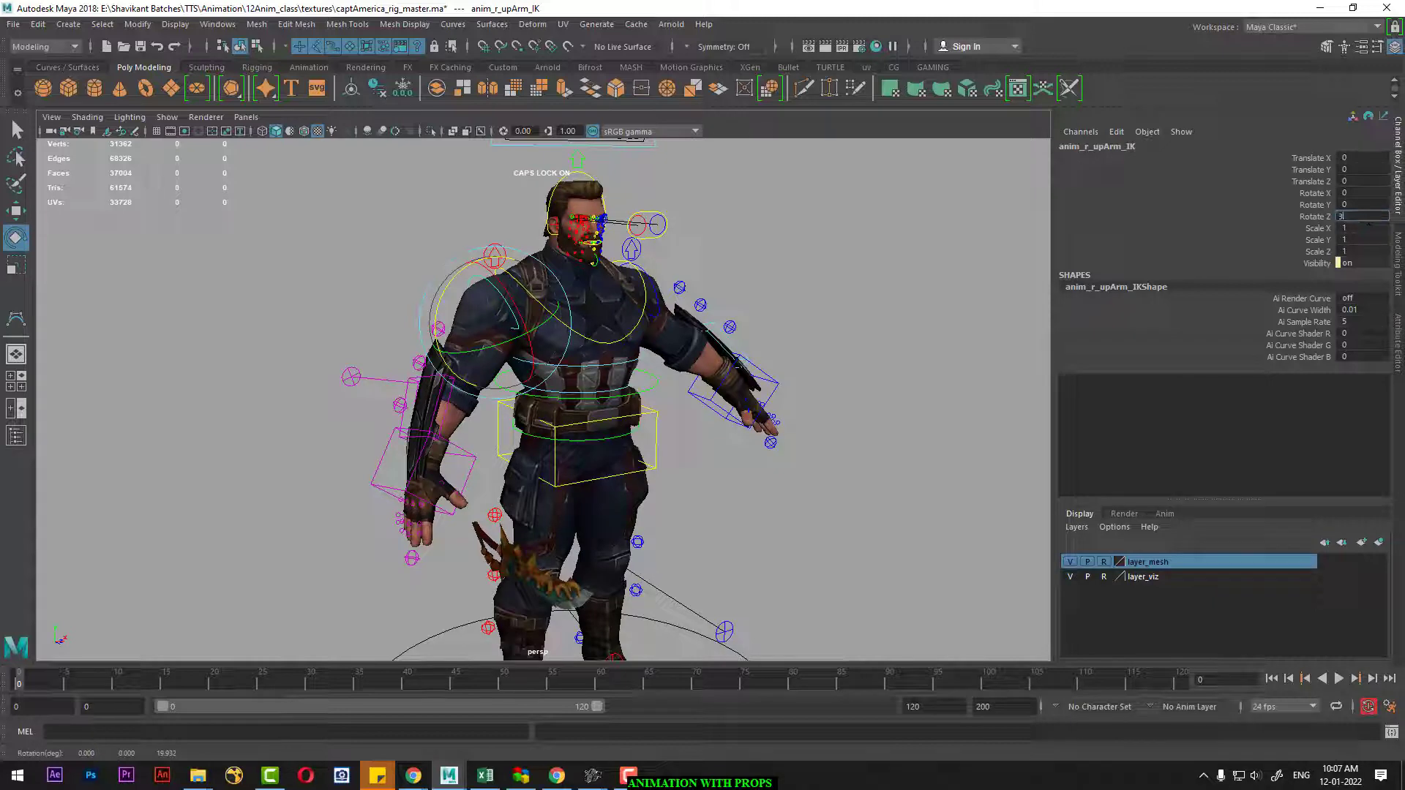
Set Rotate Z to 35 on anim_r_upArm_IK and -35 on anim_l_upArm_IK.
{"action": "type", "text": "5"}
{"action": "key", "text": "Return"}
{"action": "left_click_drag", "start_coordinate": [935, 564], "coordinate": [708, 406], "text": "alt"}
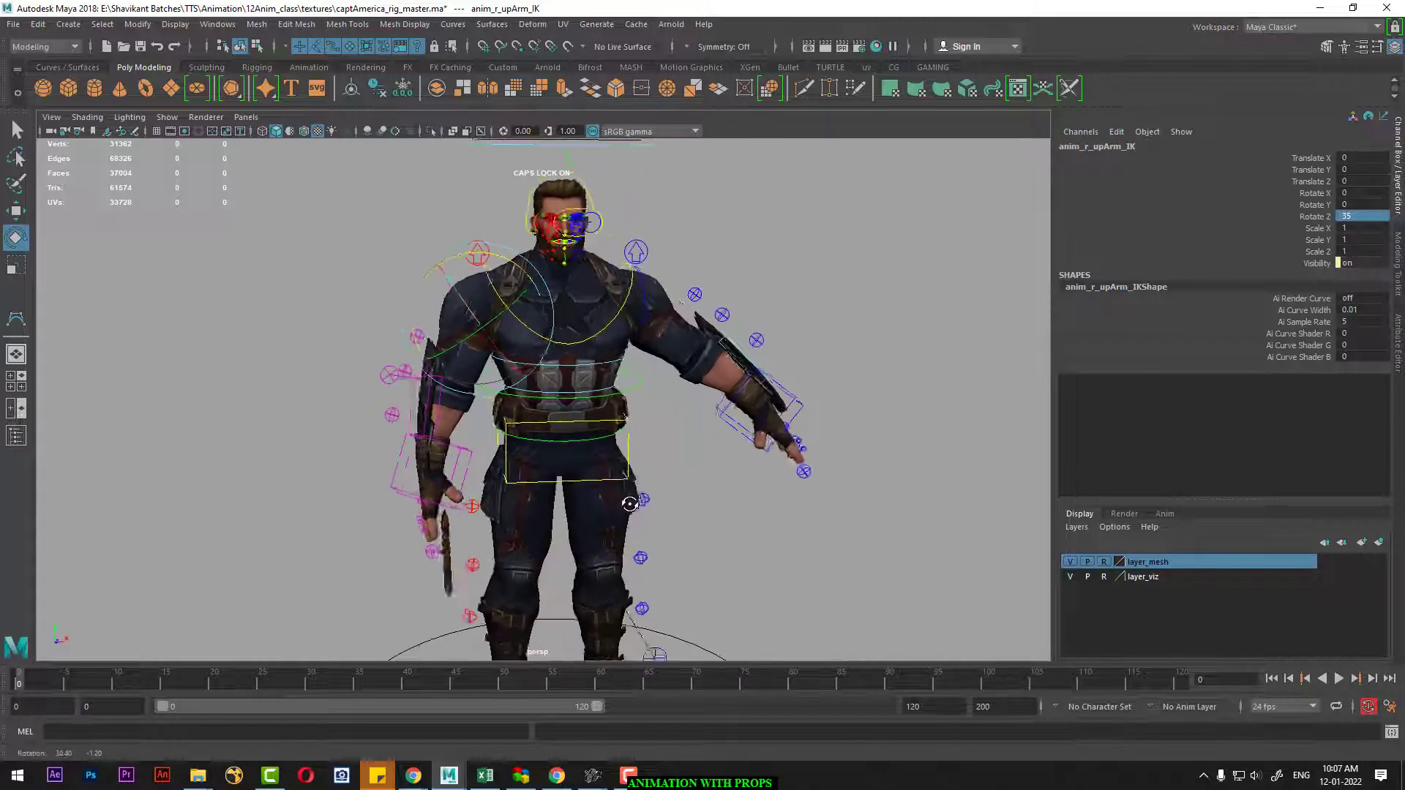
{"action": "left_click", "coordinate": [633, 281]}
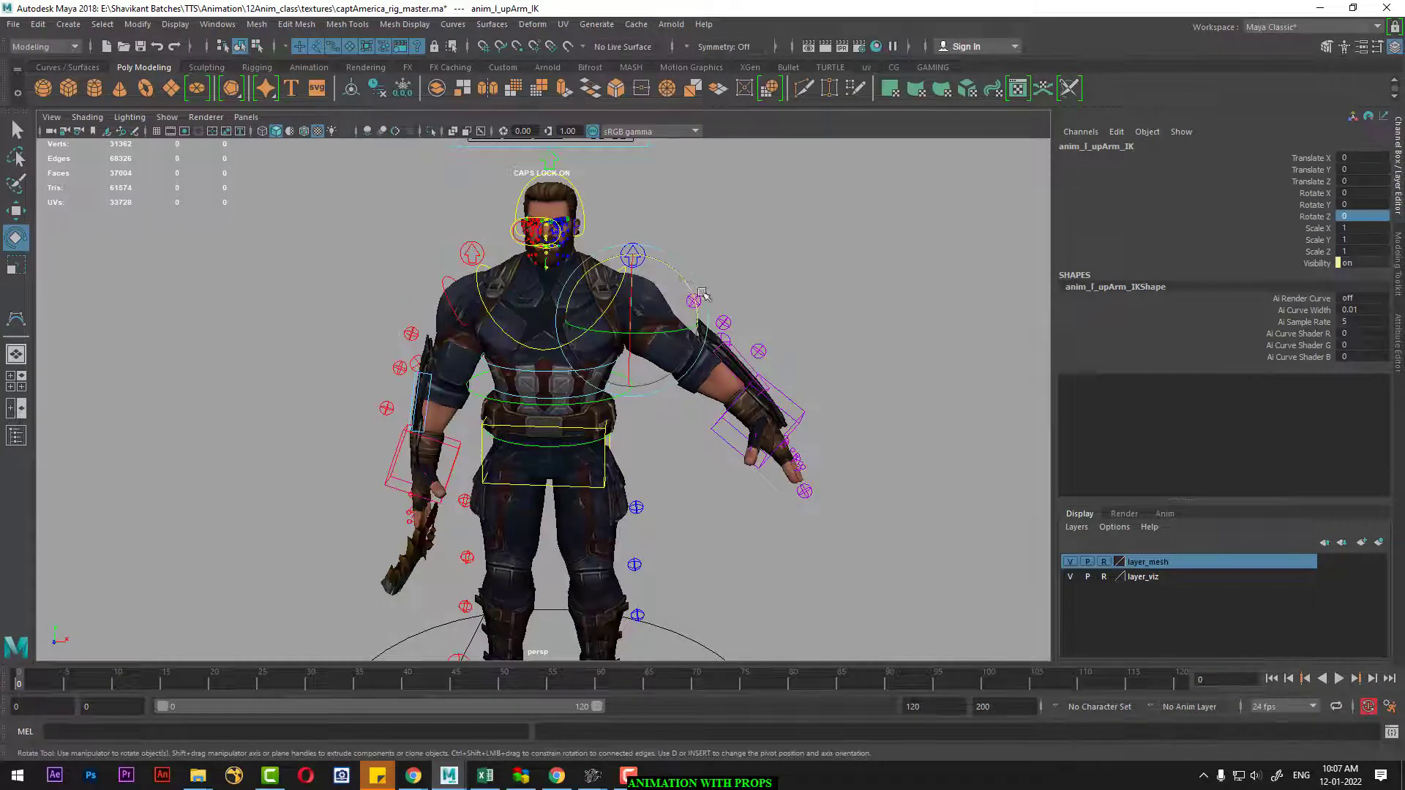
{"action": "left_click_drag", "start_coordinate": [676, 275], "coordinate": [679, 282]}
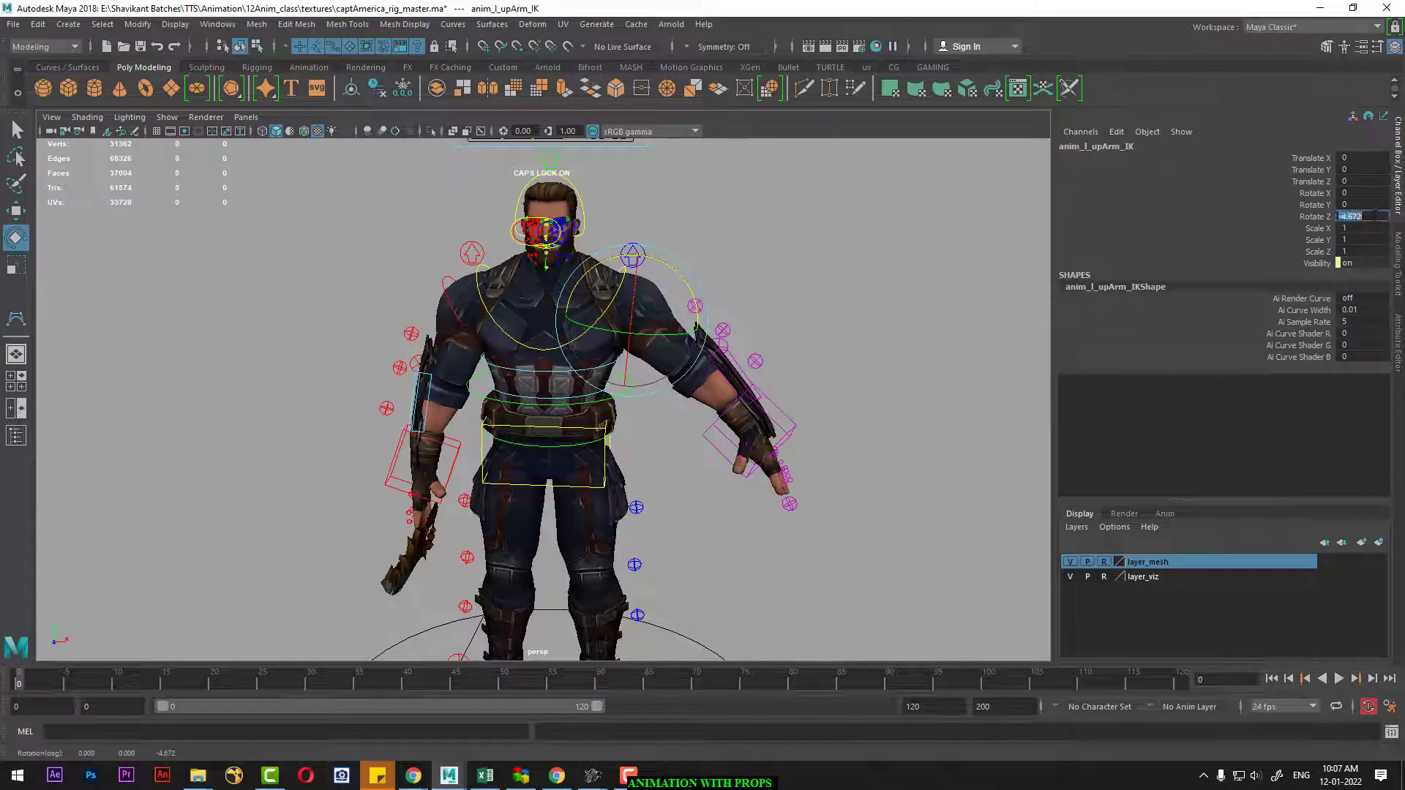
{"action": "type", "text": "-35"}
{"action": "key", "text": "Return"}
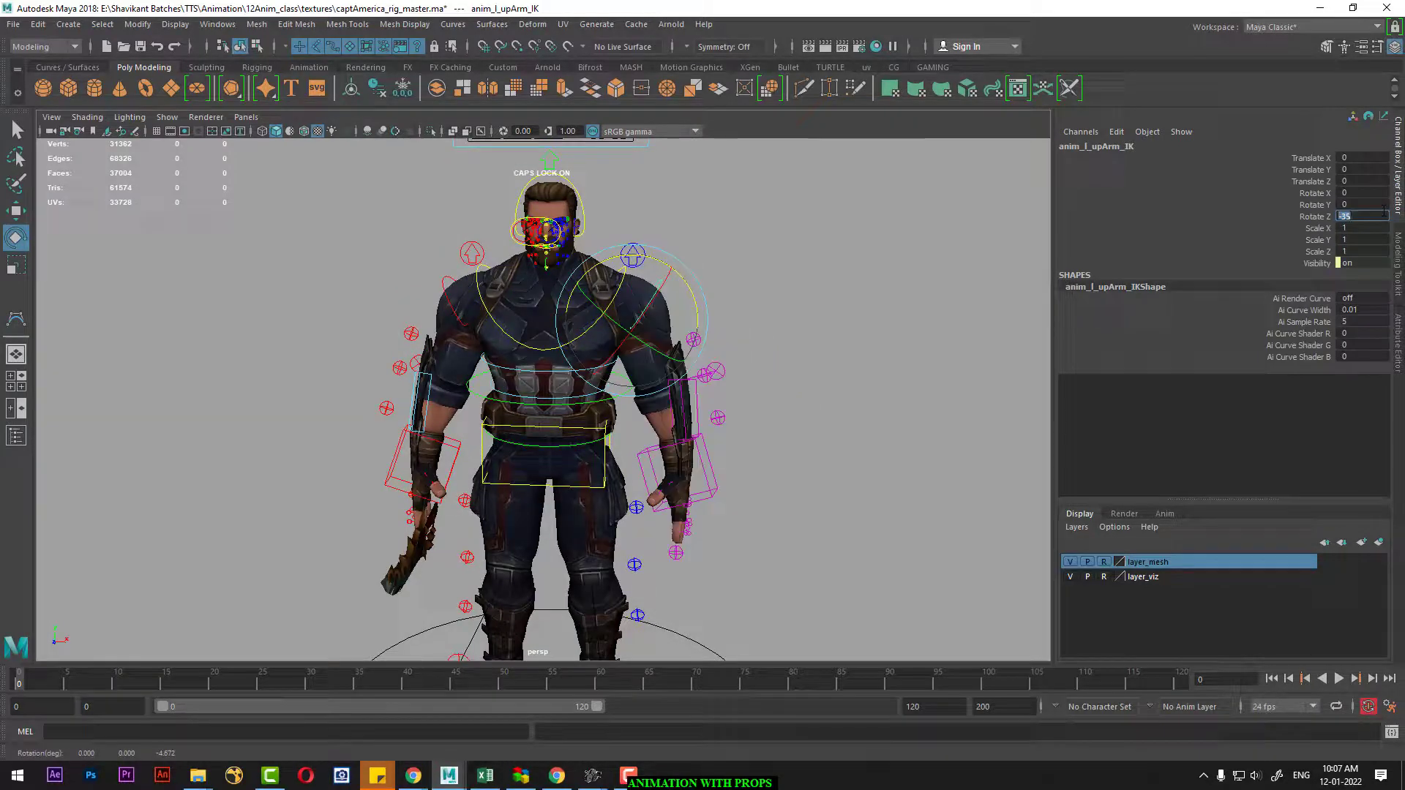
{"action": "left_click_drag", "start_coordinate": [842, 637], "coordinate": [674, 646], "text": "alt"}
{"action": "scroll", "coordinate": [674, 647], "scroll_direction": "up", "scroll_amount": 5}
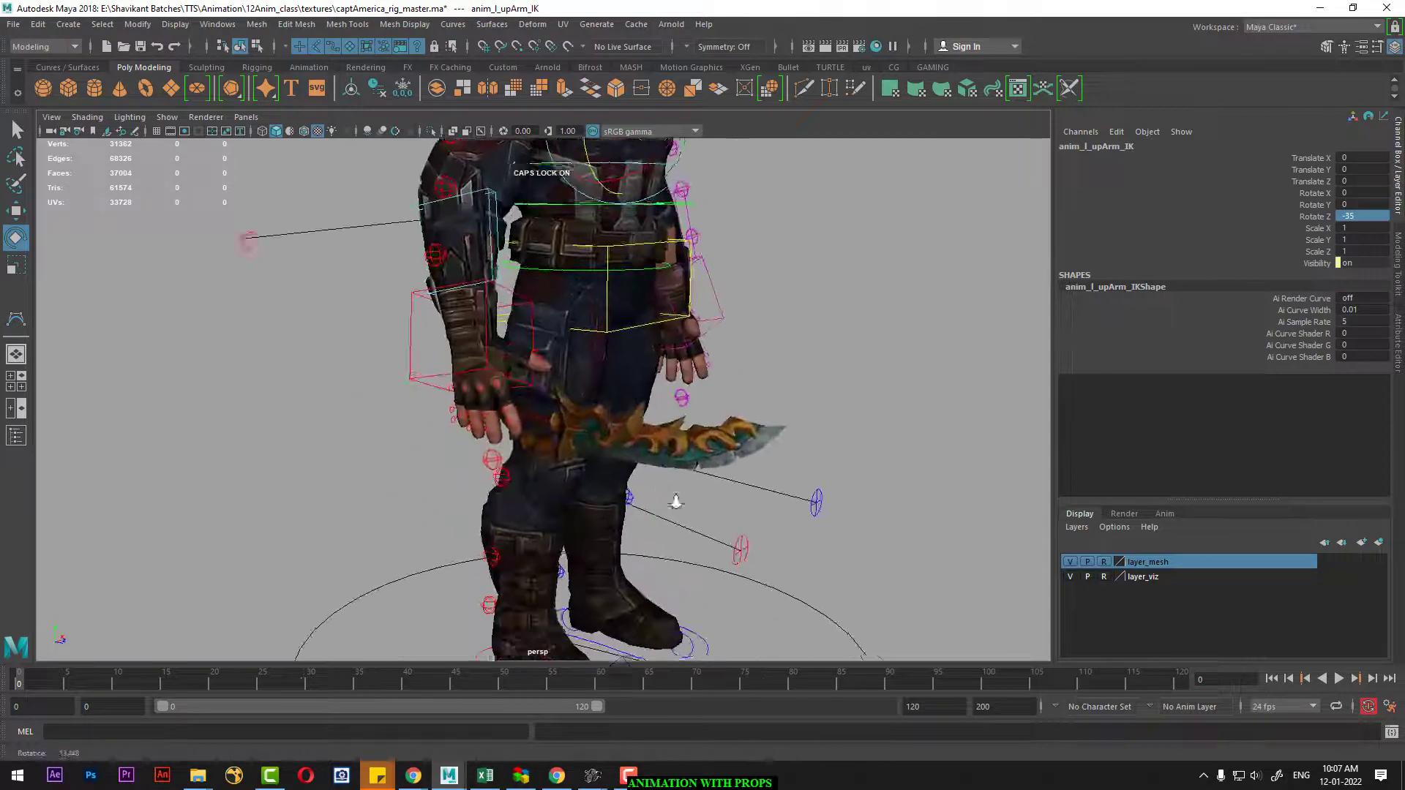
{"action": "scroll", "coordinate": [803, 507], "scroll_direction": "up", "scroll_amount": 3}
Select the sword and zoom in on it in the Left side view.
{"action": "left_click", "coordinate": [776, 448]}
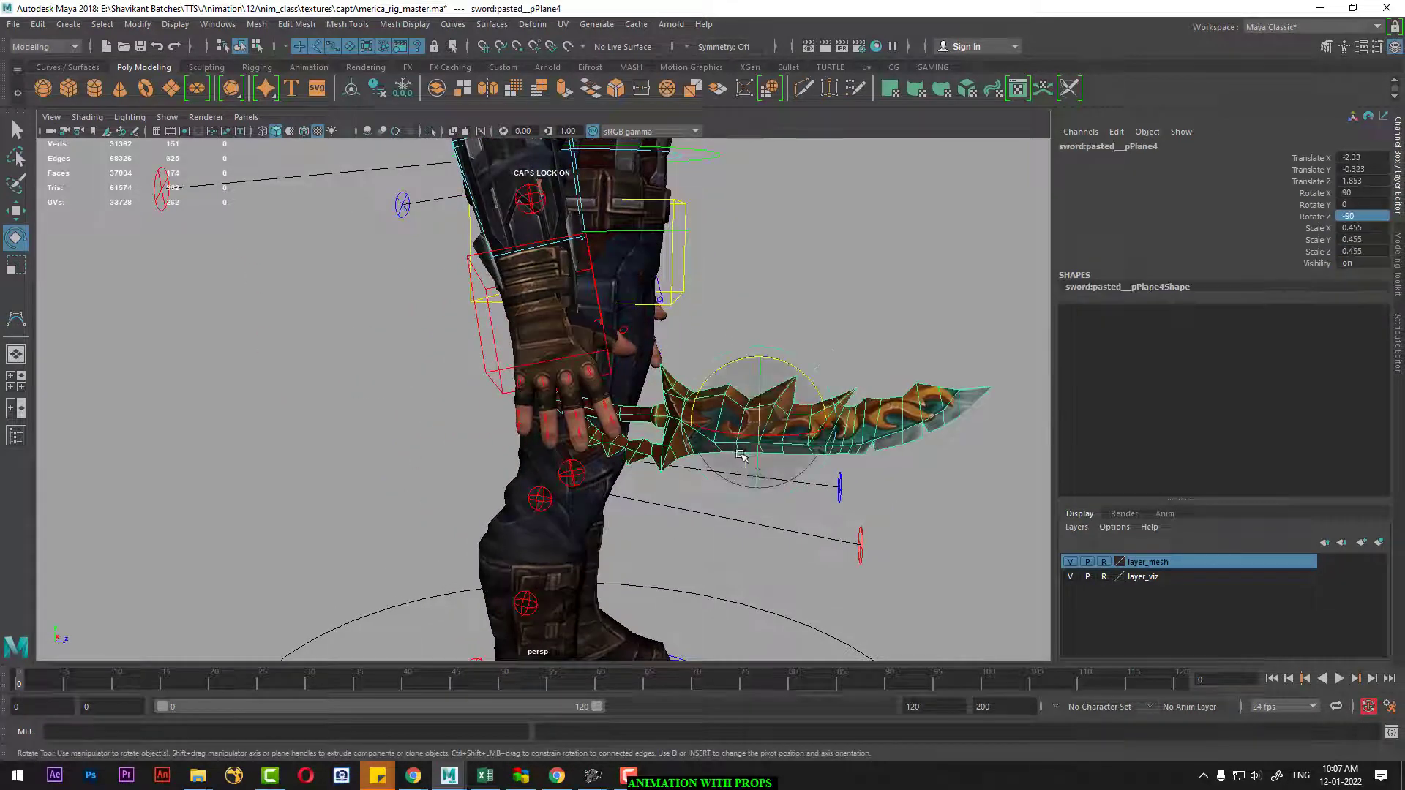
{"action": "key", "text": "space"}
{"action": "left_click", "coordinate": [659, 433]}
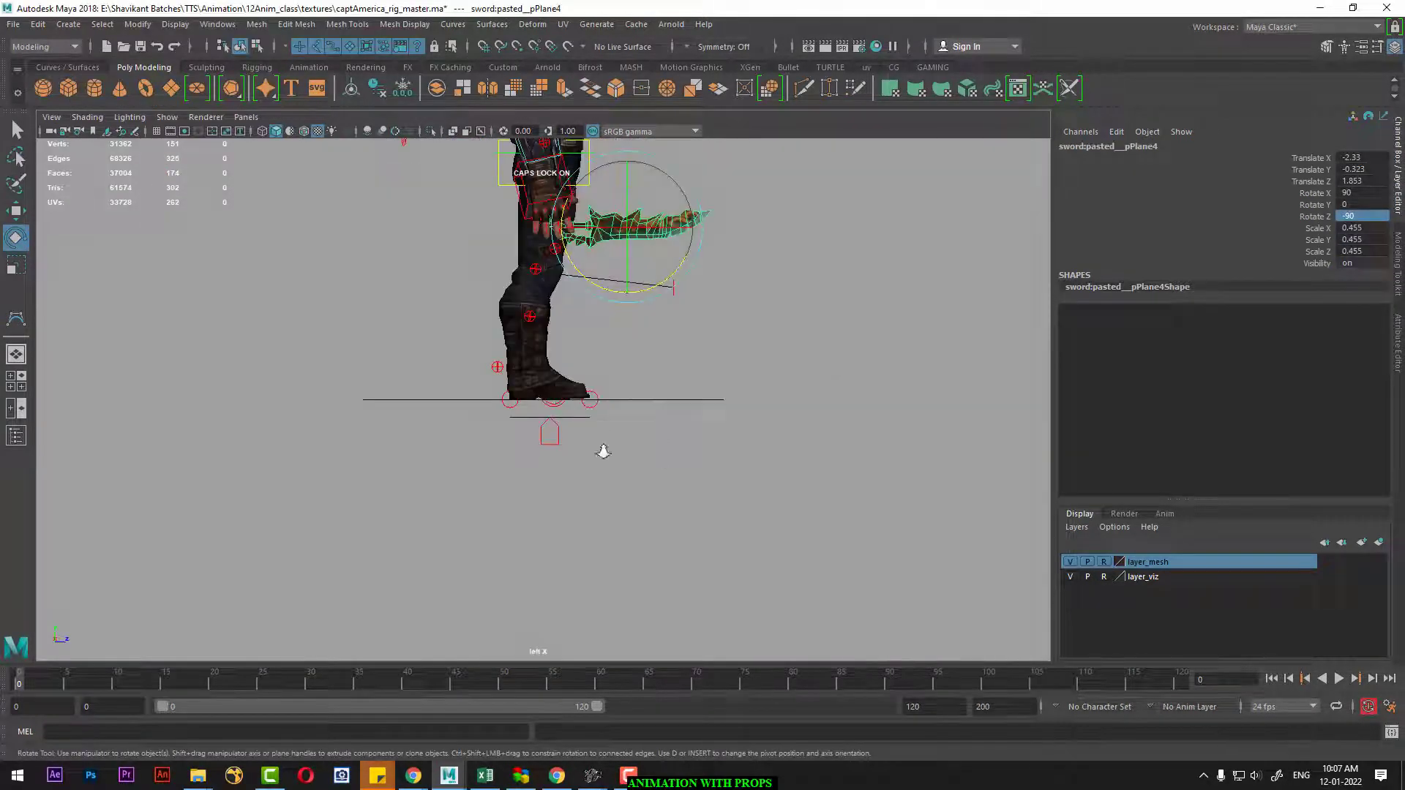
{"action": "scroll", "coordinate": [764, 380], "scroll_direction": "up", "scroll_amount": 3}
{"action": "scroll", "coordinate": [764, 380], "scroll_direction": "up", "scroll_amount": 3}
{"action": "key", "text": "r"}
{"action": "scroll", "coordinate": [763, 381], "scroll_direction": "up", "scroll_amount": 1}
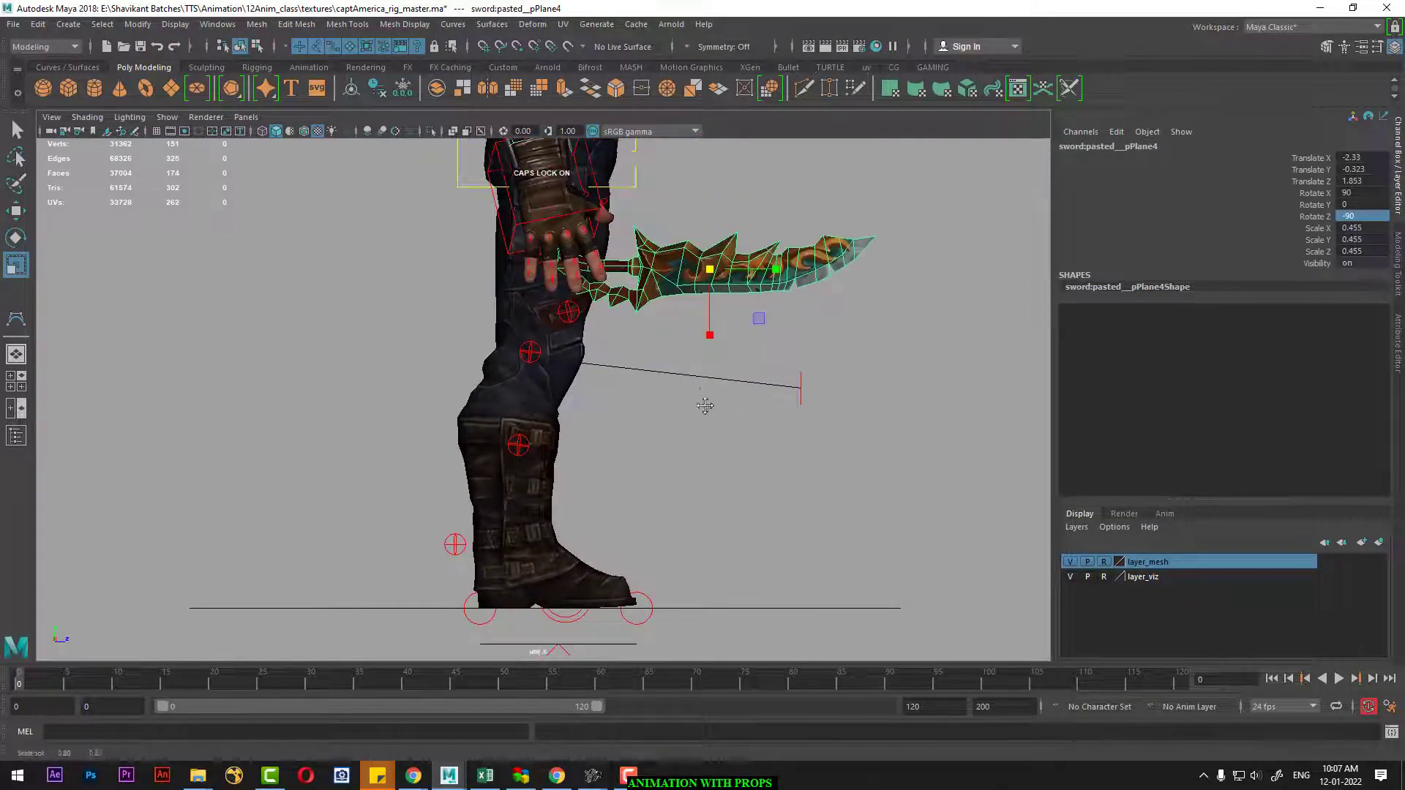
{"action": "scroll", "coordinate": [760, 395], "scroll_direction": "up", "scroll_amount": 1}
Point-snap the sword's pivot onto its handle and scale the sword up to about 1.022.
{"action": "key", "text": "w"}
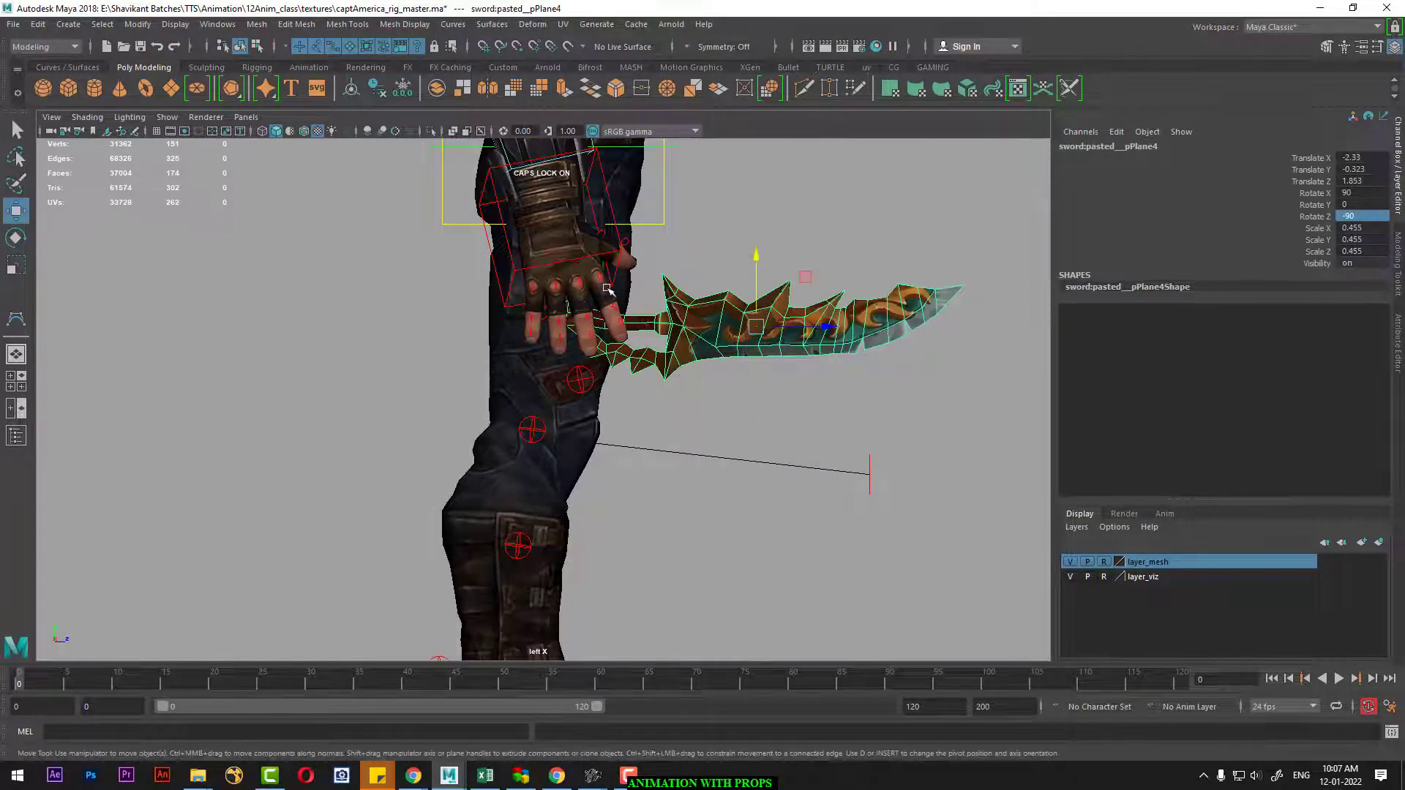
{"action": "key", "text": "d"}
{"action": "key", "text": "v"}
{"action": "left_click", "coordinate": [663, 316]}
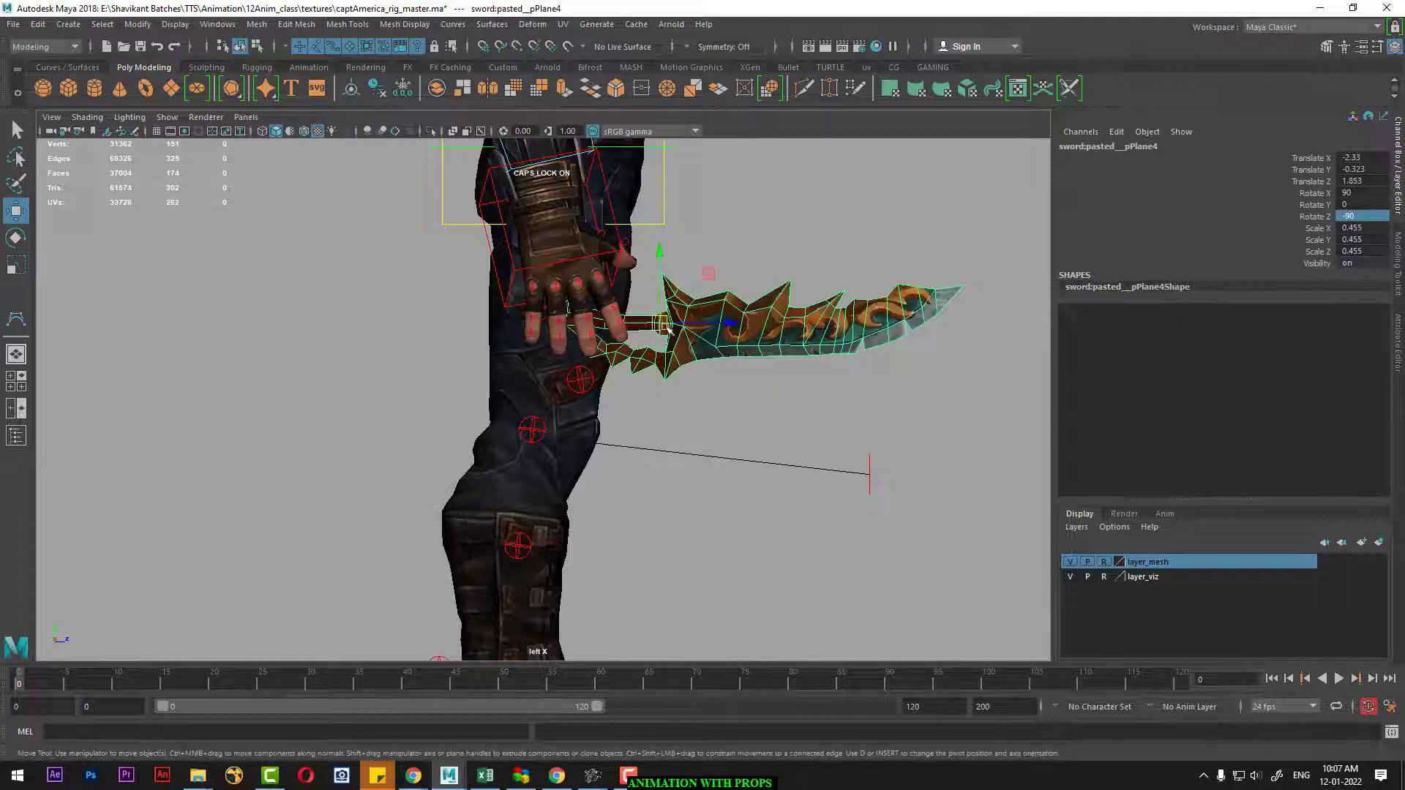
{"action": "key", "text": "r"}
{"action": "left_click_drag", "start_coordinate": [664, 325], "coordinate": [1046, 190]}
Move the sword into the right hand's grip and return to the perspective view.
{"action": "mouse_move", "coordinate": [825, 352]}
{"action": "left_mouse_down", "text": "alt"}
{"action": "mouse_move", "coordinate": [699, 342]}
{"action": "mouse_move", "coordinate": [678, 496]}
{"action": "mouse_move", "coordinate": [744, 368]}
{"action": "mouse_move", "coordinate": [795, 426]}
{"action": "mouse_move", "coordinate": [709, 462]}
{"action": "left_mouse_up", "text": "alt"}
{"action": "scroll", "coordinate": [699, 342], "scroll_direction": "up", "scroll_amount": 3}
{"action": "key", "text": "w"}
{"action": "right_click", "coordinate": [795, 427]}
{"action": "mouse_move", "coordinate": [552, 238]}
{"action": "left_mouse_down"}
{"action": "mouse_move", "coordinate": [552, 223]}
{"action": "mouse_move", "coordinate": [749, 398]}
{"action": "left_mouse_up"}
{"action": "key", "text": "space"}
{"action": "left_click", "coordinate": [766, 324]}
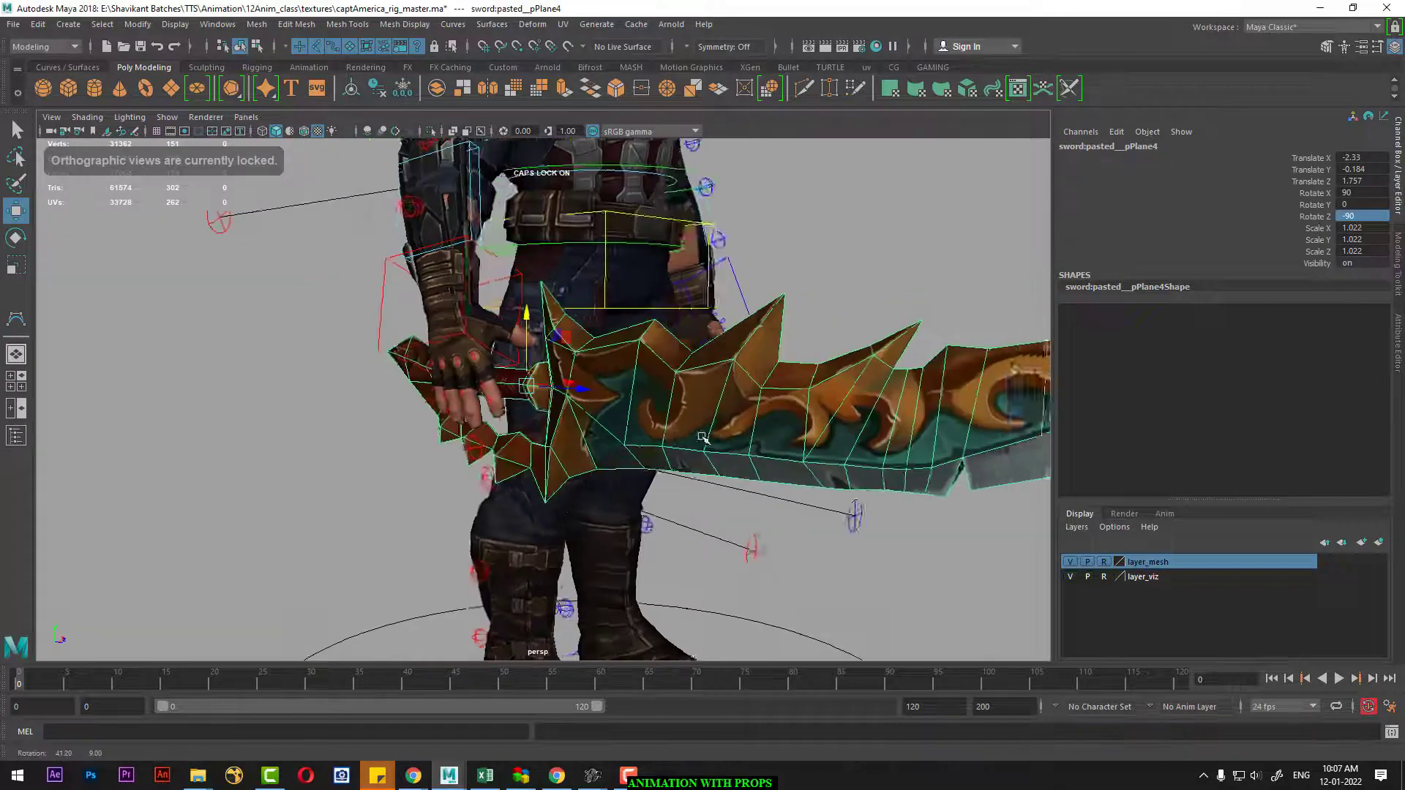
{"action": "mouse_move", "coordinate": [766, 323]}
{"action": "left_mouse_down", "text": "alt"}
{"action": "mouse_move", "coordinate": [540, 466]}
{"action": "mouse_move", "coordinate": [439, 454]}
{"action": "left_mouse_up", "text": "alt"}
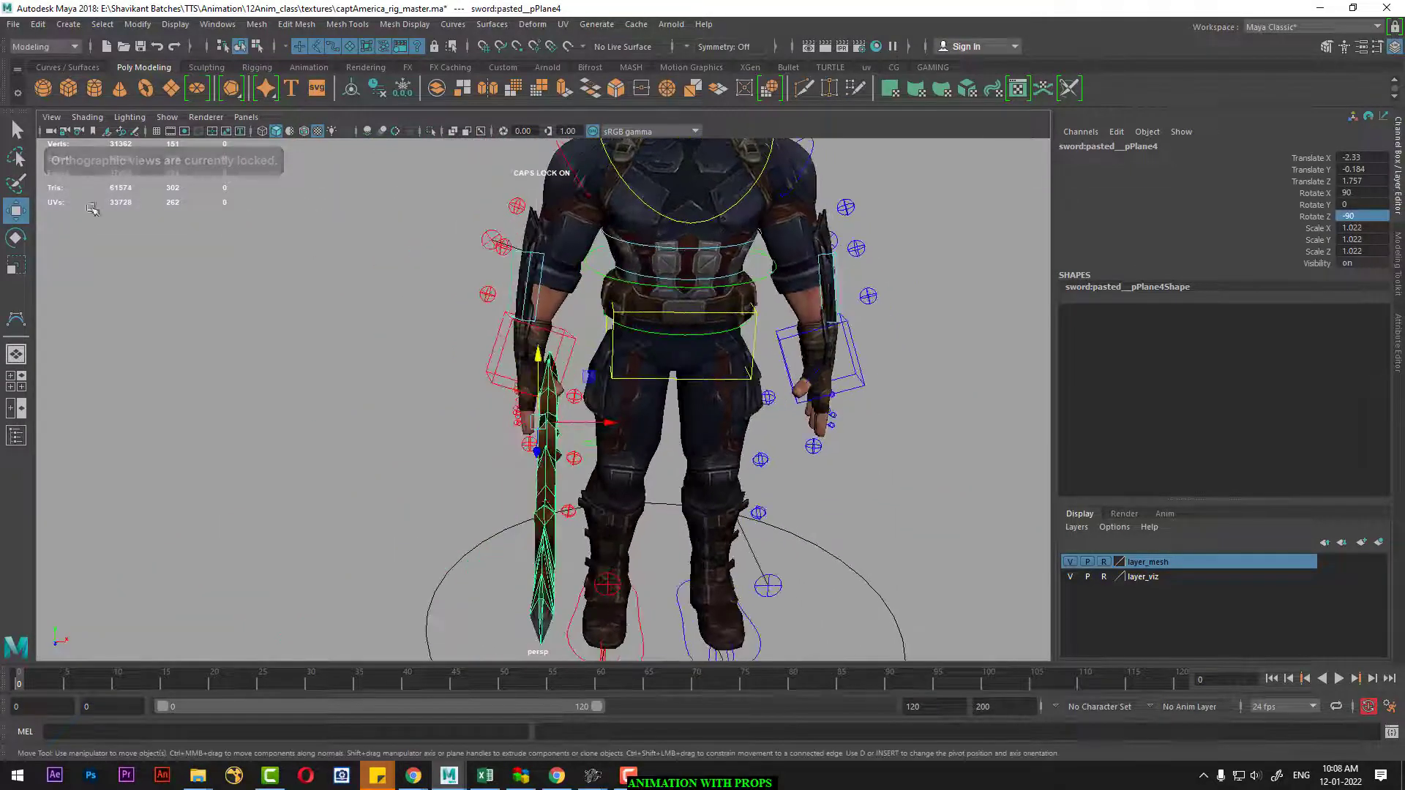
Create locator1 and move it along X beside the character's right hand.
{"action": "left_click", "coordinate": [68, 25]}
{"action": "mouse_move", "coordinate": [112, 76]}
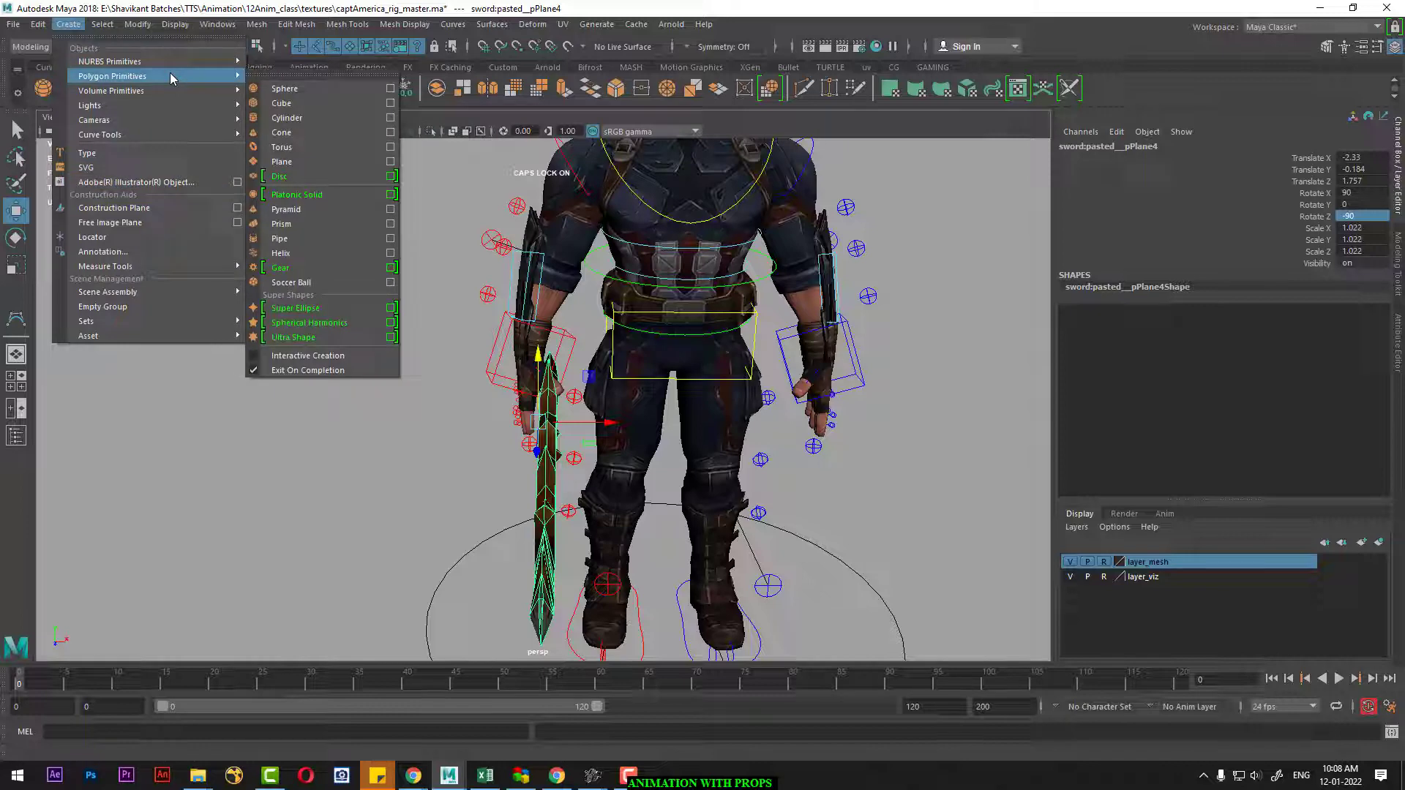
{"action": "left_click", "coordinate": [134, 236]}
{"action": "left_click_drag", "start_coordinate": [726, 620], "coordinate": [505, 619]}
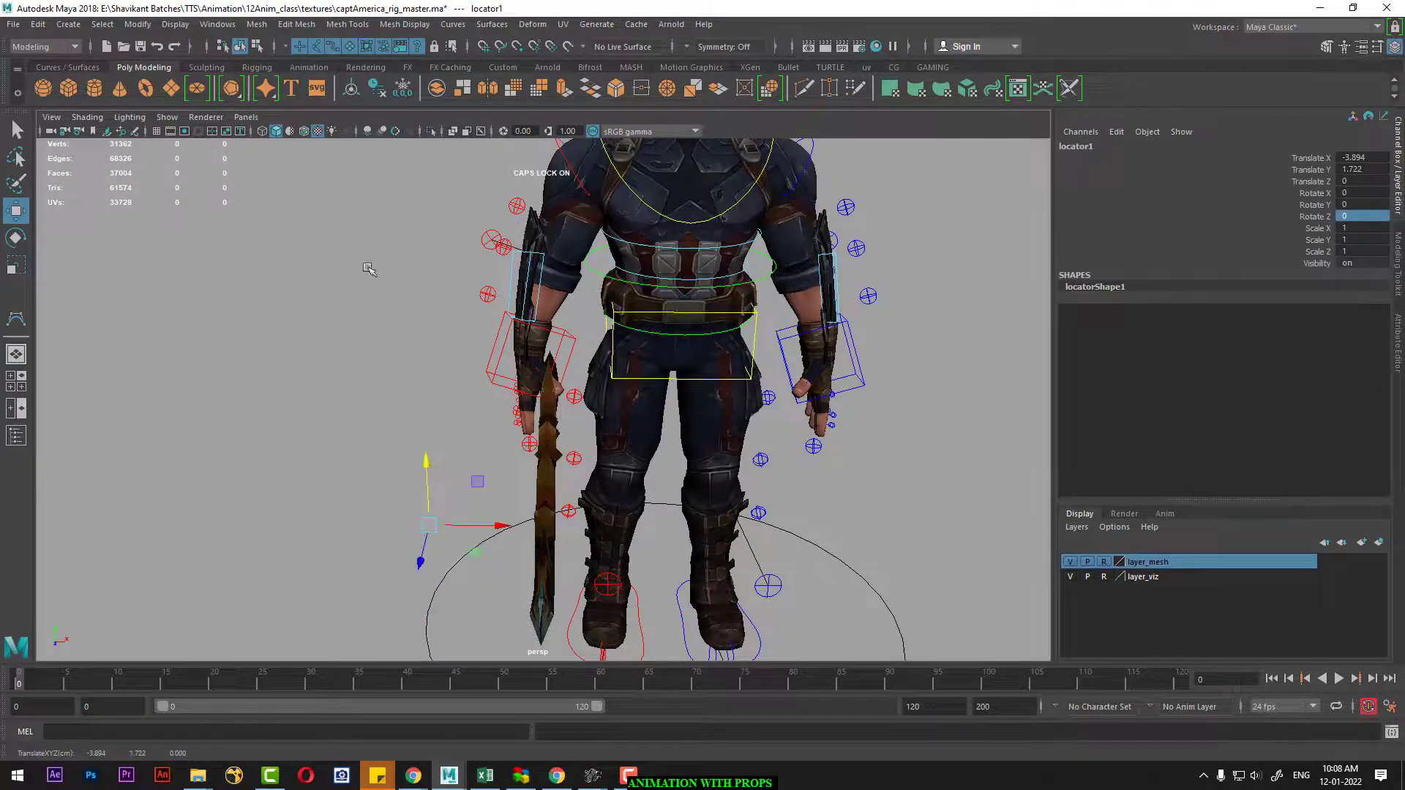
Enable Show > Locators in the viewport and orbit to the sword hand's side.
{"action": "left_click", "coordinate": [167, 117]}
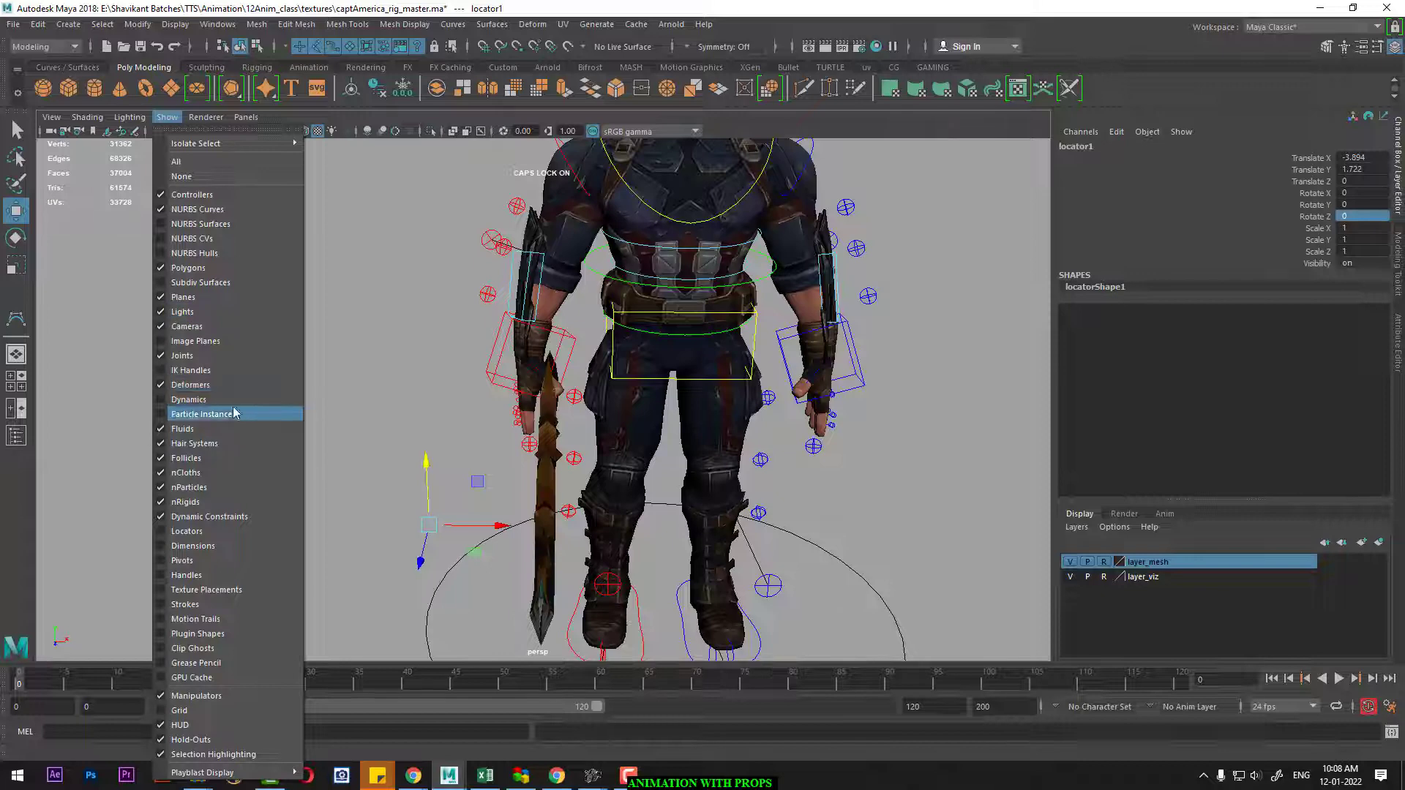
{"action": "left_click", "coordinate": [214, 533]}
{"action": "mouse_move", "coordinate": [505, 472]}
{"action": "left_mouse_down", "text": "alt"}
{"action": "mouse_move", "coordinate": [704, 569]}
{"action": "mouse_move", "coordinate": [505, 523]}
{"action": "mouse_move", "coordinate": [535, 328]}
{"action": "left_mouse_up", "text": "alt"}
{"action": "mouse_move", "coordinate": [543, 377]}
{"action": "left_mouse_down", "text": "alt"}
{"action": "mouse_move", "coordinate": [665, 461]}
{"action": "mouse_move", "coordinate": [658, 372]}
{"action": "left_mouse_up", "text": "alt"}
Isolate the sword with Alt+H and move locator1 up onto the sword grip.
{"action": "left_click", "coordinate": [652, 354]}
{"action": "key", "text": "alt+h"}
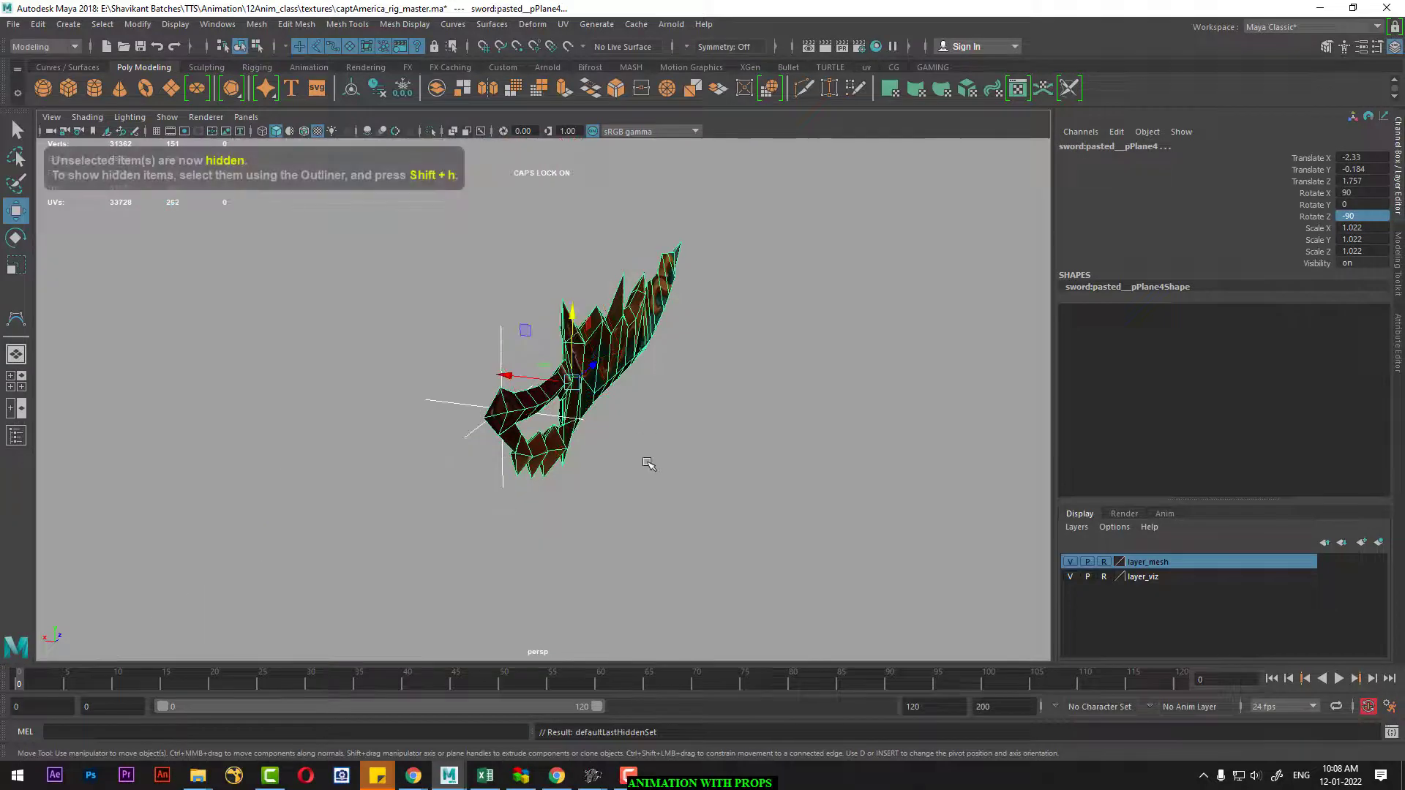
{"action": "mouse_move", "coordinate": [643, 439]}
{"action": "left_mouse_down"}
{"action": "mouse_move", "coordinate": [596, 564]}
{"action": "mouse_move", "coordinate": [526, 543]}
{"action": "mouse_move", "coordinate": [461, 494]}
{"action": "mouse_move", "coordinate": [463, 477]}
{"action": "left_mouse_up"}
{"action": "left_click", "coordinate": [533, 547]}
{"action": "key", "text": "space"}
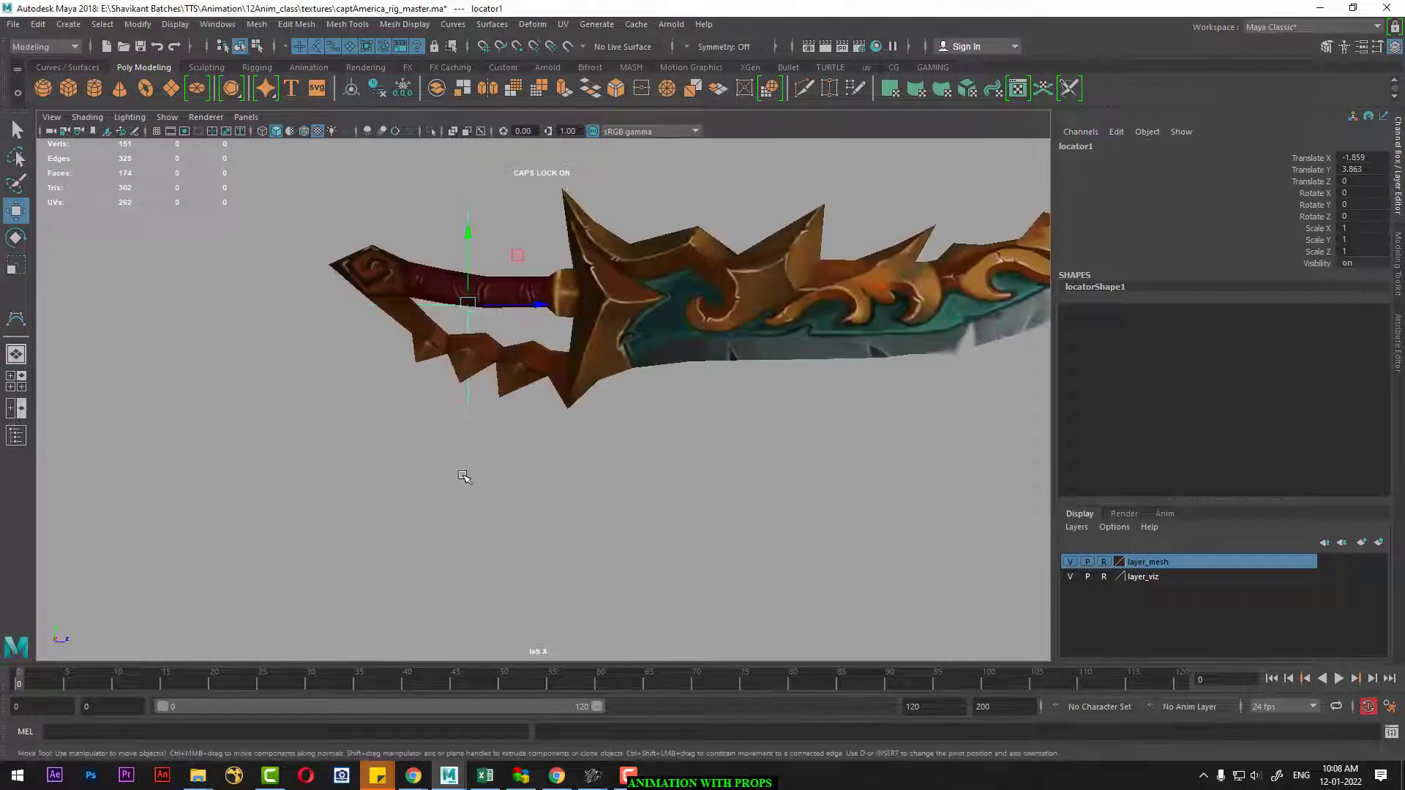
{"action": "left_click_drag", "start_coordinate": [473, 289], "coordinate": [476, 269]}
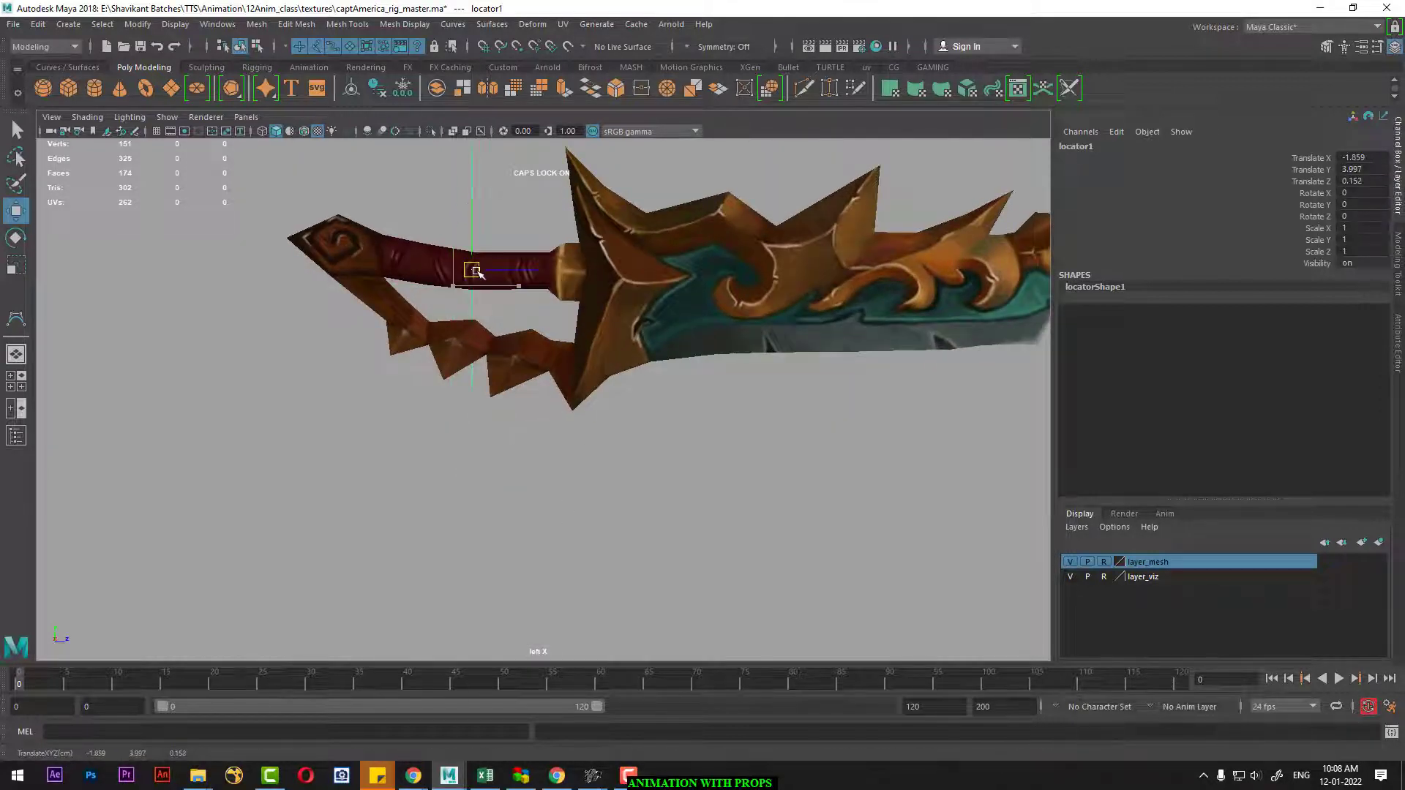
{"action": "key", "text": "space"}
{"action": "left_click_drag", "start_coordinate": [582, 325], "coordinate": [588, 388]}
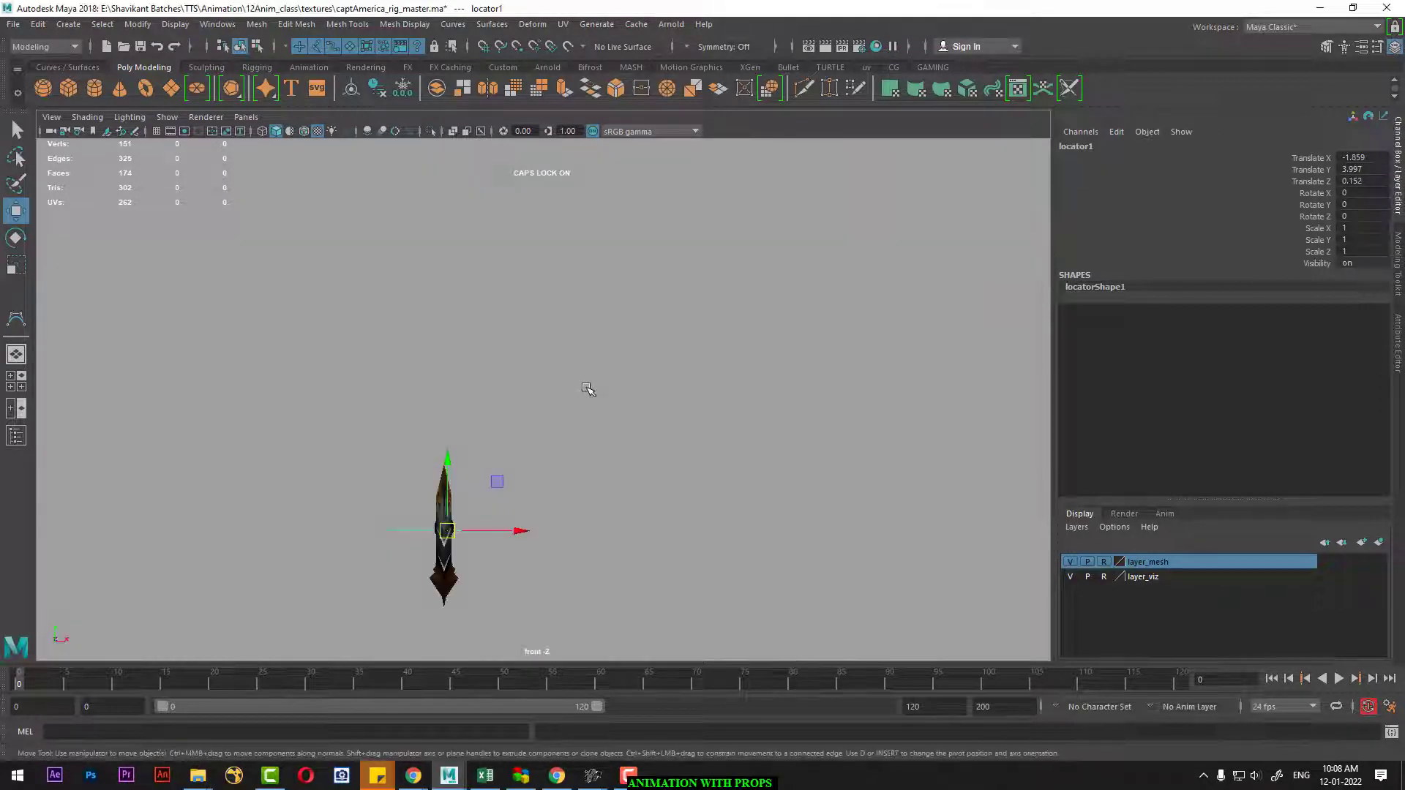
Centre locator1 on the grip in wireframe front view, then return to textured shading.
{"action": "key", "text": "4"}
{"action": "scroll", "coordinate": [578, 399], "scroll_direction": "up", "scroll_amount": 1}
{"action": "scroll", "coordinate": [605, 411], "scroll_direction": "up", "scroll_amount": 1}
{"action": "scroll", "coordinate": [658, 439], "scroll_direction": "up", "scroll_amount": 1}
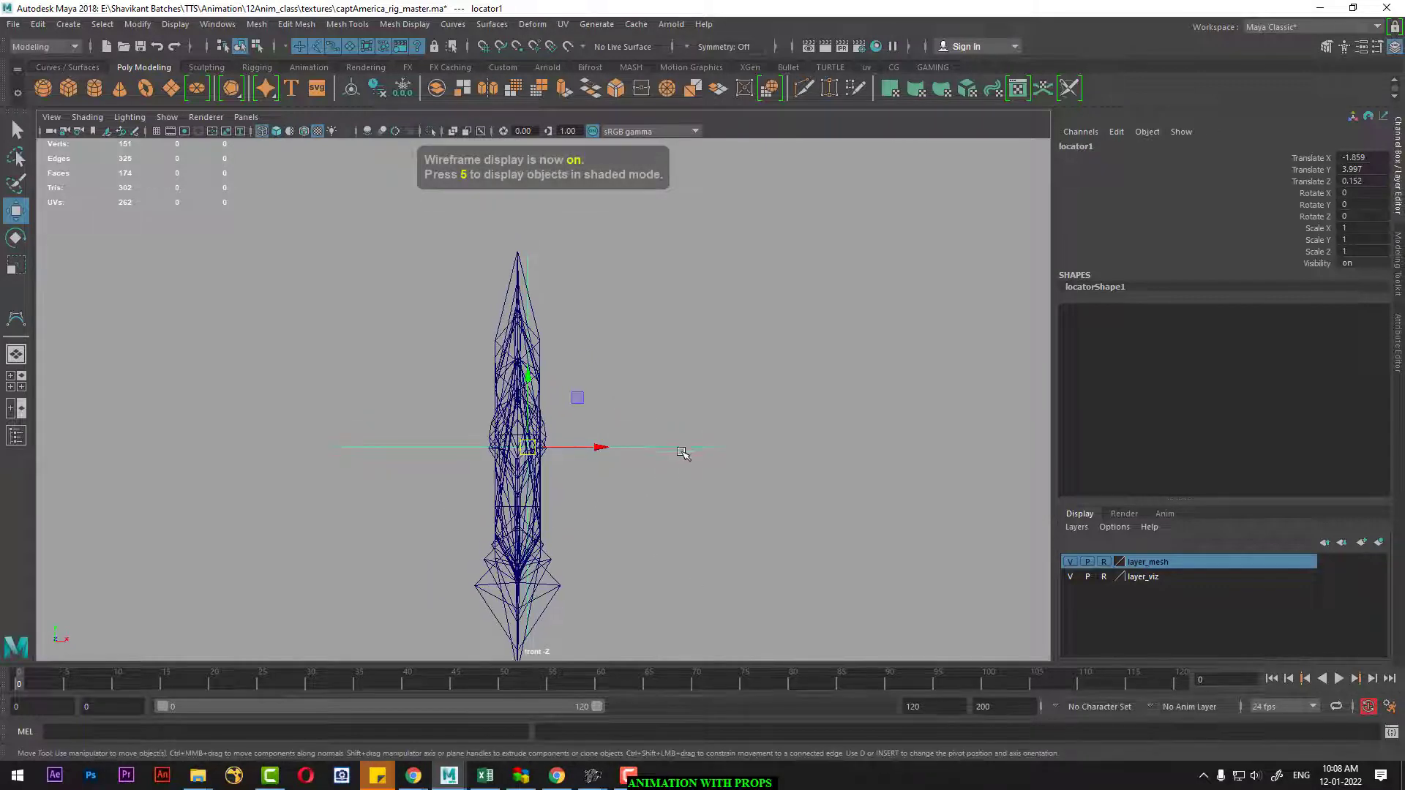
{"action": "mouse_move", "coordinate": [606, 449]}
{"action": "left_mouse_down"}
{"action": "mouse_move", "coordinate": [590, 446]}
{"action": "mouse_move", "coordinate": [591, 395]}
{"action": "mouse_move", "coordinate": [697, 493]}
{"action": "mouse_move", "coordinate": [672, 530]}
{"action": "mouse_move", "coordinate": [702, 467]}
{"action": "mouse_move", "coordinate": [666, 448]}
{"action": "left_mouse_up"}
{"action": "key", "text": "Caps_Lock"}
{"action": "key", "text": "space"}
{"action": "key", "text": "5"}
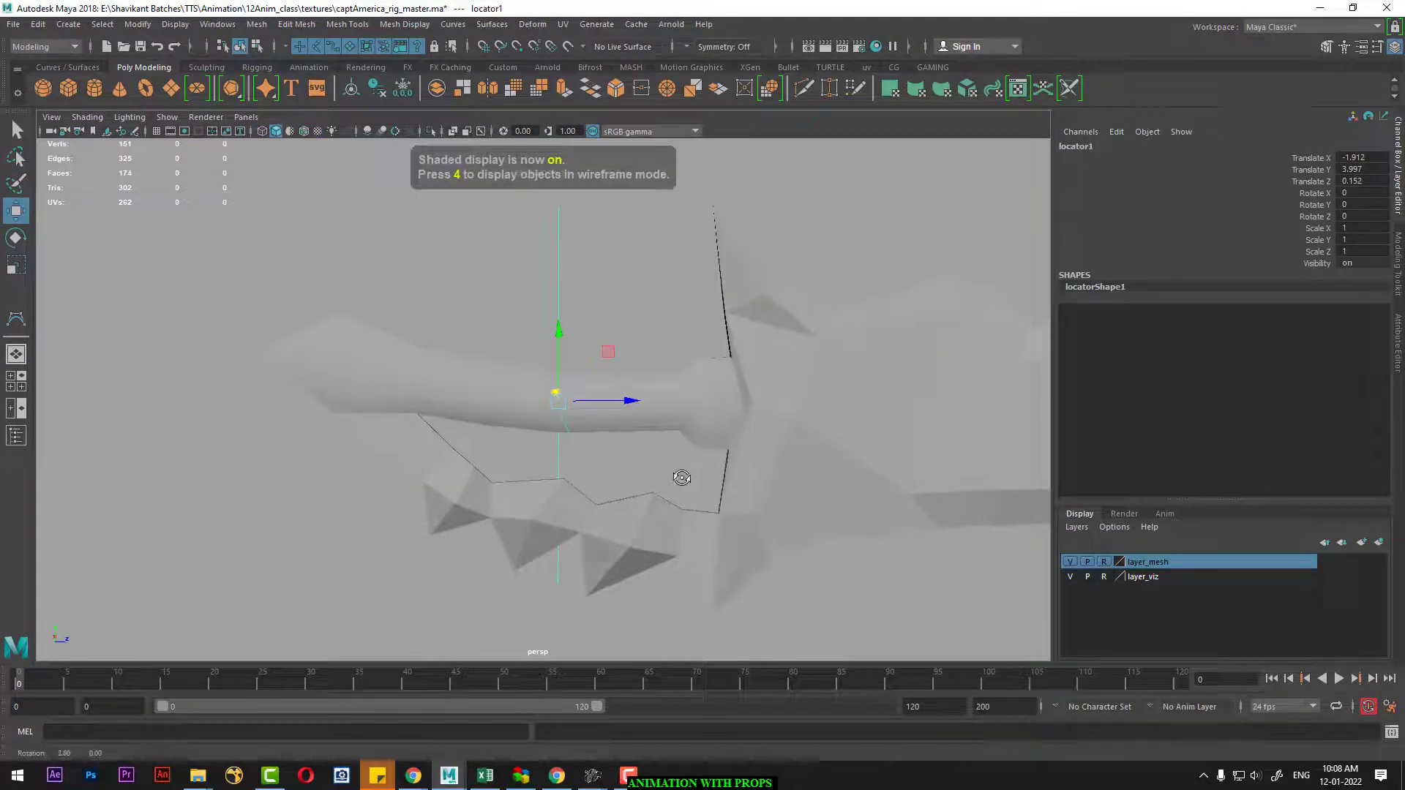
{"action": "key", "text": "6"}
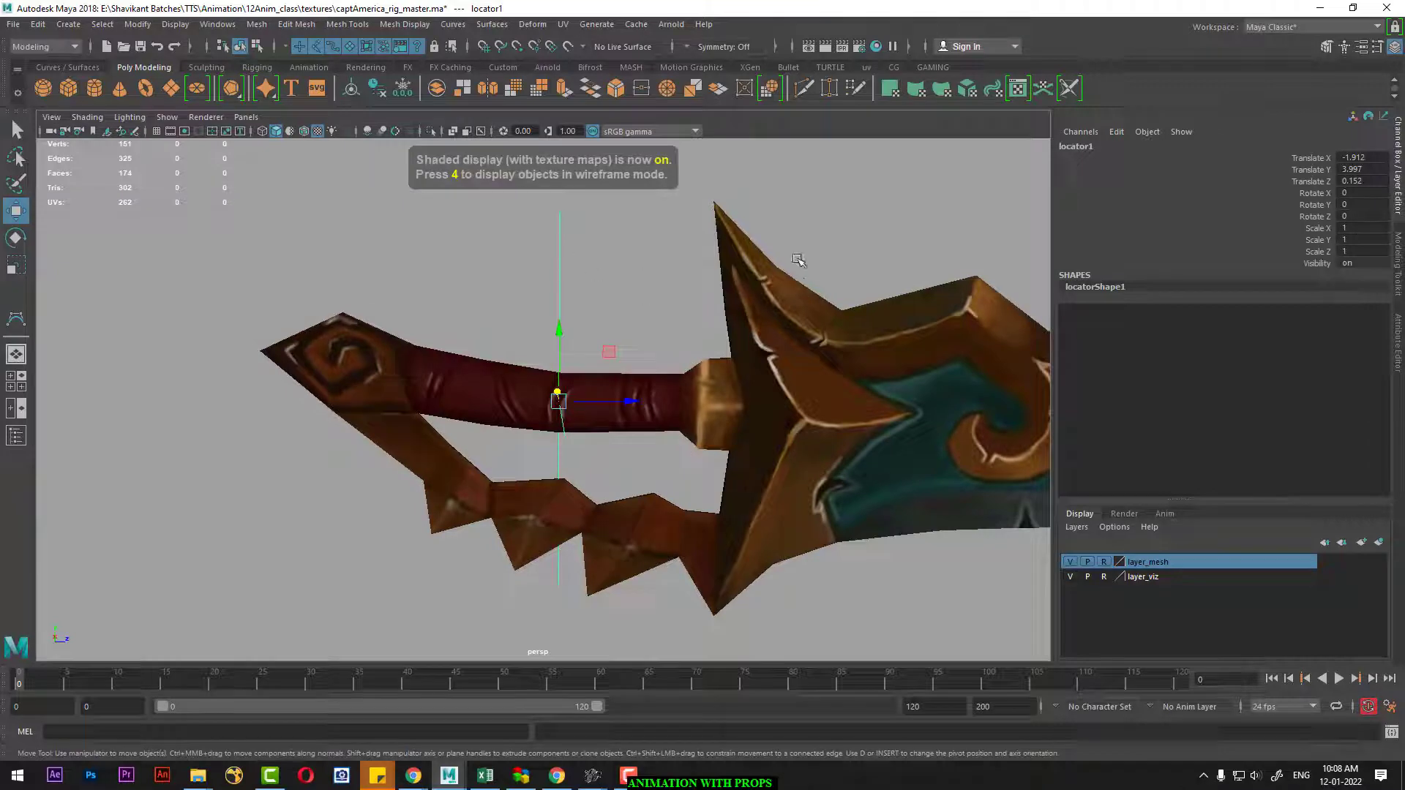
Reselect the sword mesh, undoing an accidental locator nudge along the way.
{"action": "left_click", "coordinate": [781, 294]}
{"action": "key", "text": "Caps_Lock"}
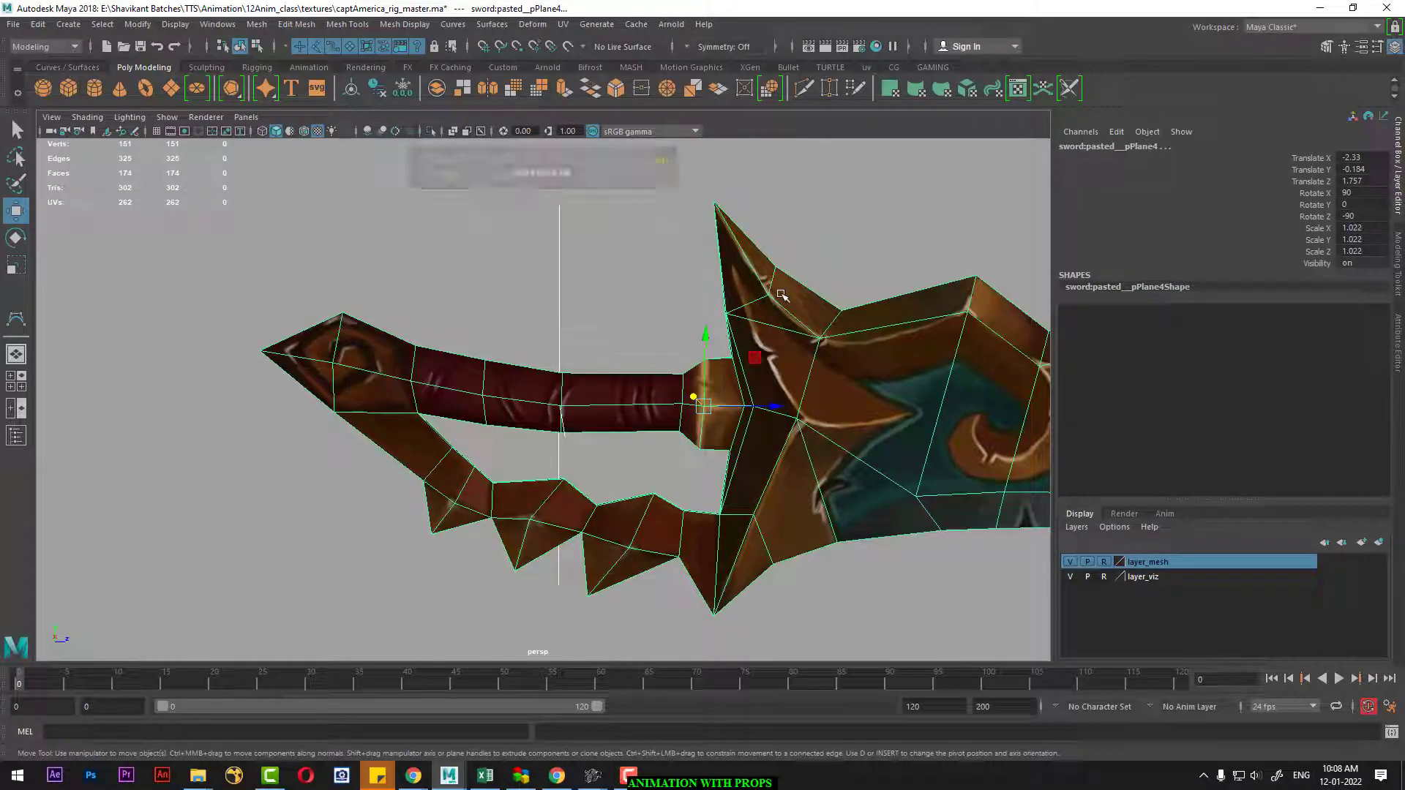
{"action": "left_click", "coordinate": [585, 256]}
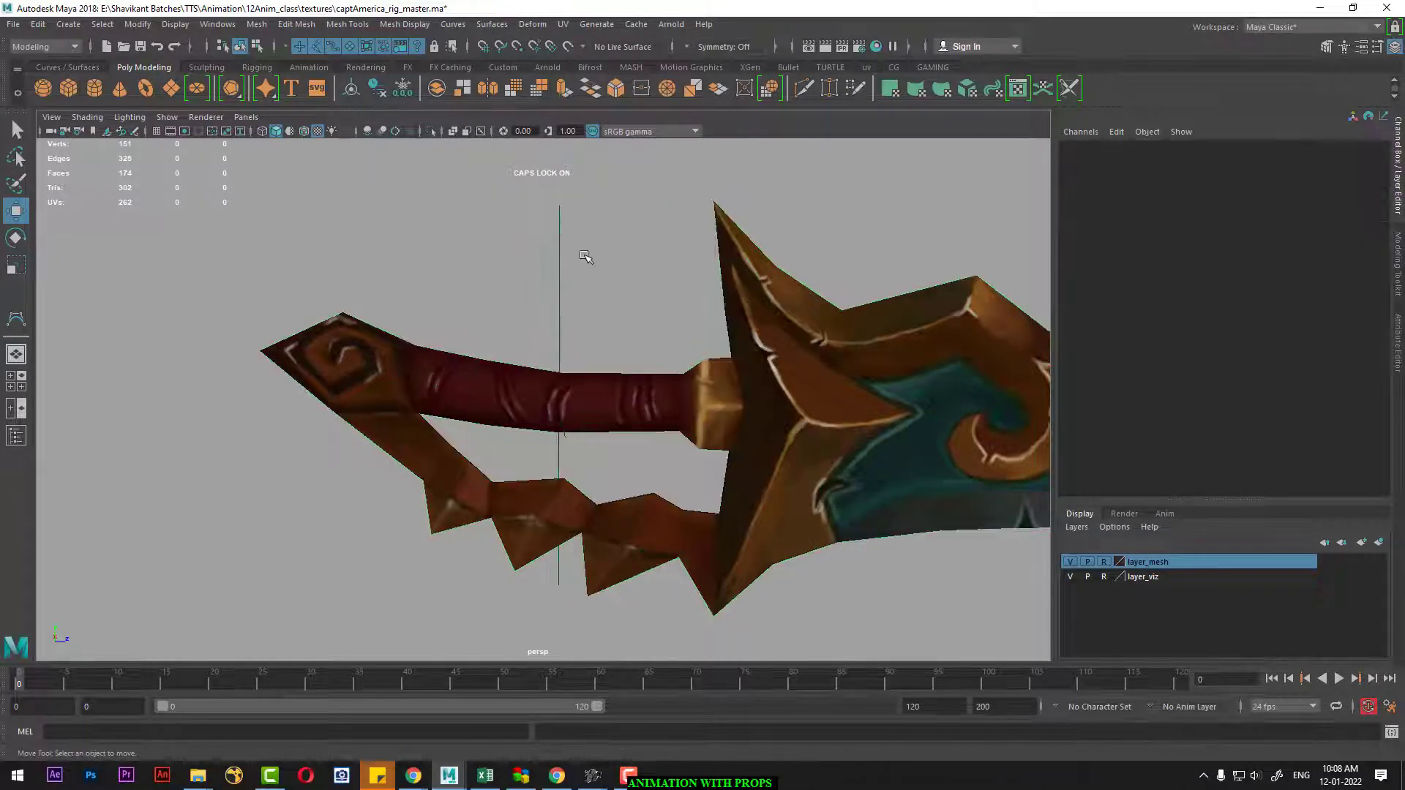
{"action": "left_click", "coordinate": [558, 242]}
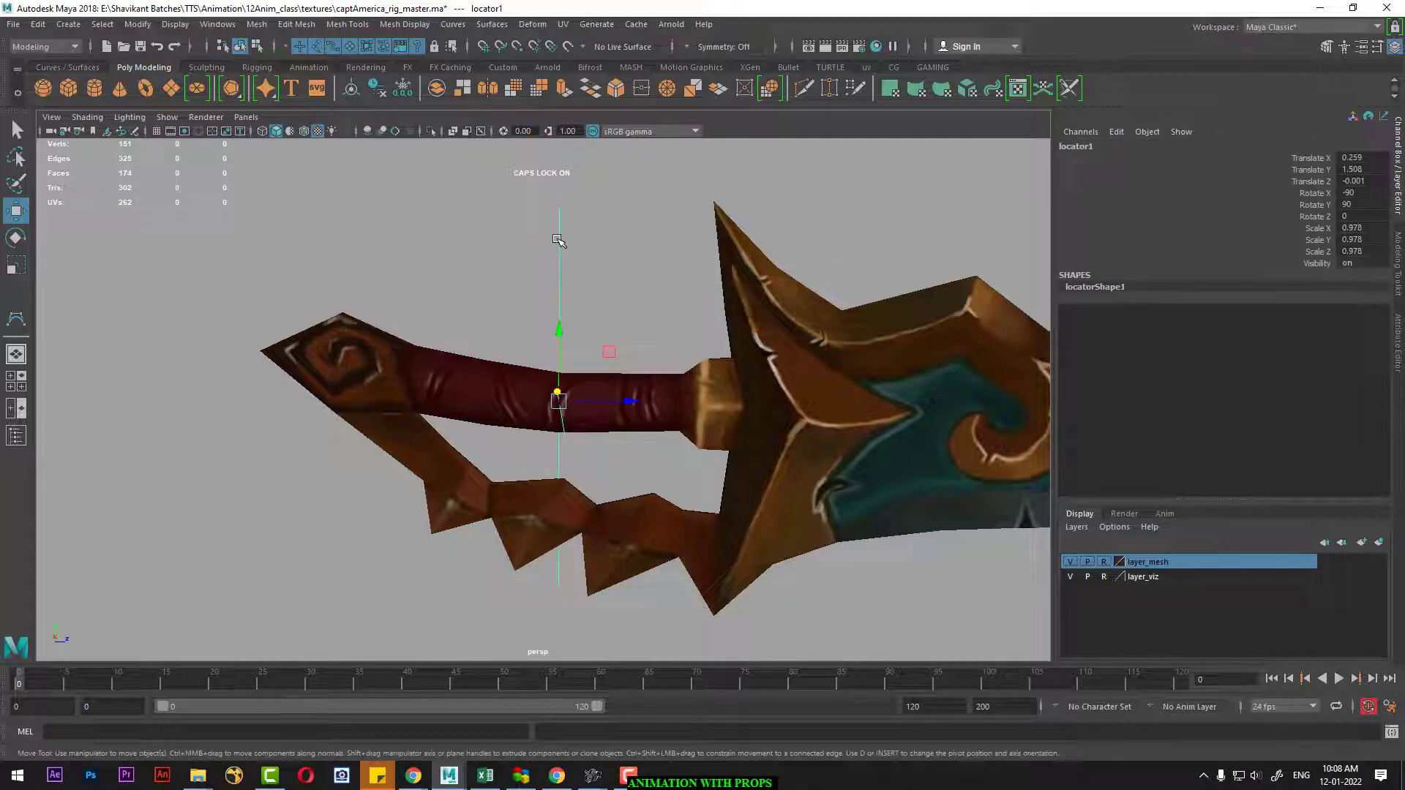
{"action": "left_click", "coordinate": [749, 353]}
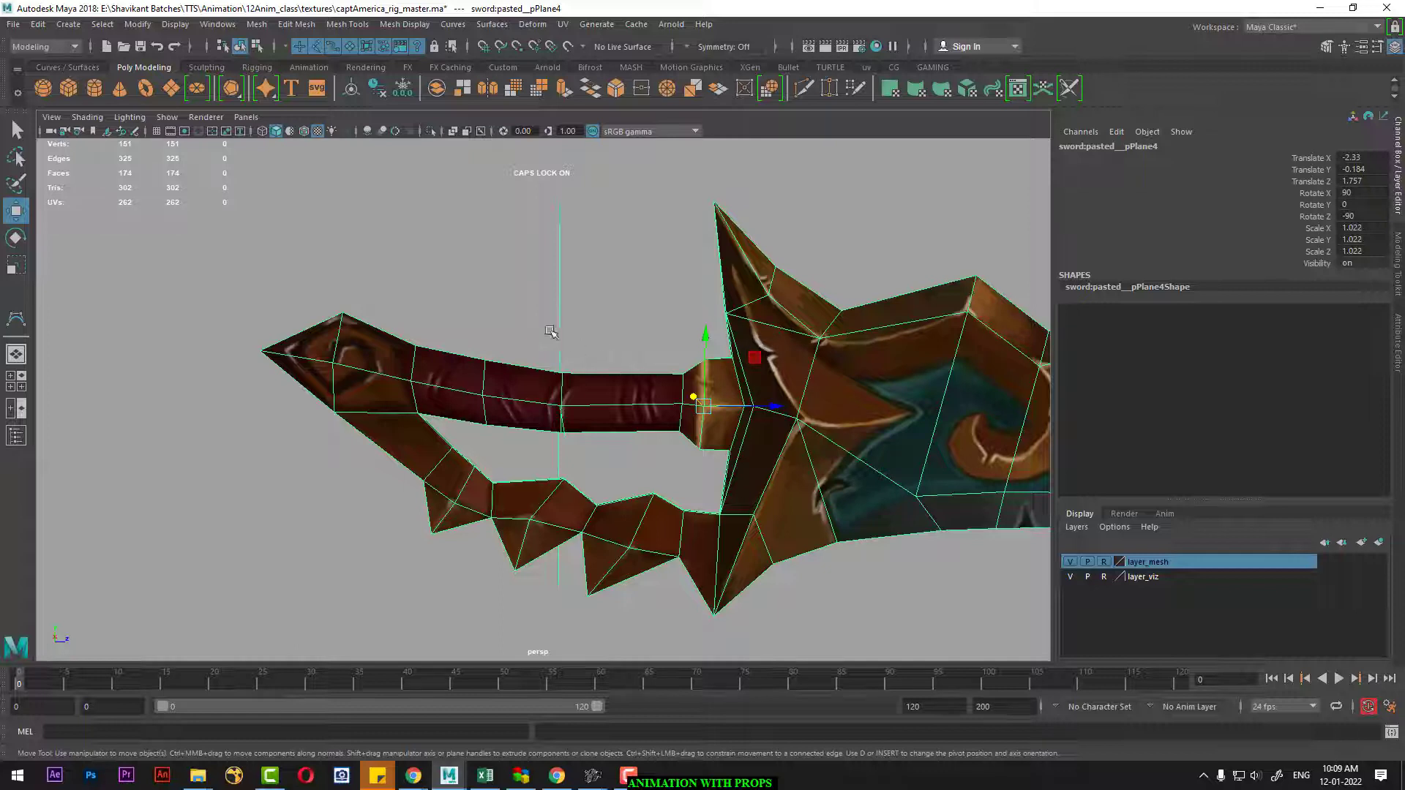
{"action": "key", "text": "ctrl+z"}
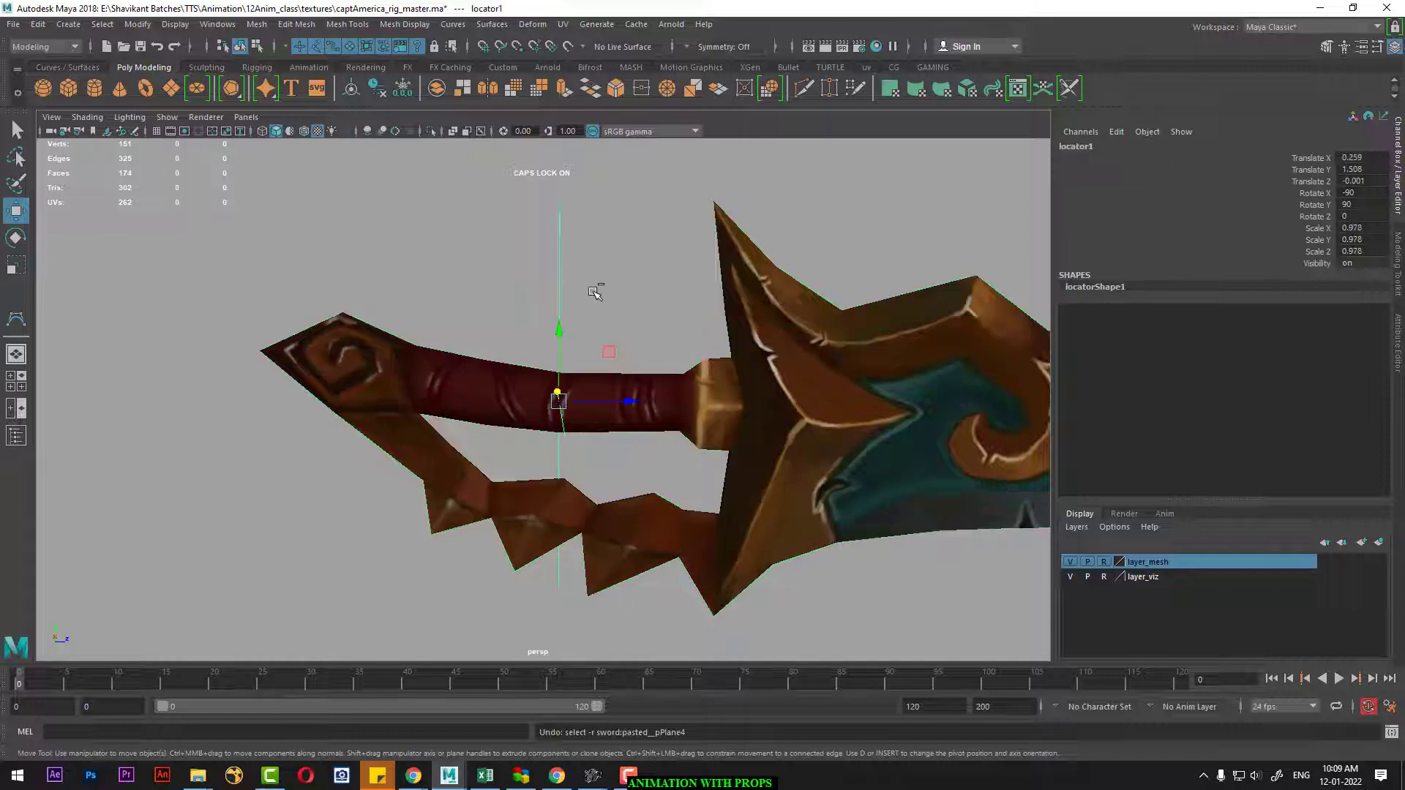
{"action": "left_click", "coordinate": [715, 393]}
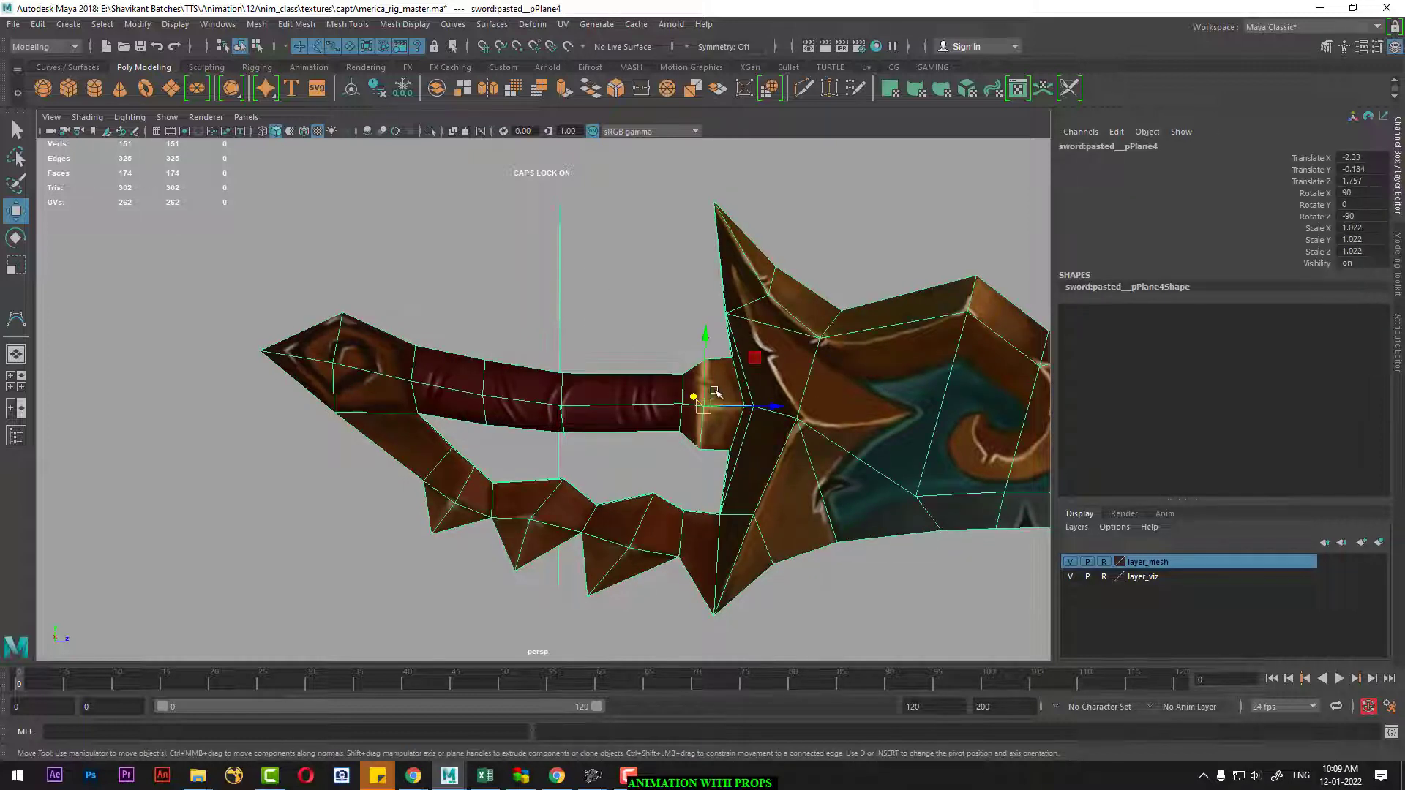
{"action": "key", "text": "ctrl+z"}
{"action": "key", "text": "ctrl+z"}
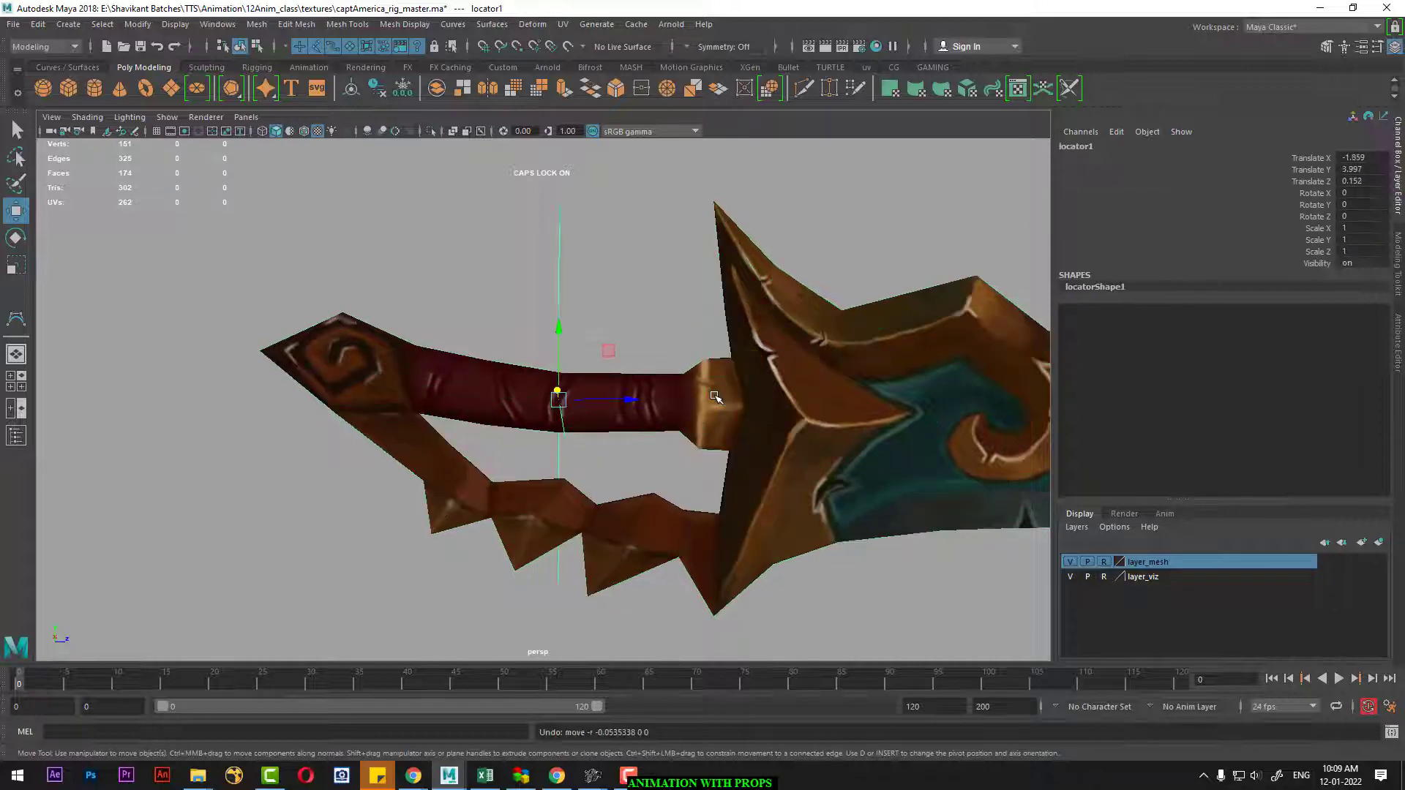
{"action": "left_click", "coordinate": [723, 399]}
{"action": "key", "text": "space"}
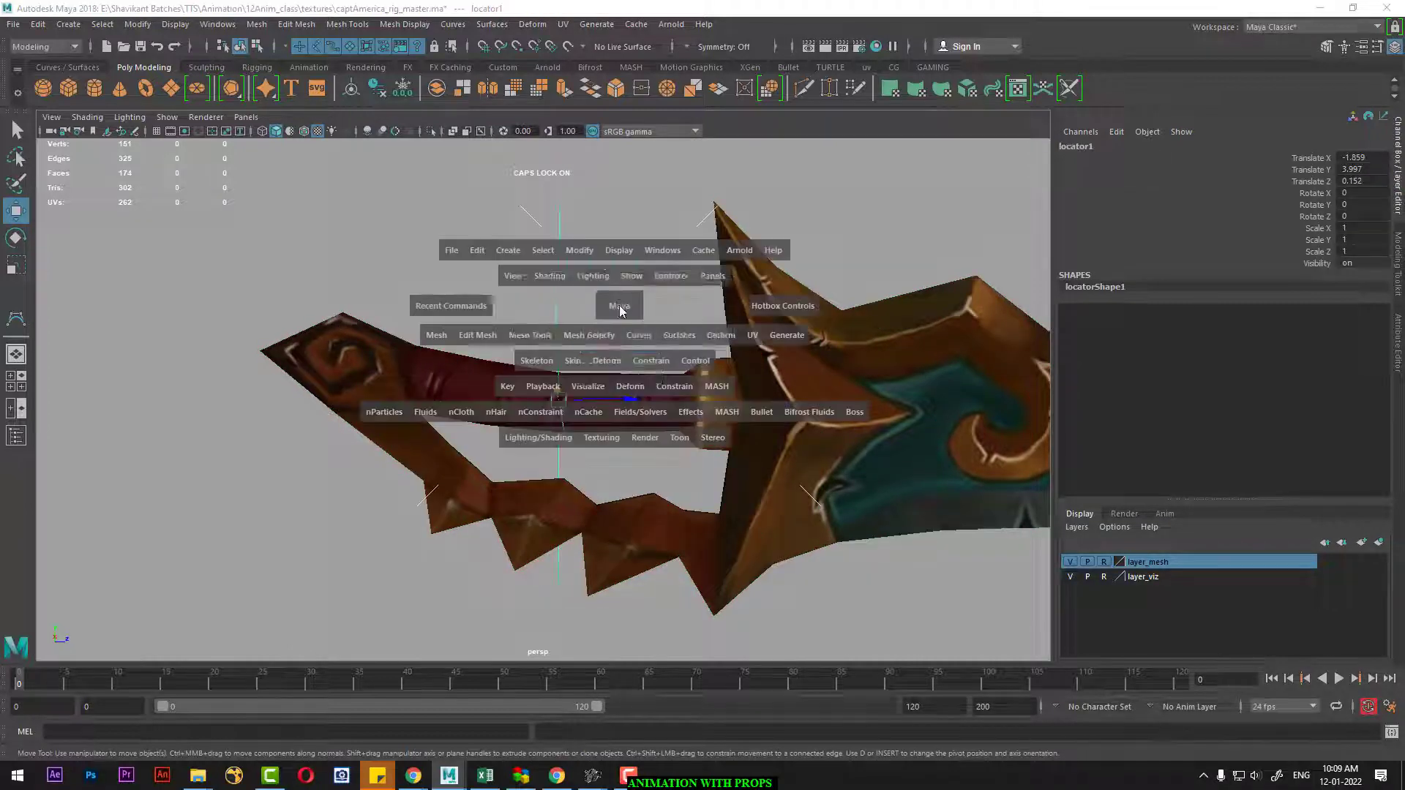
Nudge locator1 along X to -1.913 on the grip in wireframe front view.
{"action": "left_click_drag", "start_coordinate": [557, 335], "coordinate": [631, 494]}
{"action": "key", "text": "4"}
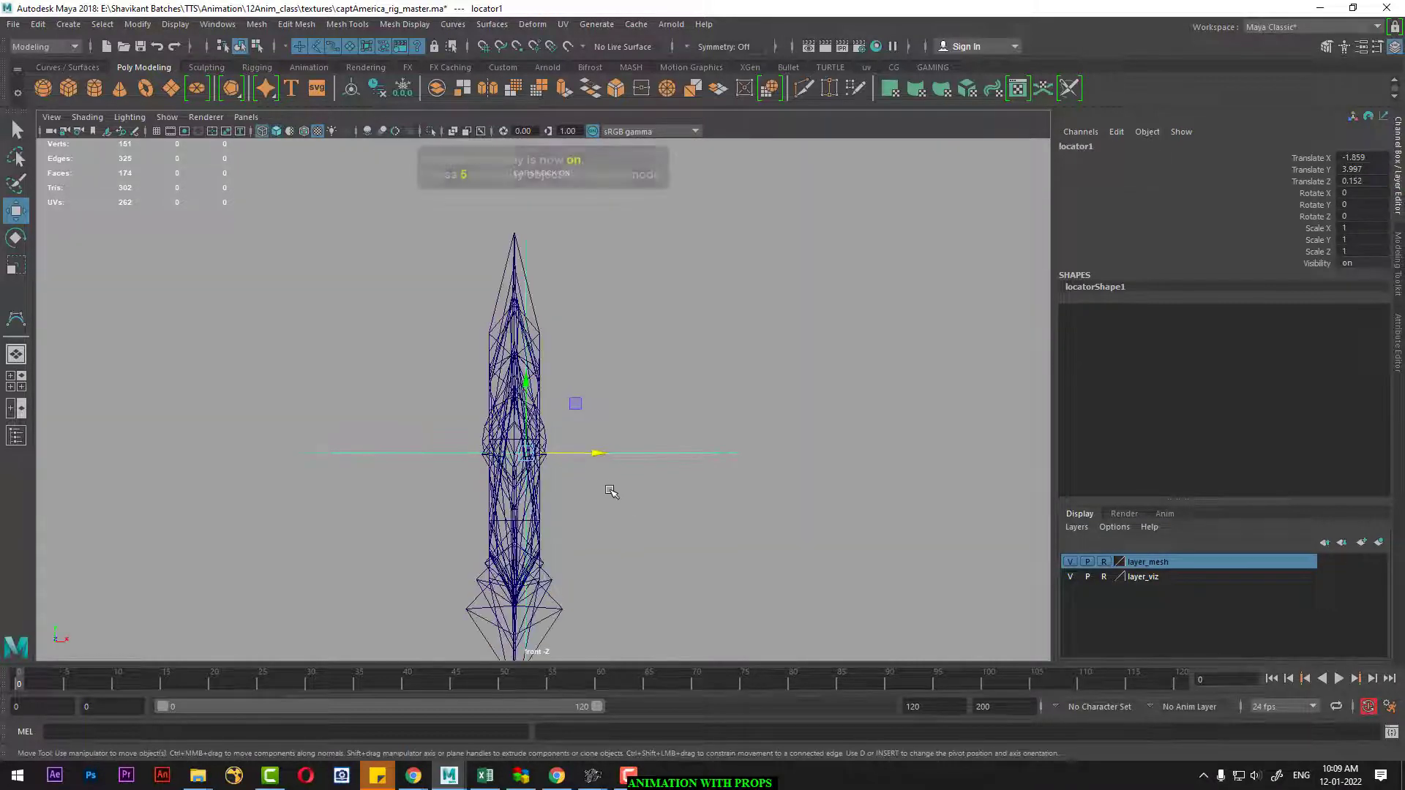
{"action": "left_click_drag", "start_coordinate": [590, 453], "coordinate": [586, 451]}
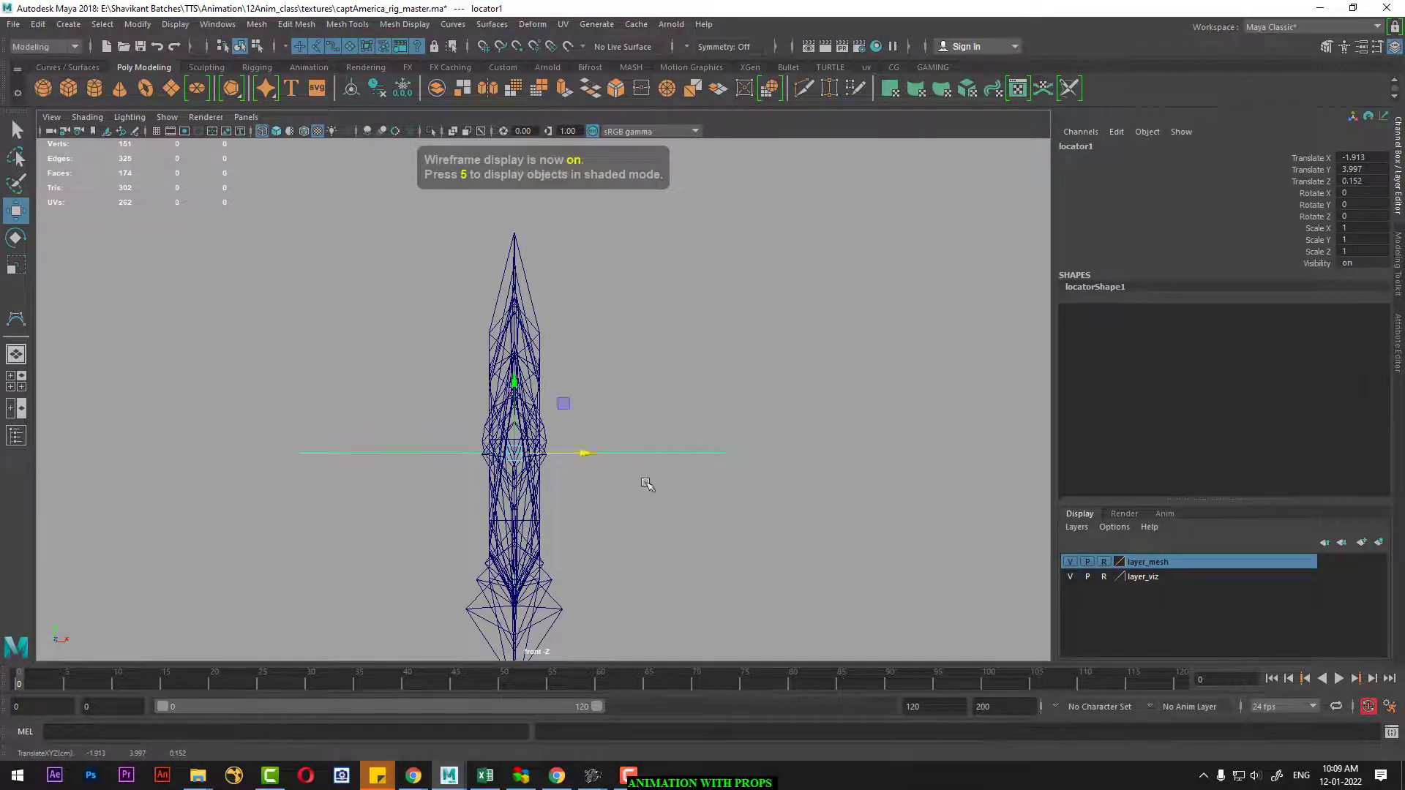
{"action": "left_click_drag", "start_coordinate": [647, 484], "coordinate": [710, 359], "text": "alt"}
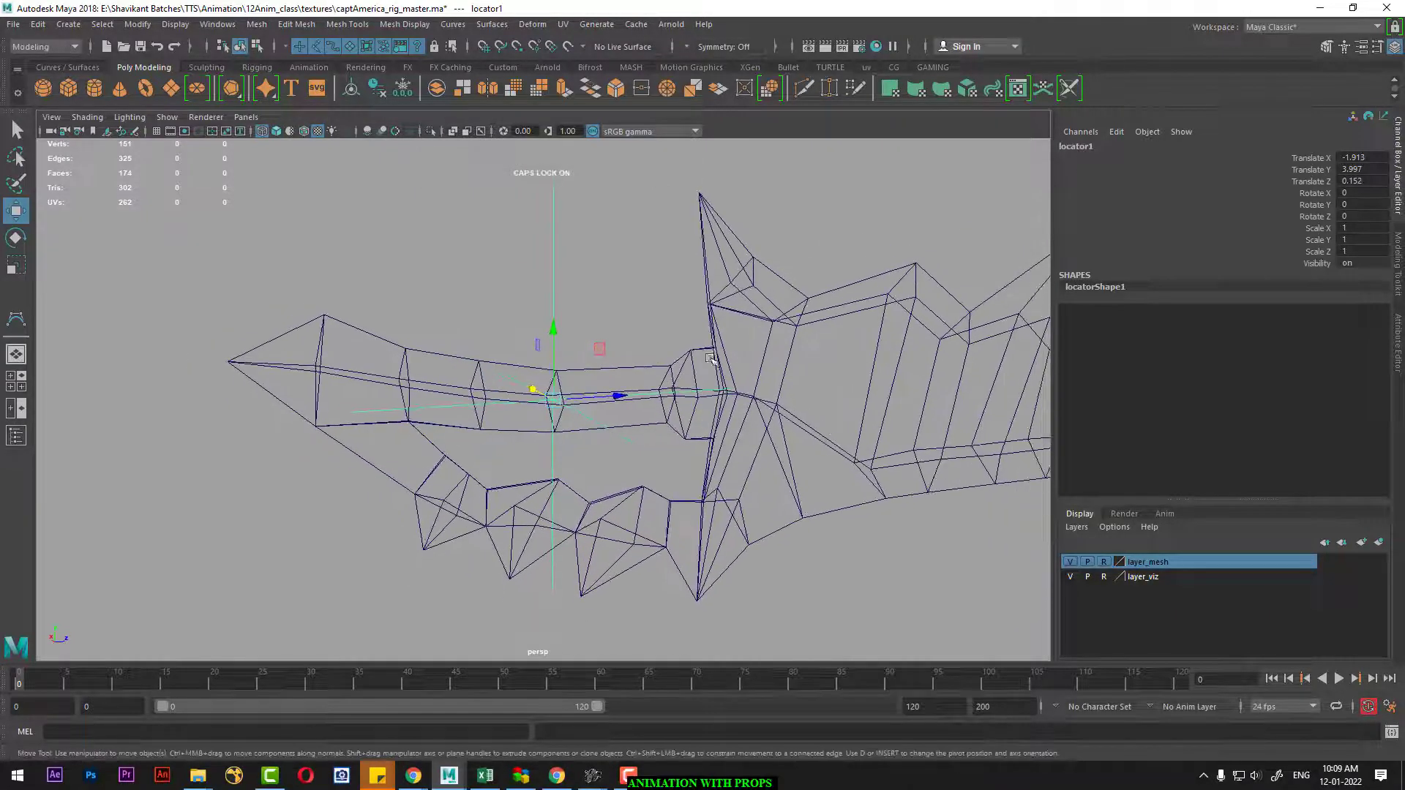
Check the locator on the sword grip in perspective with textured shading.
{"action": "left_click", "coordinate": [710, 358]}
{"action": "left_click", "coordinate": [761, 379]}
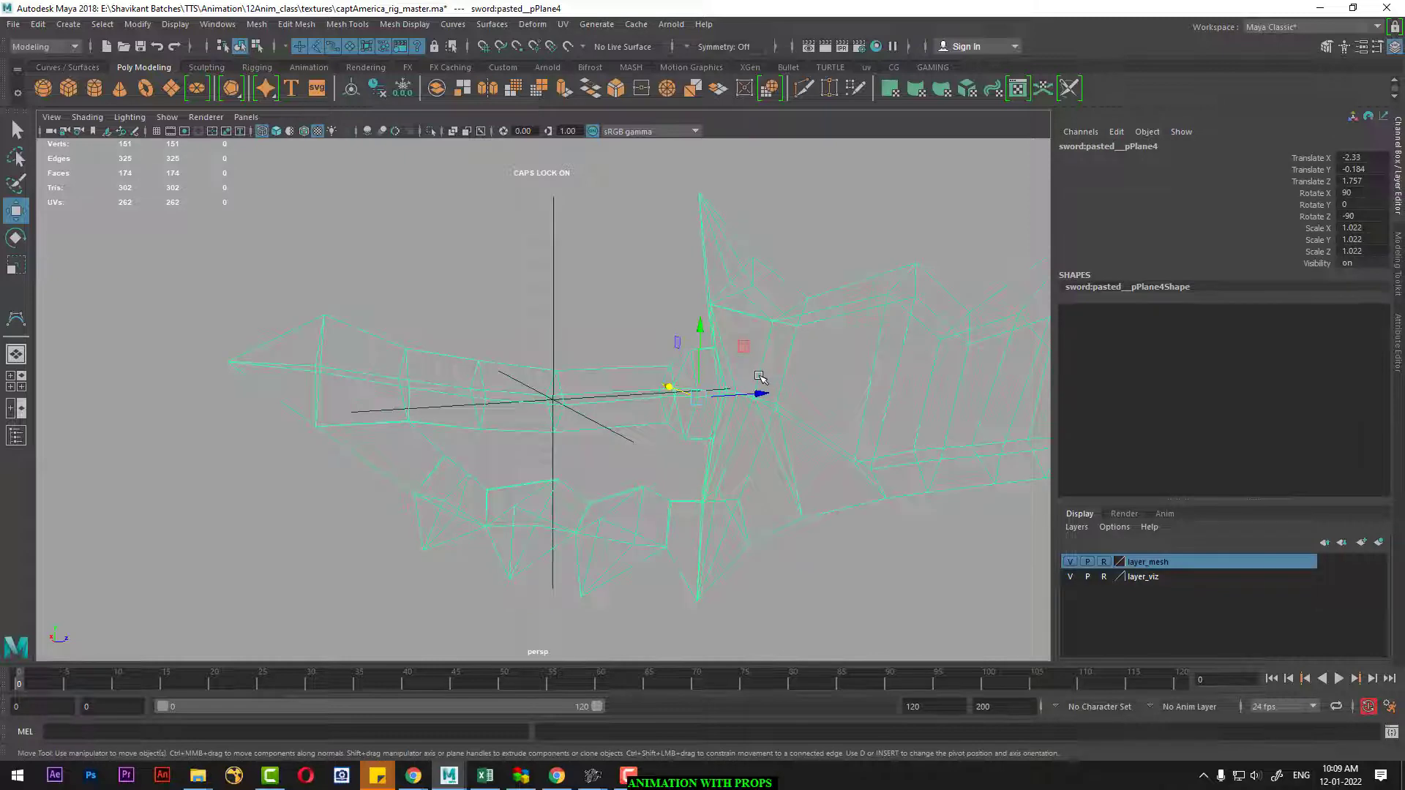
{"action": "left_click", "coordinate": [554, 260]}
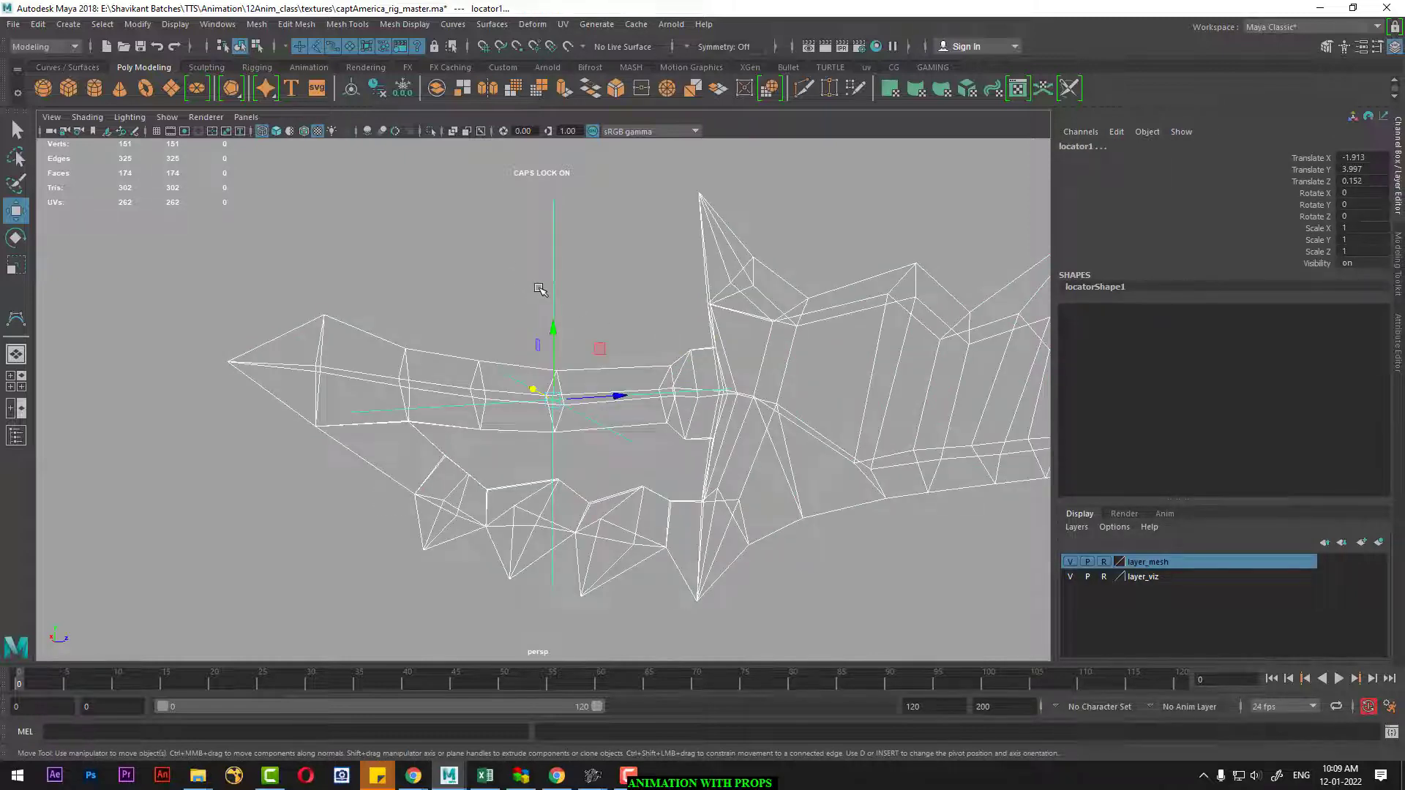
{"action": "key", "text": "p"}
{"action": "left_click", "coordinate": [575, 267]}
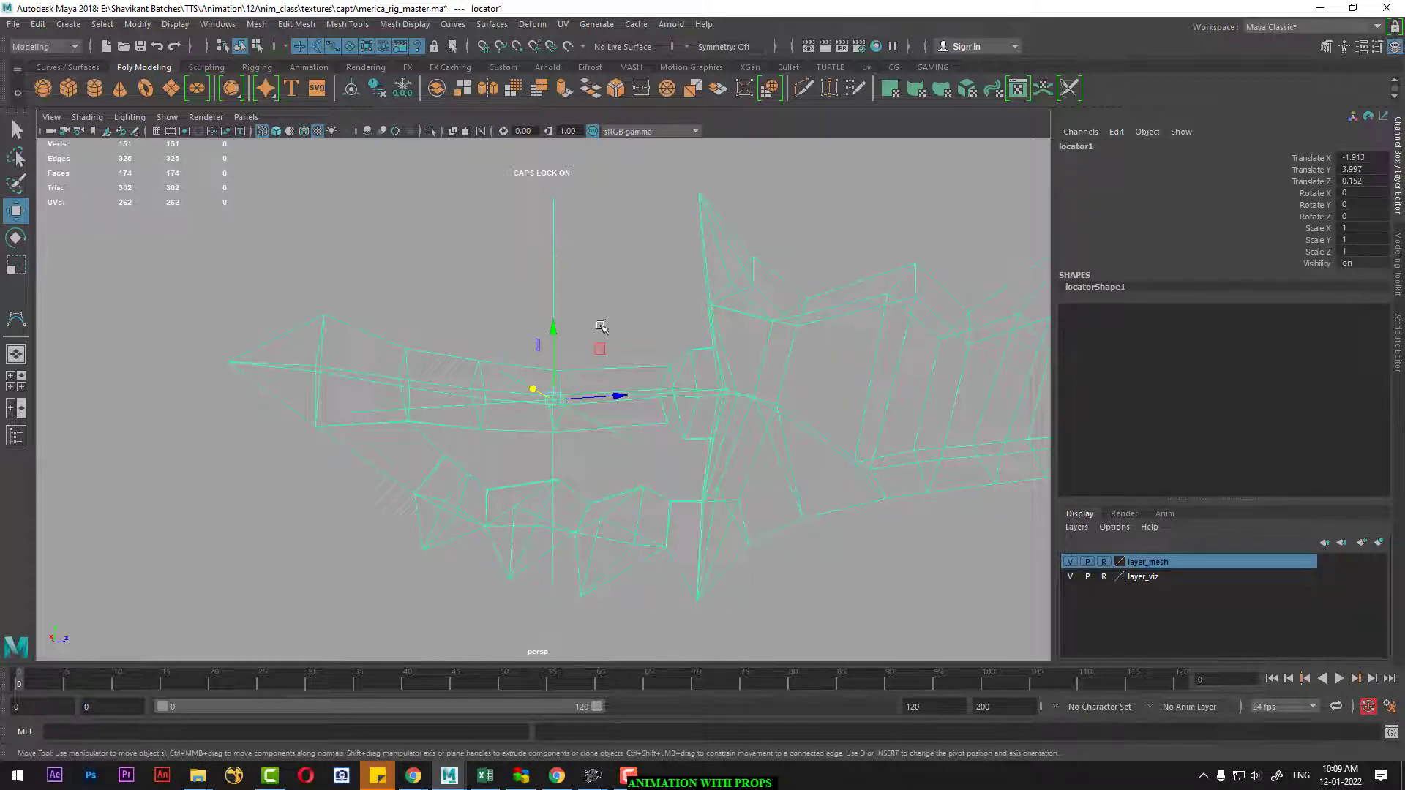
{"action": "left_click_drag", "start_coordinate": [601, 326], "coordinate": [640, 362], "text": "alt"}
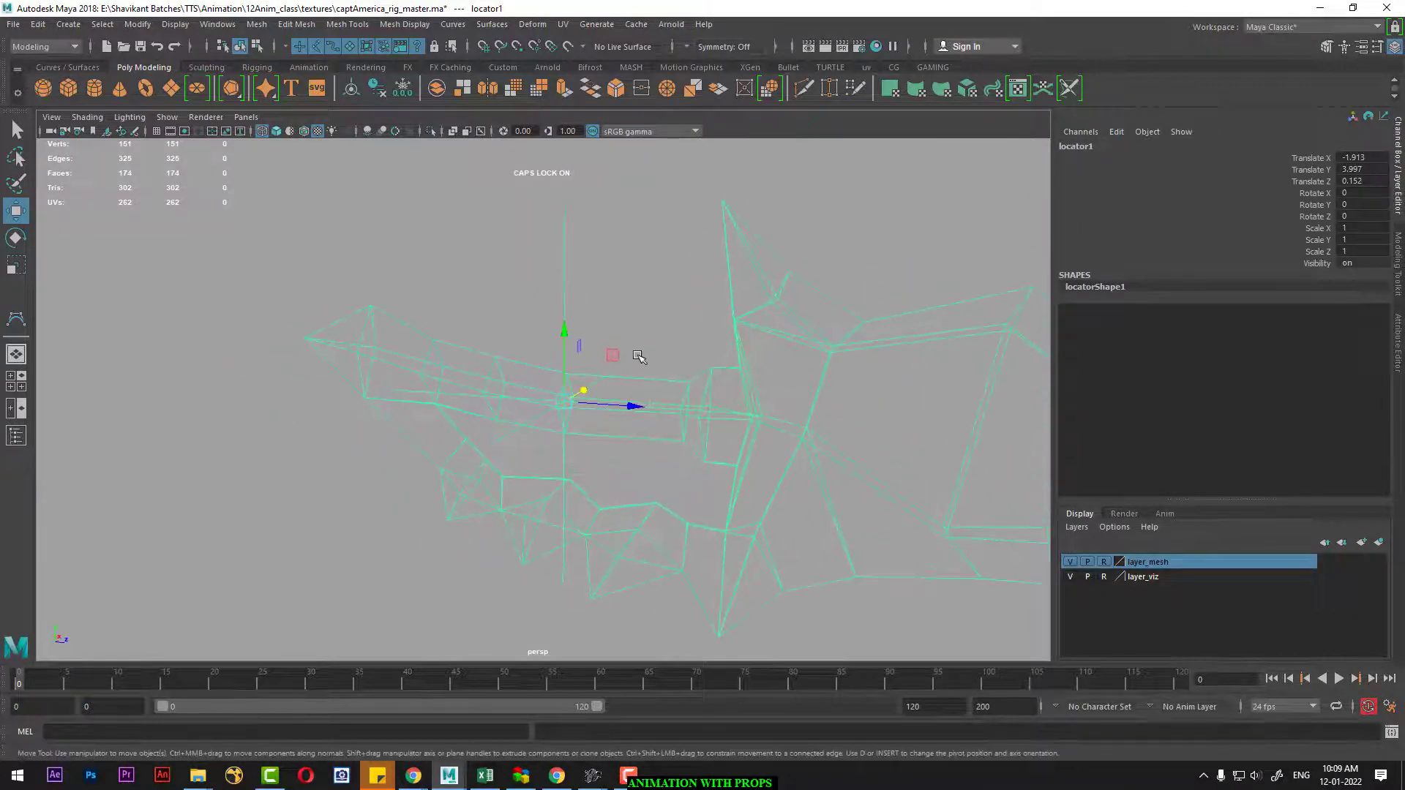
{"action": "key", "text": "6"}
{"action": "mouse_move", "coordinate": [639, 356]}
{"action": "left_mouse_down", "text": "alt"}
{"action": "mouse_move", "coordinate": [565, 368]}
{"action": "mouse_move", "coordinate": [635, 395]}
{"action": "mouse_move", "coordinate": [669, 456]}
{"action": "mouse_move", "coordinate": [490, 396]}
{"action": "mouse_move", "coordinate": [497, 385]}
{"action": "left_mouse_up", "text": "alt"}
Select the right hand's pinky, ring, middle and index finger controls for rotating.
{"action": "left_click", "coordinate": [522, 244]}
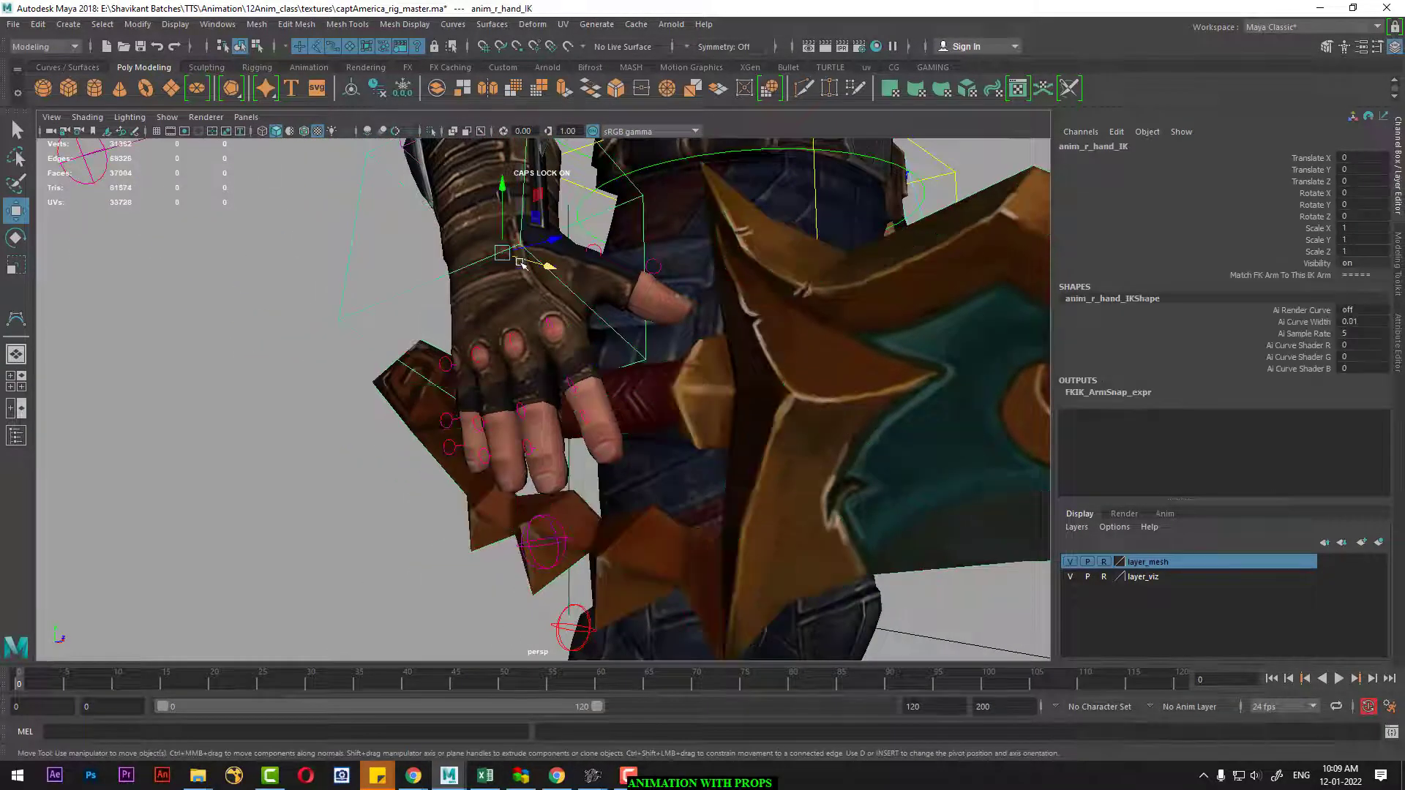
{"action": "left_click_drag", "start_coordinate": [522, 243], "coordinate": [577, 394], "text": "alt"}
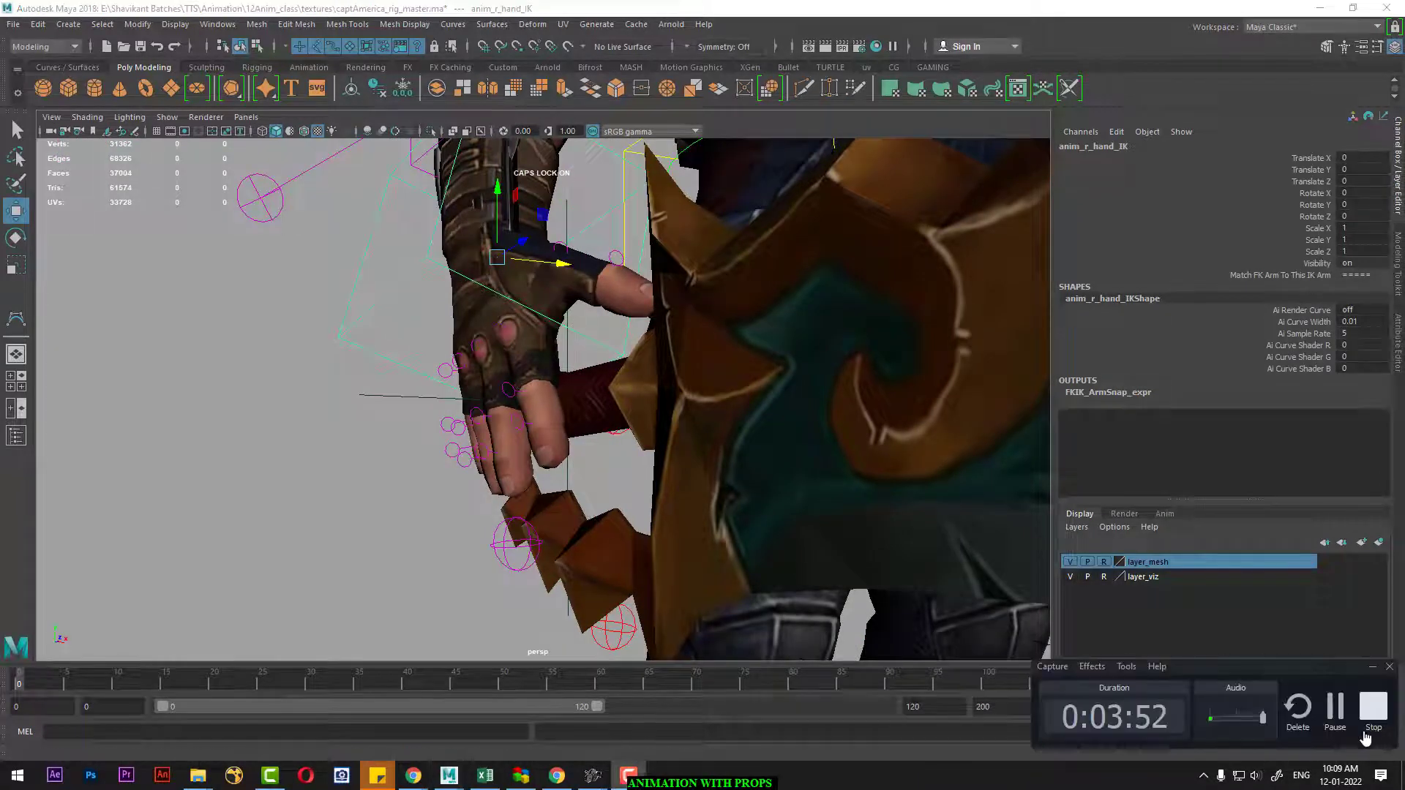
{"action": "left_click_drag", "start_coordinate": [576, 434], "coordinate": [567, 325], "text": "alt"}
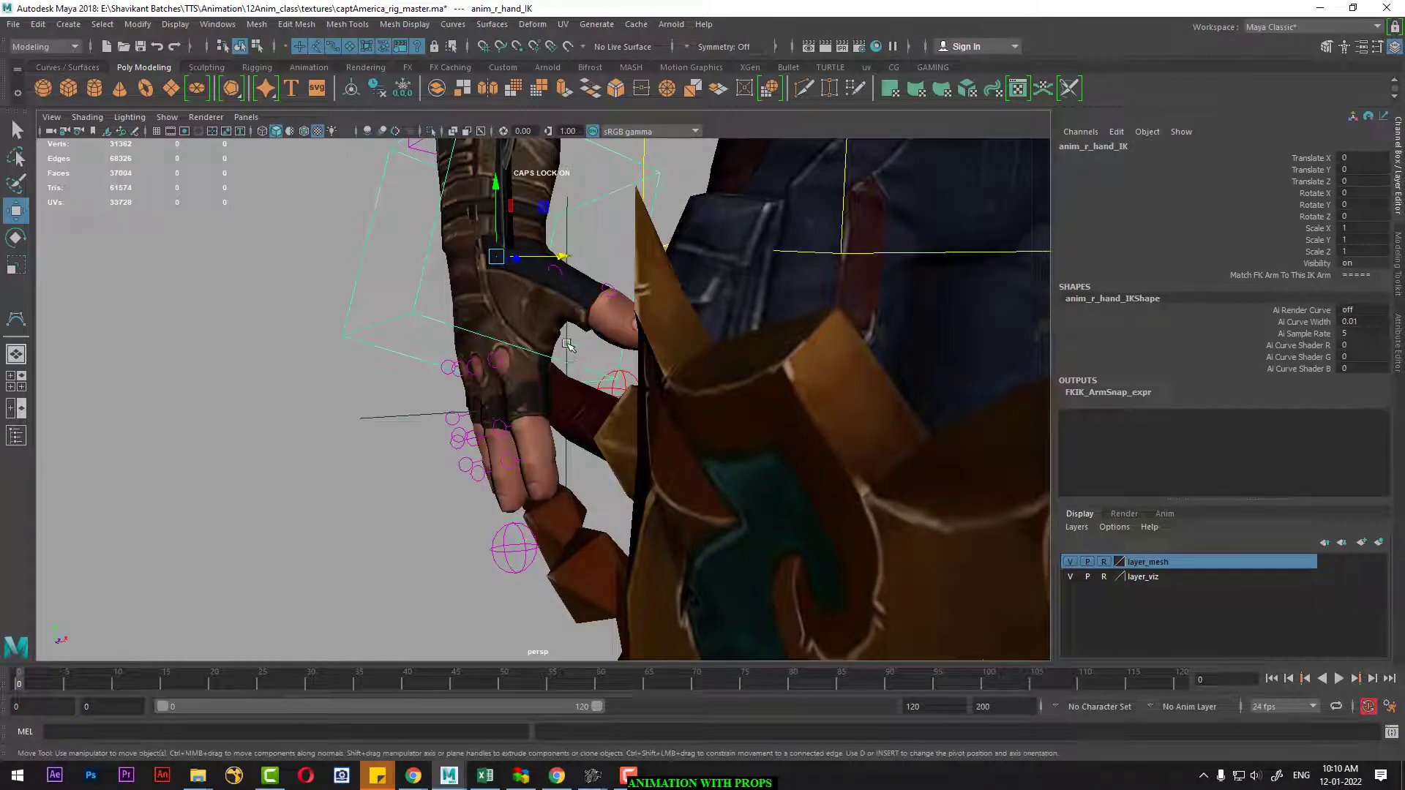
{"action": "left_click", "coordinate": [568, 344]}
{"action": "left_click_drag", "start_coordinate": [516, 412], "coordinate": [534, 459], "text": "alt"}
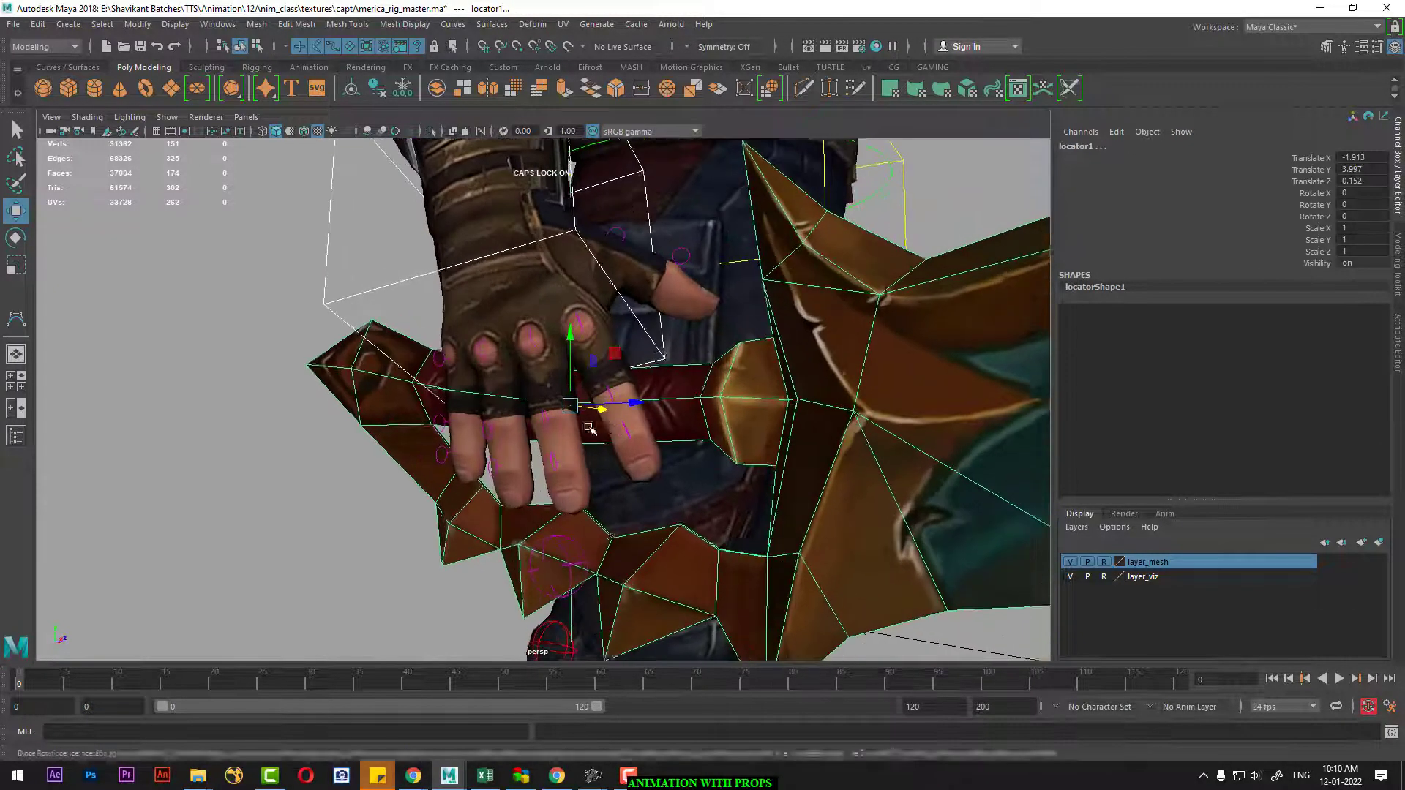
{"action": "left_click", "coordinate": [474, 360]}
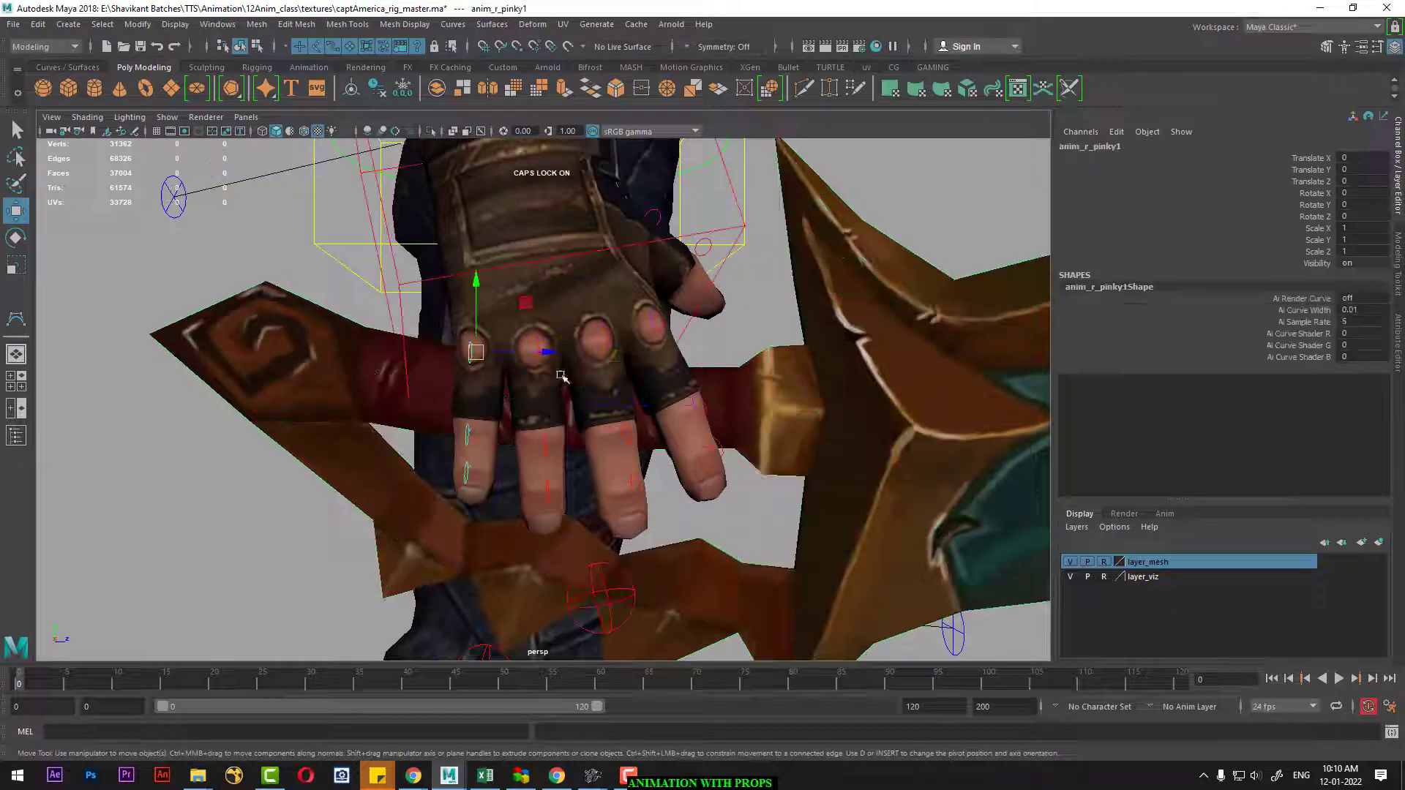
{"action": "key", "text": "f"}
{"action": "left_click", "coordinate": [420, 346], "text": "shift"}
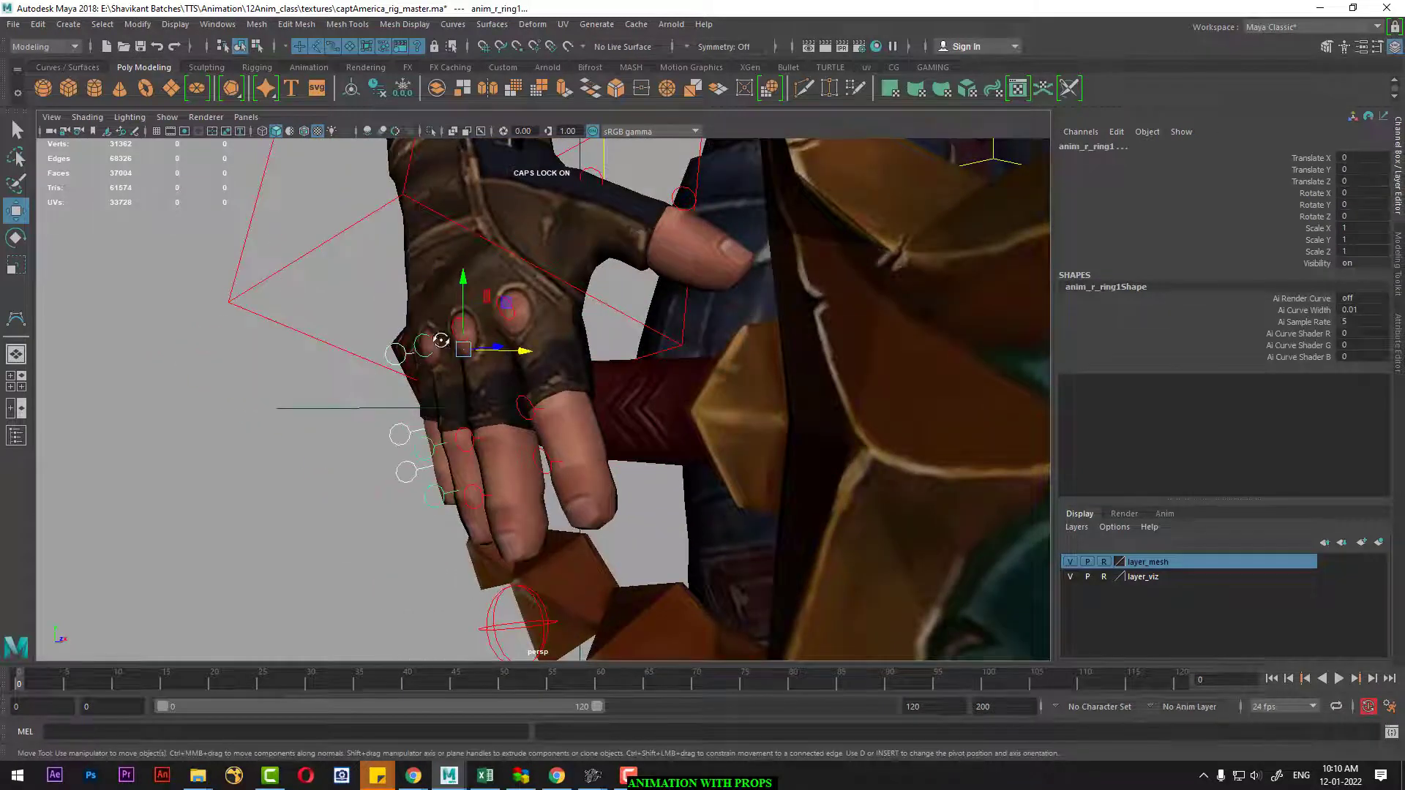
{"action": "left_click_drag", "start_coordinate": [441, 341], "coordinate": [447, 391], "text": "alt"}
{"action": "left_click", "coordinate": [482, 302], "text": "shift"}
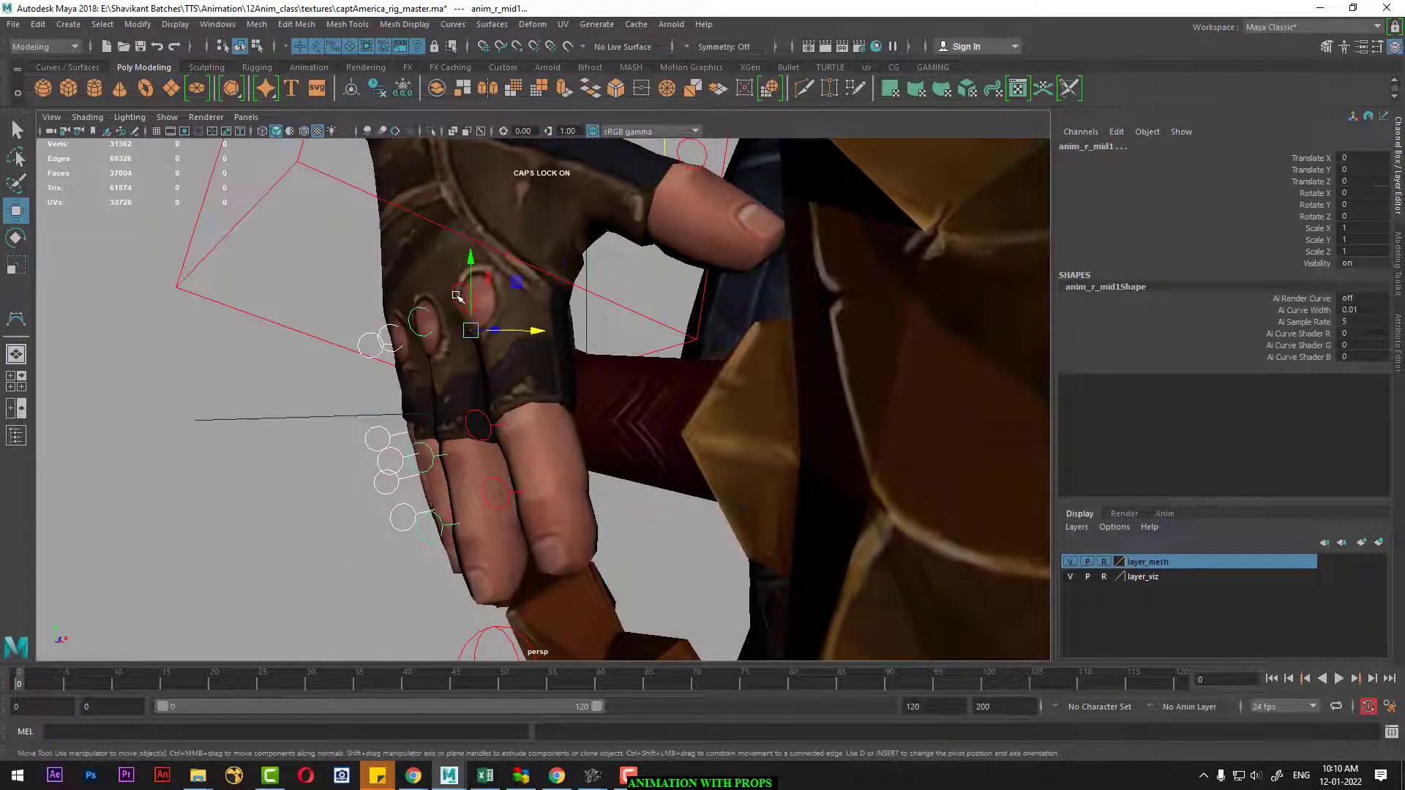
{"action": "left_click", "coordinate": [457, 296], "text": "shift"}
{"action": "mouse_move", "coordinate": [457, 296]}
{"action": "left_mouse_down", "text": "alt"}
{"action": "mouse_move", "coordinate": [498, 362]}
{"action": "mouse_move", "coordinate": [551, 375]}
{"action": "mouse_move", "coordinate": [516, 369]}
{"action": "mouse_move", "coordinate": [363, 223]}
{"action": "left_mouse_up", "text": "alt"}
{"action": "key", "text": "e"}
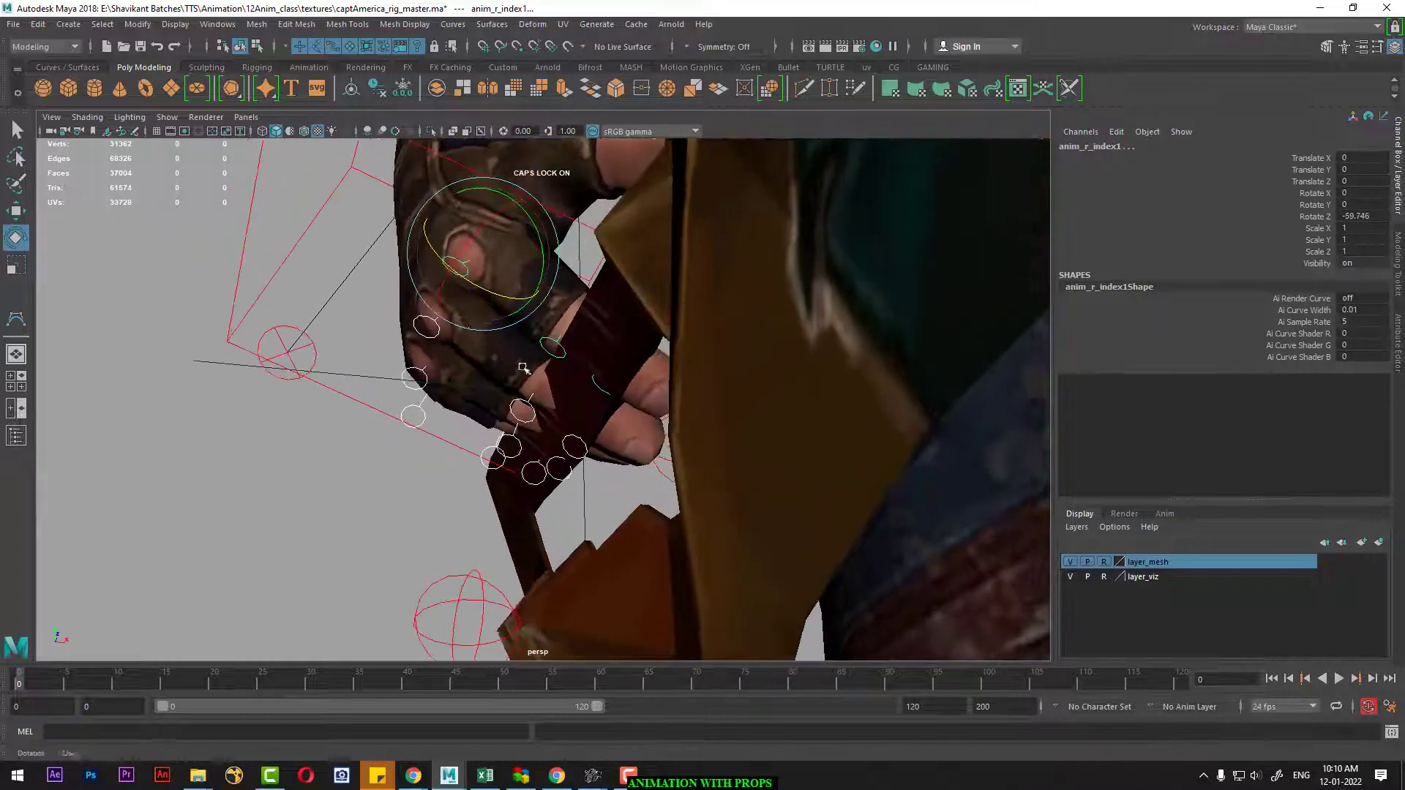
Curl the second pinky joint around the sword grip to -64.215 on Z.
{"action": "left_click_drag", "start_coordinate": [443, 421], "coordinate": [445, 423]}
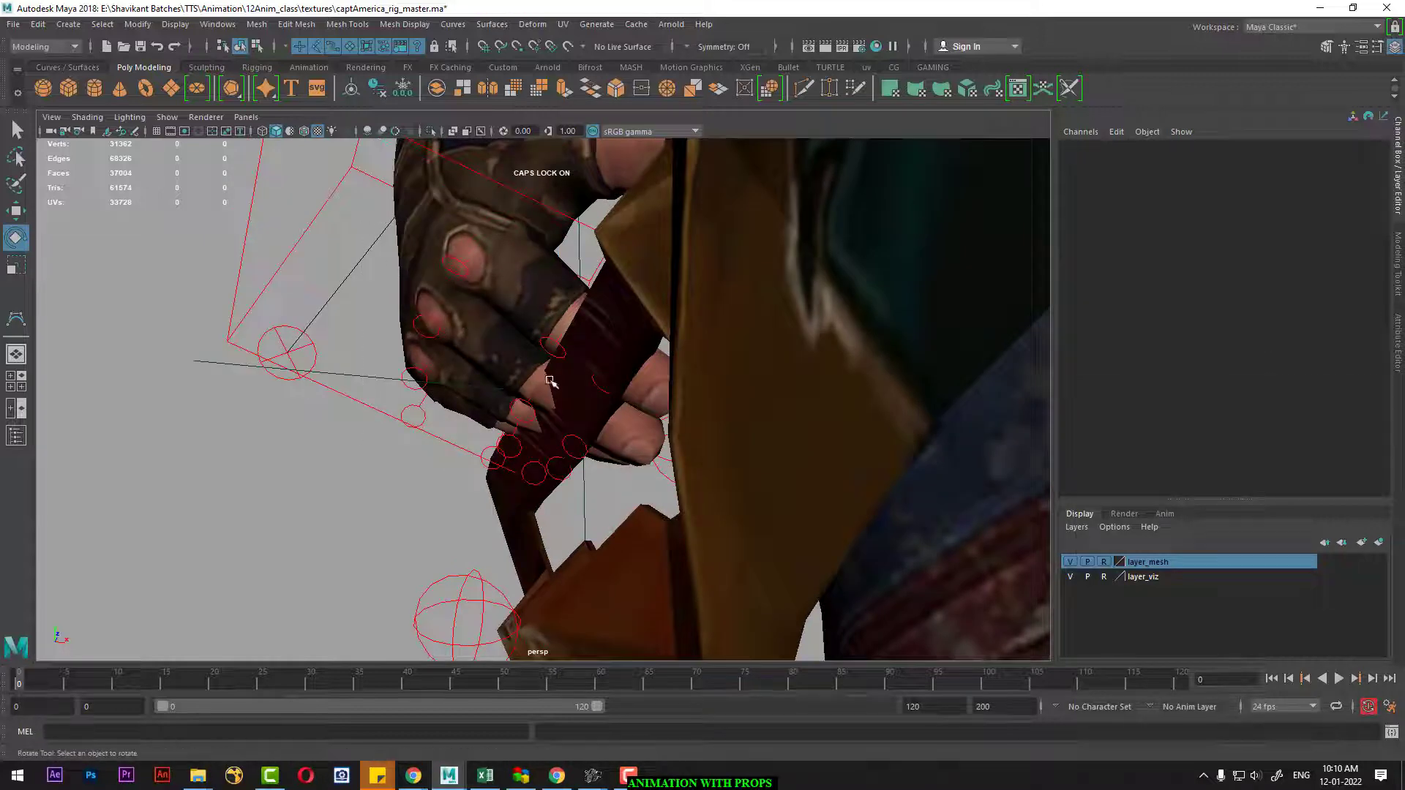
{"action": "left_click", "coordinate": [559, 356]}
{"action": "key", "text": "f"}
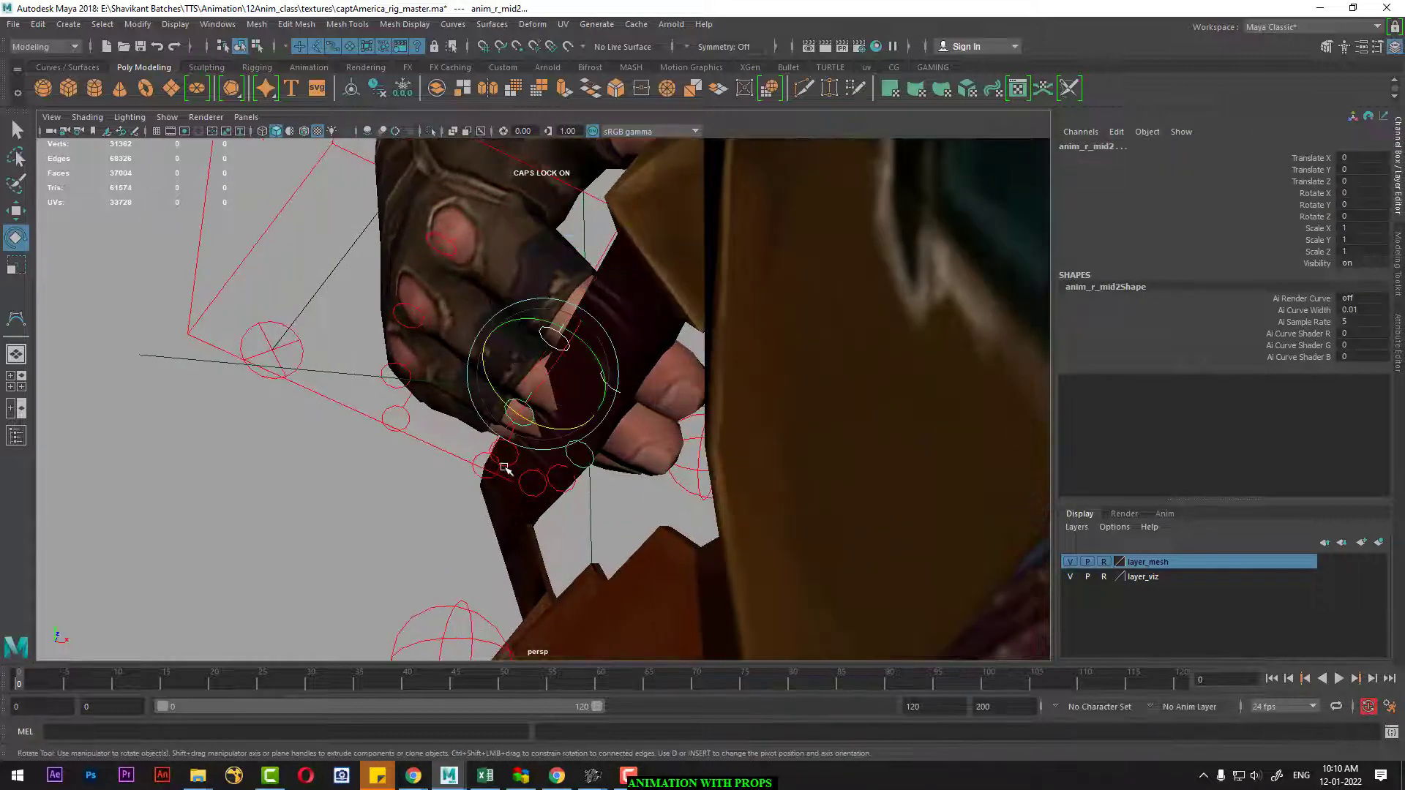
{"action": "mouse_move", "coordinate": [455, 472]}
{"action": "left_mouse_down", "text": "alt"}
{"action": "mouse_move", "coordinate": [502, 477]}
{"action": "mouse_move", "coordinate": [469, 467]}
{"action": "mouse_move", "coordinate": [617, 415]}
{"action": "mouse_move", "coordinate": [556, 442]}
{"action": "left_mouse_up", "text": "alt"}
{"action": "left_click", "coordinate": [455, 485]}
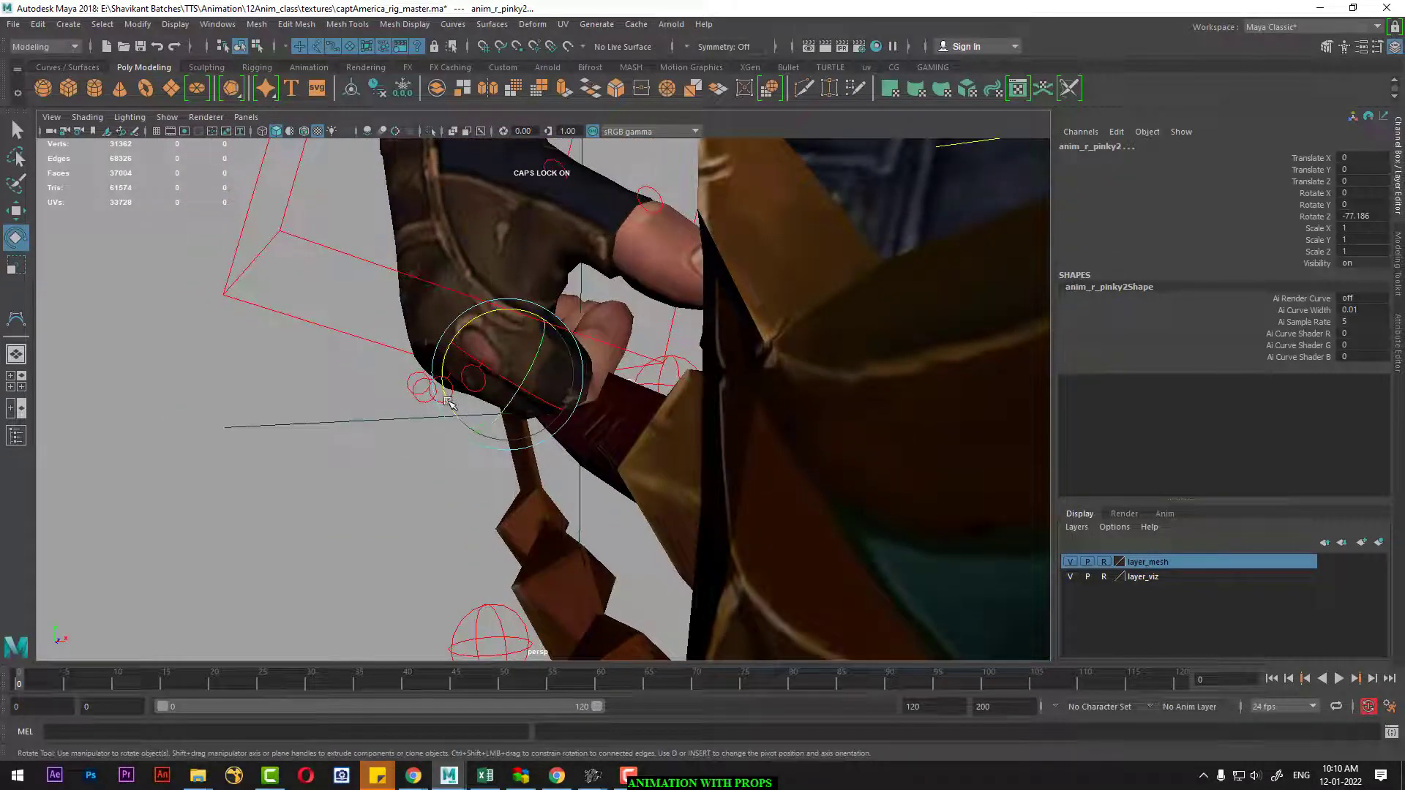
{"action": "left_click_drag", "start_coordinate": [448, 401], "coordinate": [447, 388]}
{"action": "key", "text": "w"}
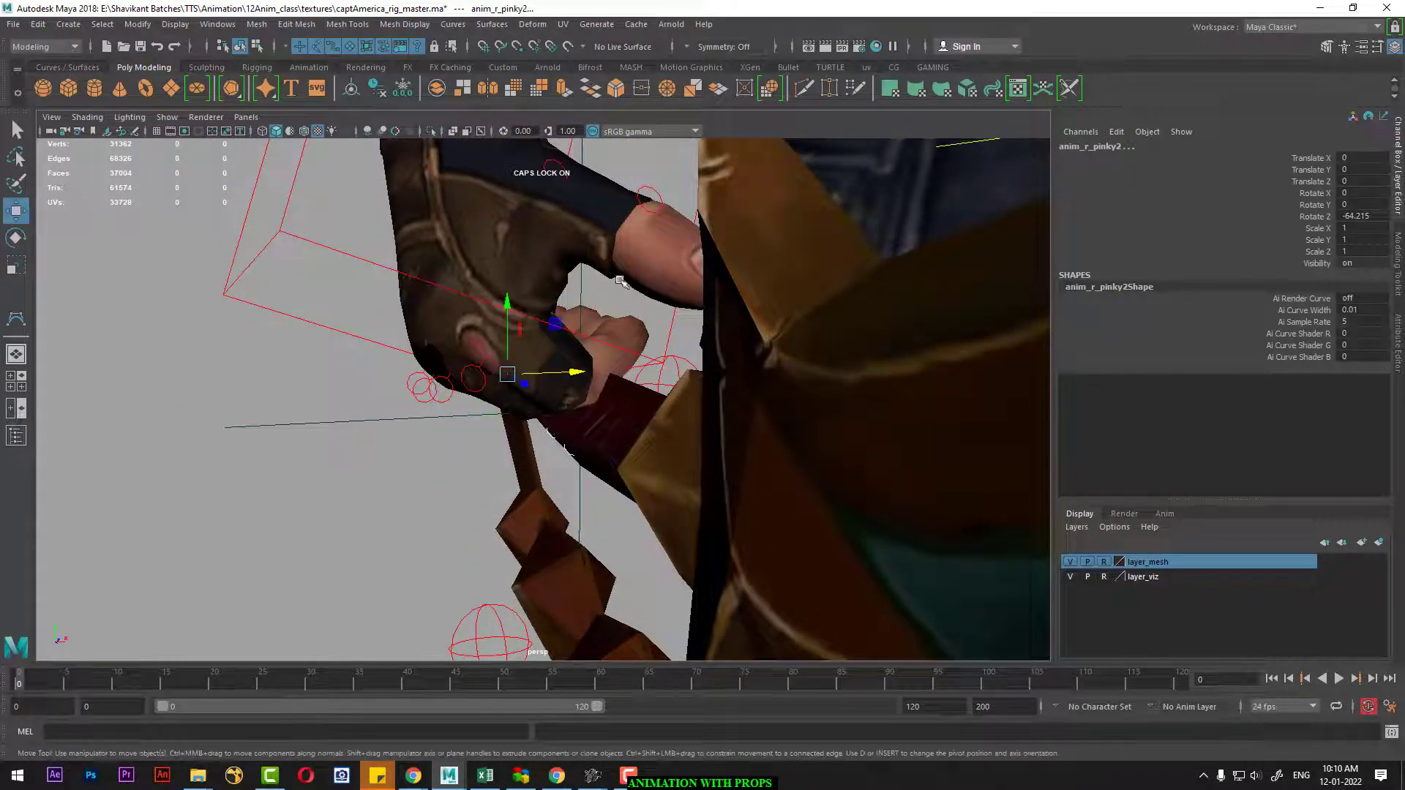
Raise locator1 to Y 4.3 to lift the sword into the hand.
{"action": "left_click", "coordinate": [581, 284]}
{"action": "mouse_move", "coordinate": [588, 350]}
{"action": "left_mouse_down"}
{"action": "mouse_move", "coordinate": [593, 286]}
{"action": "mouse_move", "coordinate": [894, 351]}
{"action": "mouse_move", "coordinate": [512, 352]}
{"action": "left_mouse_up"}
{"action": "left_click", "coordinate": [805, 337]}
Rotate locator1 to 11.15 on Y and shift it to X -1.939 to angle the sword.
{"action": "left_click", "coordinate": [505, 363]}
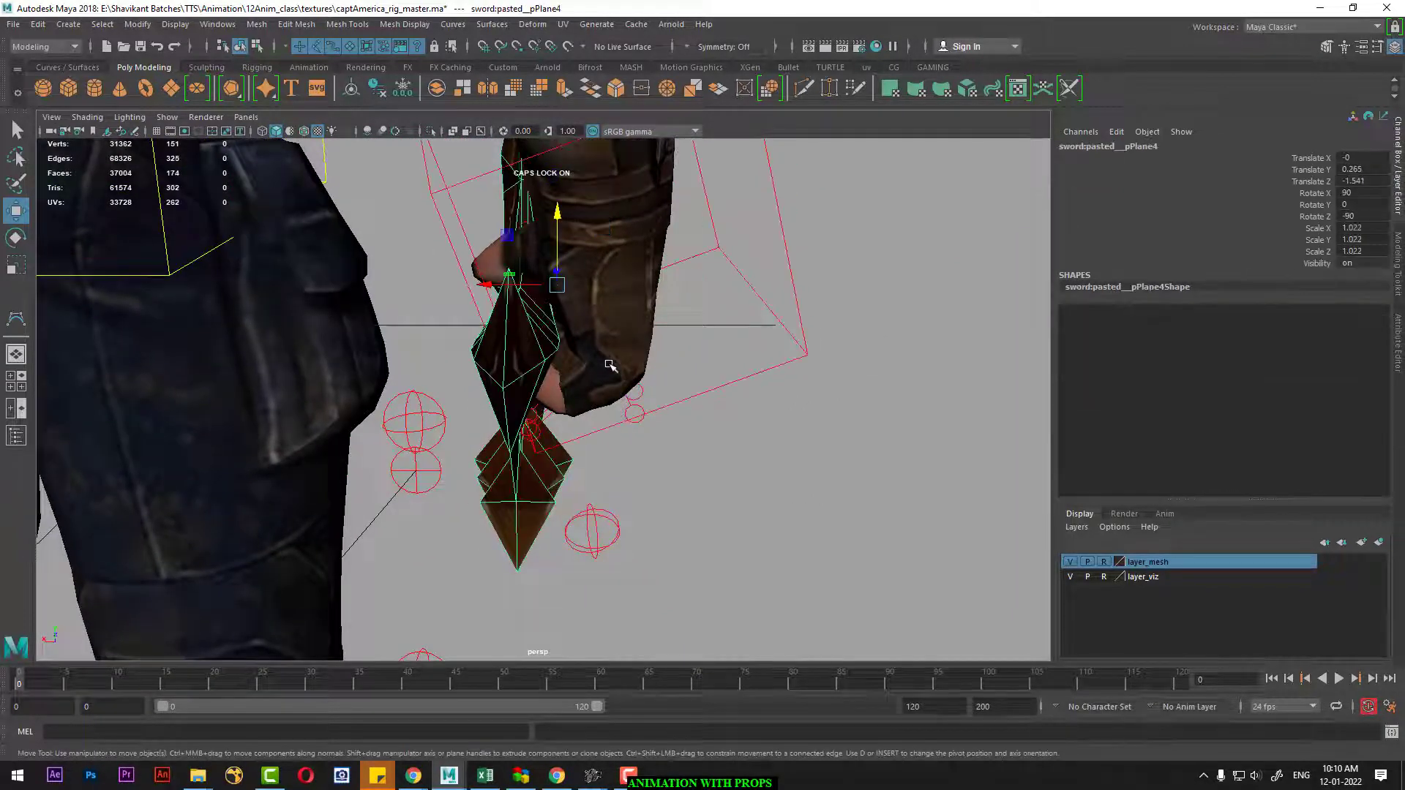
{"action": "mouse_move", "coordinate": [546, 273]}
{"action": "left_mouse_down", "text": "alt"}
{"action": "mouse_move", "coordinate": [659, 278]}
{"action": "mouse_move", "coordinate": [794, 256]}
{"action": "mouse_move", "coordinate": [533, 289]}
{"action": "left_mouse_up", "text": "alt"}
{"action": "left_click", "coordinate": [794, 256]}
{"action": "left_click", "coordinate": [514, 193]}
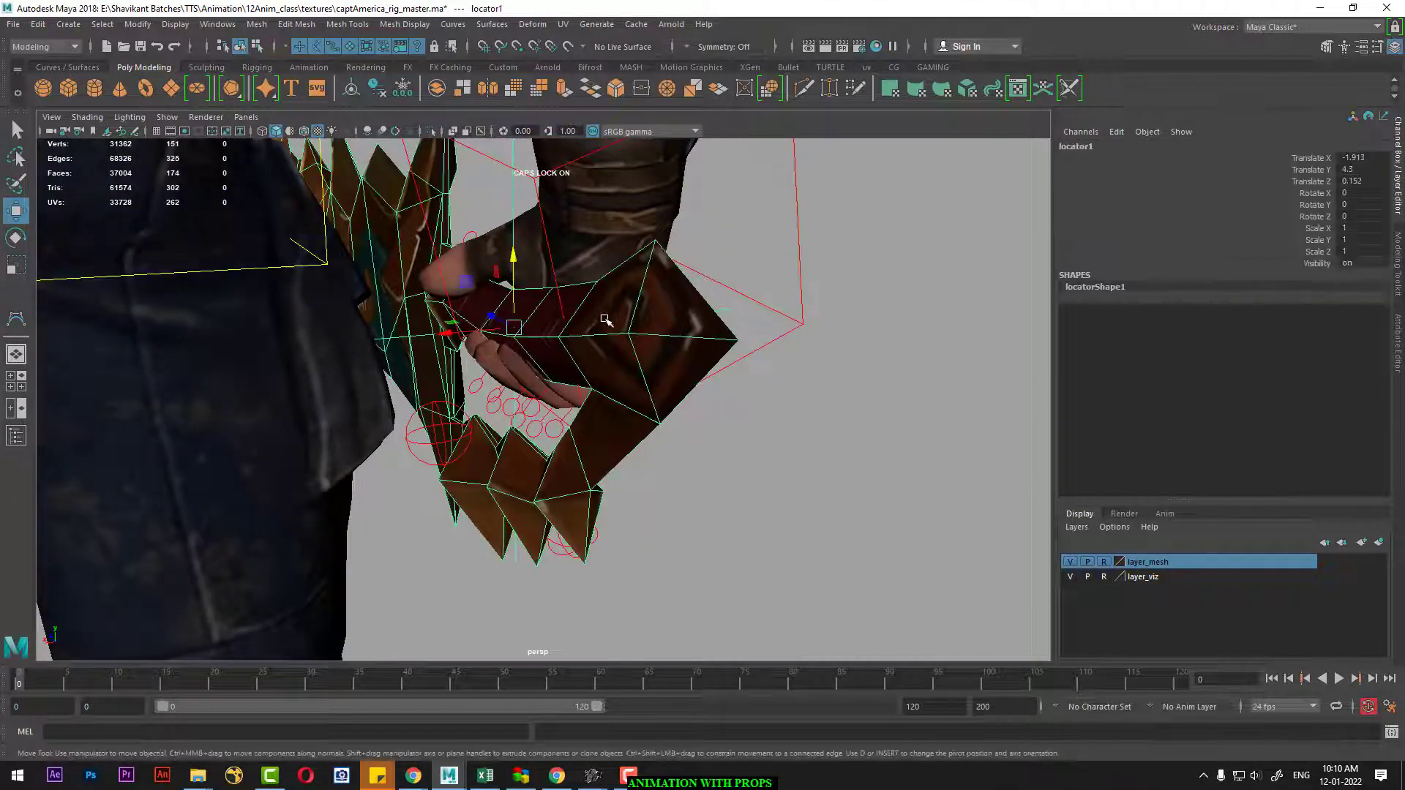
{"action": "key", "text": "e"}
{"action": "mouse_move", "coordinate": [516, 338]}
{"action": "left_mouse_down"}
{"action": "mouse_move", "coordinate": [496, 341]}
{"action": "mouse_move", "coordinate": [512, 338]}
{"action": "mouse_move", "coordinate": [462, 402]}
{"action": "mouse_move", "coordinate": [511, 344]}
{"action": "mouse_move", "coordinate": [598, 434]}
{"action": "left_mouse_up"}
{"action": "key", "text": "w"}
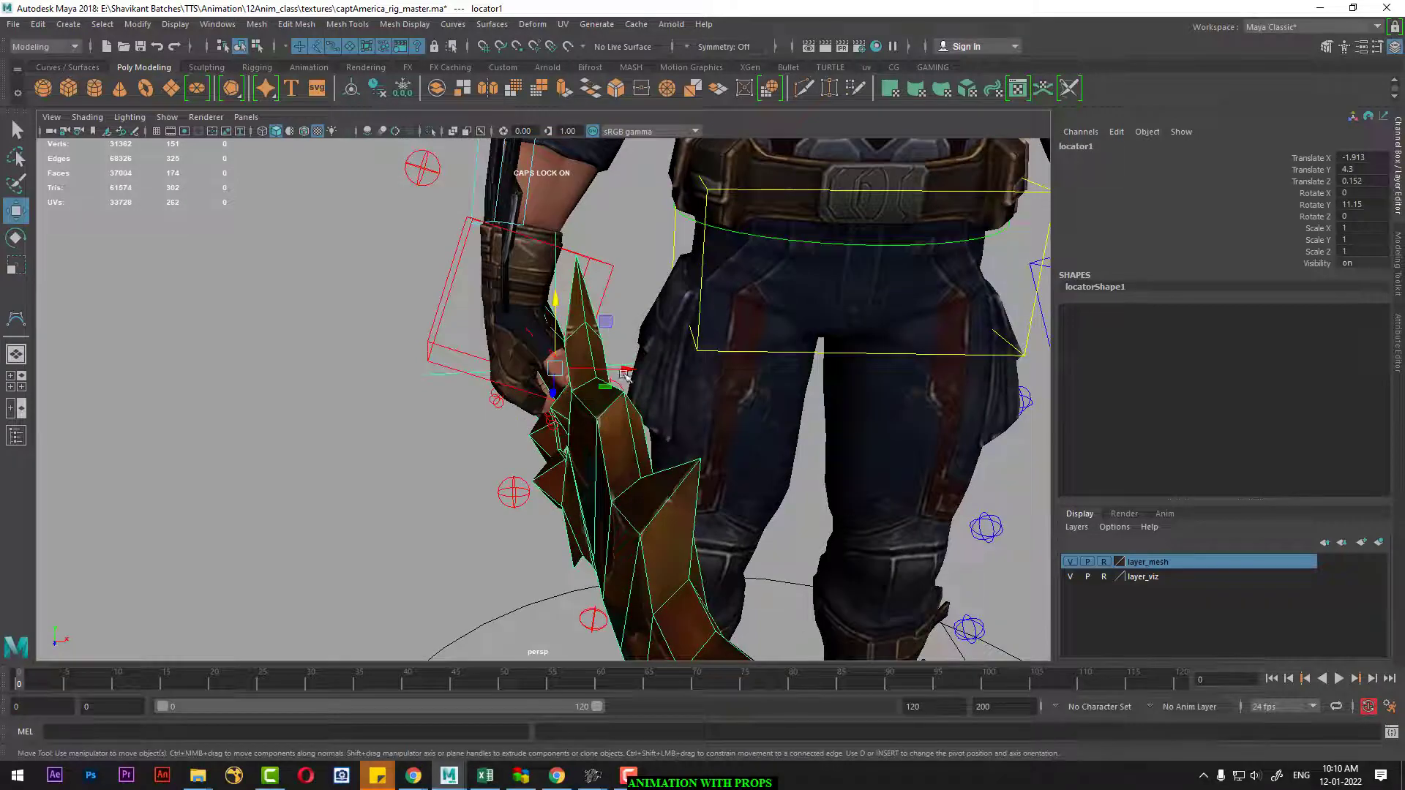
{"action": "mouse_move", "coordinate": [626, 374]}
{"action": "left_mouse_down"}
{"action": "mouse_move", "coordinate": [595, 395]}
{"action": "mouse_move", "coordinate": [582, 509]}
{"action": "mouse_move", "coordinate": [548, 424]}
{"action": "left_mouse_up"}
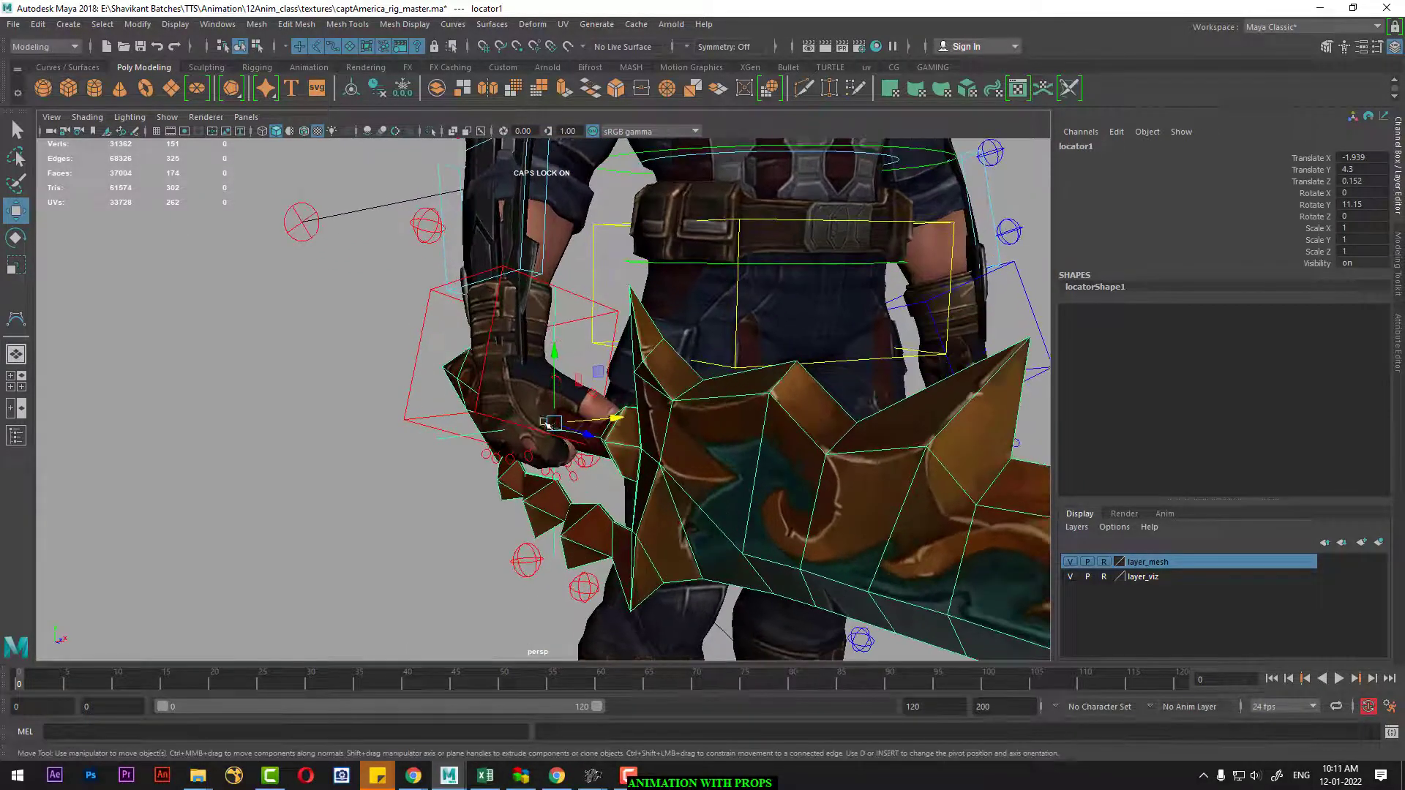
{"action": "left_click", "coordinate": [414, 367]}
{"action": "left_click_drag", "start_coordinate": [414, 367], "coordinate": [554, 350], "text": "alt"}
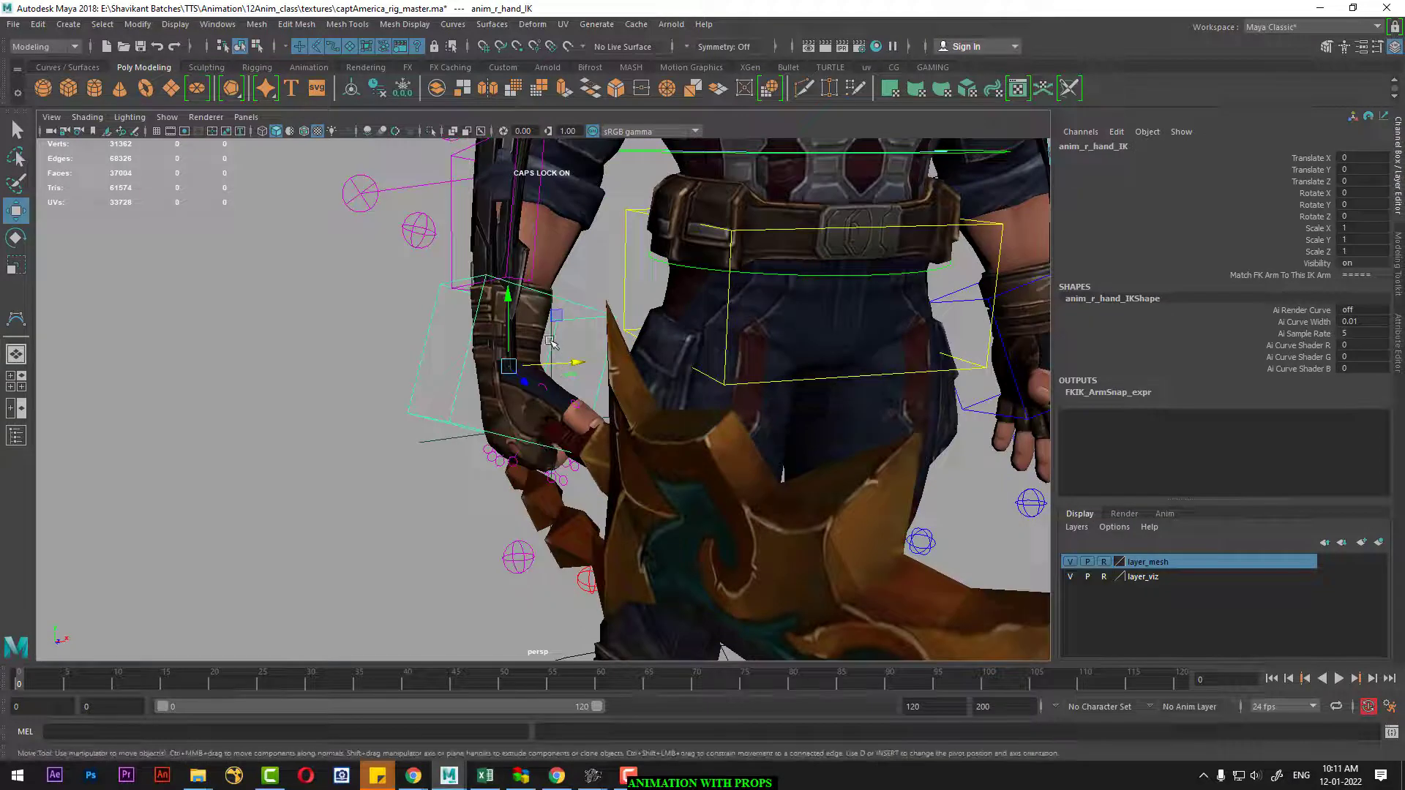
With the hand control and locator1 selected, switch to Rigging and open Constrain > Parent options.
{"action": "left_click", "coordinate": [560, 366], "text": "shift"}
{"action": "left_click", "coordinate": [58, 47]}
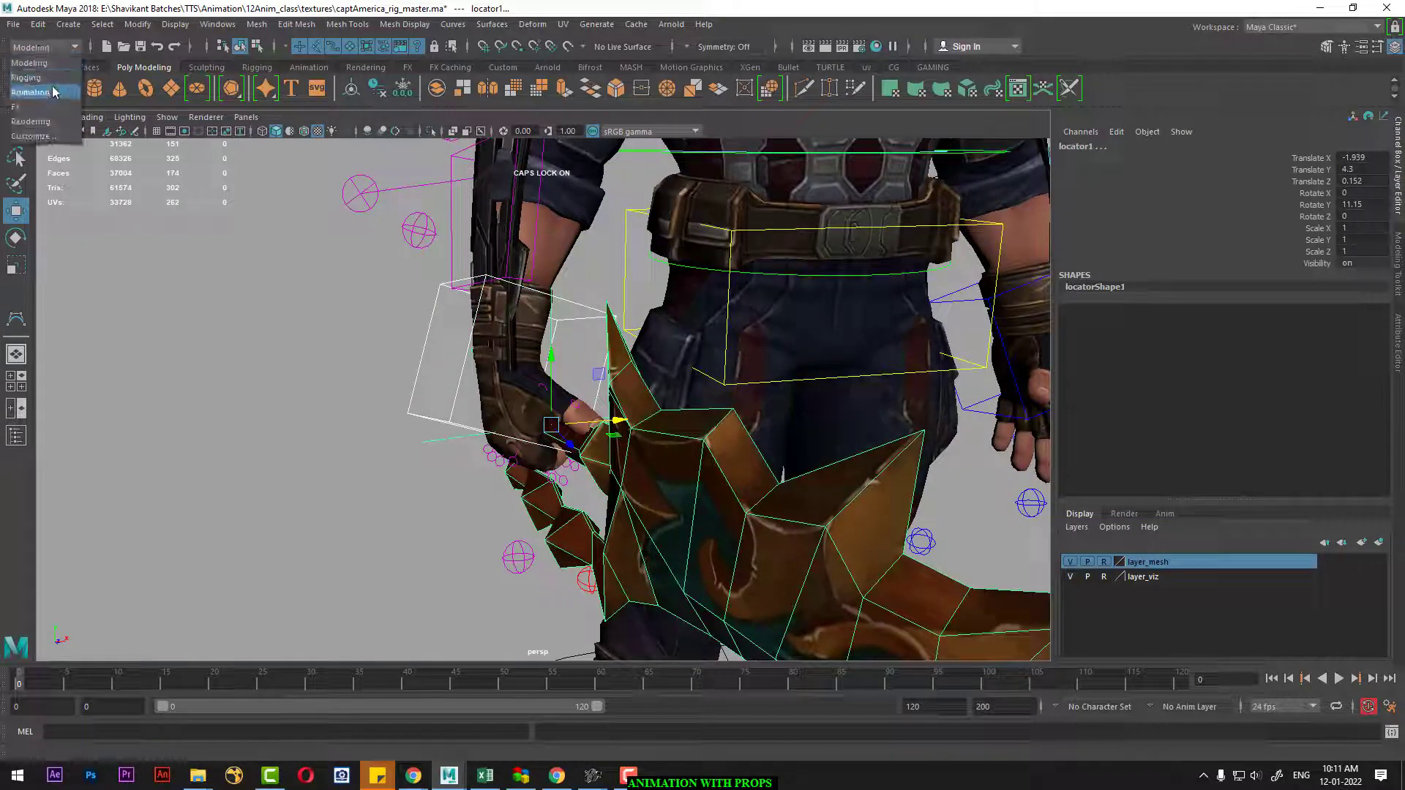
{"action": "left_click", "coordinate": [29, 63]}
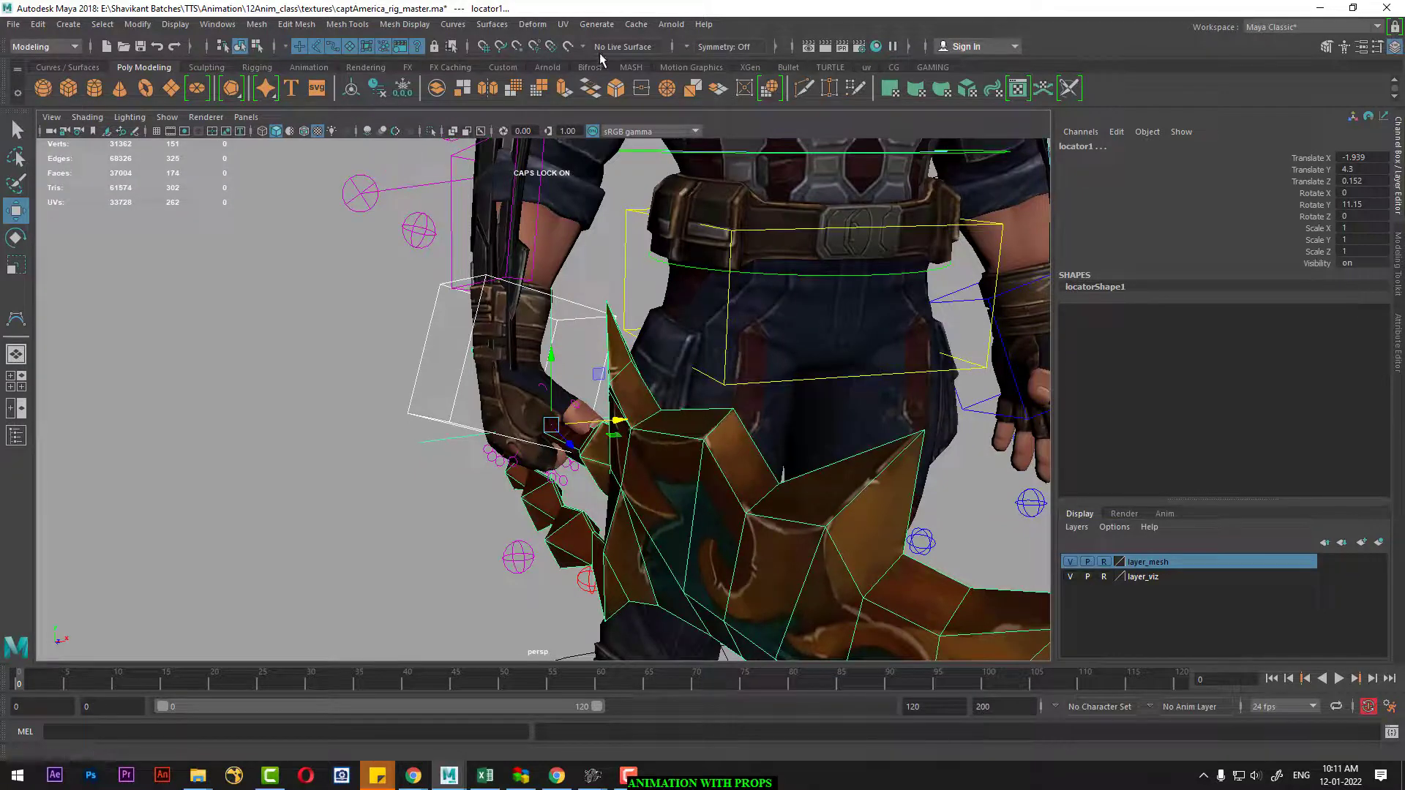
{"action": "left_click", "coordinate": [50, 48]}
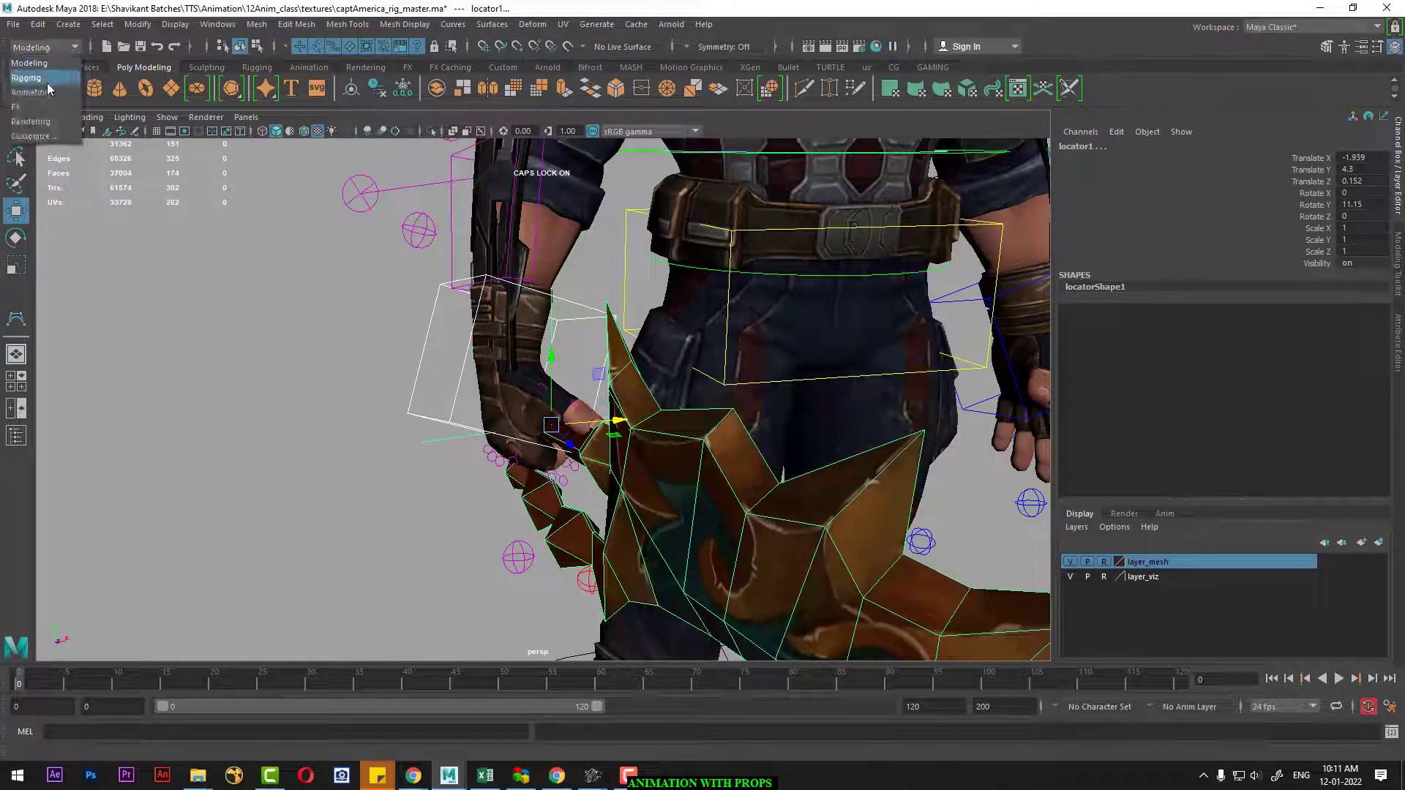
{"action": "left_click", "coordinate": [47, 82]}
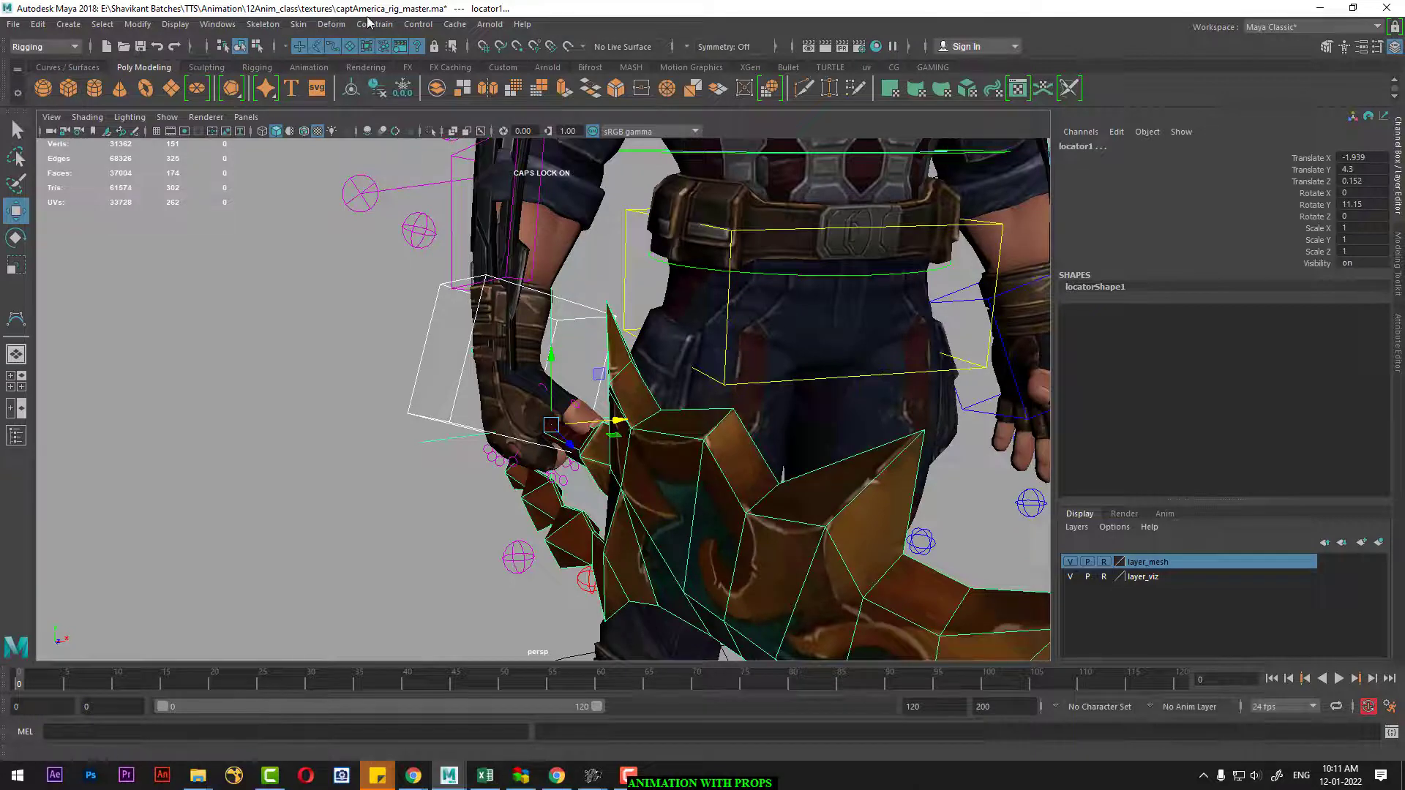
{"action": "left_click", "coordinate": [369, 25]}
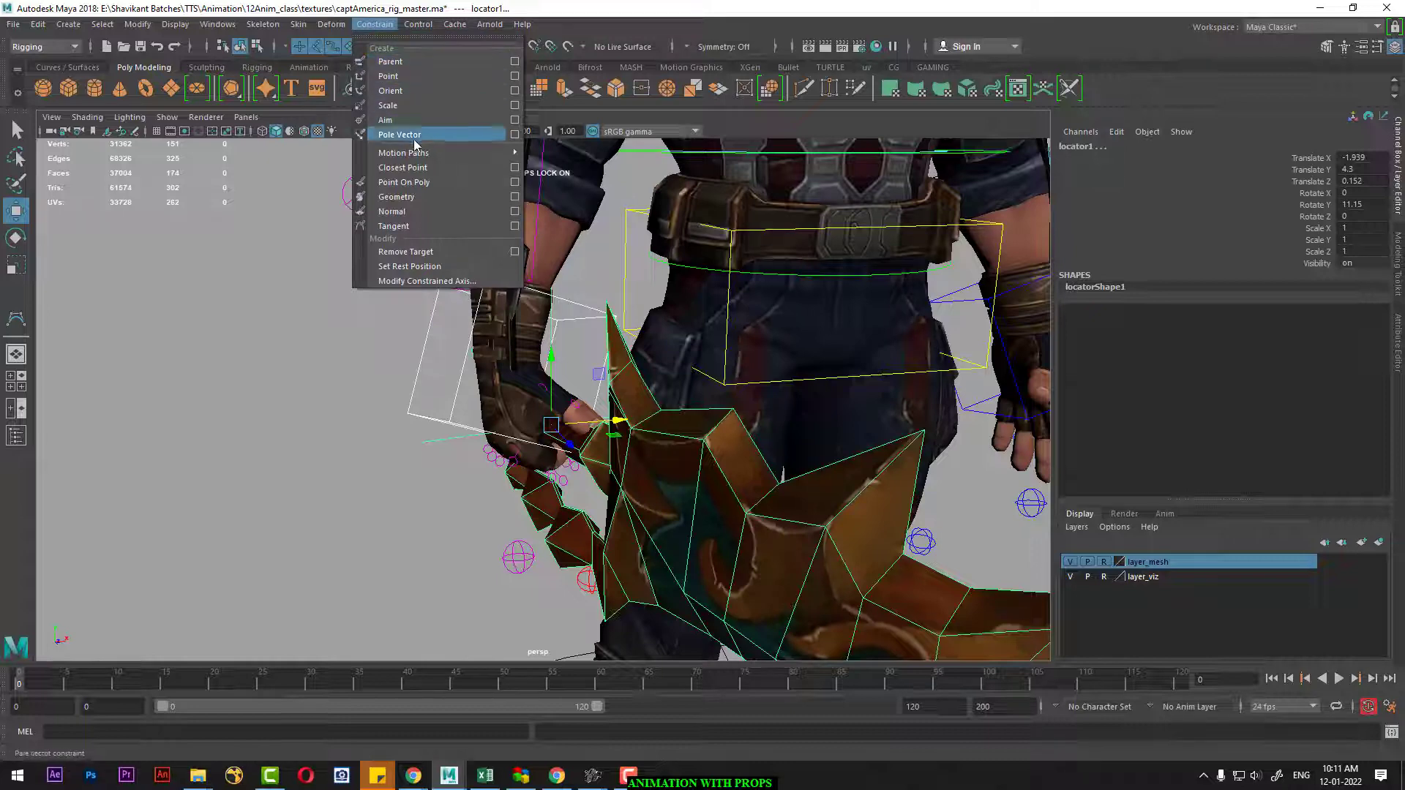
{"action": "left_click", "coordinate": [515, 63]}
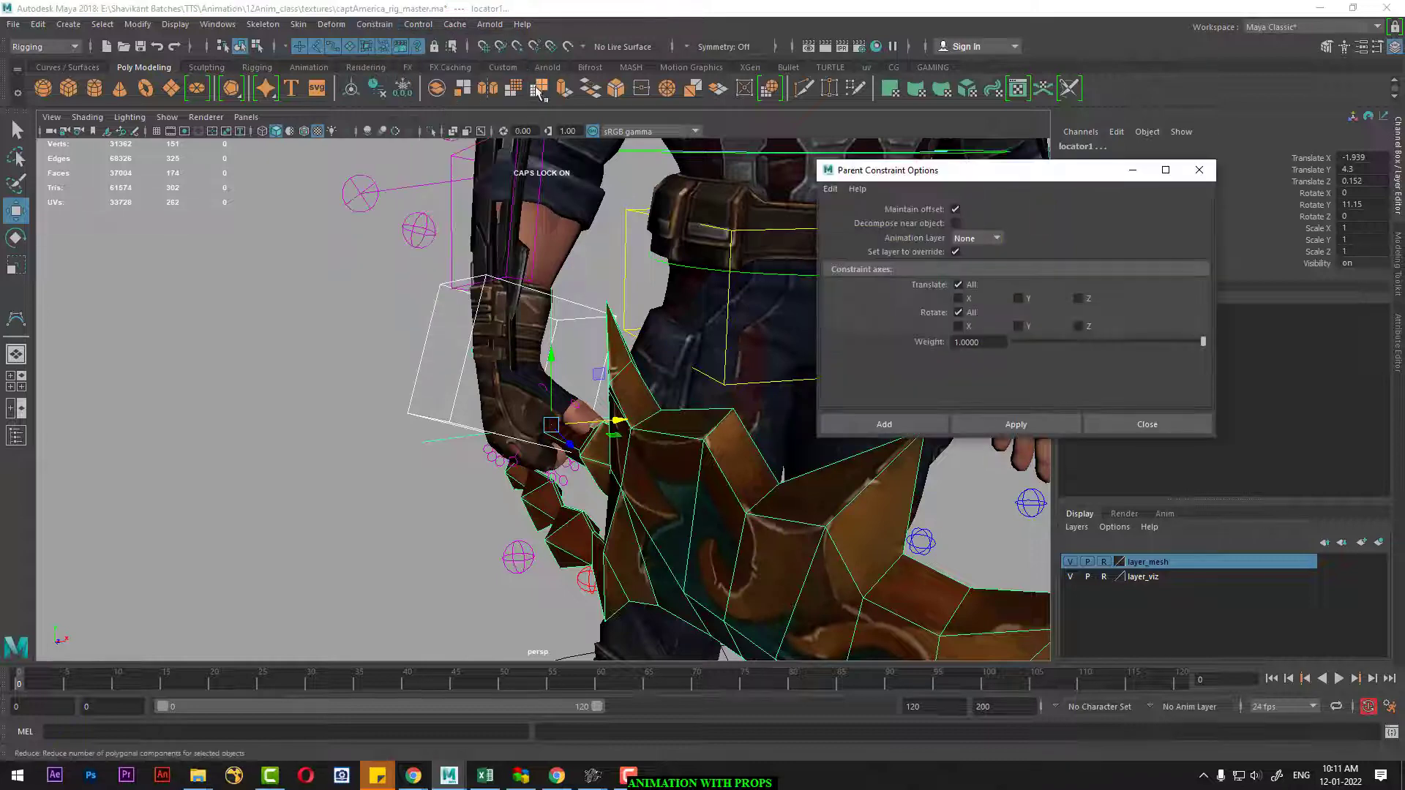
Reset the Parent Constraint settings, keep Maintain offset on, and add the constraint to locator1.
{"action": "left_click", "coordinate": [830, 189]}
{"action": "left_click", "coordinate": [866, 218]}
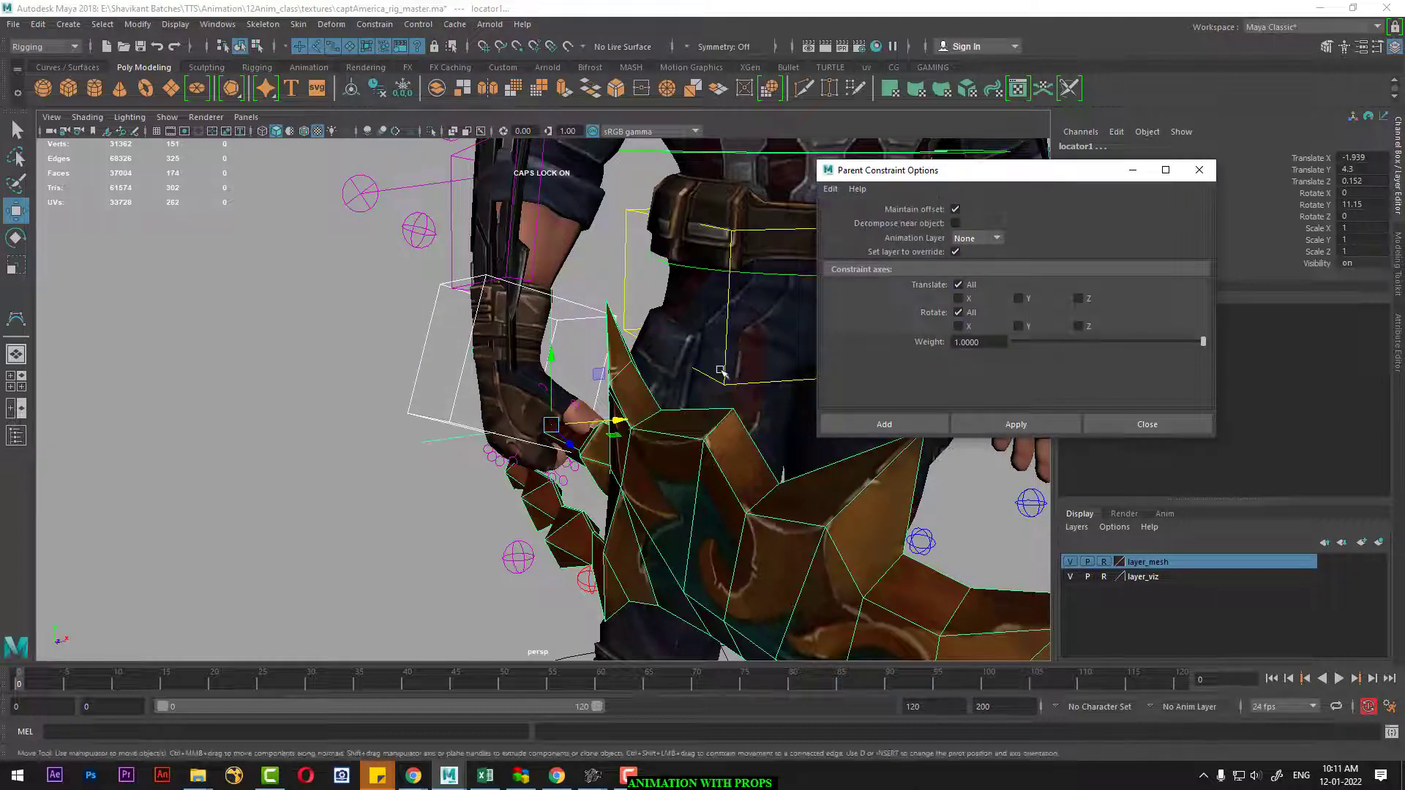
{"action": "left_click_drag", "start_coordinate": [589, 428], "coordinate": [505, 429], "text": "alt"}
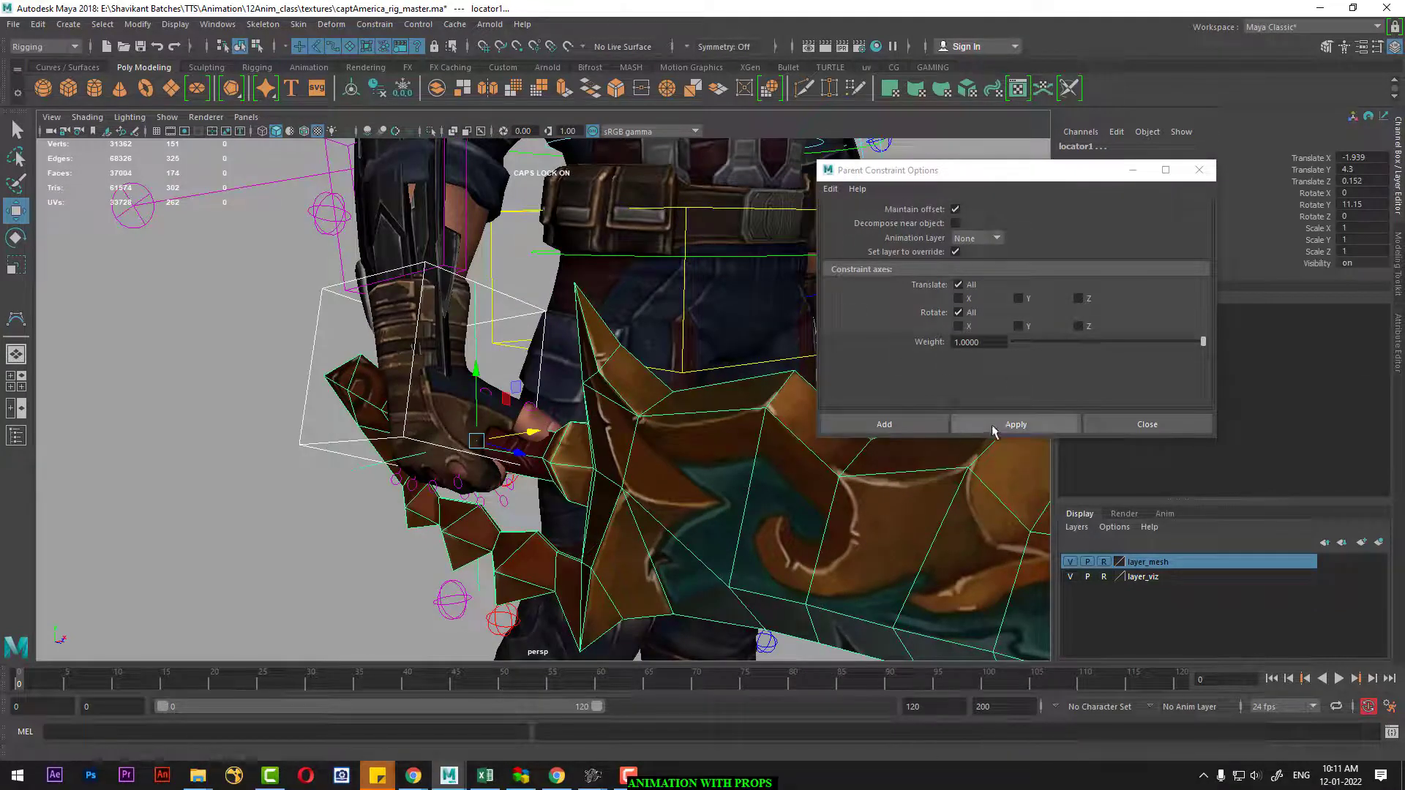
{"action": "left_click", "coordinate": [894, 428]}
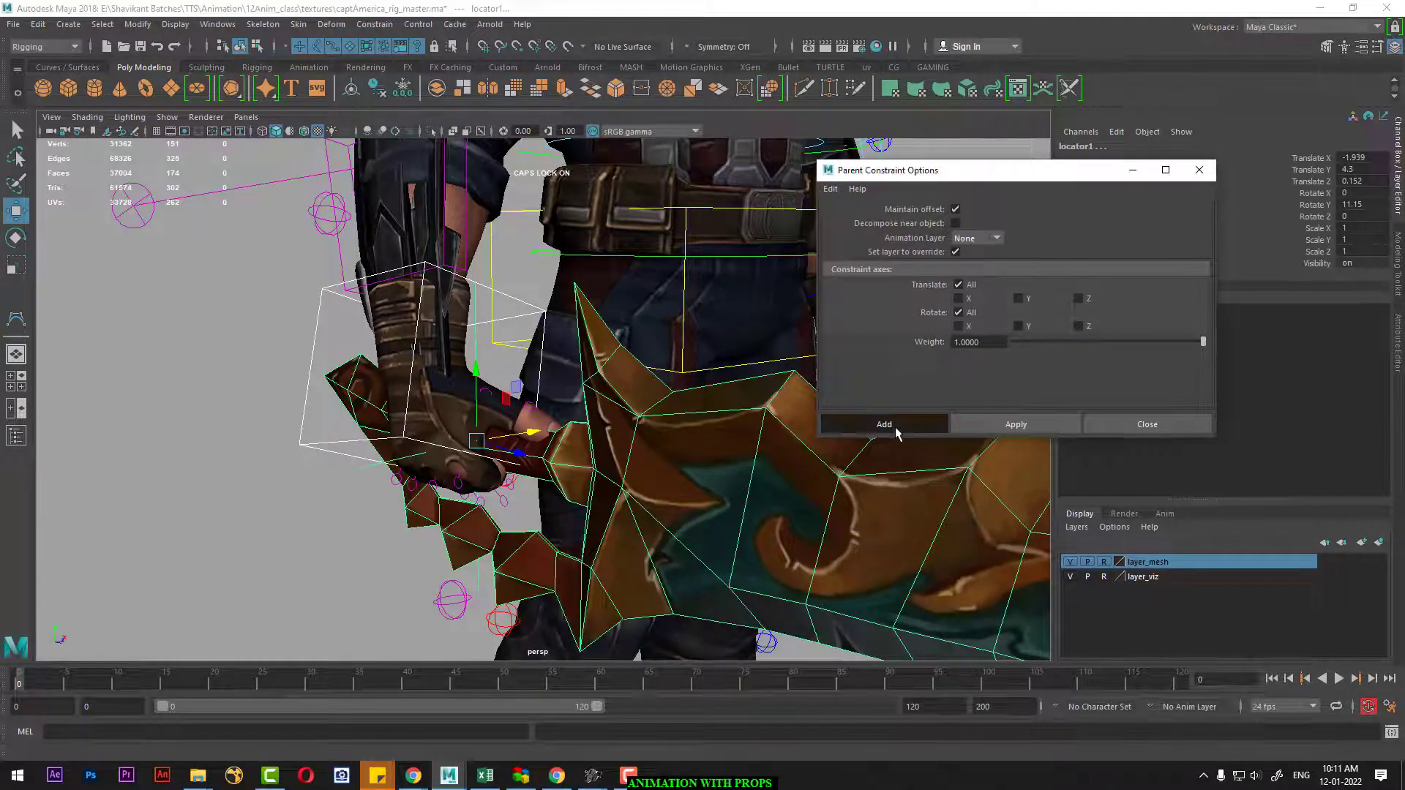
{"action": "mouse_move", "coordinate": [512, 410]}
{"action": "left_mouse_down", "text": "alt"}
{"action": "mouse_move", "coordinate": [448, 407]}
{"action": "mouse_move", "coordinate": [316, 446]}
{"action": "mouse_move", "coordinate": [560, 264]}
{"action": "left_mouse_up", "text": "alt"}
Rotate the right upper arm IK control, setting its Z rotation to 35.
{"action": "left_click", "coordinate": [316, 446]}
{"action": "left_click", "coordinate": [549, 233]}
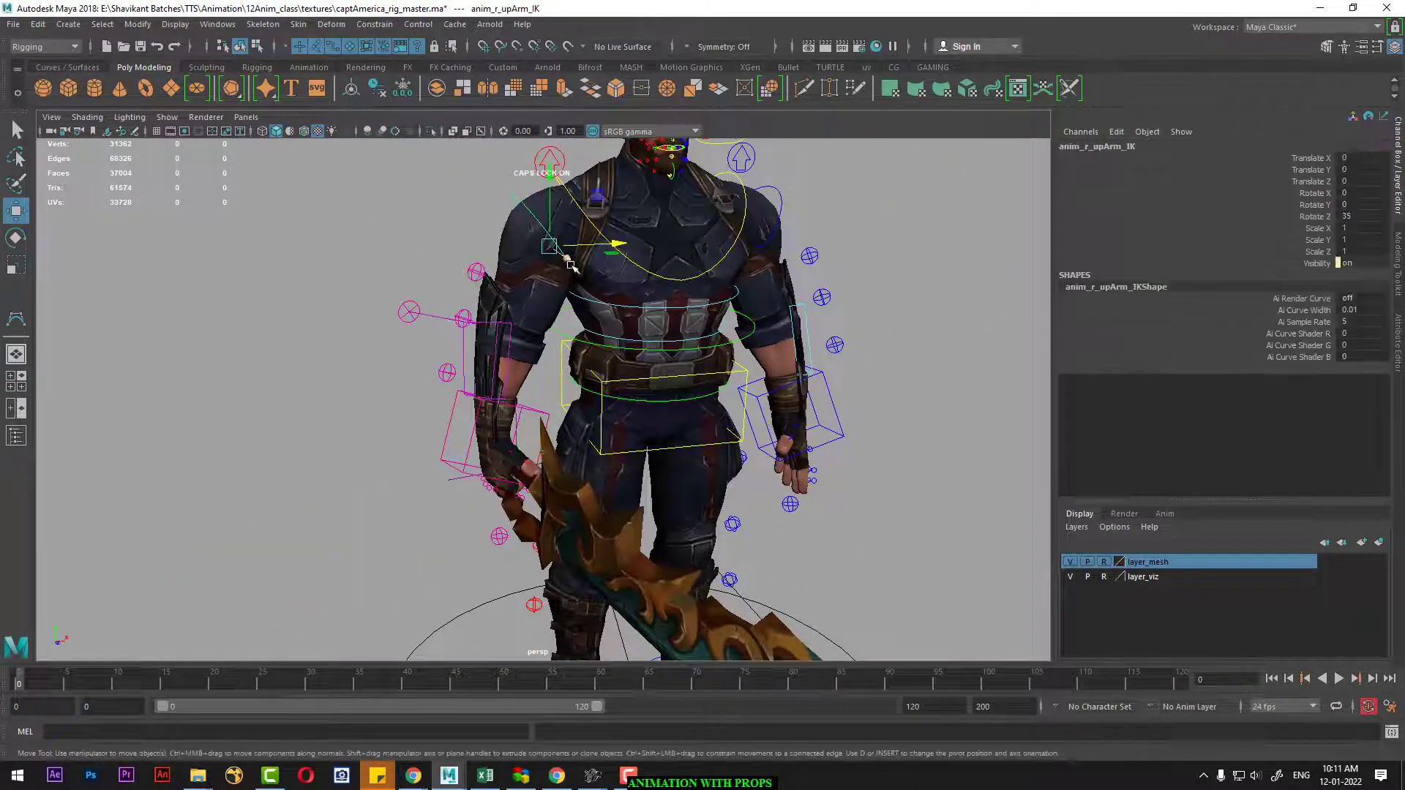
{"action": "key", "text": "e"}
{"action": "left_click_drag", "start_coordinate": [491, 243], "coordinate": [497, 215]}
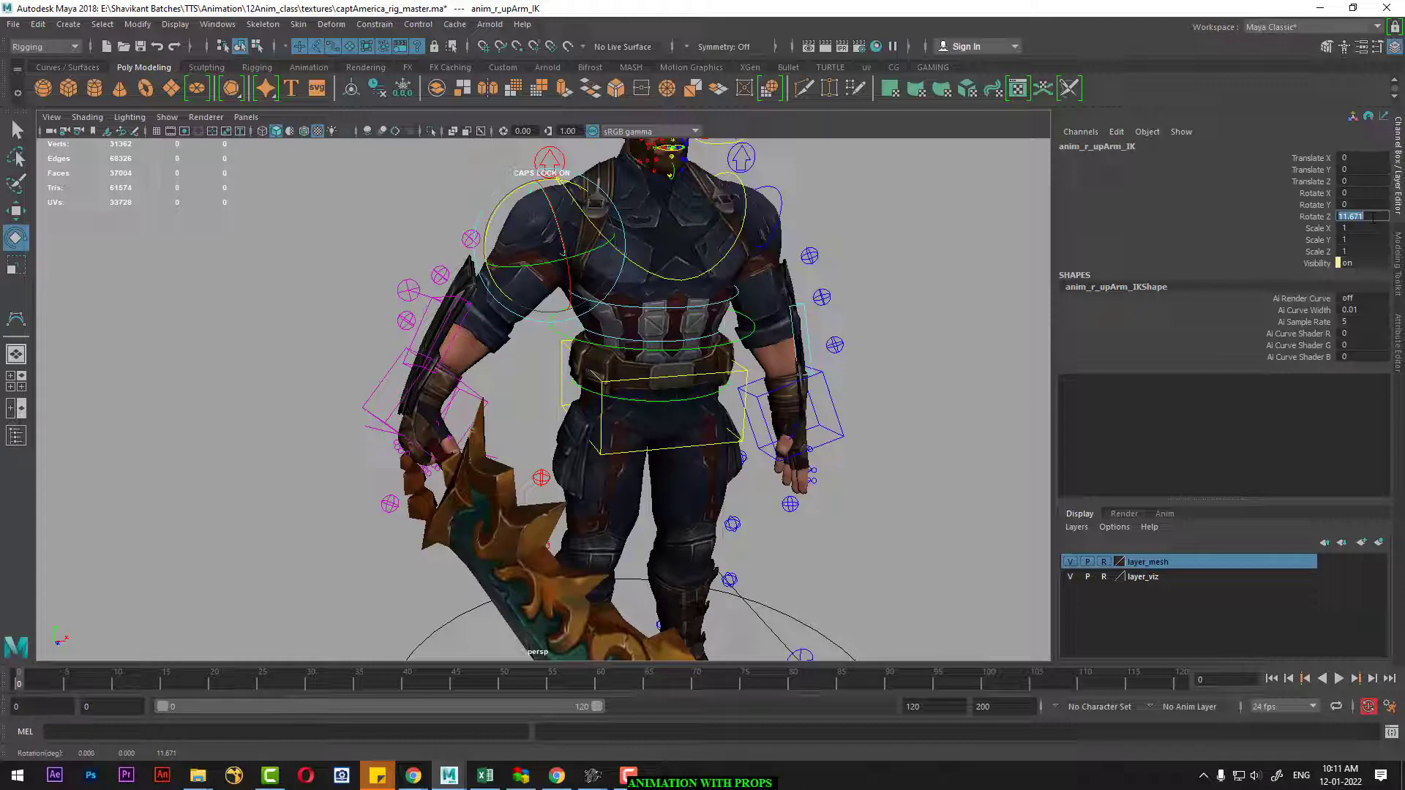
{"action": "key", "text": "Return"}
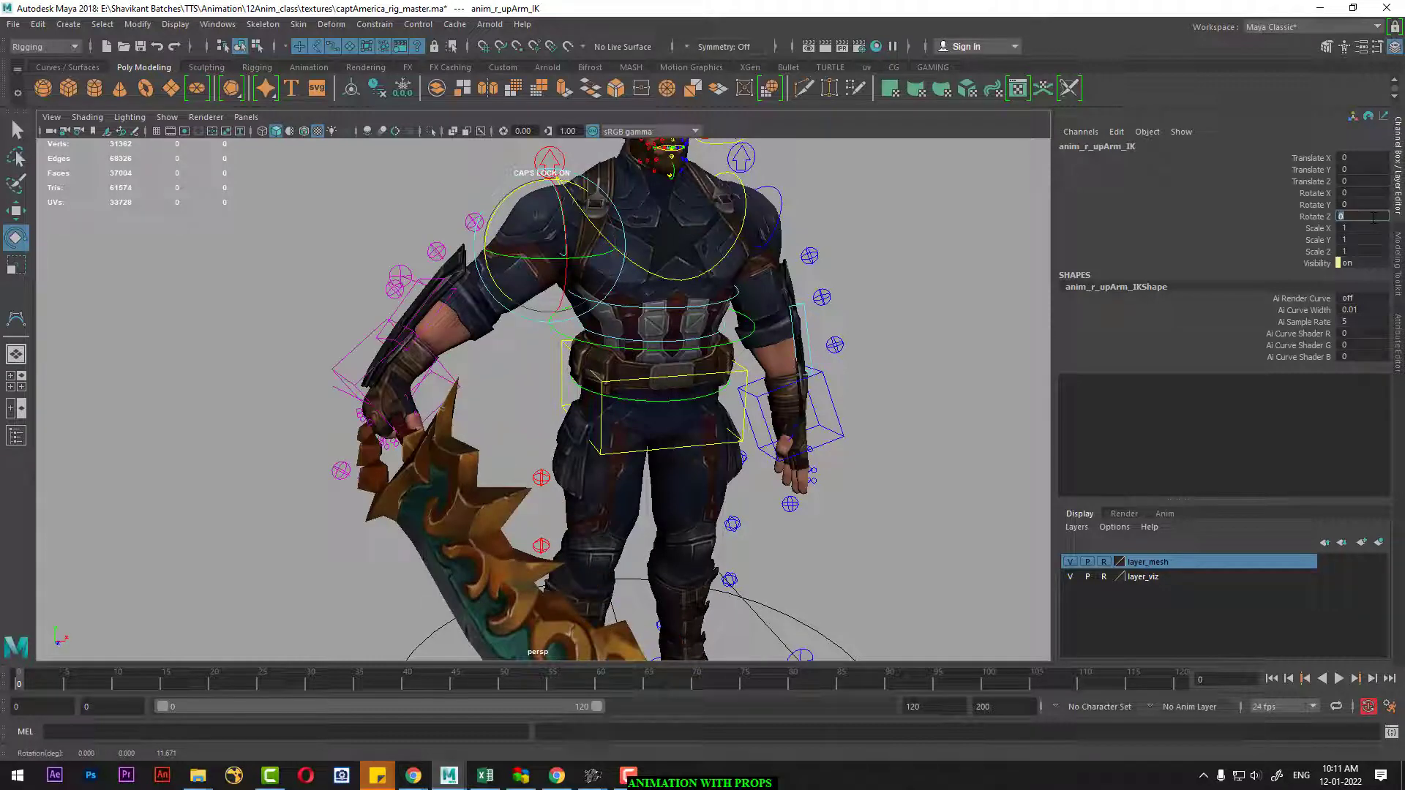
{"action": "key", "text": "Return"}
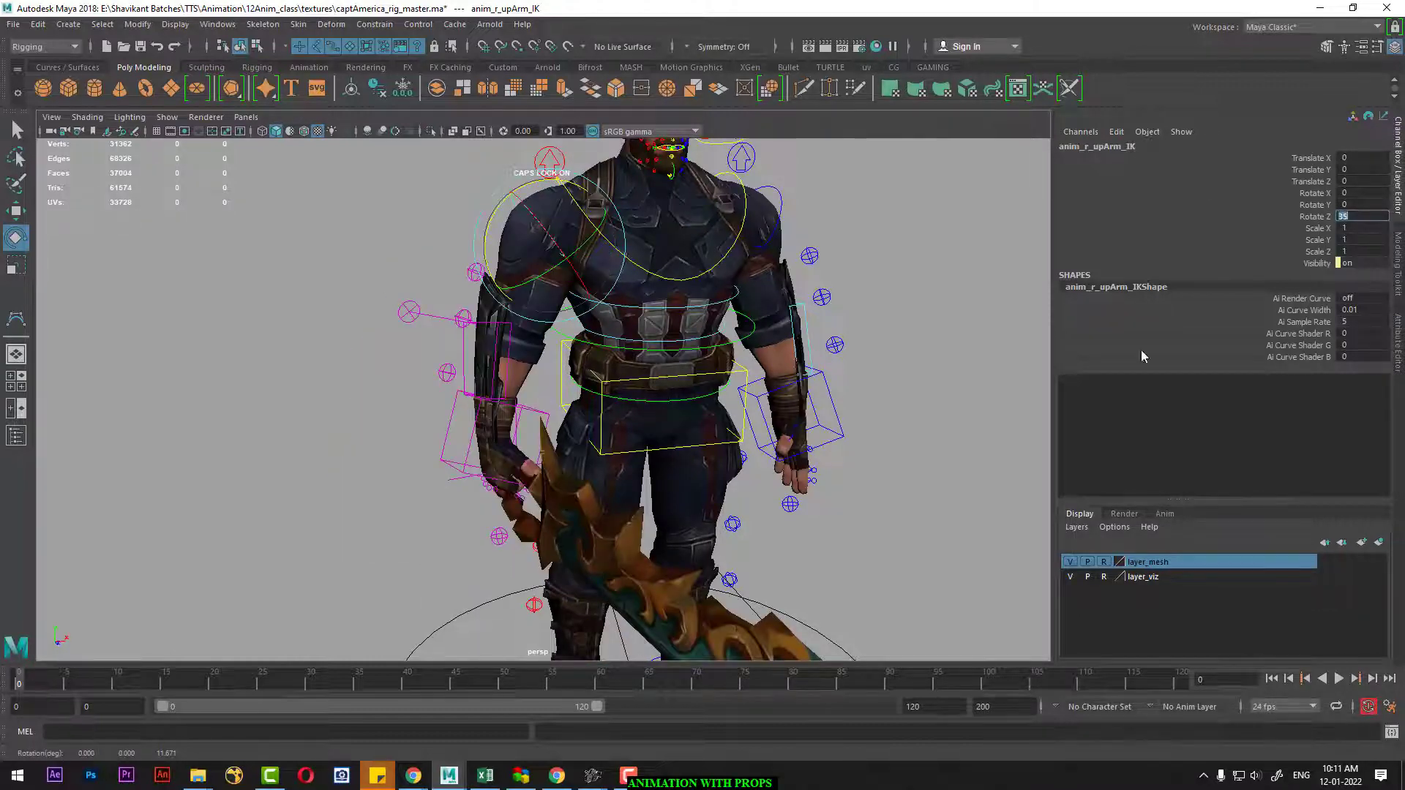
Orbit around the full character and restore the FCheck sword attack reference playback.
{"action": "scroll", "coordinate": [637, 410], "scroll_direction": "down", "scroll_amount": 5}
{"action": "mouse_move", "coordinate": [637, 439]}
{"action": "left_mouse_down", "text": "alt"}
{"action": "mouse_move", "coordinate": [512, 446]}
{"action": "mouse_move", "coordinate": [759, 475]}
{"action": "mouse_move", "coordinate": [735, 400]}
{"action": "left_mouse_up", "text": "alt"}
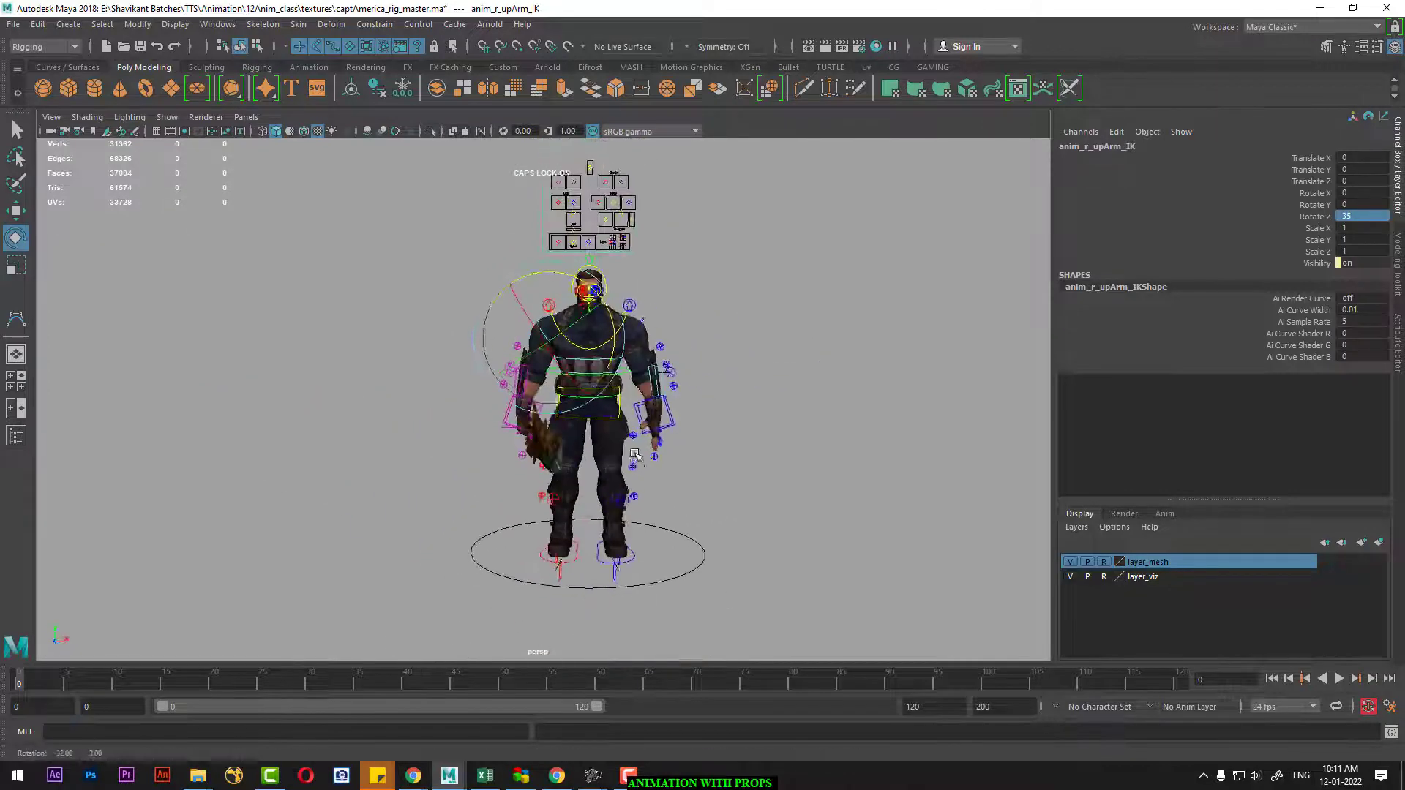
{"action": "left_click", "coordinate": [759, 476]}
{"action": "left_click_drag", "start_coordinate": [581, 455], "coordinate": [586, 485], "text": "alt"}
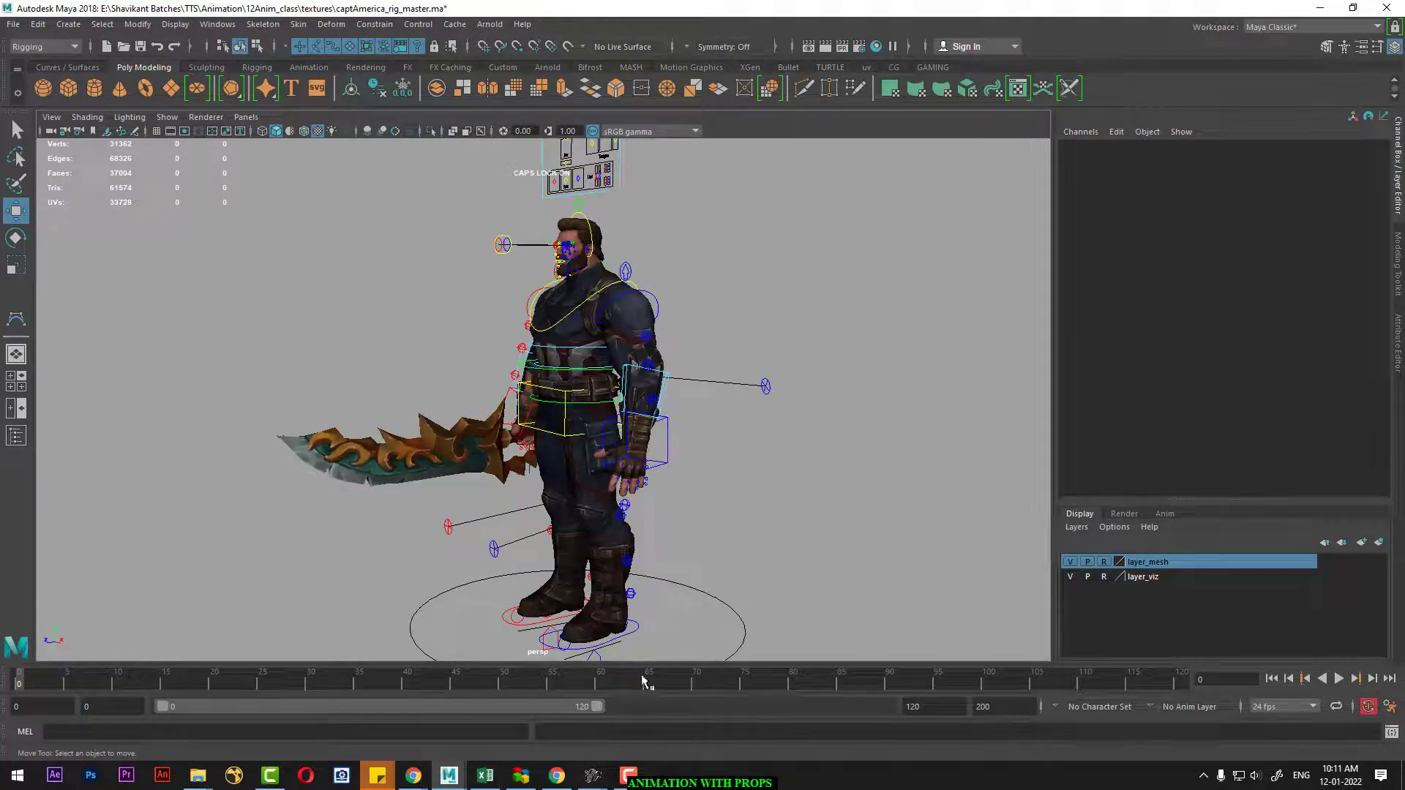
{"action": "left_click_drag", "start_coordinate": [688, 558], "coordinate": [758, 549], "text": "alt"}
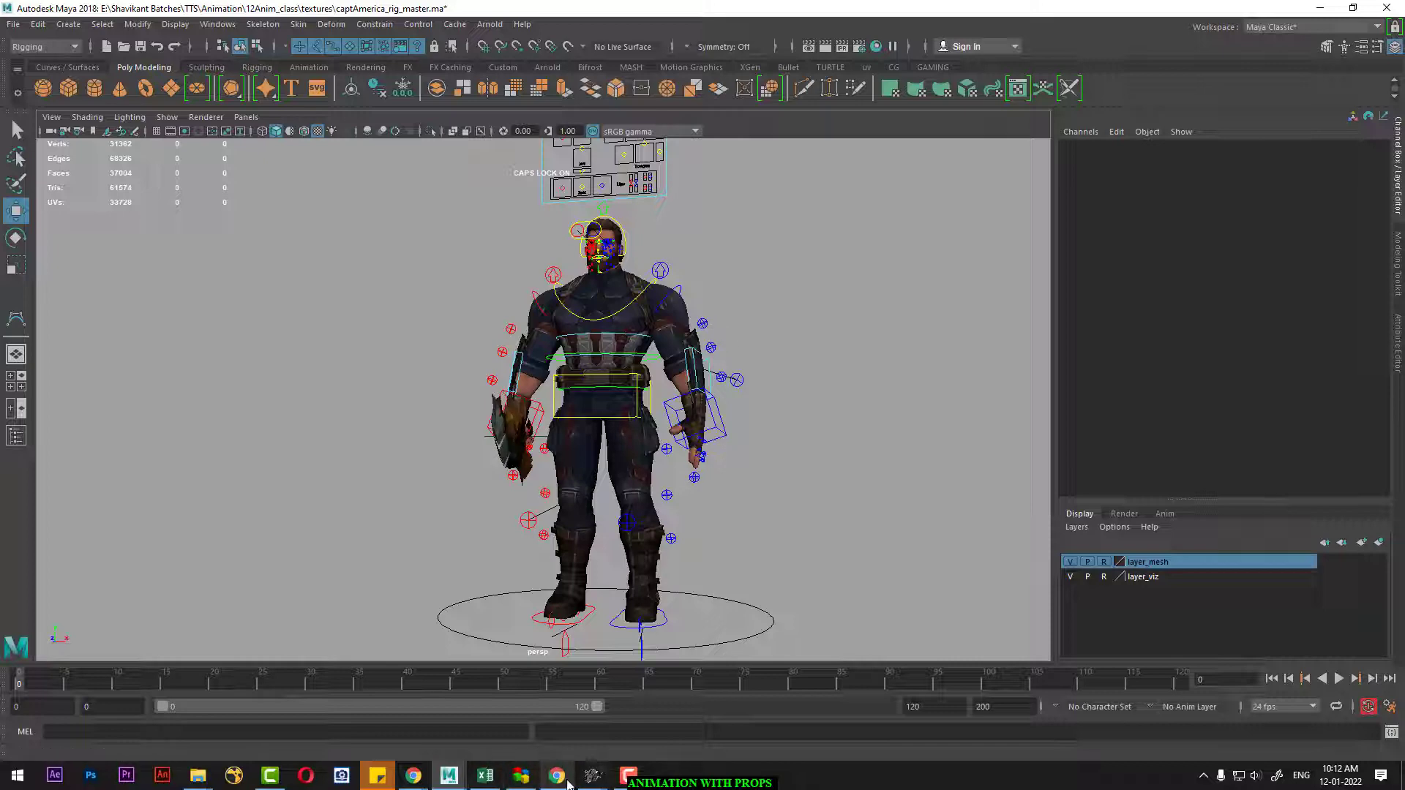
{"action": "left_click", "coordinate": [665, 714]}
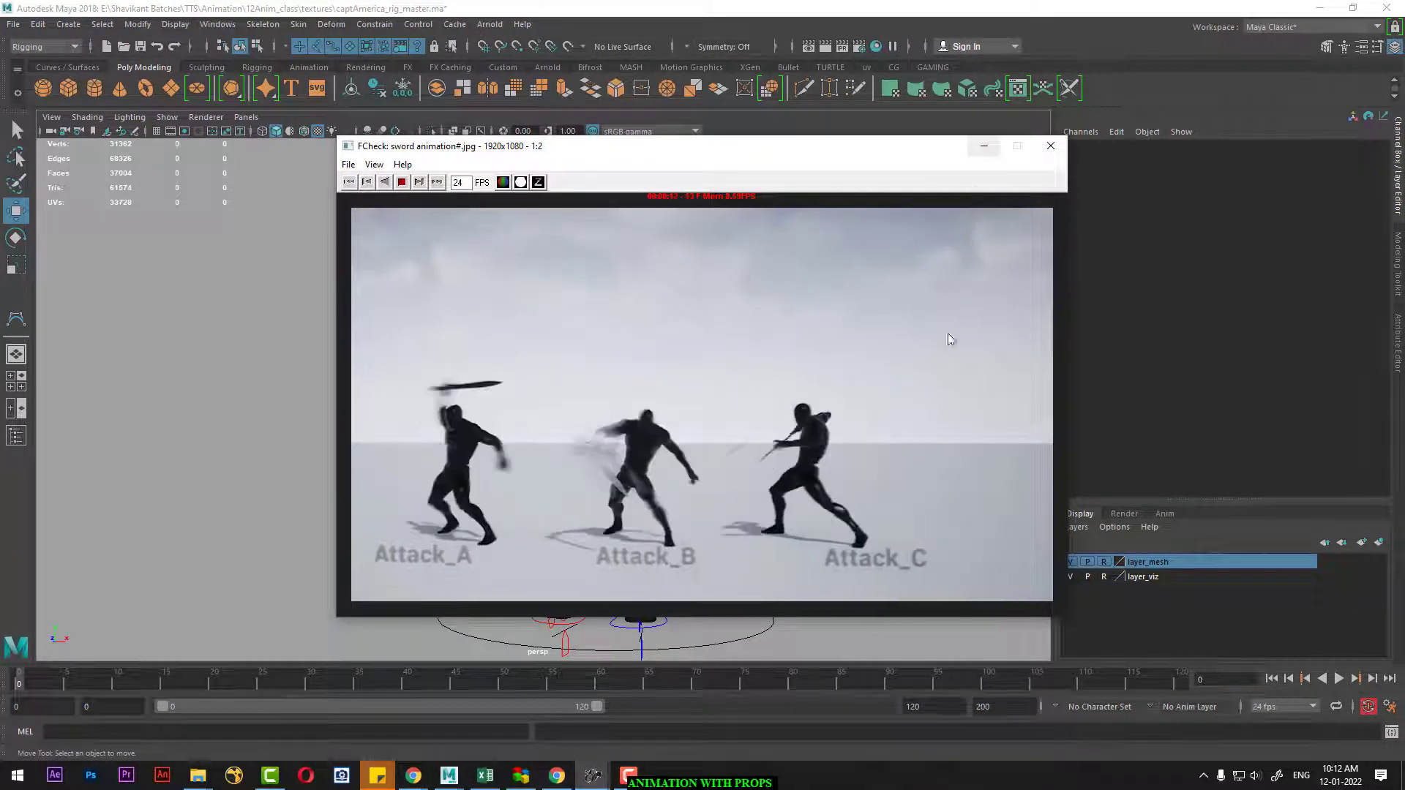
Start an image plane import and copy the sword animation ref folder path.
{"action": "left_click", "coordinate": [984, 146]}
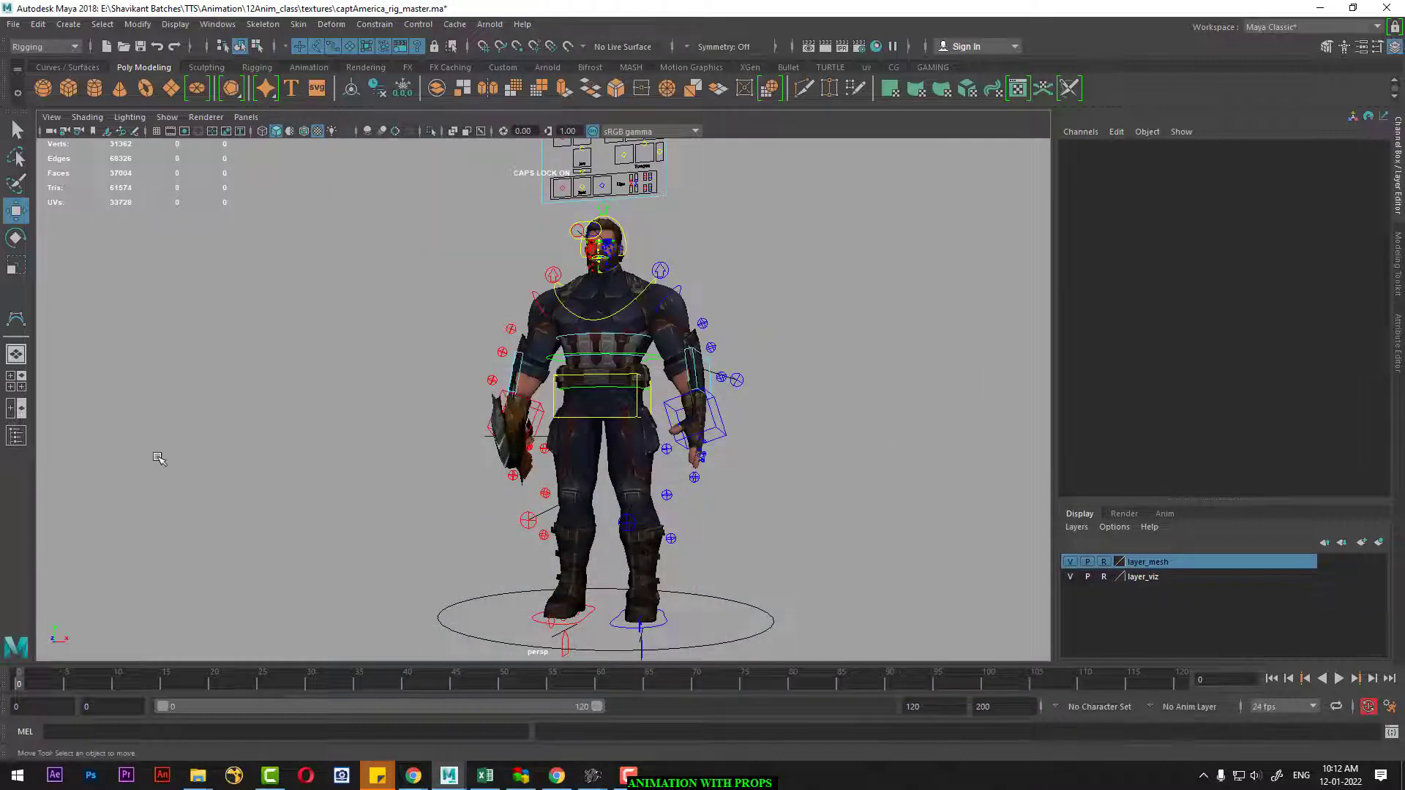
{"action": "left_click", "coordinate": [51, 117]}
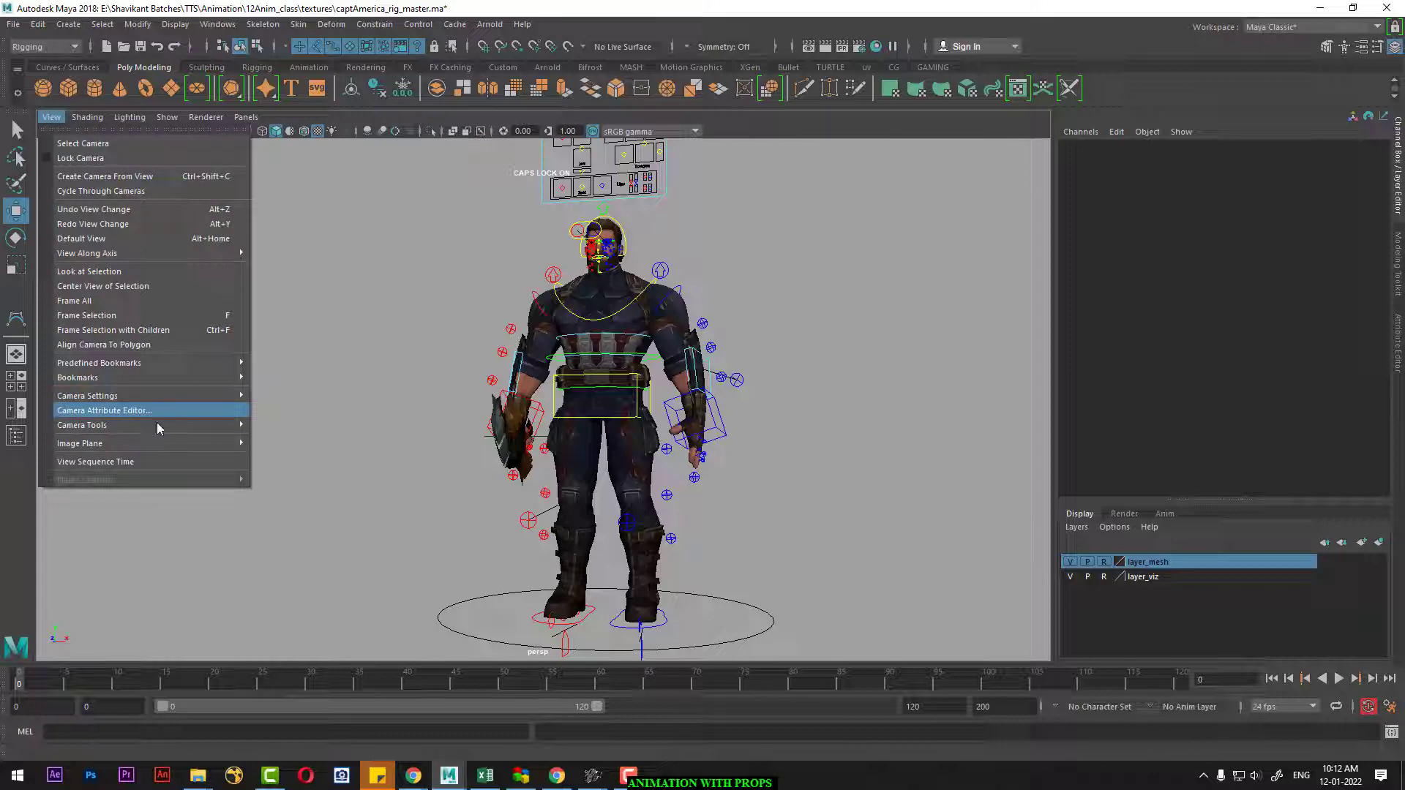
{"action": "mouse_move", "coordinate": [79, 444]}
{"action": "left_click", "coordinate": [298, 461]}
{"action": "mouse_move", "coordinate": [198, 776]}
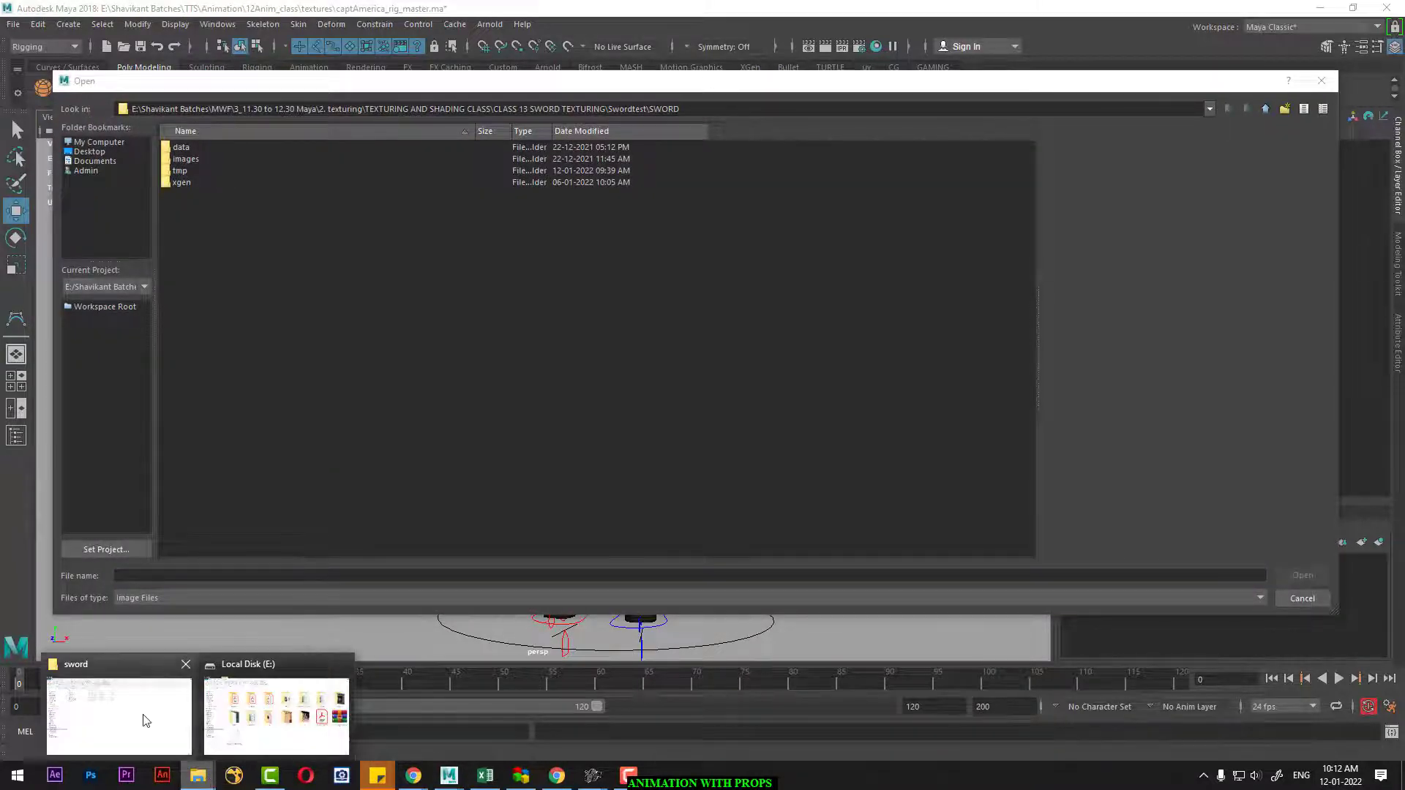
{"action": "left_click", "coordinate": [144, 719]}
{"action": "left_click", "coordinate": [418, 115]}
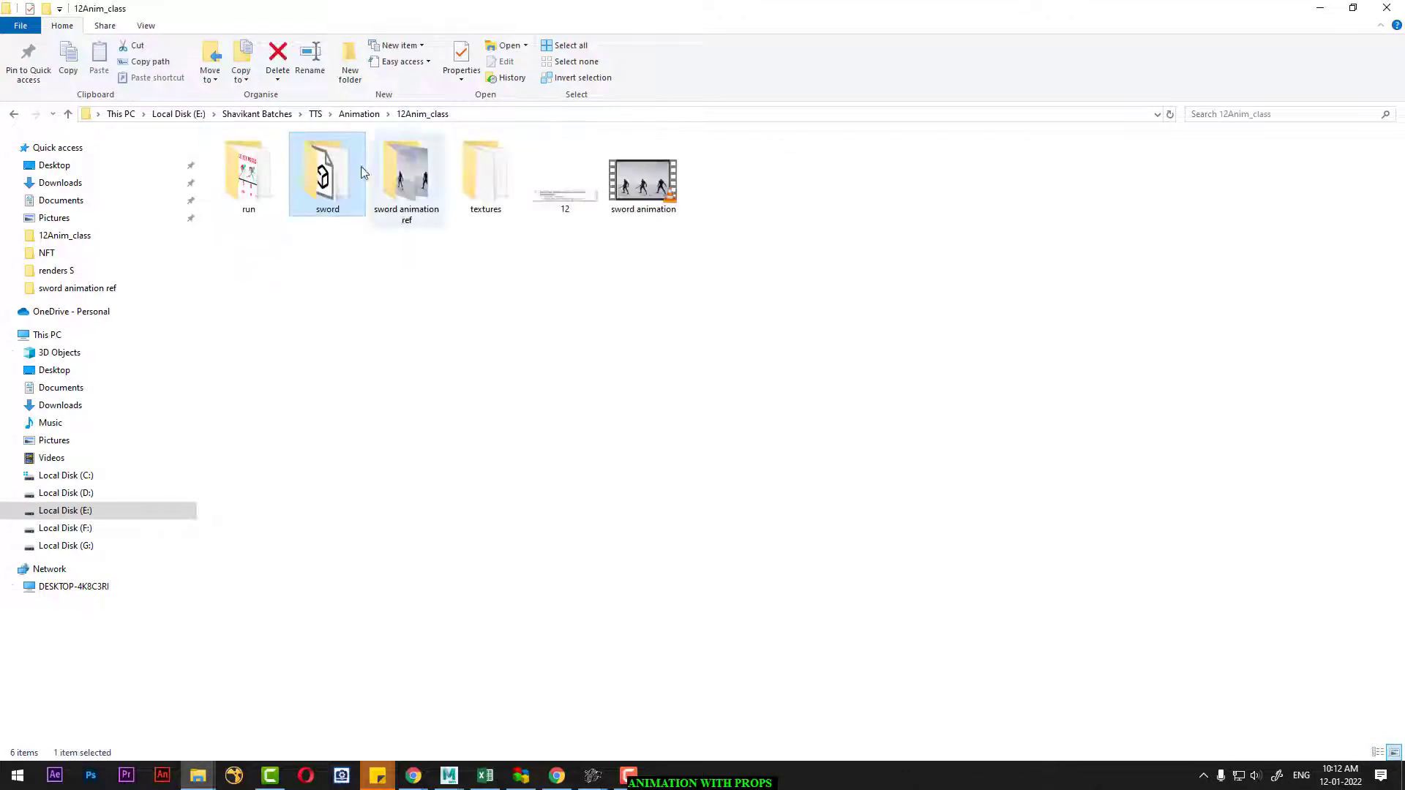
{"action": "double_click", "coordinate": [406, 183]}
{"action": "left_click", "coordinate": [564, 116]}
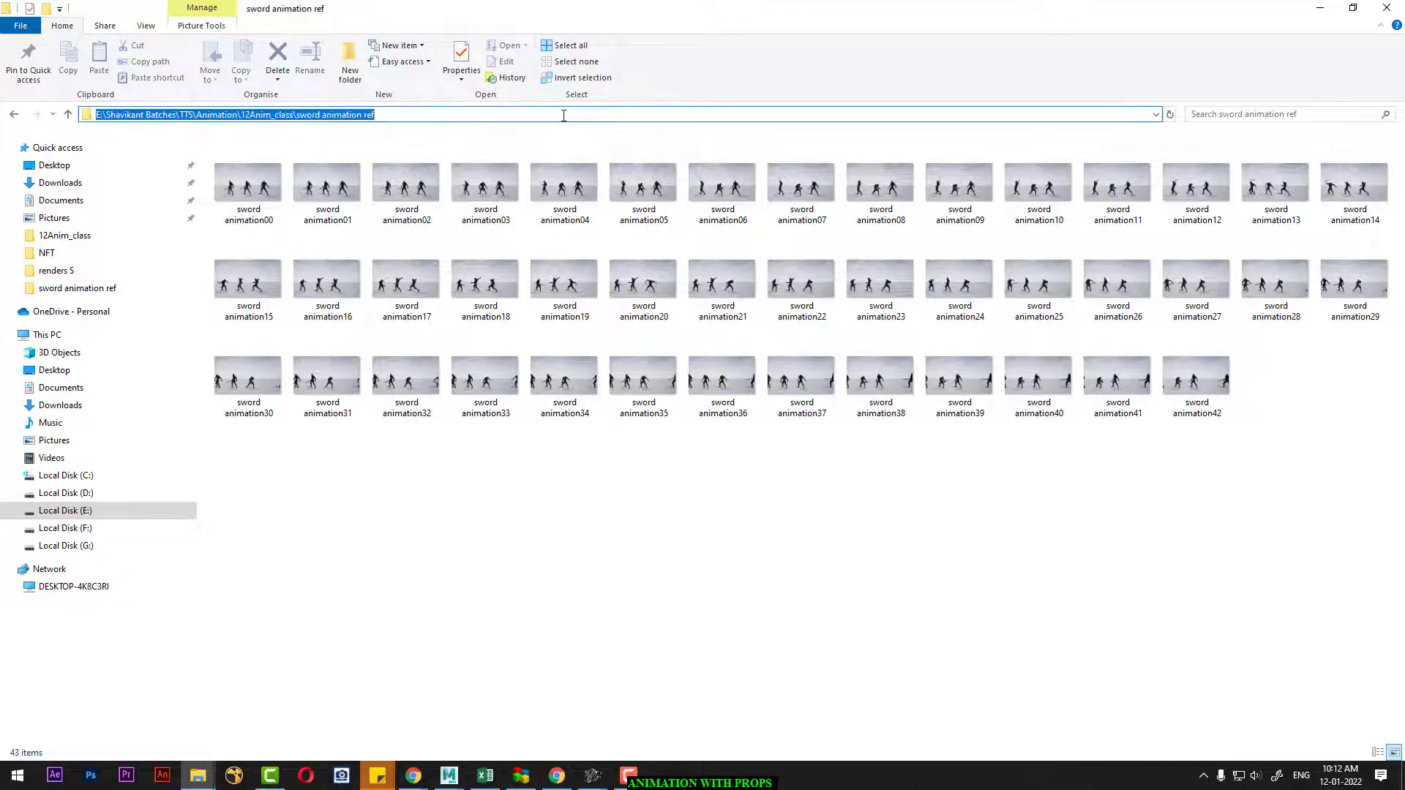
{"action": "left_click", "coordinate": [1387, 8]}
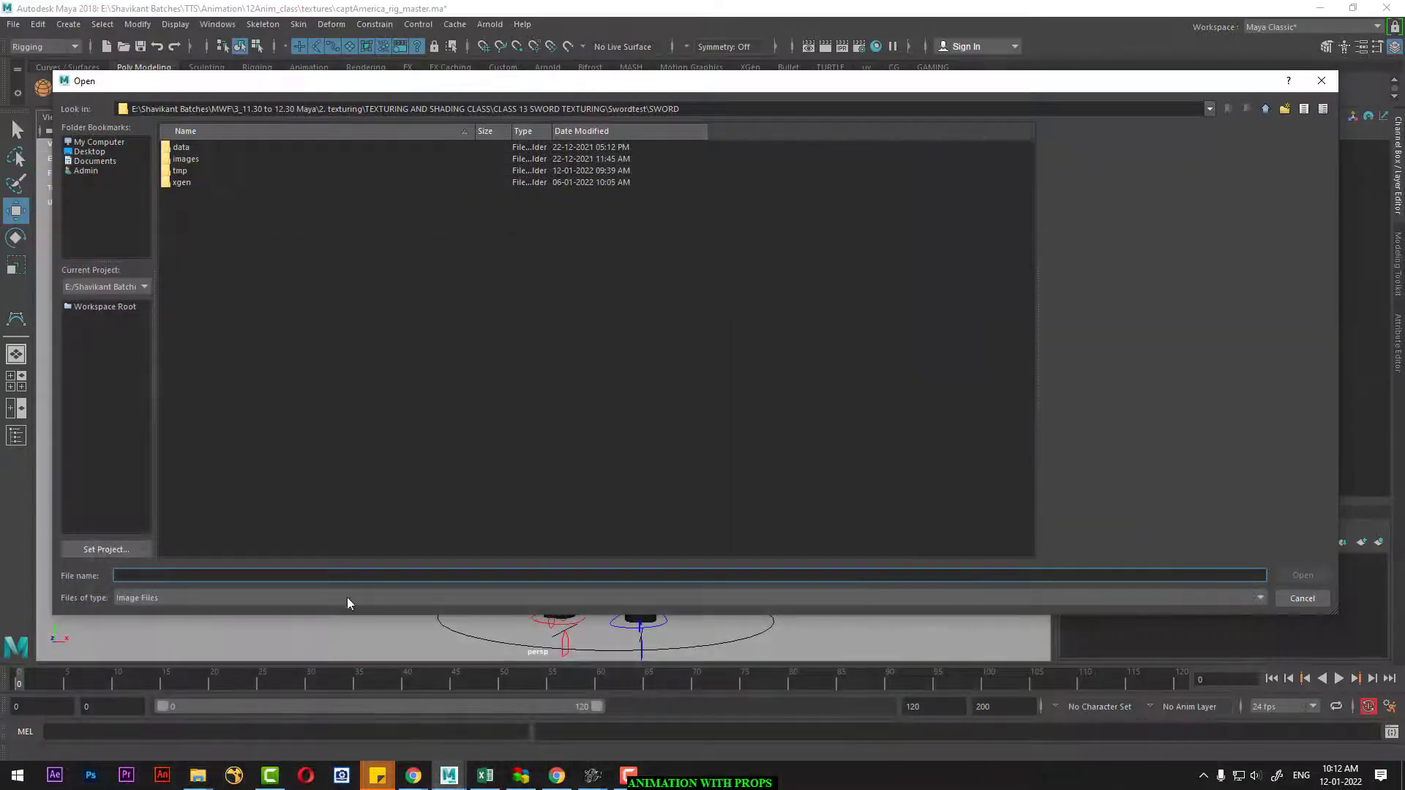
Paste the folder path and load sword animation00.jpg as the camera's image plane.
{"action": "type", "text": "E:\\Shavikant Batches\\TTS\\Animation\\12Anim_class\\sword animation ref"}
{"action": "key", "text": "Return"}
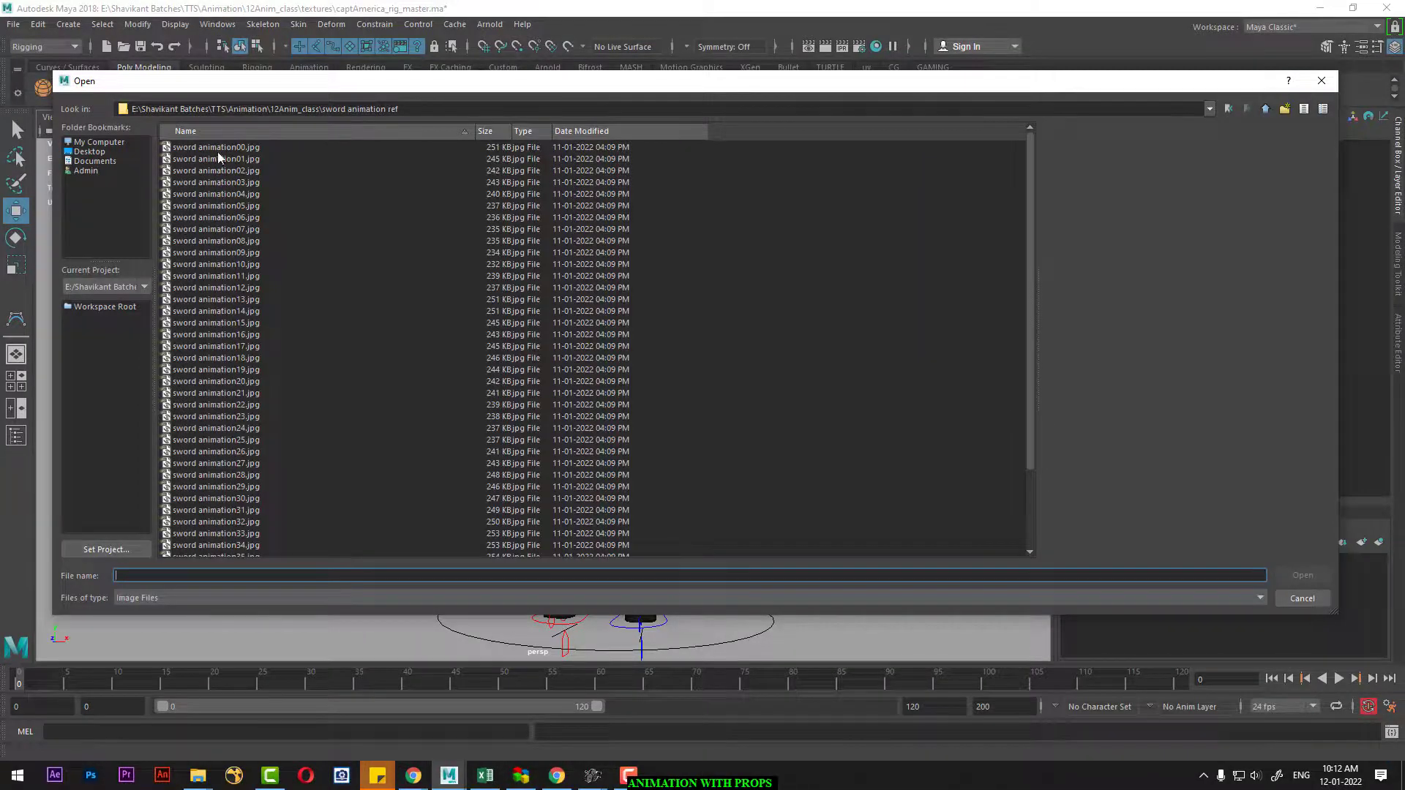
{"action": "left_click", "coordinate": [221, 148]}
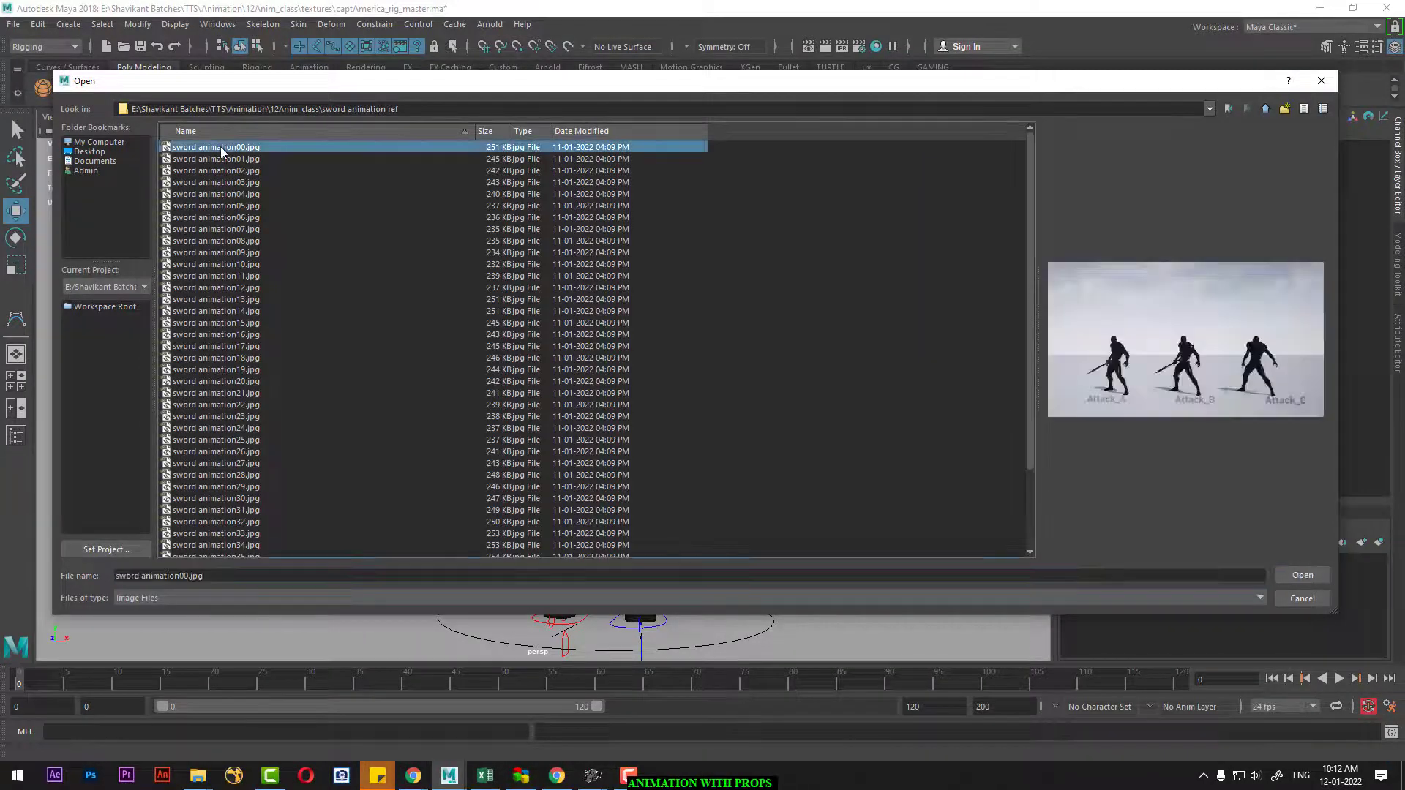
{"action": "left_click", "coordinate": [1295, 575]}
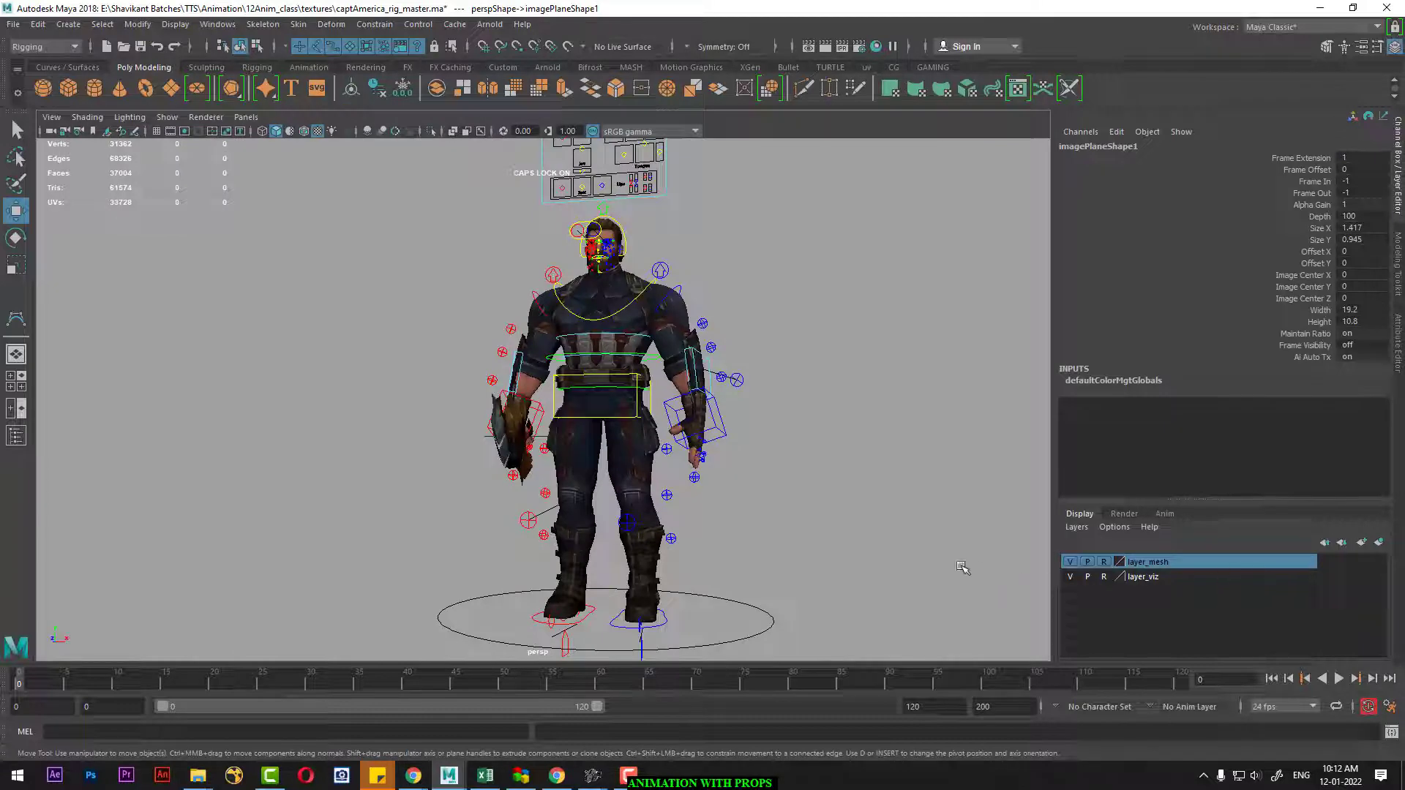
Enable Image Planes in the Show menu and line the rig up with the Attack reference figures.
{"action": "left_click_drag", "start_coordinate": [715, 448], "coordinate": [2, 132], "text": "alt"}
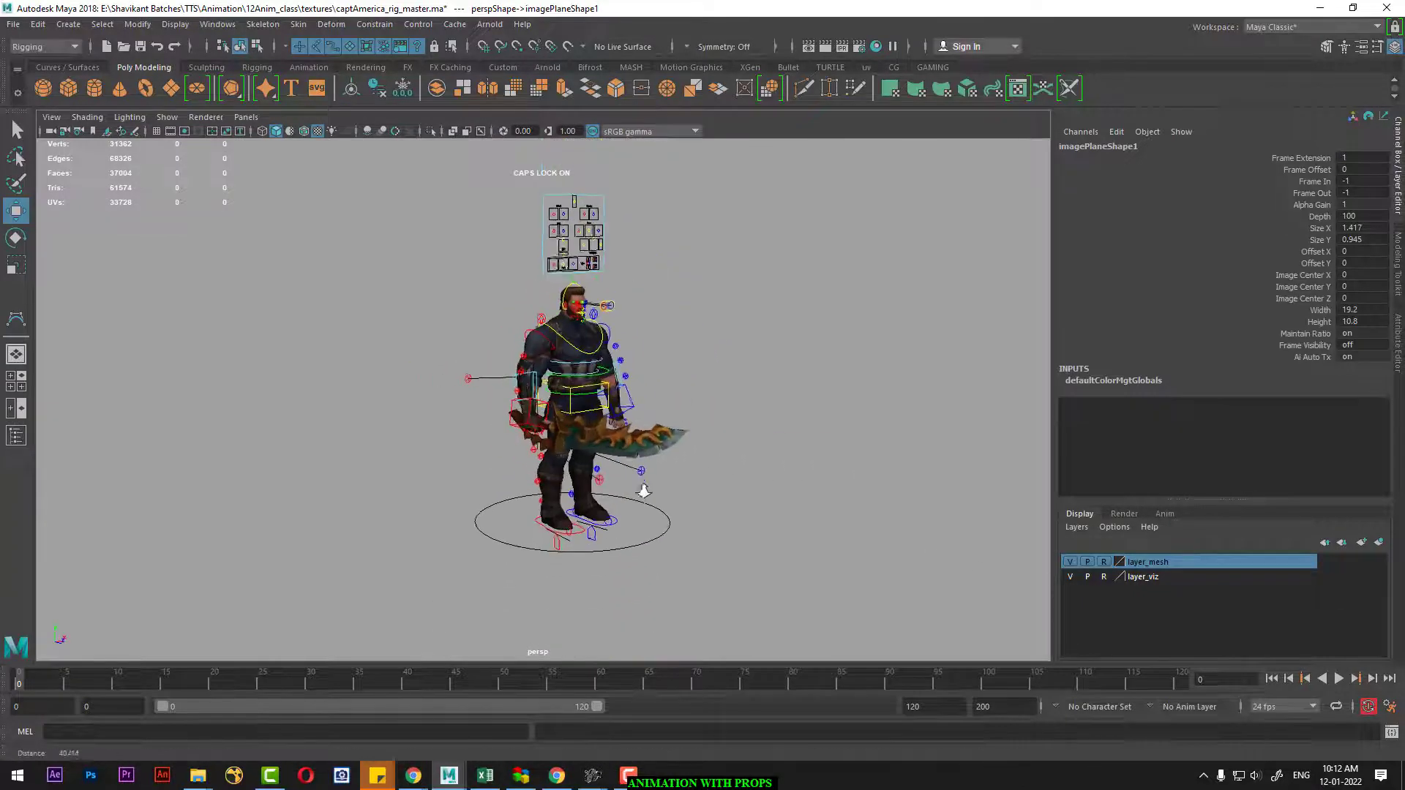
{"action": "left_click", "coordinate": [50, 119]}
{"action": "mouse_move", "coordinate": [81, 444]}
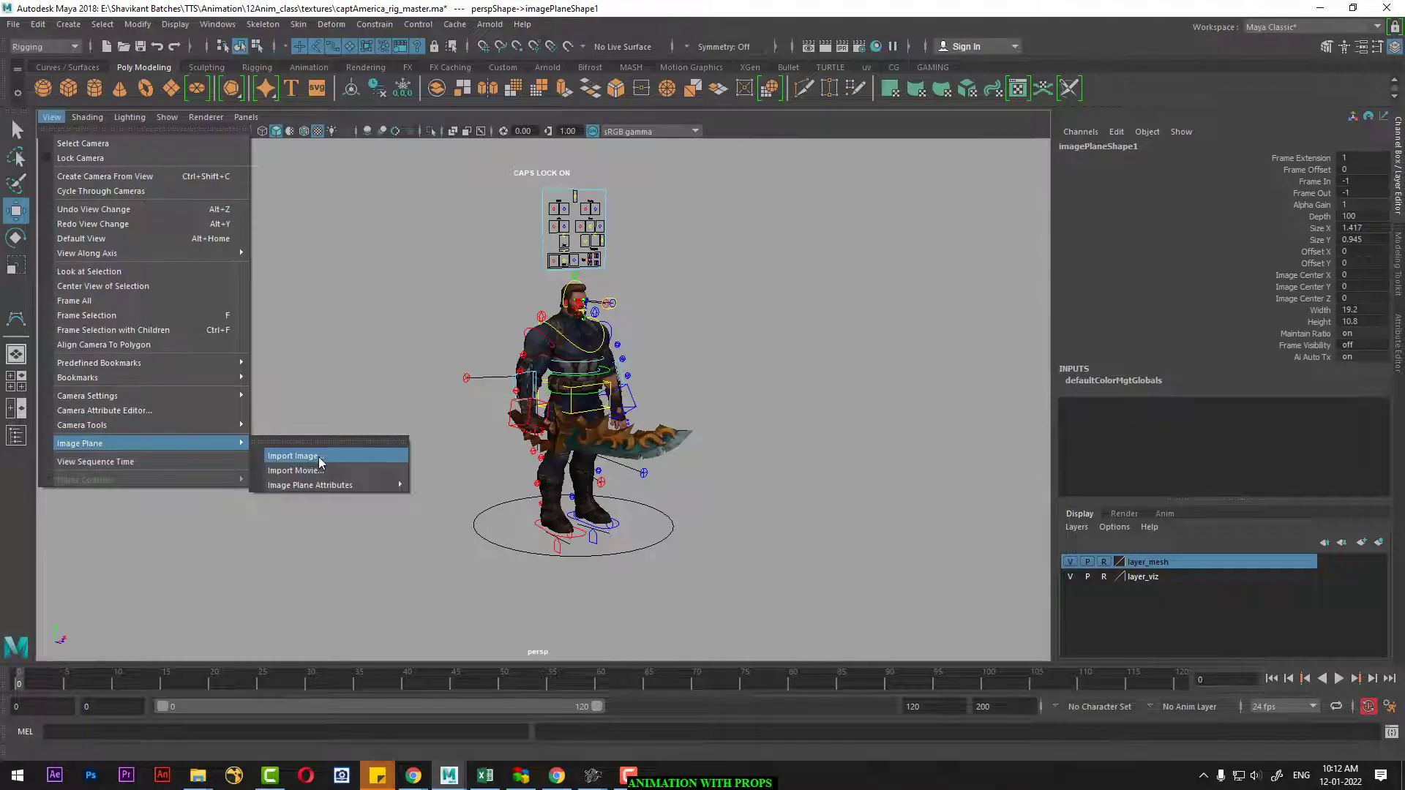
{"action": "left_click", "coordinate": [15, 387]}
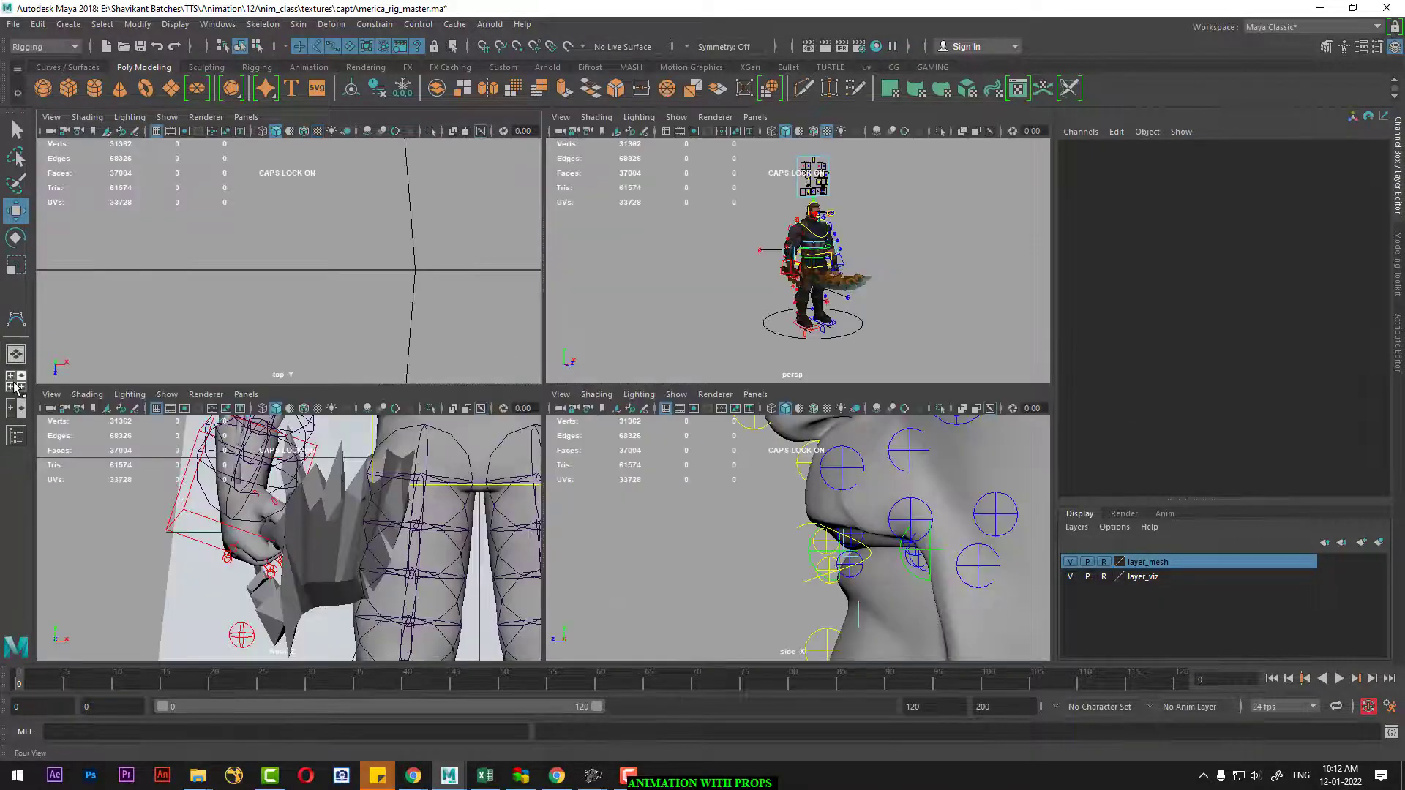
{"action": "scroll", "coordinate": [712, 316], "scroll_direction": "up", "scroll_amount": 1}
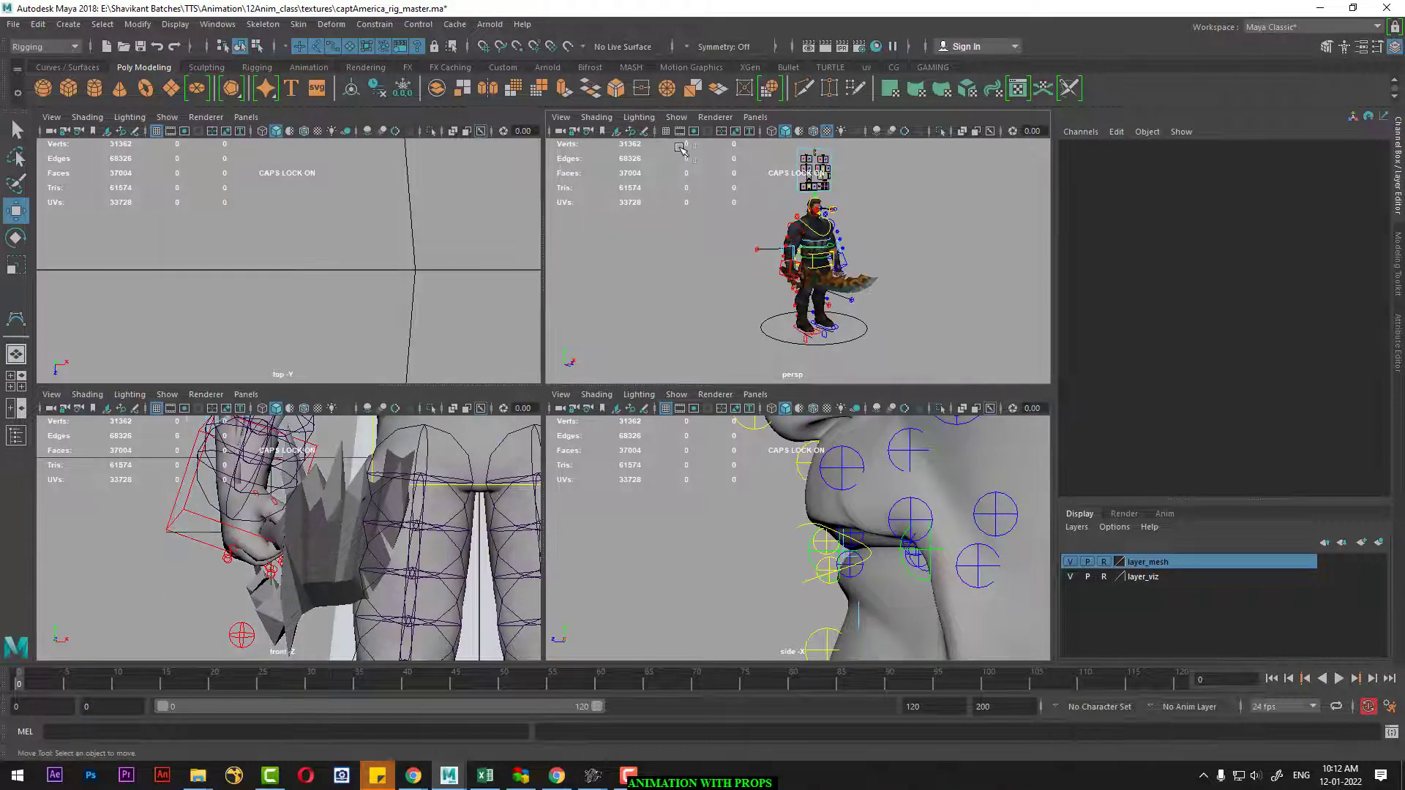
{"action": "key", "text": "space"}
{"action": "left_click", "coordinate": [167, 117]}
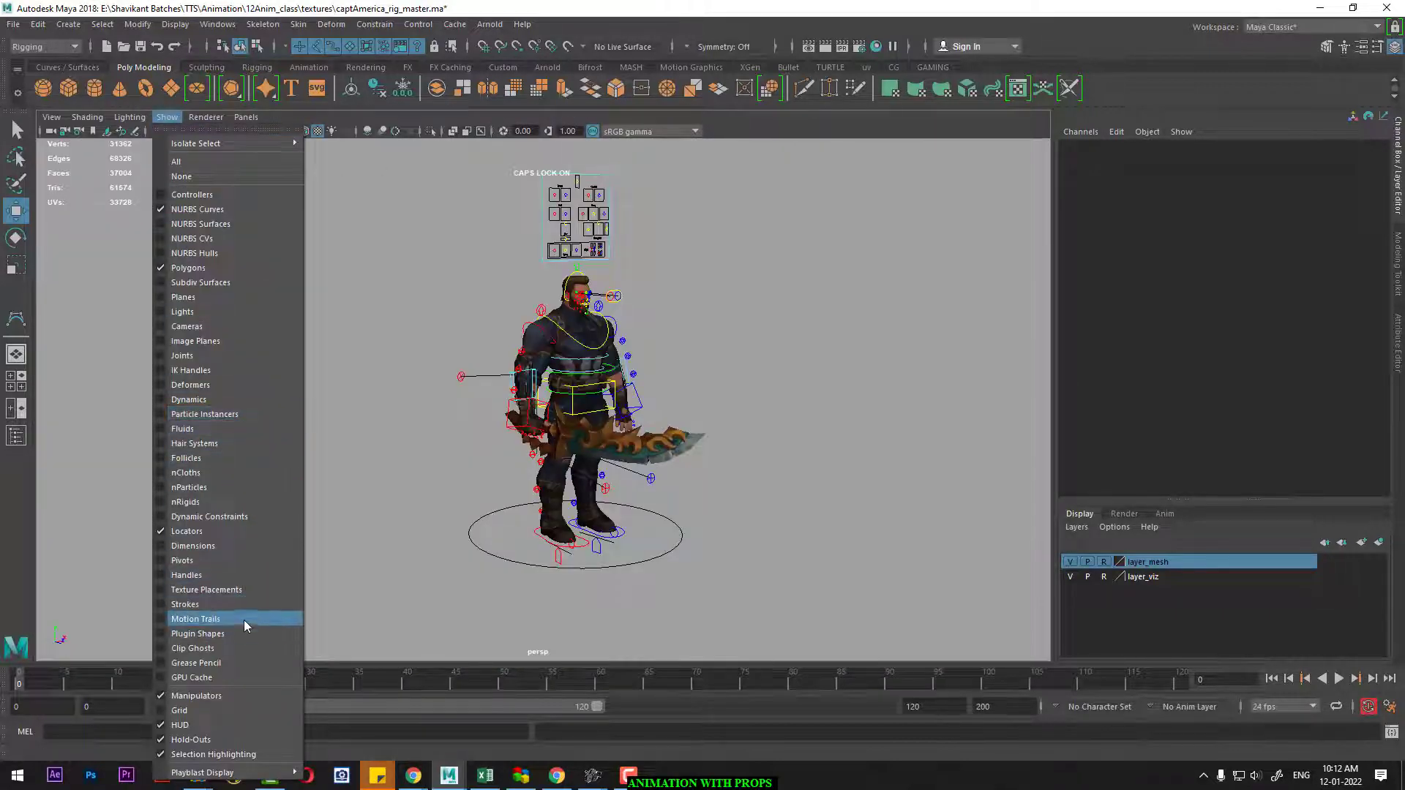
{"action": "left_click", "coordinate": [239, 343]}
{"action": "mouse_move", "coordinate": [466, 456]}
{"action": "middle_mouse_down"}
{"action": "mouse_move", "coordinate": [828, 520]}
{"action": "mouse_move", "coordinate": [903, 512]}
{"action": "middle_mouse_up"}
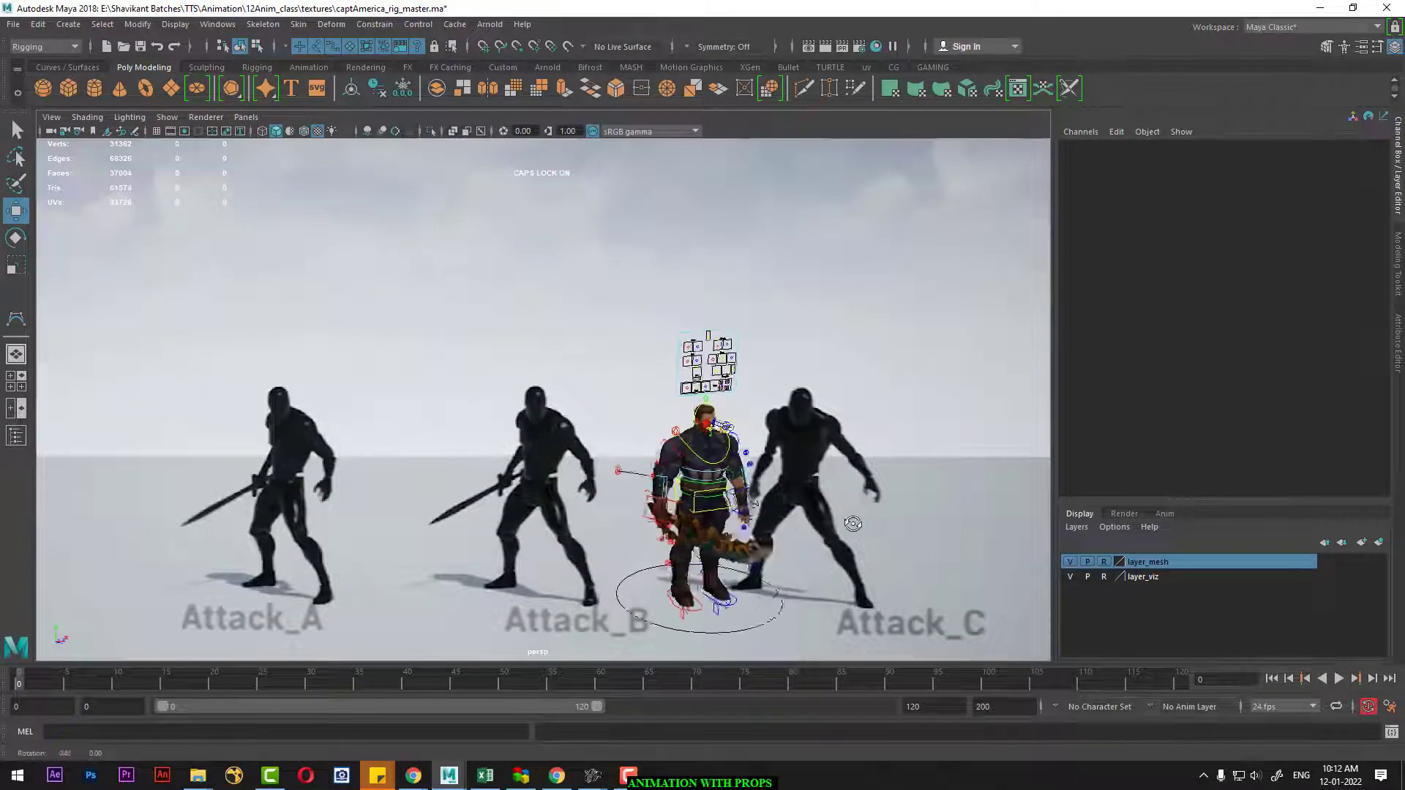
{"action": "left_click", "coordinate": [49, 132]}
Turn on Use Image Sequence for imagePlaneShape1 and scrub frames 45 and 34 to check it.
{"action": "key", "text": "ctrl+a"}
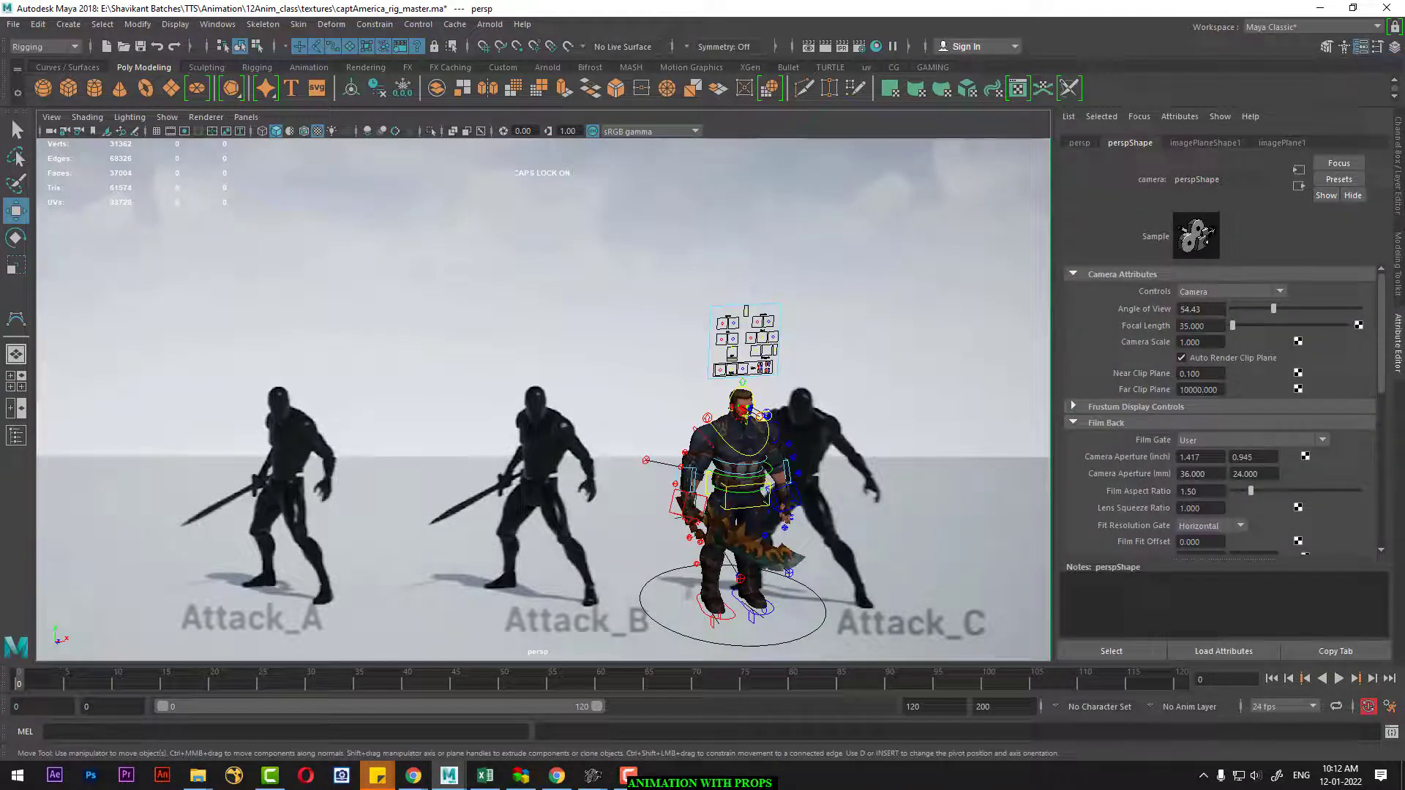
{"action": "left_click", "coordinate": [1212, 143]}
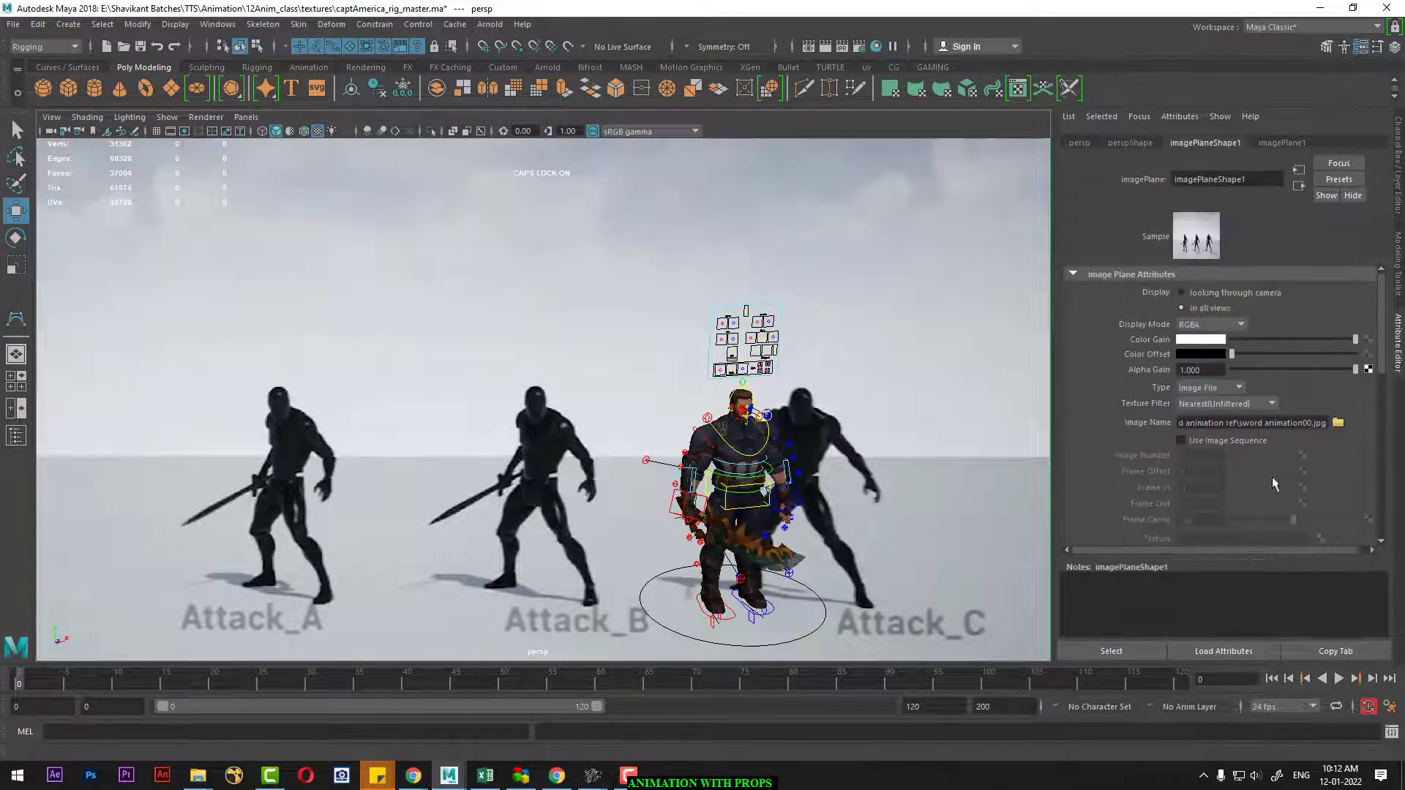
{"action": "left_click", "coordinate": [1215, 441]}
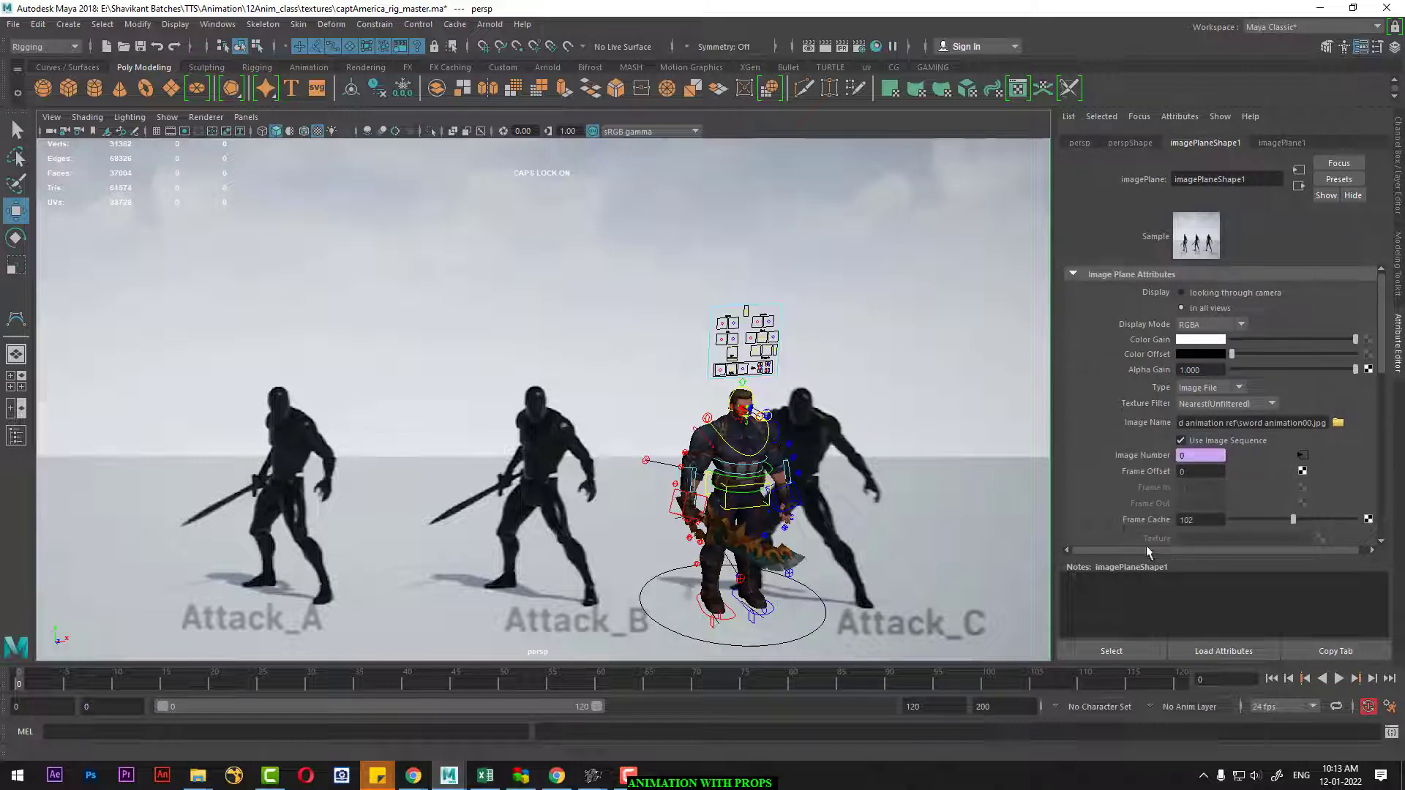
{"action": "left_click_drag", "start_coordinate": [46, 686], "coordinate": [505, 691]}
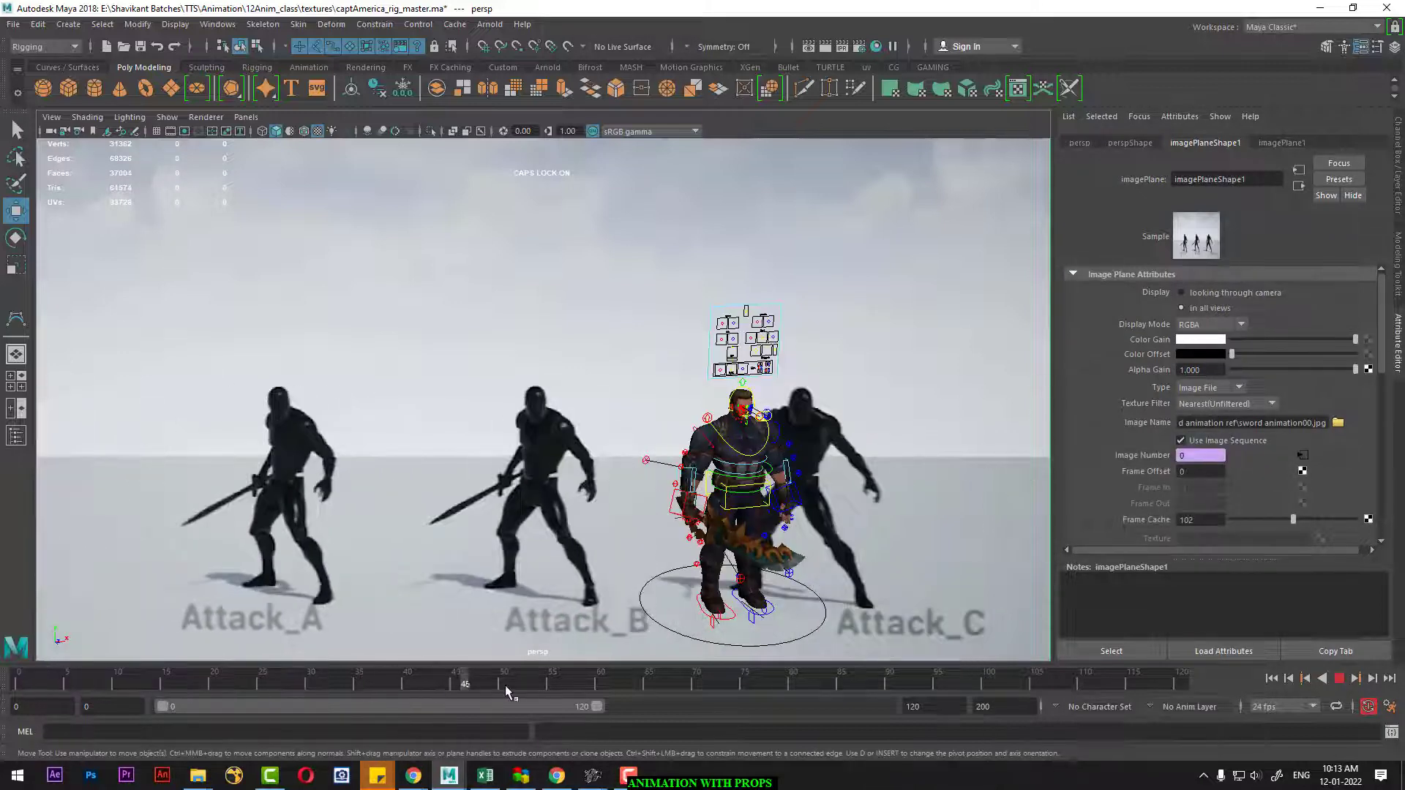
{"action": "mouse_move", "coordinate": [591, 688]}
{"action": "left_mouse_down"}
{"action": "mouse_move", "coordinate": [94, 683]}
{"action": "mouse_move", "coordinate": [484, 714]}
{"action": "mouse_move", "coordinate": [317, 701]}
{"action": "mouse_move", "coordinate": [455, 713]}
{"action": "mouse_move", "coordinate": [292, 715]}
{"action": "mouse_move", "coordinate": [353, 721]}
{"action": "mouse_move", "coordinate": [68, 721]}
{"action": "mouse_move", "coordinate": [2, 706]}
{"action": "mouse_move", "coordinate": [446, 714]}
{"action": "left_mouse_up"}
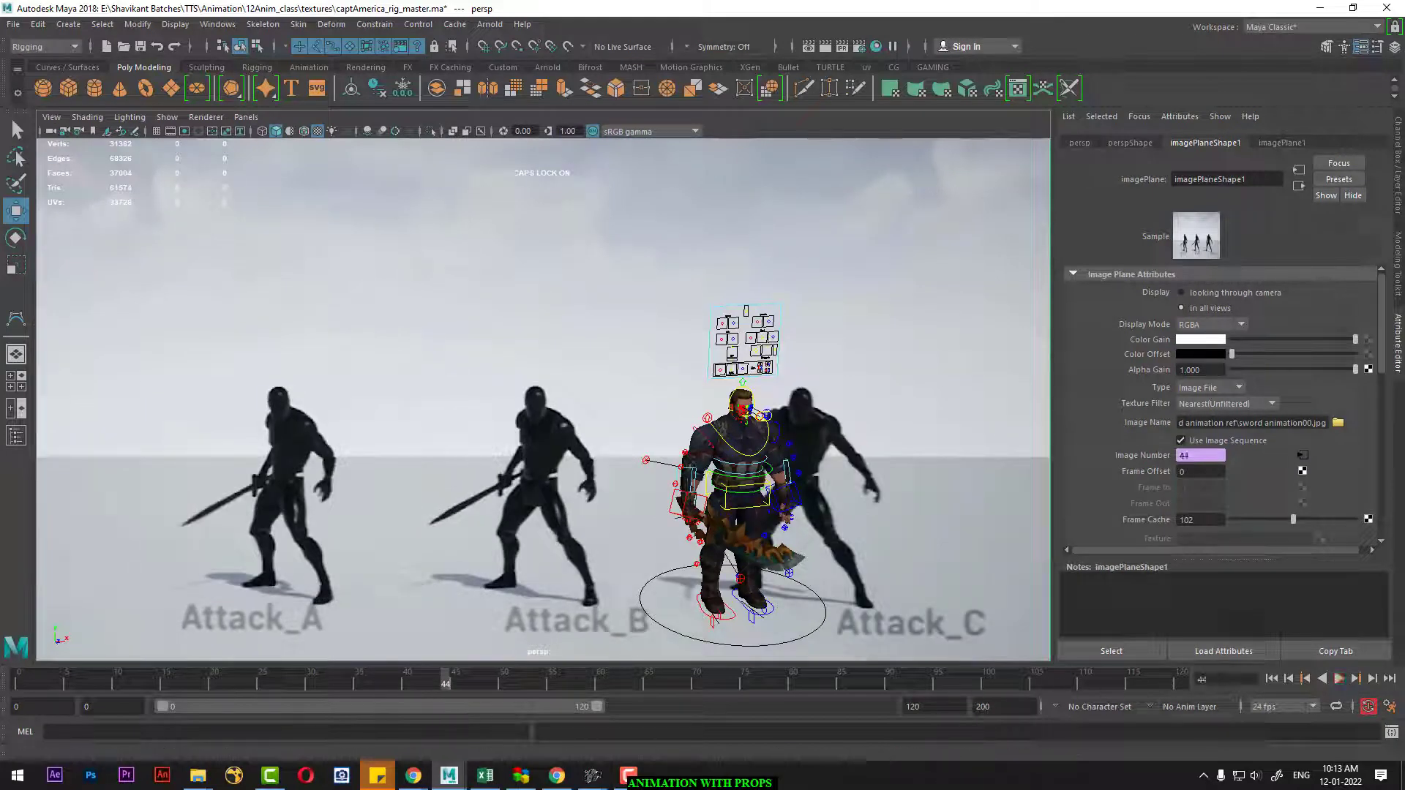
Set the playback range end to frame 50.
{"action": "double_click", "coordinate": [914, 707]}
{"action": "type", "text": "50"}
{"action": "key", "text": "Return"}
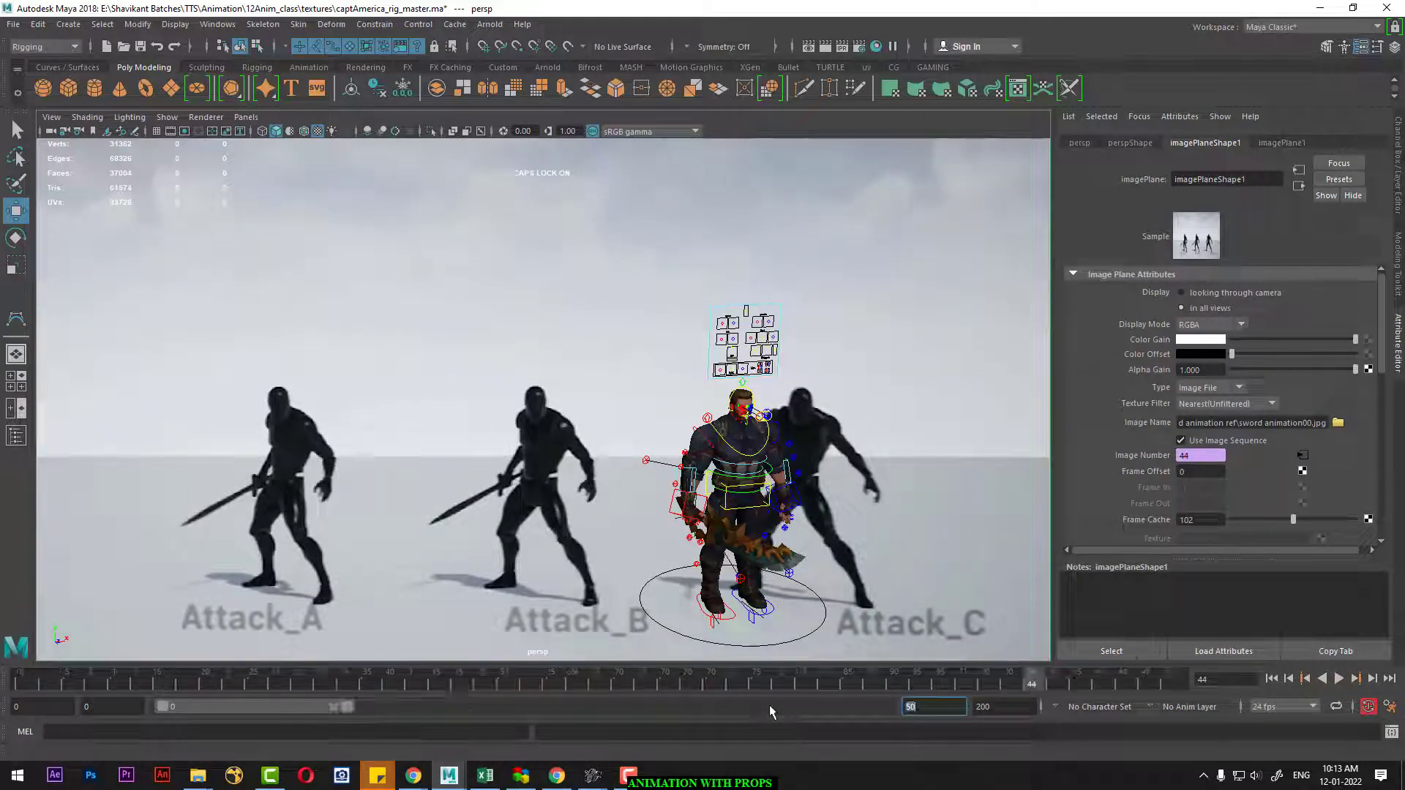
{"action": "key", "text": "ctrl+z"}
{"action": "key", "text": "ctrl+z"}
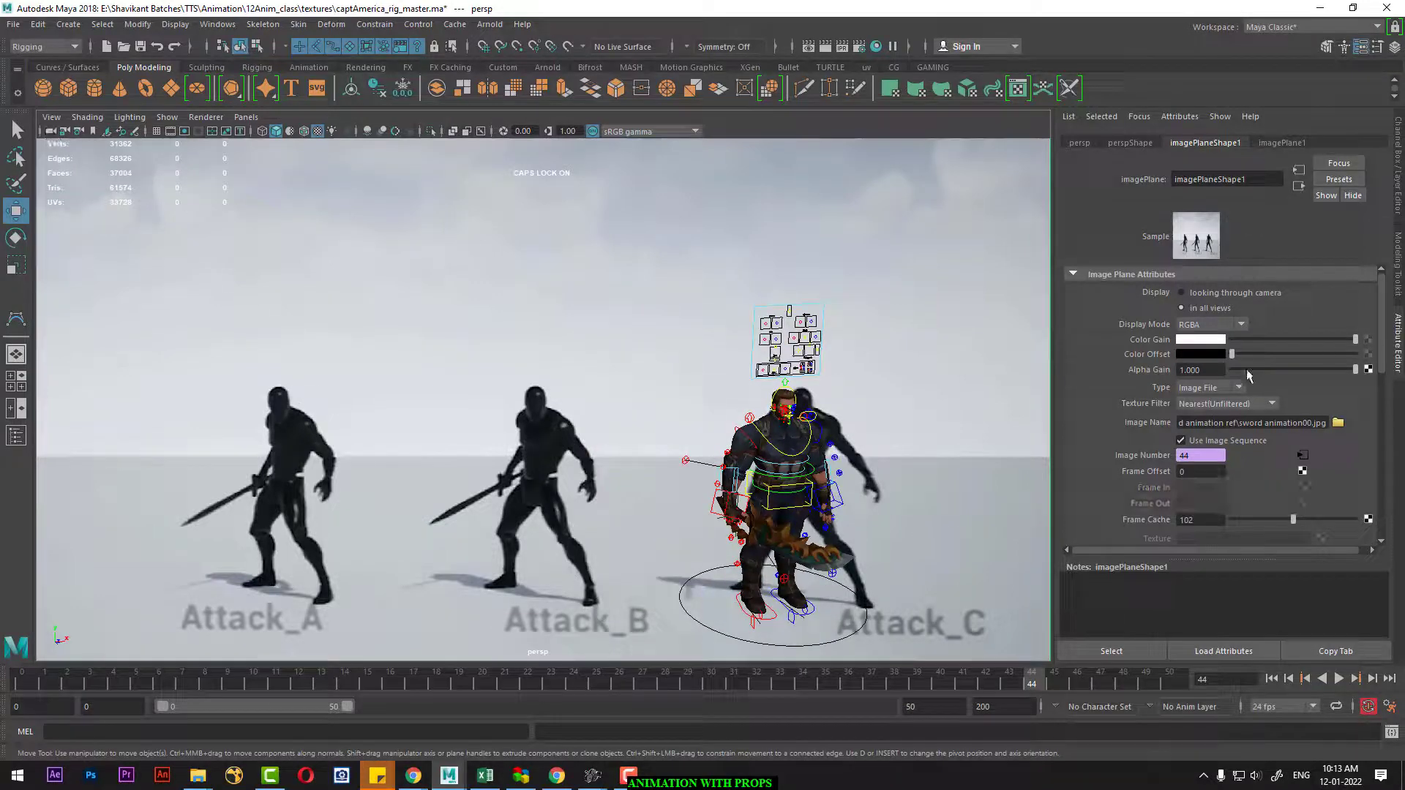
{"action": "scroll", "coordinate": [1209, 492], "scroll_direction": "down", "scroll_amount": 2}
{"action": "scroll", "coordinate": [1212, 496], "scroll_direction": "down", "scroll_amount": 3}
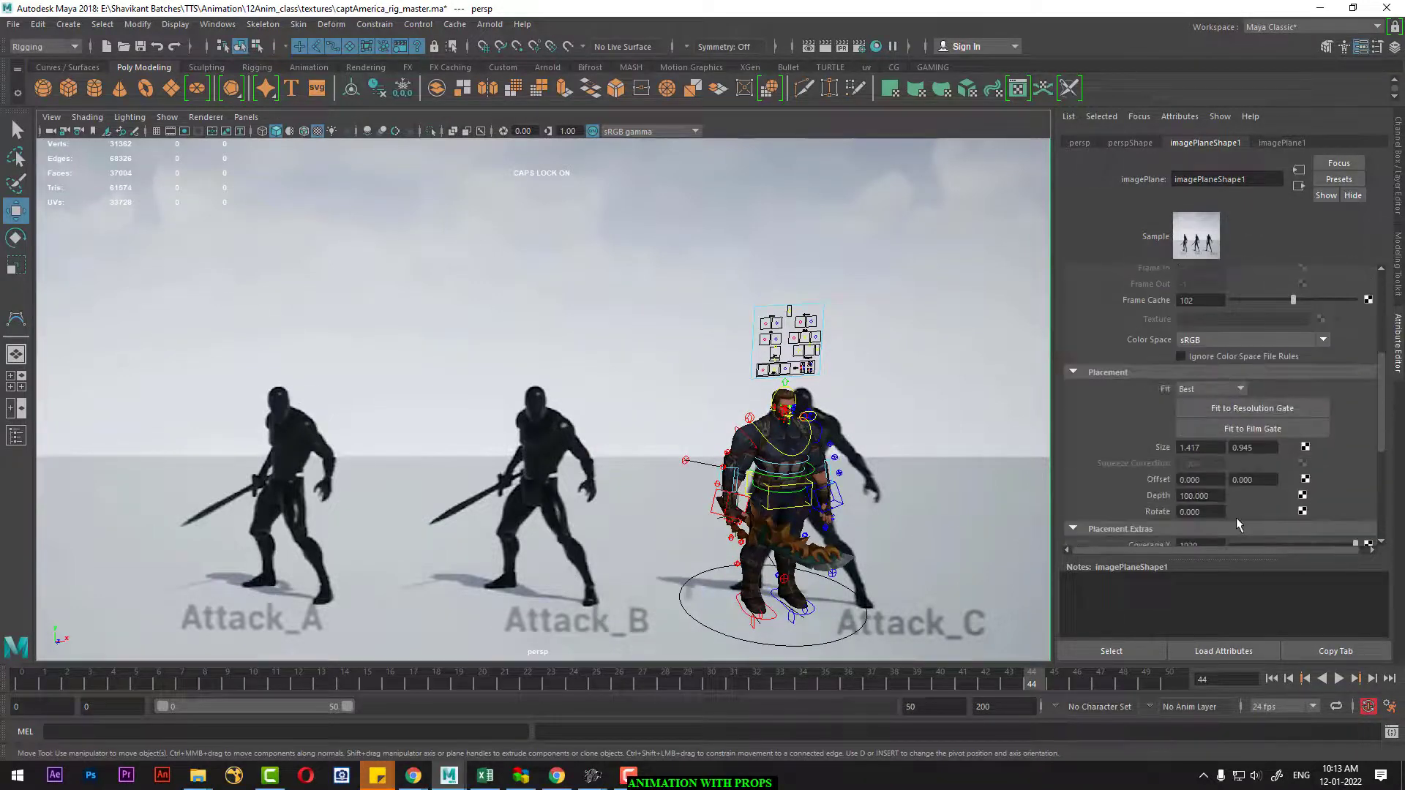
Set image plane Size to 2.117 × 2.645 and Offset to -0.600, 0.200, then view the rig frontally.
{"action": "left_click", "coordinate": [1252, 447]}
{"action": "left_click_drag", "start_coordinate": [1206, 452], "coordinate": [1207, 479], "text": "ctrl"}
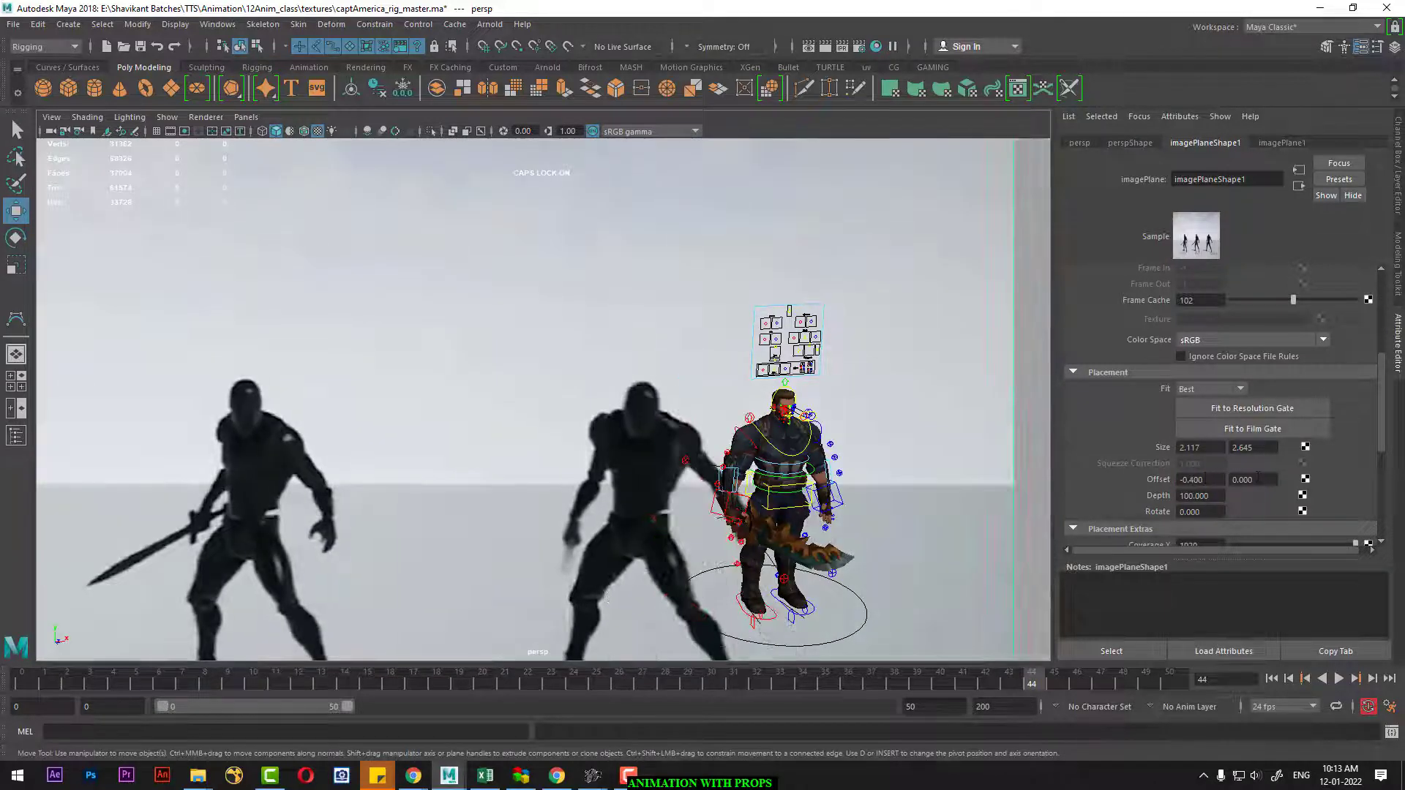
{"action": "left_click_drag", "start_coordinate": [1262, 478], "coordinate": [1265, 479], "text": "ctrl"}
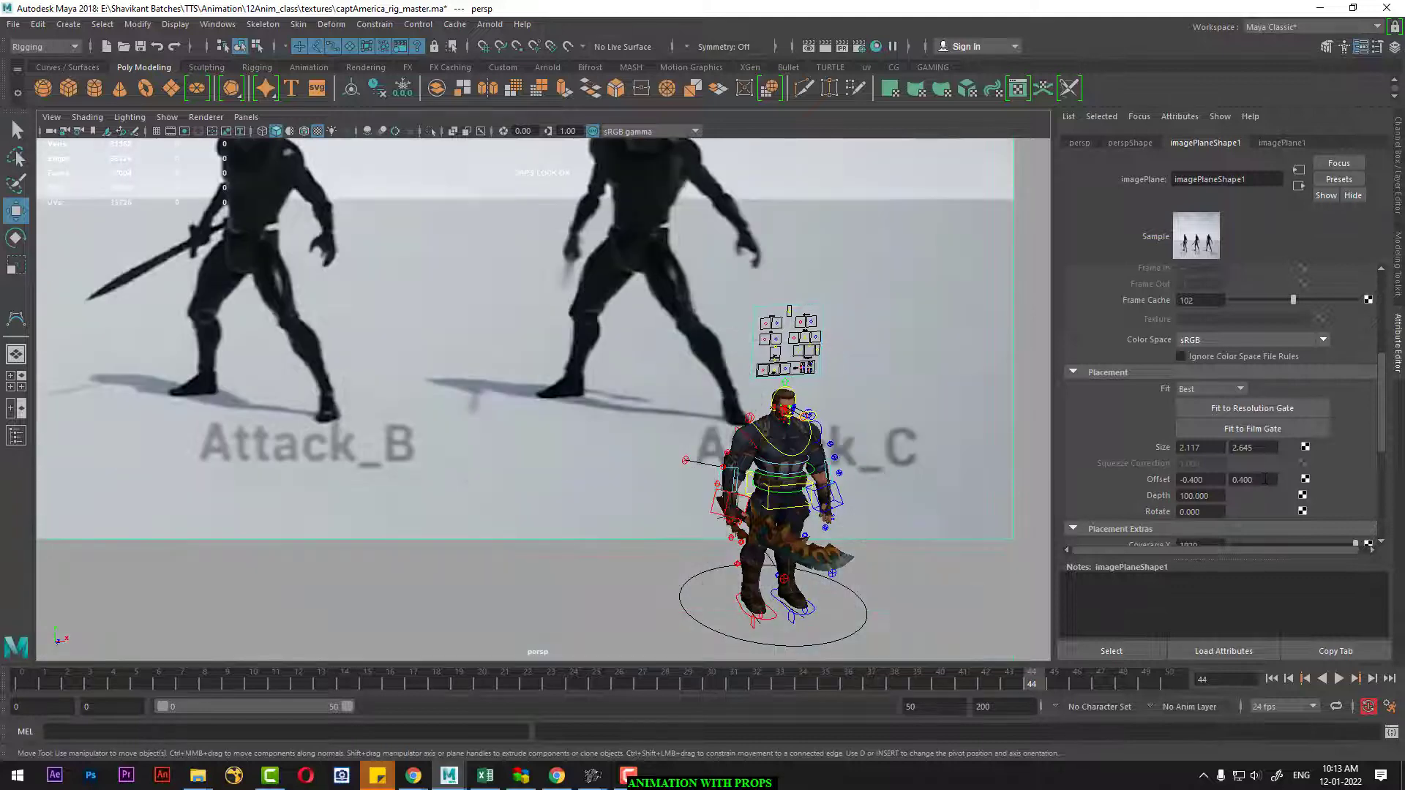
{"action": "left_click_drag", "start_coordinate": [1219, 485], "coordinate": [1216, 484], "text": "ctrl"}
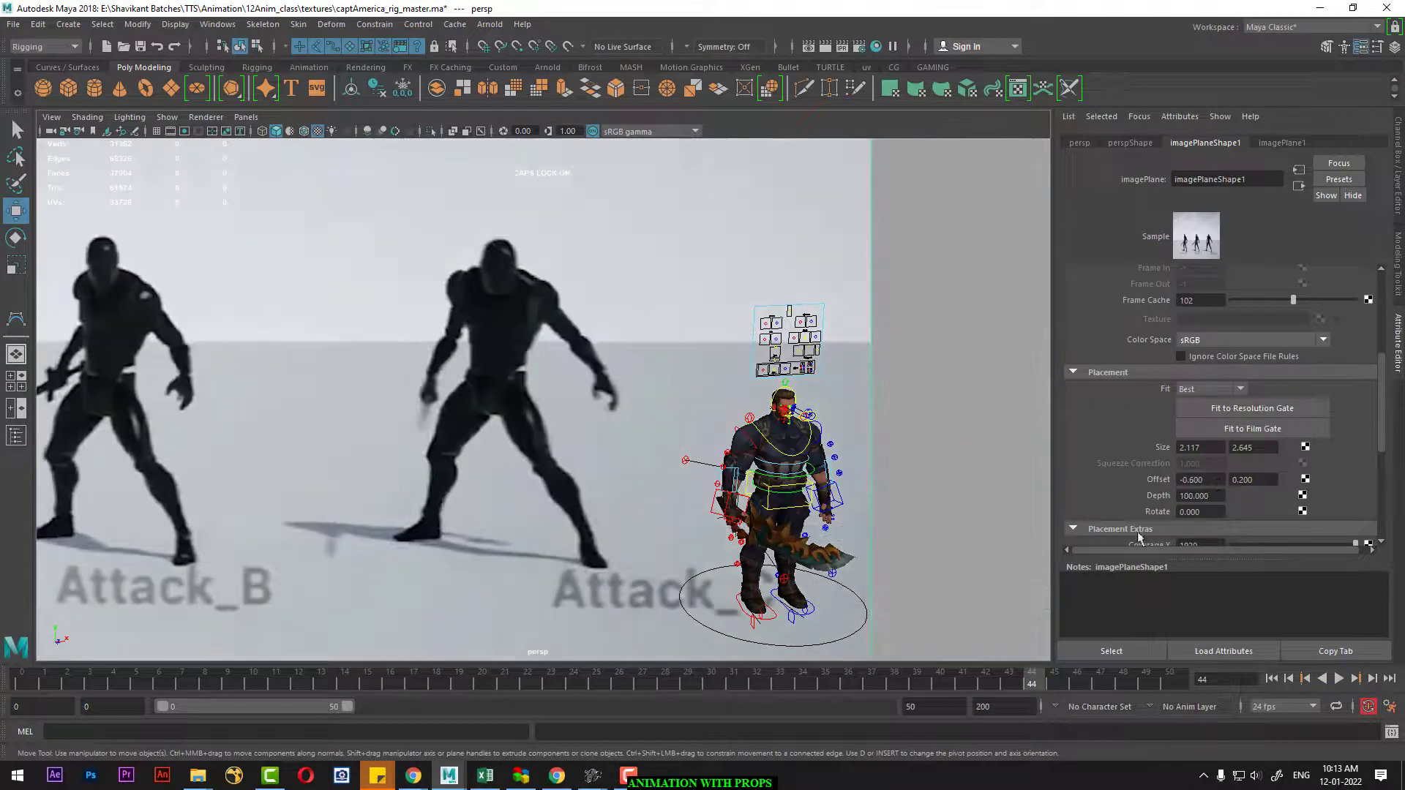
{"action": "left_click_drag", "start_coordinate": [800, 599], "coordinate": [894, 513], "text": "alt"}
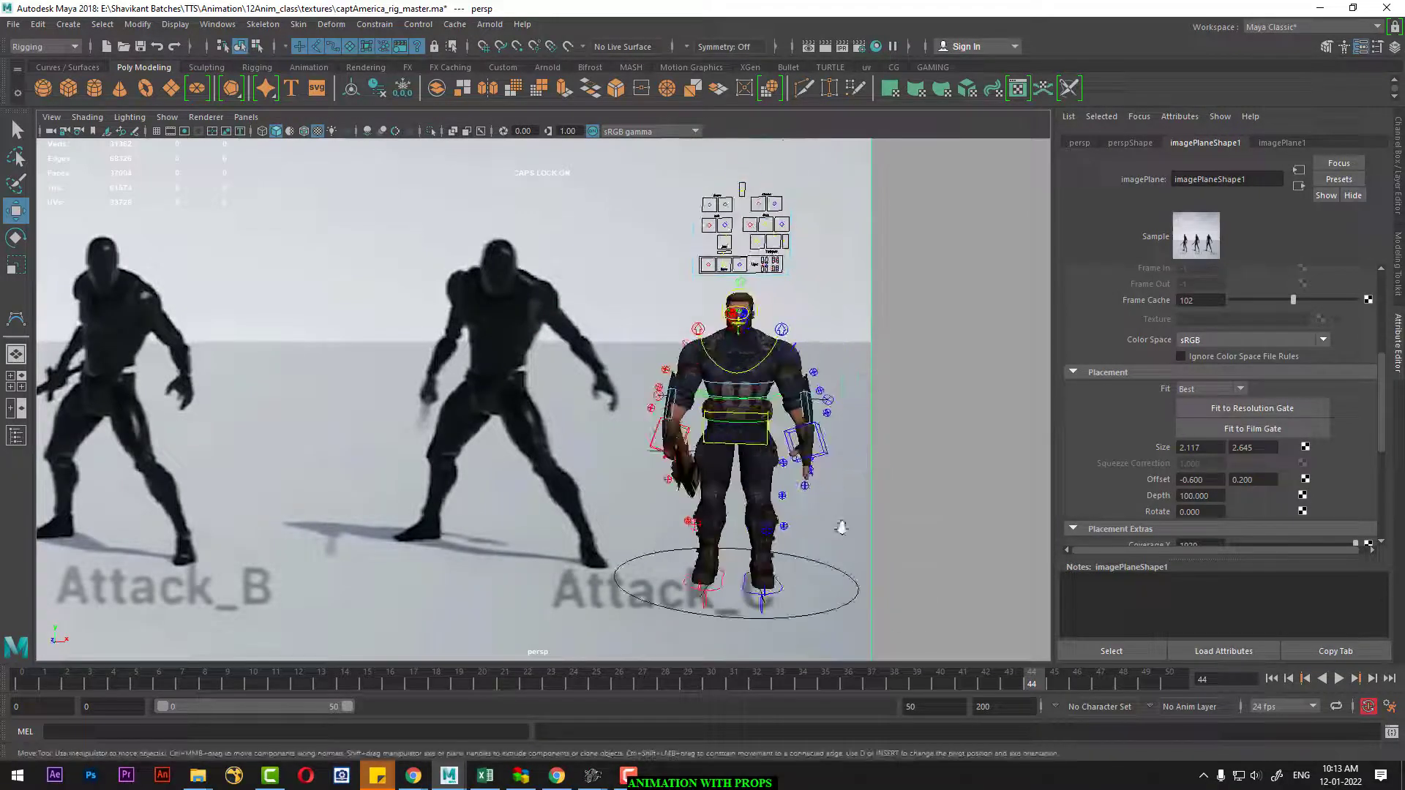
{"action": "scroll", "coordinate": [893, 520], "scroll_direction": "up", "scroll_amount": 2}
{"action": "scroll", "coordinate": [889, 521], "scroll_direction": "up", "scroll_amount": 2}
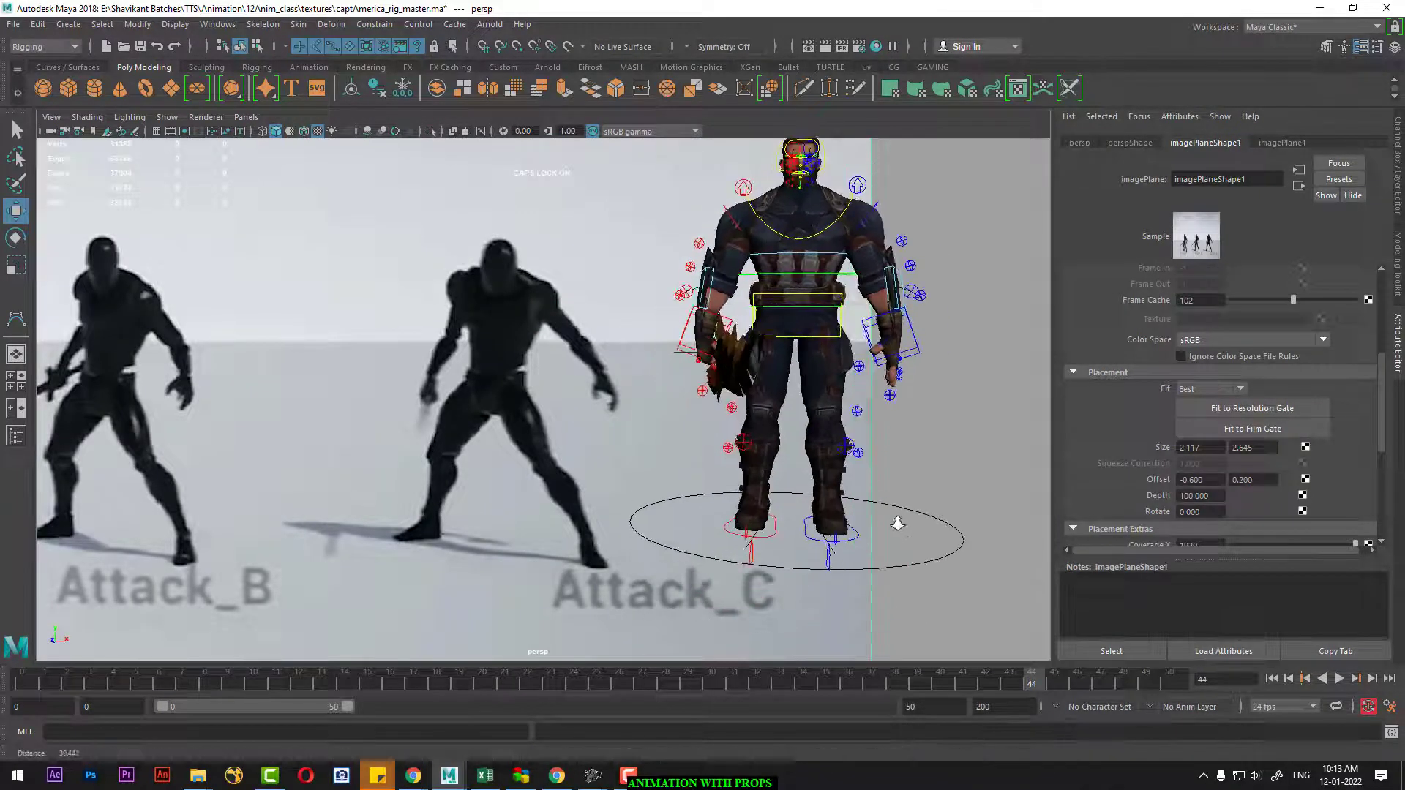
{"action": "left_click_drag", "start_coordinate": [888, 521], "coordinate": [905, 574], "text": "alt"}
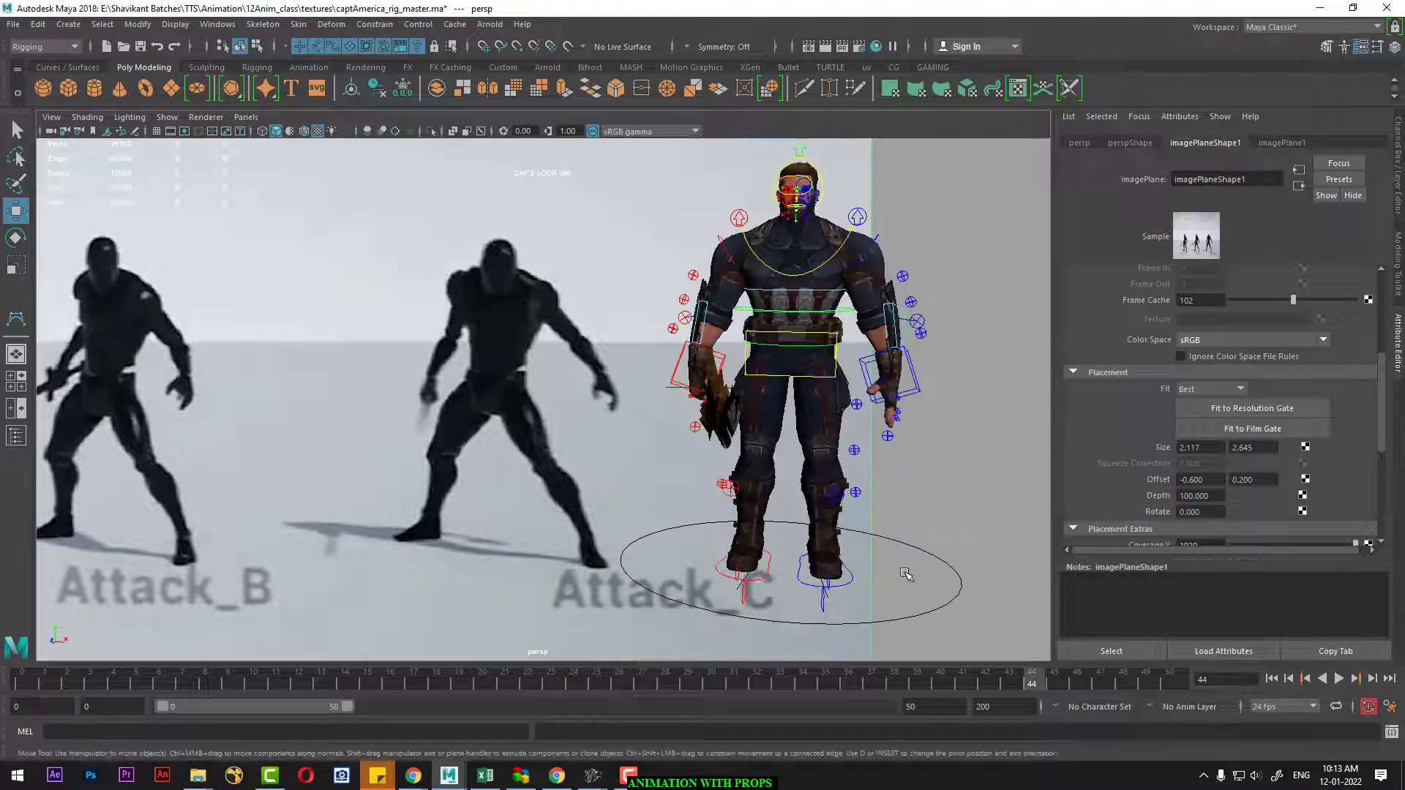
Move the right foot control outward to the left.
{"action": "left_click", "coordinate": [752, 580]}
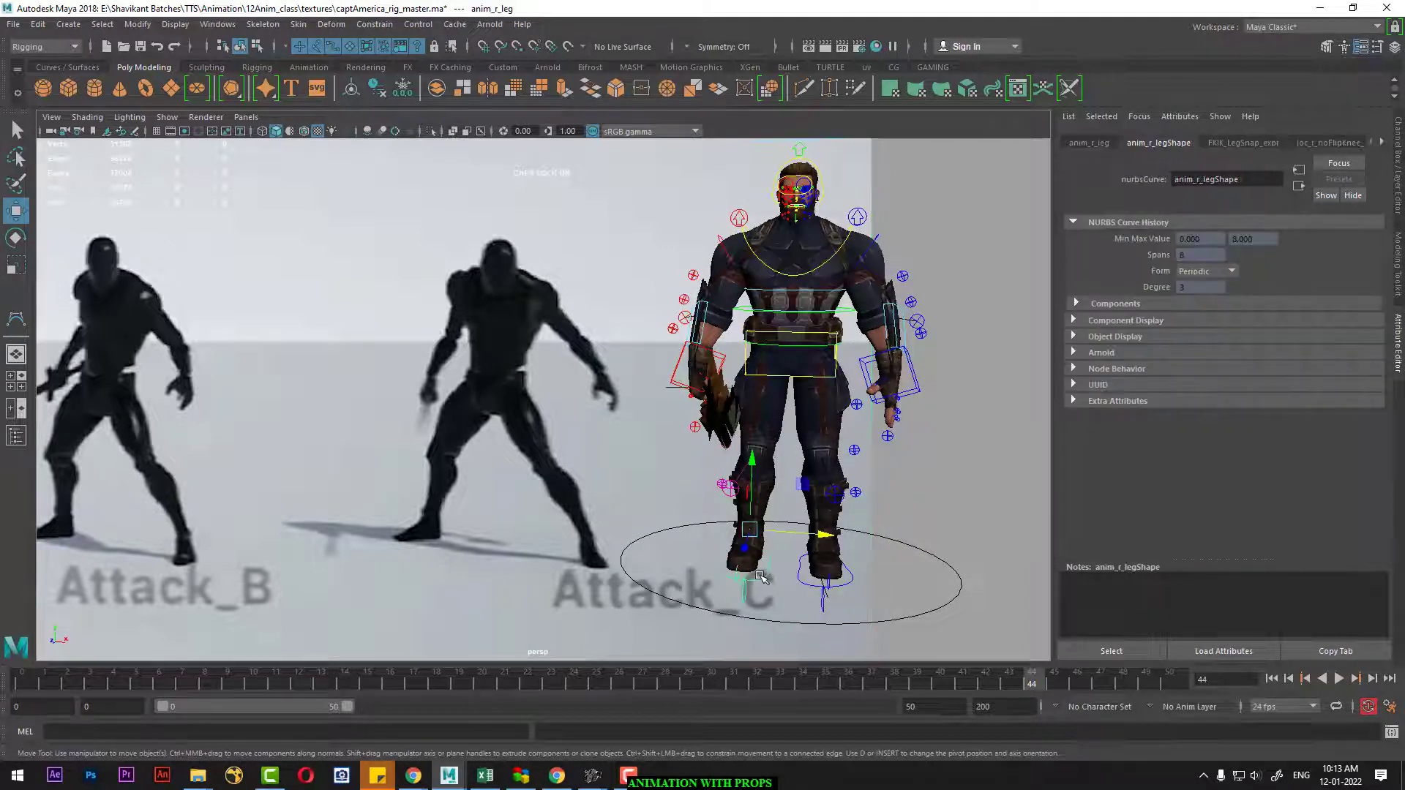
{"action": "left_click_drag", "start_coordinate": [759, 578], "coordinate": [855, 549], "text": "alt"}
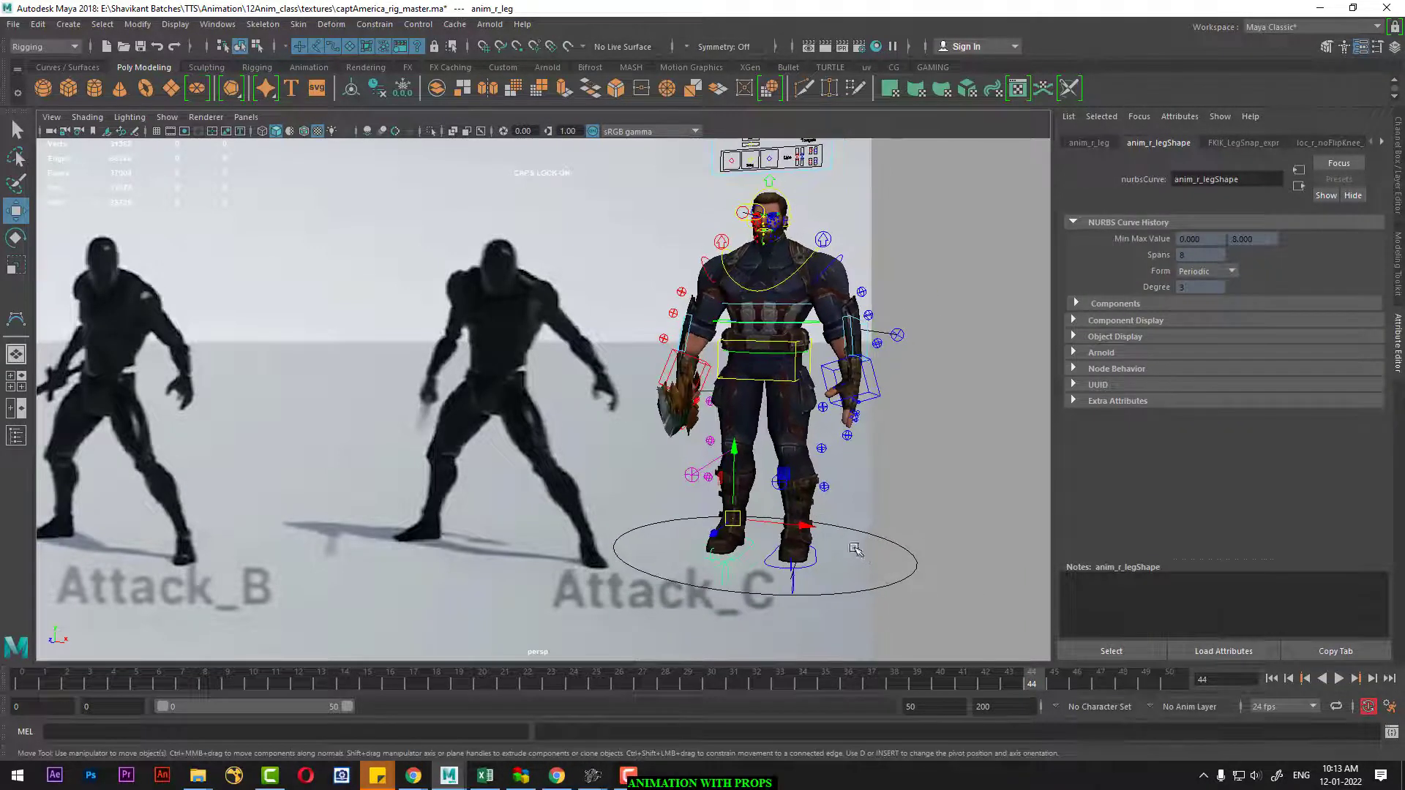
{"action": "middle_click_drag", "start_coordinate": [855, 549], "coordinate": [868, 561], "text": "alt"}
{"action": "left_click_drag", "start_coordinate": [868, 572], "coordinate": [831, 540], "text": "alt"}
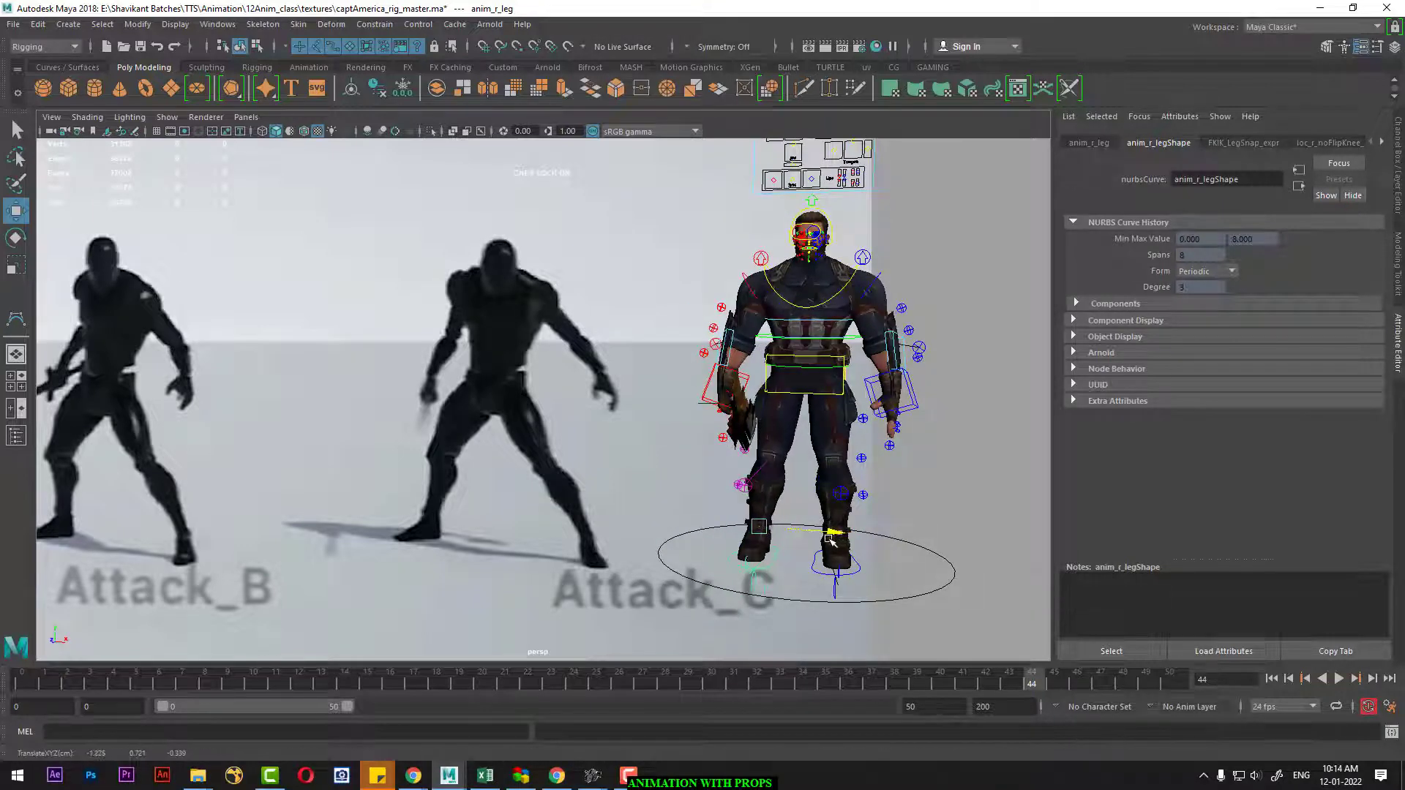
{"action": "right_click_drag", "start_coordinate": [830, 540], "coordinate": [847, 524], "text": "alt"}
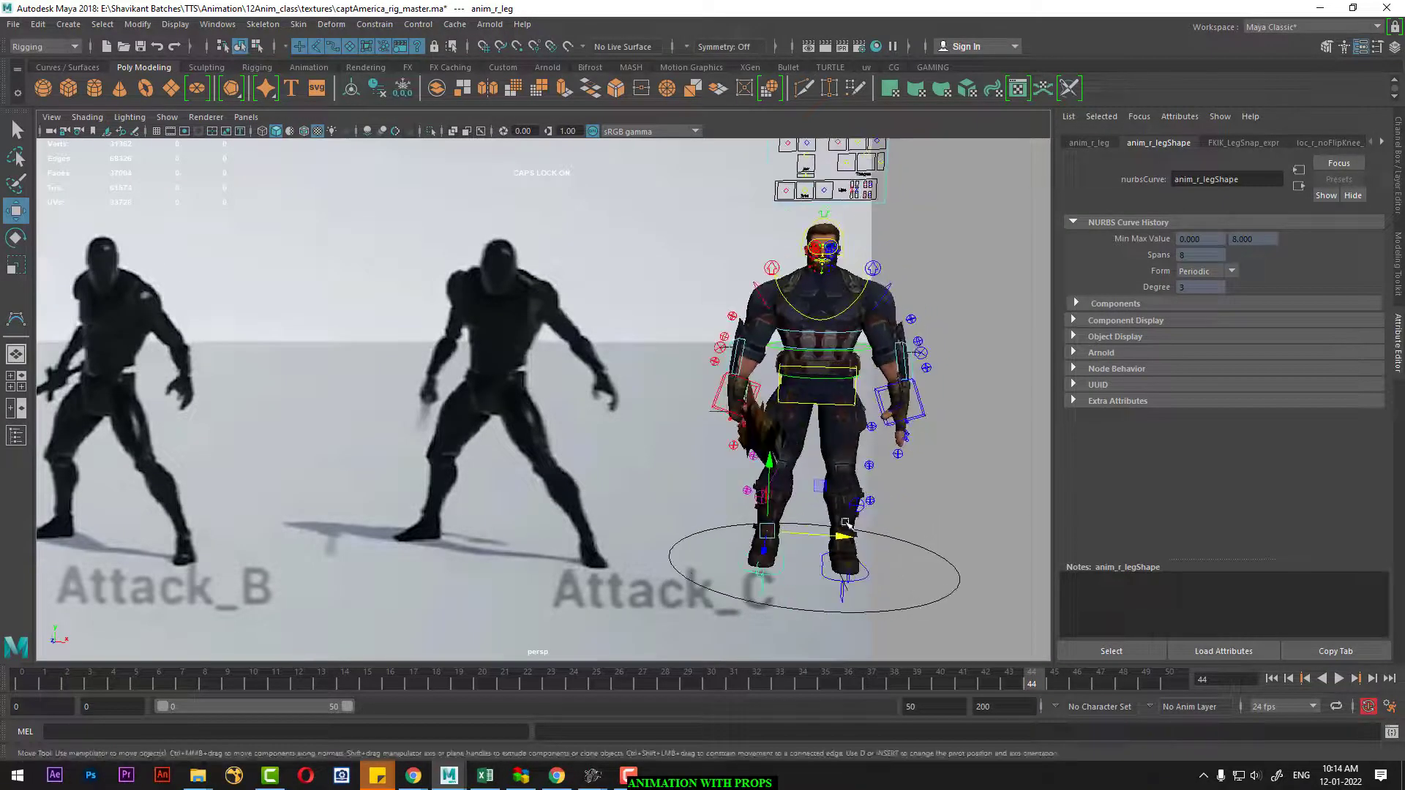
{"action": "left_click_drag", "start_coordinate": [843, 536], "coordinate": [834, 540]}
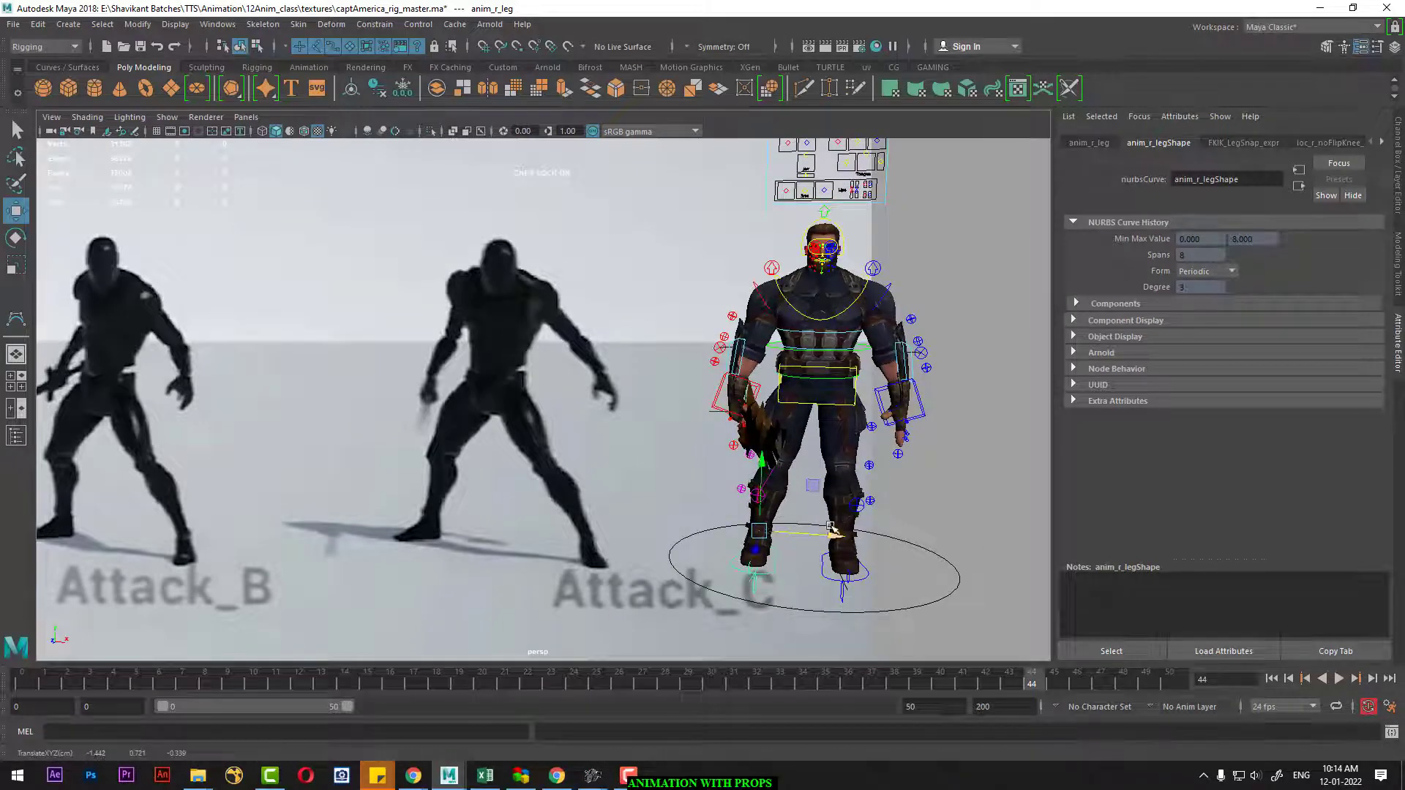
At frame 0, nudge the right foot further left and turn it outward about 58 degrees.
{"action": "left_click", "coordinate": [760, 493]}
{"action": "mouse_move", "coordinate": [834, 521]}
{"action": "left_mouse_down", "text": "alt"}
{"action": "mouse_move", "coordinate": [797, 500]}
{"action": "mouse_move", "coordinate": [684, 501]}
{"action": "left_mouse_up", "text": "alt"}
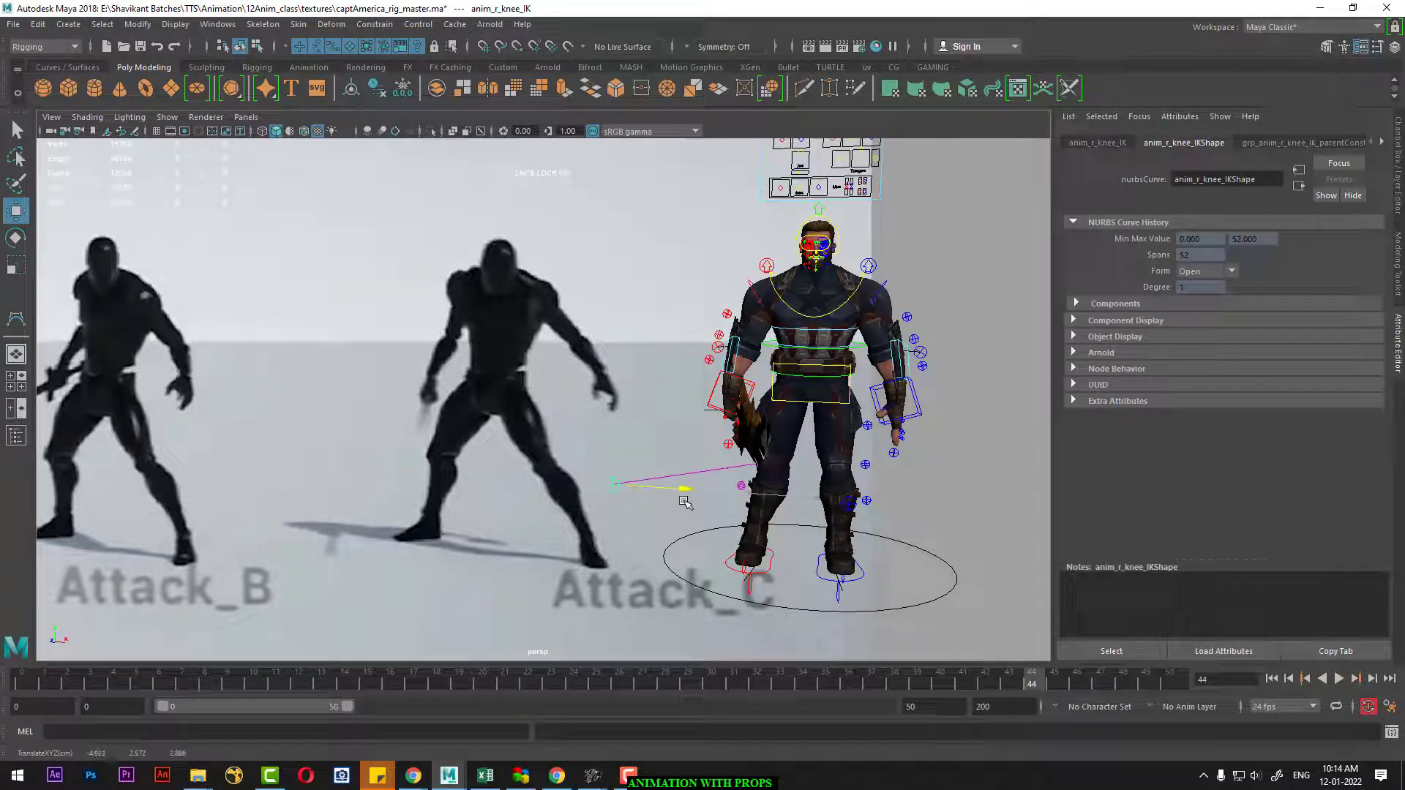
{"action": "left_click", "coordinate": [770, 571]}
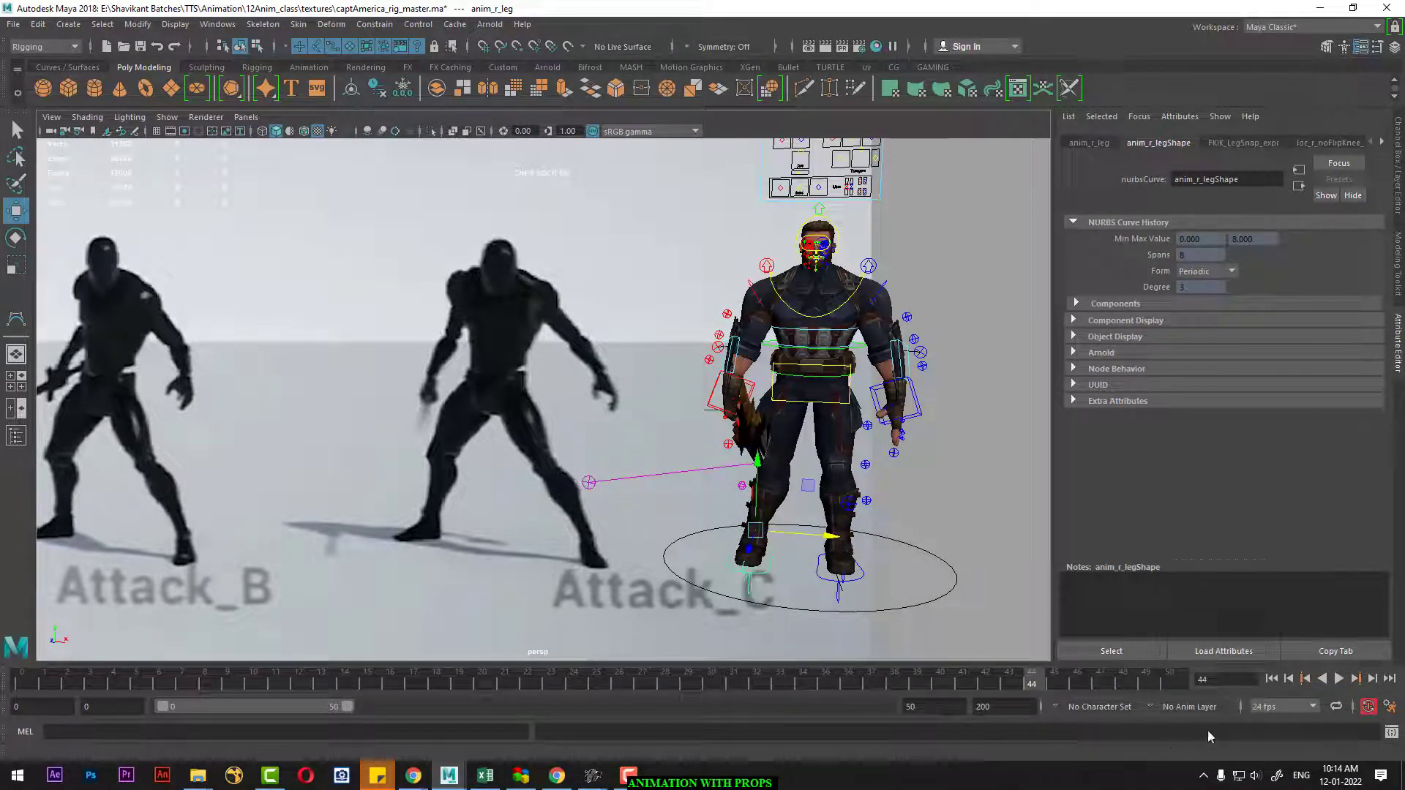
{"action": "left_click", "coordinate": [1271, 679]}
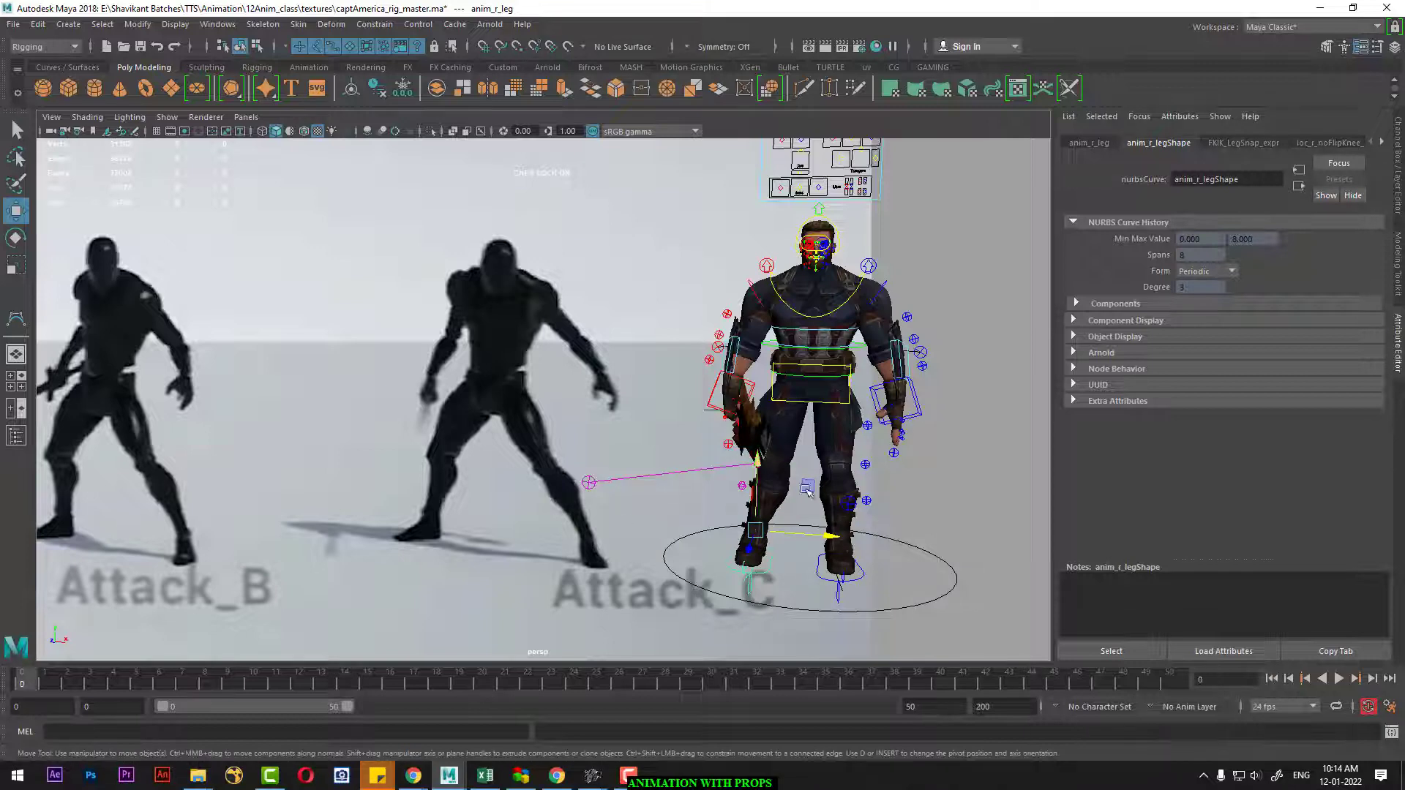
{"action": "left_click_drag", "start_coordinate": [825, 540], "coordinate": [820, 536]}
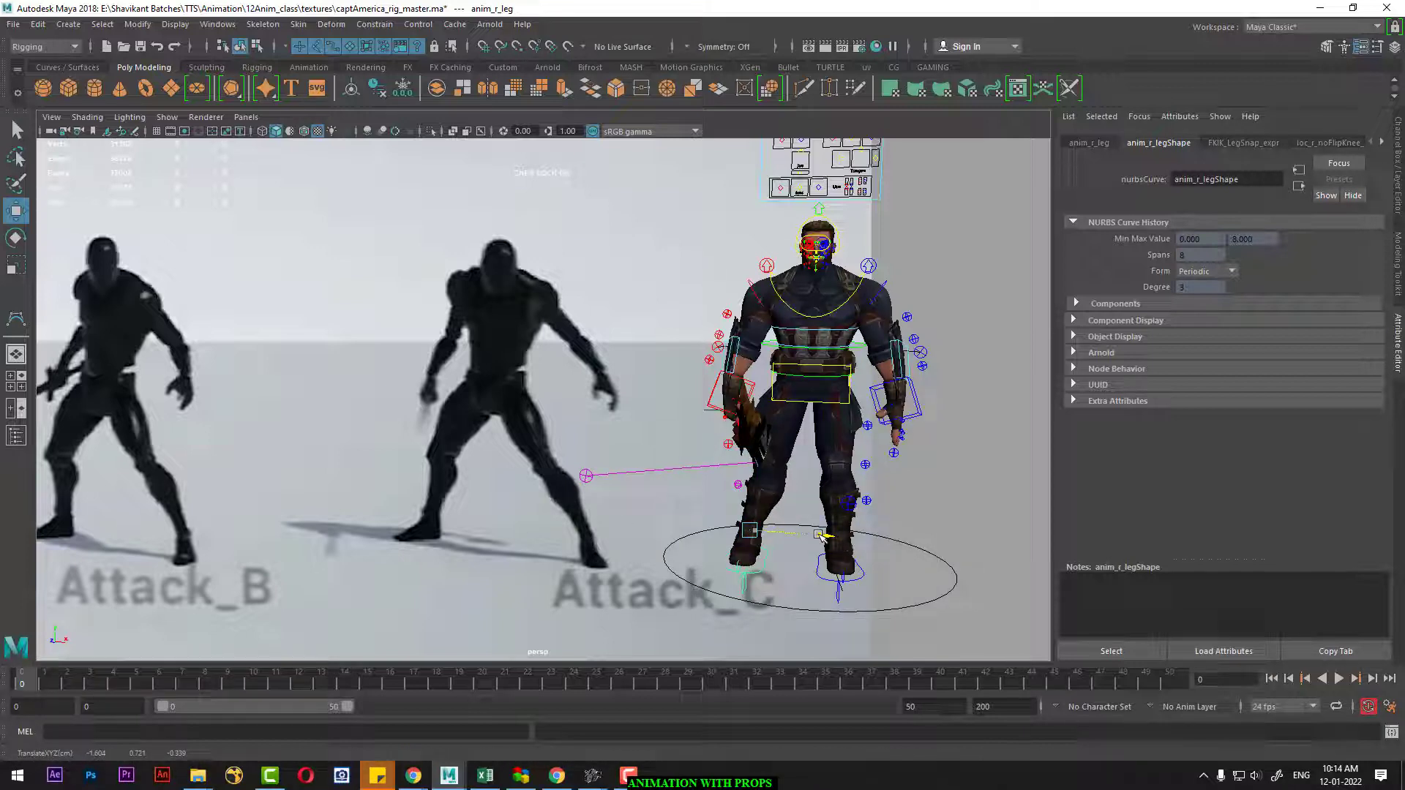
{"action": "key", "text": "e"}
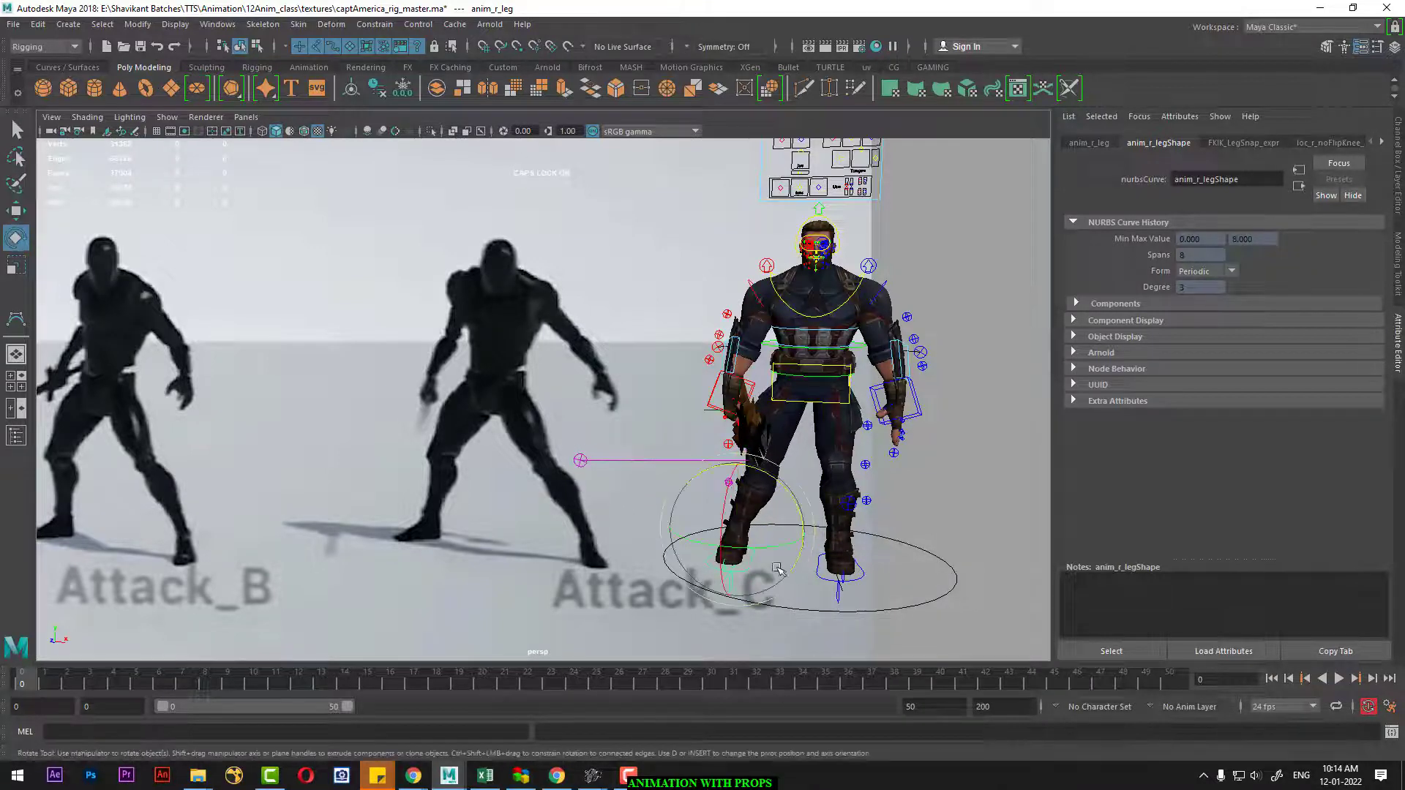
{"action": "left_click_drag", "start_coordinate": [766, 543], "coordinate": [699, 554]}
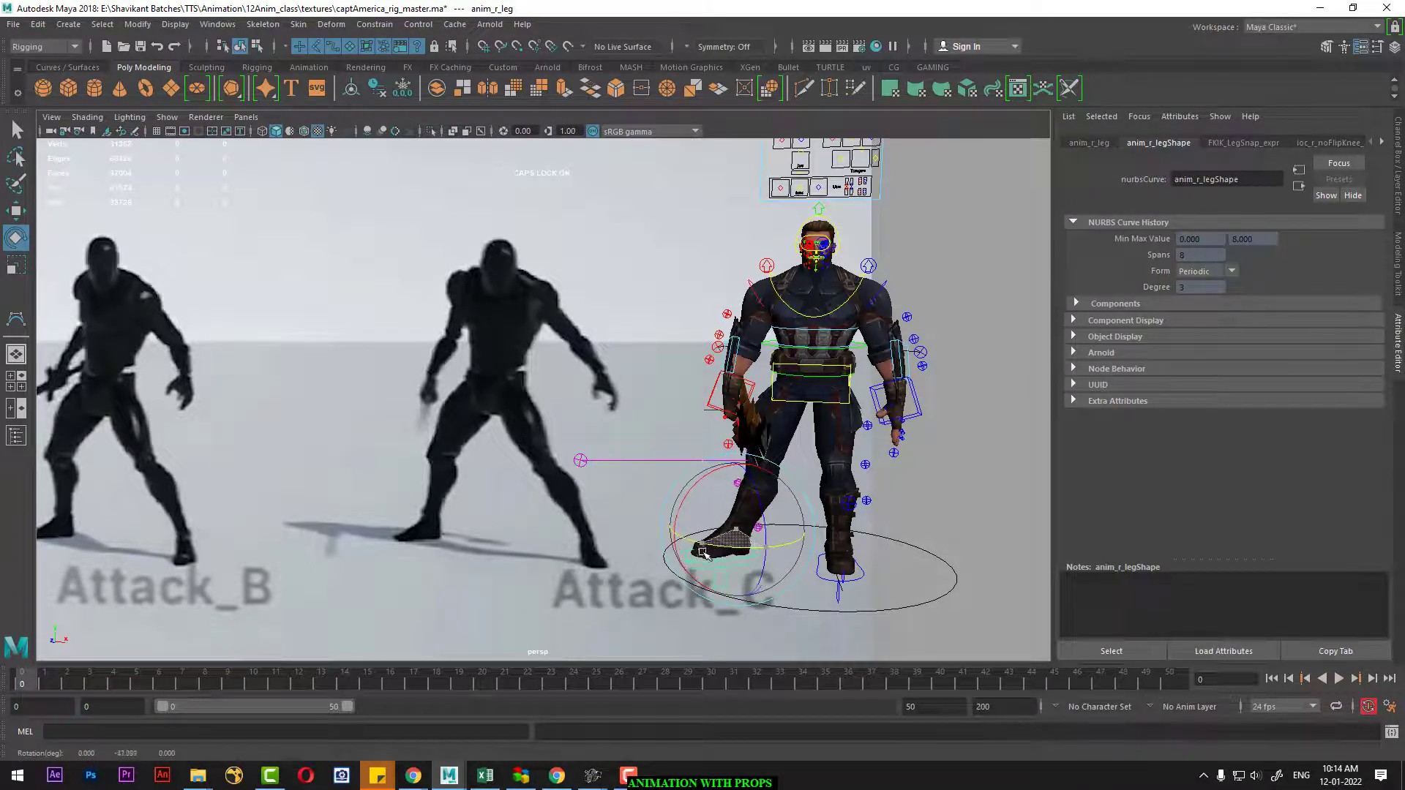
Shift the hip control to move the hips and upper body left.
{"action": "scroll", "coordinate": [732, 556], "scroll_direction": "up", "scroll_amount": 2}
{"action": "scroll", "coordinate": [775, 559], "scroll_direction": "up", "scroll_amount": 2}
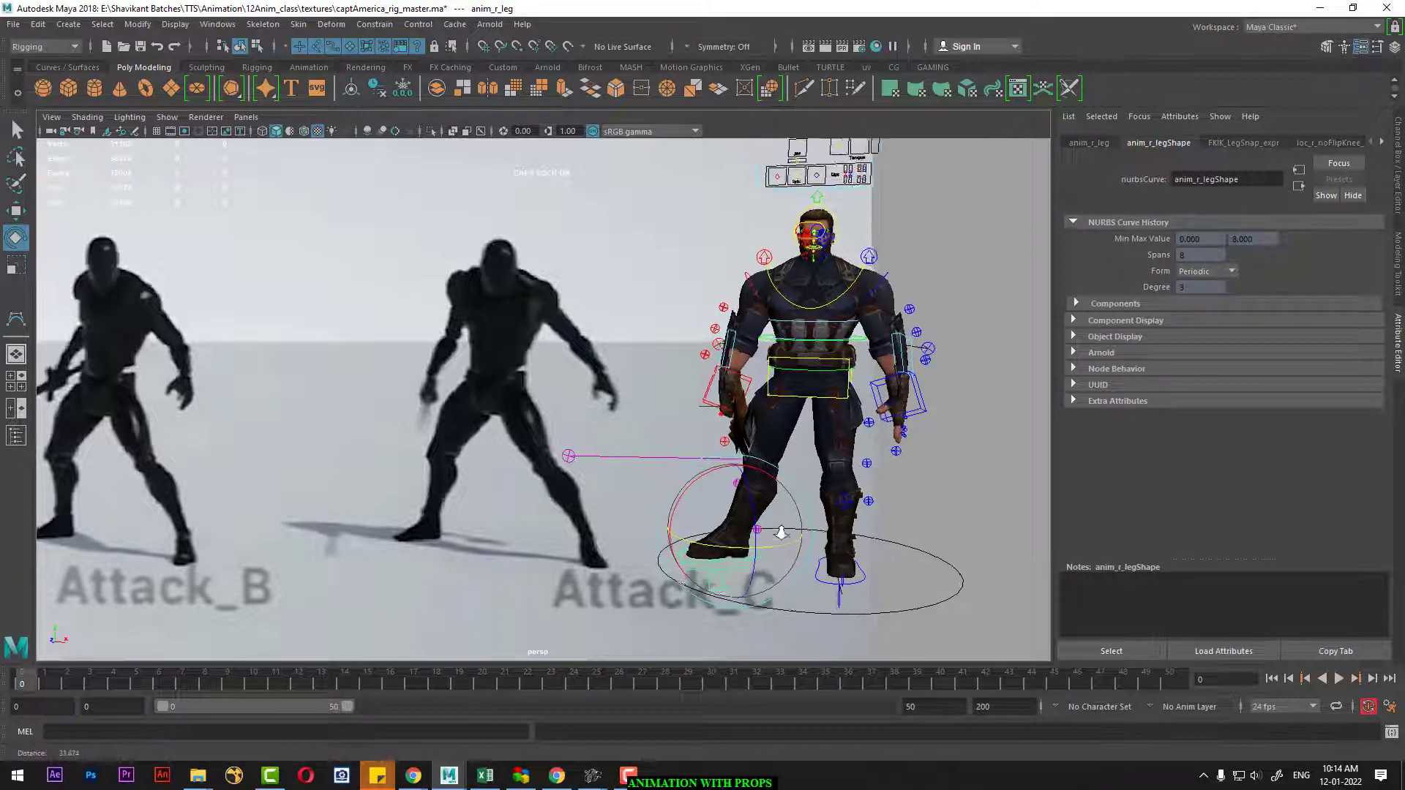
{"action": "scroll", "coordinate": [838, 562], "scroll_direction": "up", "scroll_amount": 3}
{"action": "scroll", "coordinate": [835, 559], "scroll_direction": "up", "scroll_amount": 2}
{"action": "scroll", "coordinate": [819, 545], "scroll_direction": "up", "scroll_amount": 2}
{"action": "scroll", "coordinate": [802, 533], "scroll_direction": "up", "scroll_amount": 2}
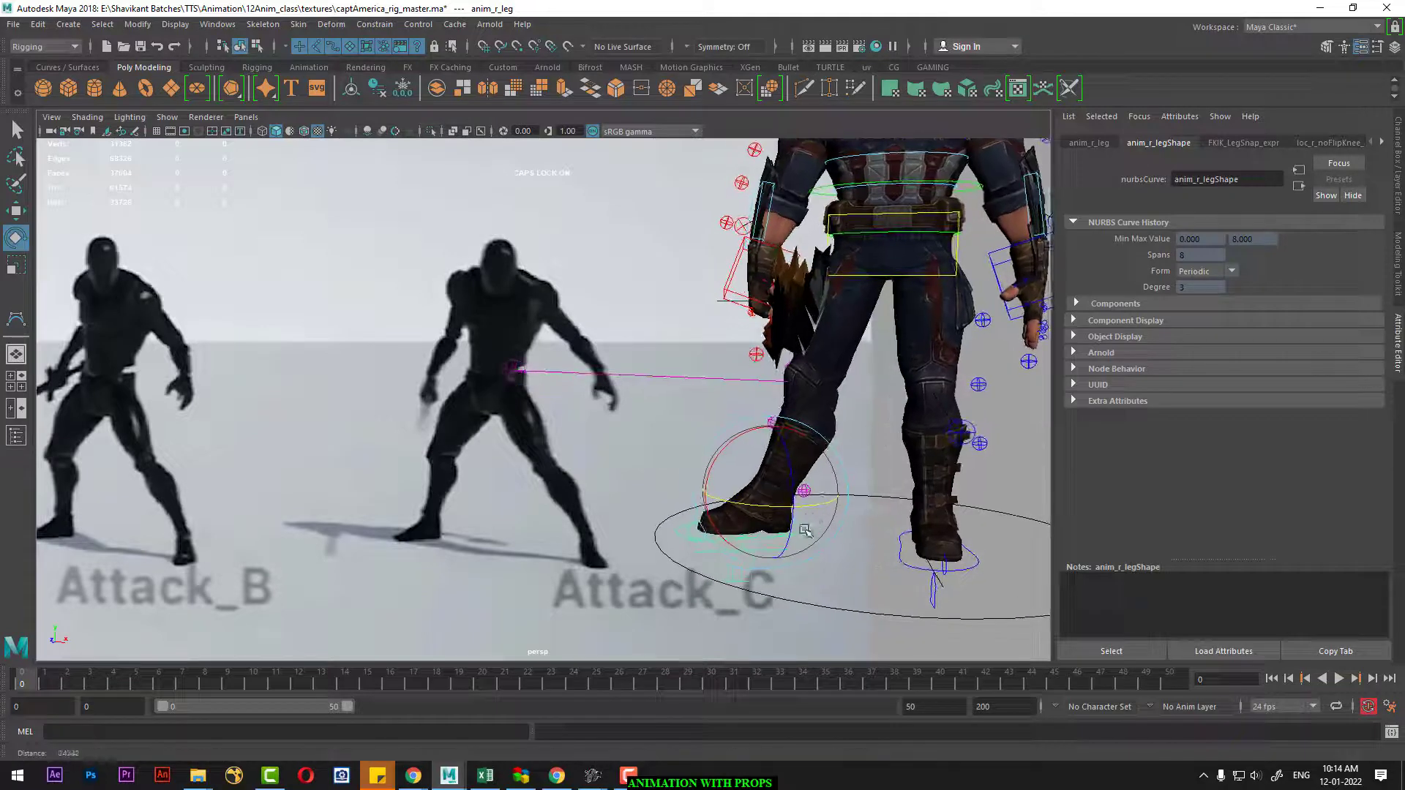
{"action": "scroll", "coordinate": [797, 530], "scroll_direction": "down", "scroll_amount": 1}
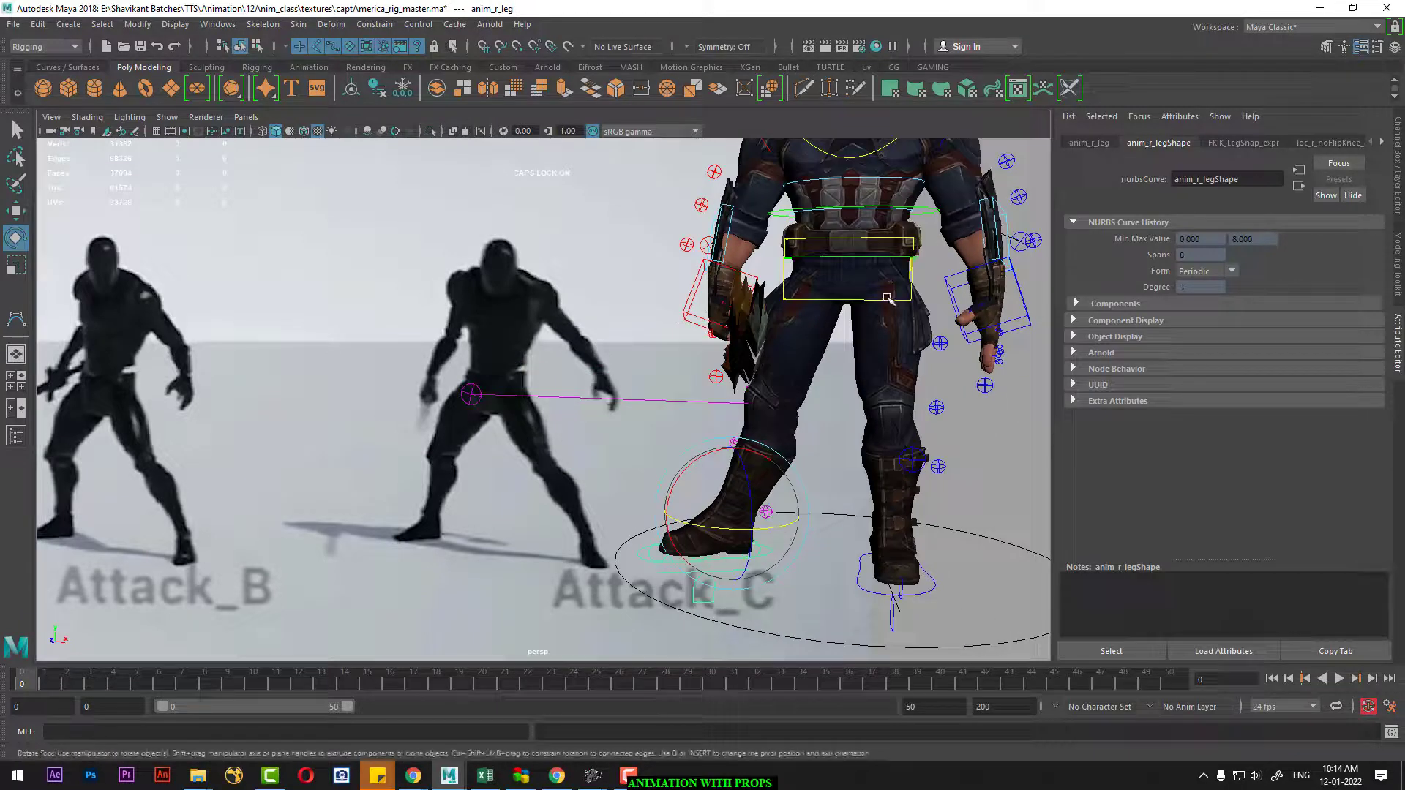
{"action": "left_click", "coordinate": [862, 300]}
{"action": "key", "text": "w"}
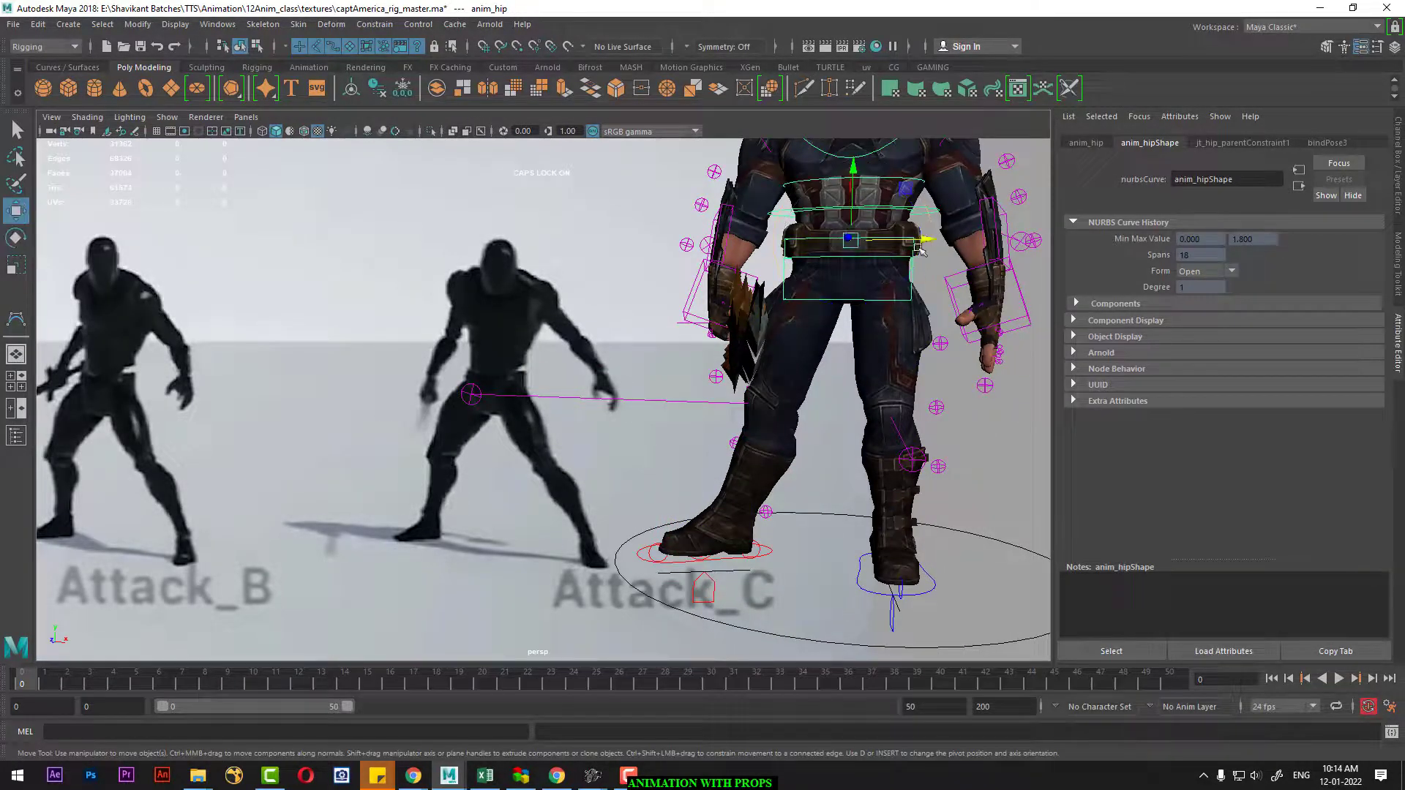
{"action": "left_click_drag", "start_coordinate": [923, 239], "coordinate": [905, 244]}
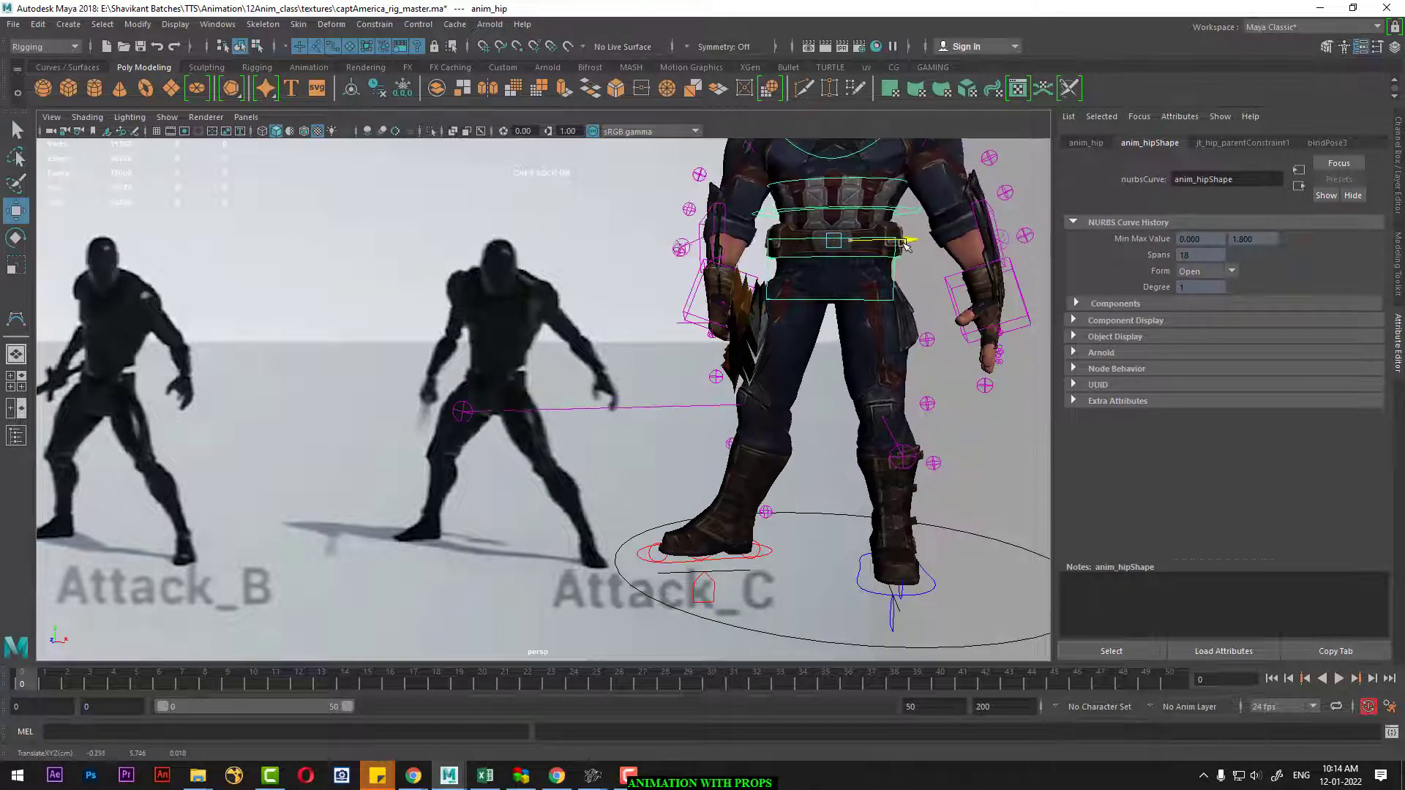
Move the right foot further left and the right hand slightly left.
{"action": "left_click", "coordinate": [741, 555]}
{"action": "left_click_drag", "start_coordinate": [799, 524], "coordinate": [792, 518]}
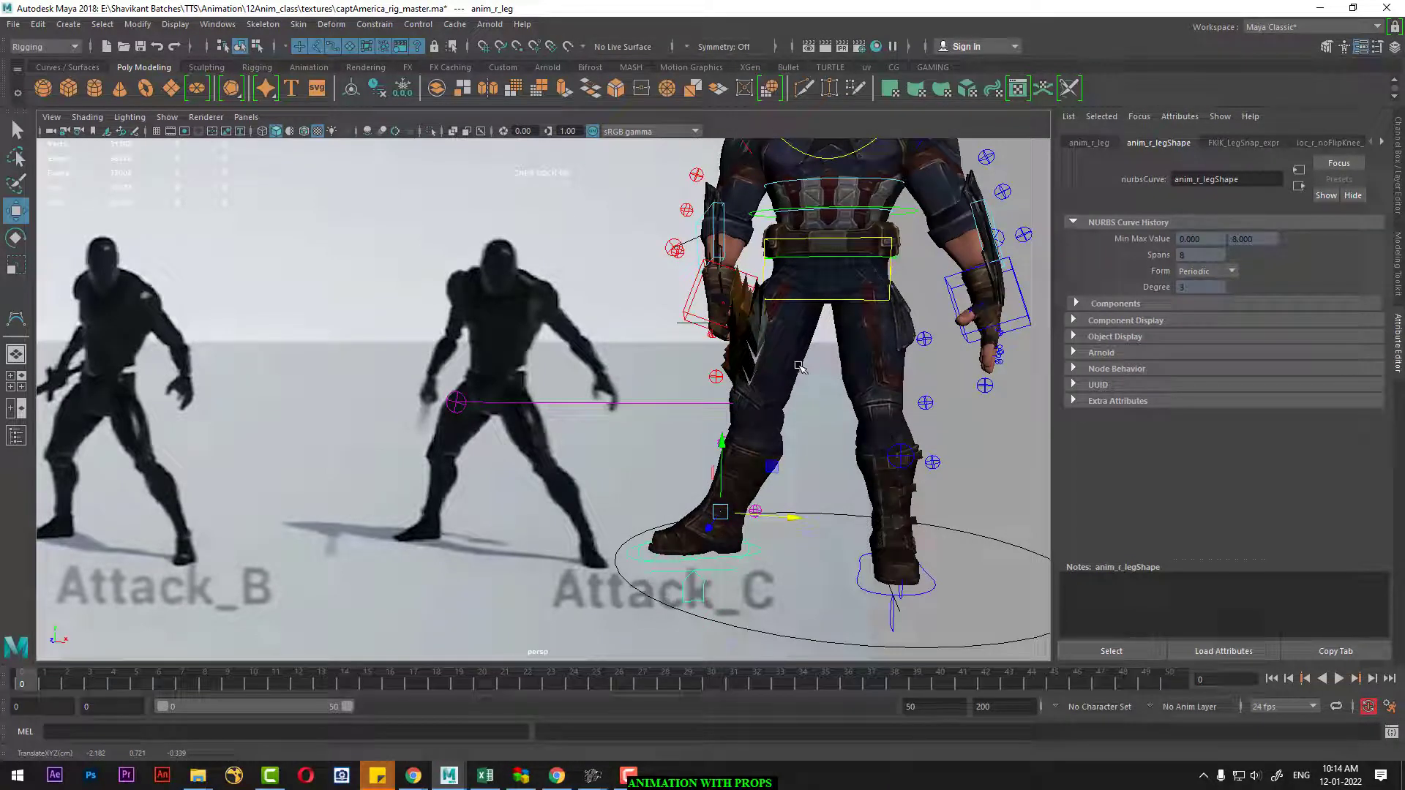
{"action": "left_click", "coordinate": [715, 377]}
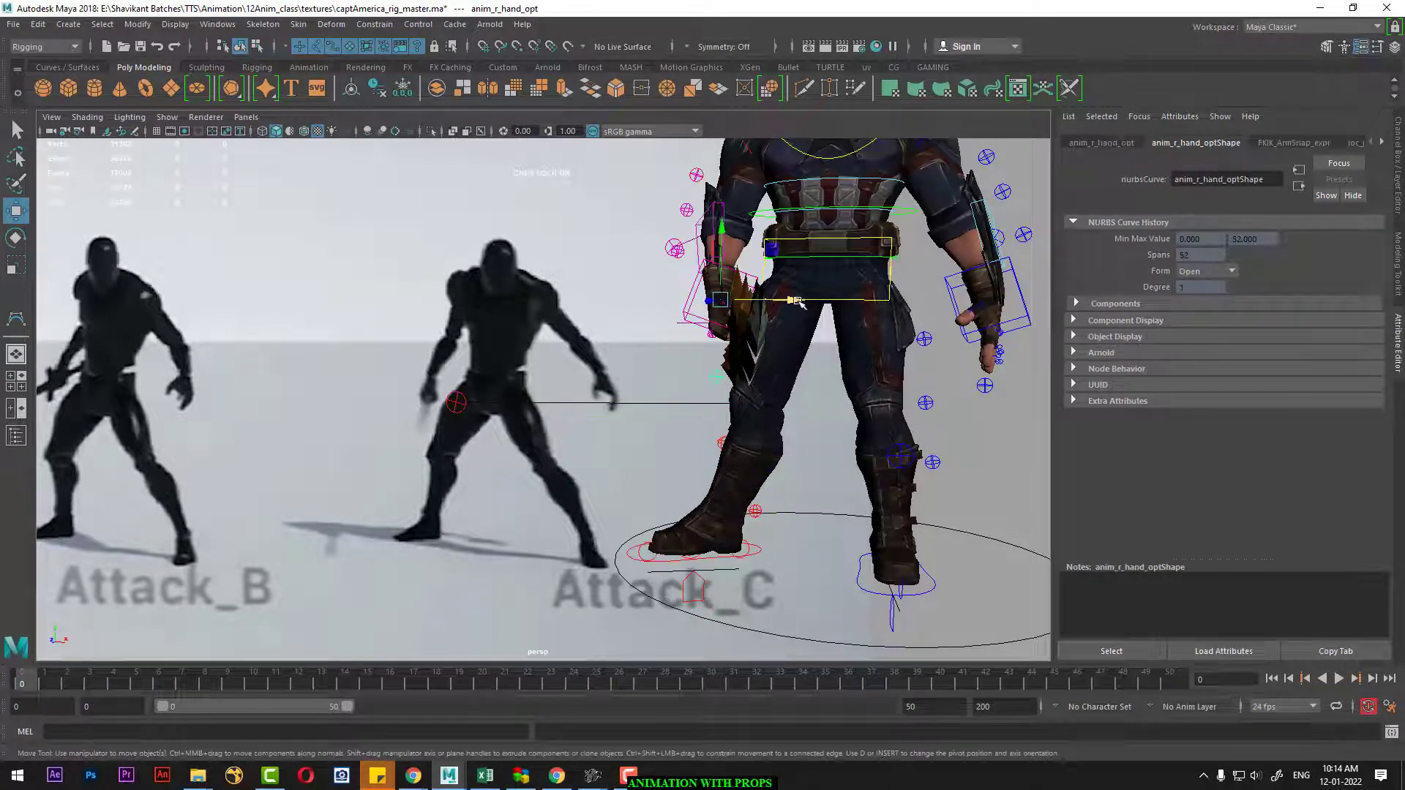
{"action": "left_click_drag", "start_coordinate": [796, 300], "coordinate": [791, 302]}
{"action": "left_click", "coordinate": [855, 302]}
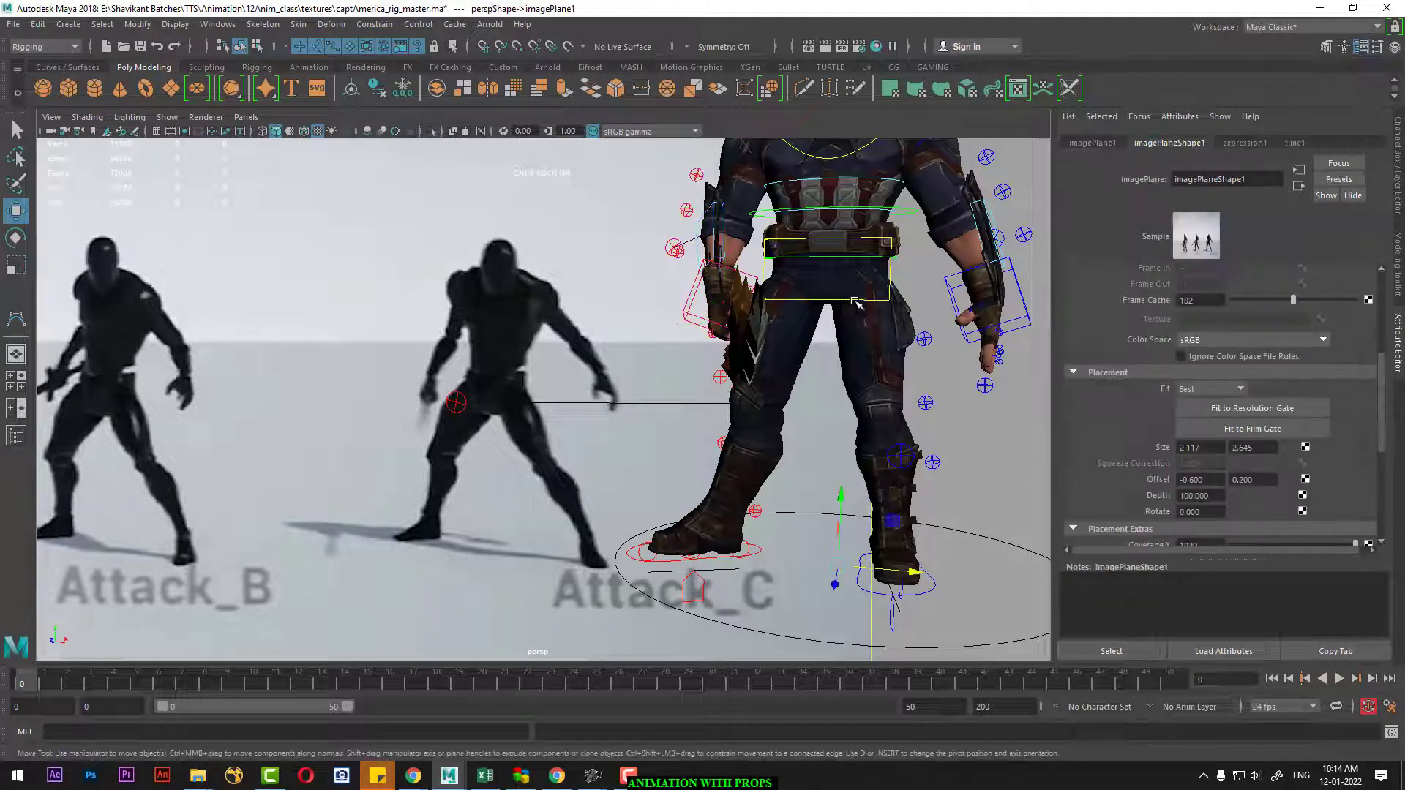
{"action": "left_click", "coordinate": [839, 302]}
{"action": "middle_click_drag", "start_coordinate": [867, 423], "coordinate": [836, 408], "text": "alt"}
{"action": "left_click", "coordinate": [895, 578]}
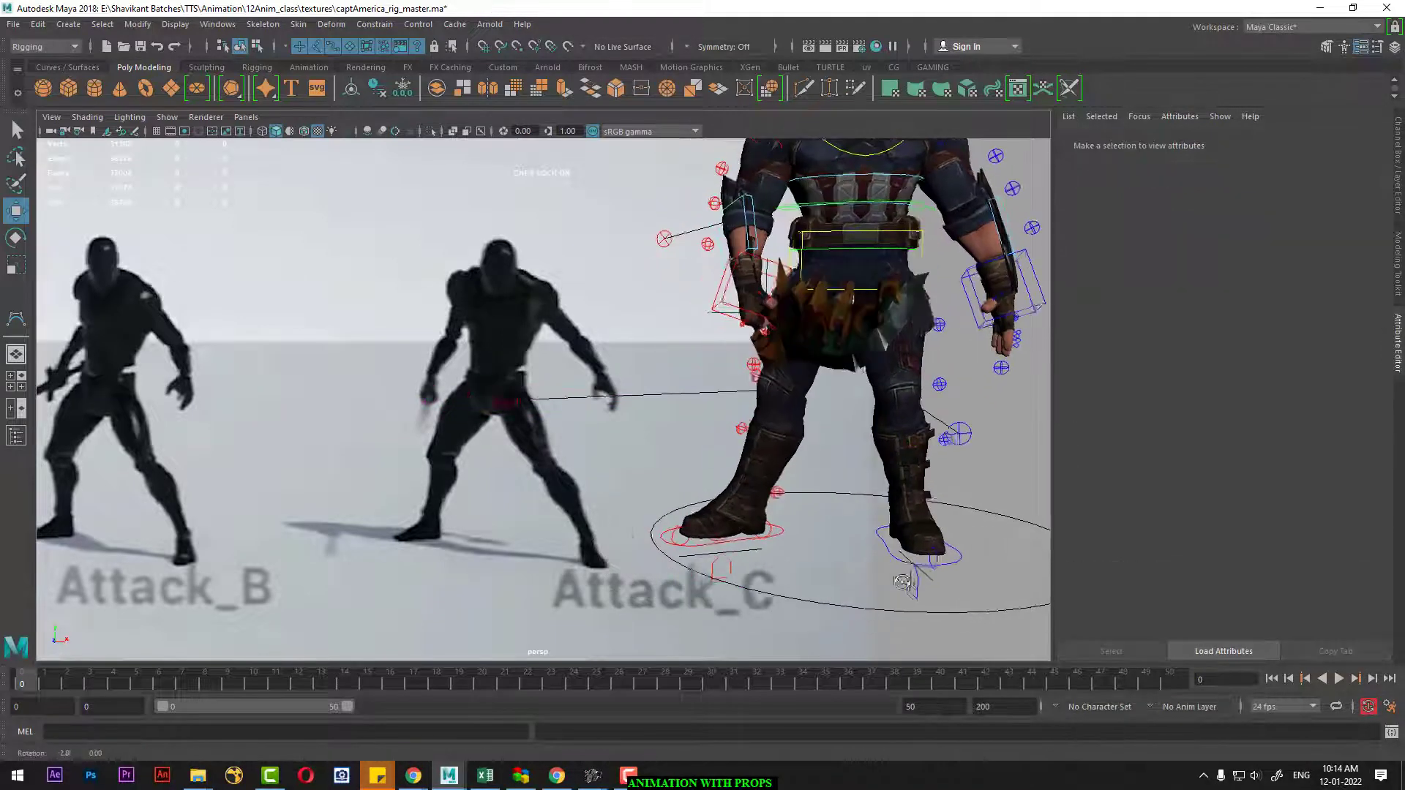
{"action": "mouse_move", "coordinate": [894, 579]}
{"action": "middle_mouse_down", "text": "alt"}
{"action": "mouse_move", "coordinate": [915, 573]}
{"action": "mouse_move", "coordinate": [849, 567]}
{"action": "middle_mouse_up", "text": "alt"}
Move the left foot outward to the right, undoing a trial 38-degree rotation.
{"action": "left_click", "coordinate": [911, 571]}
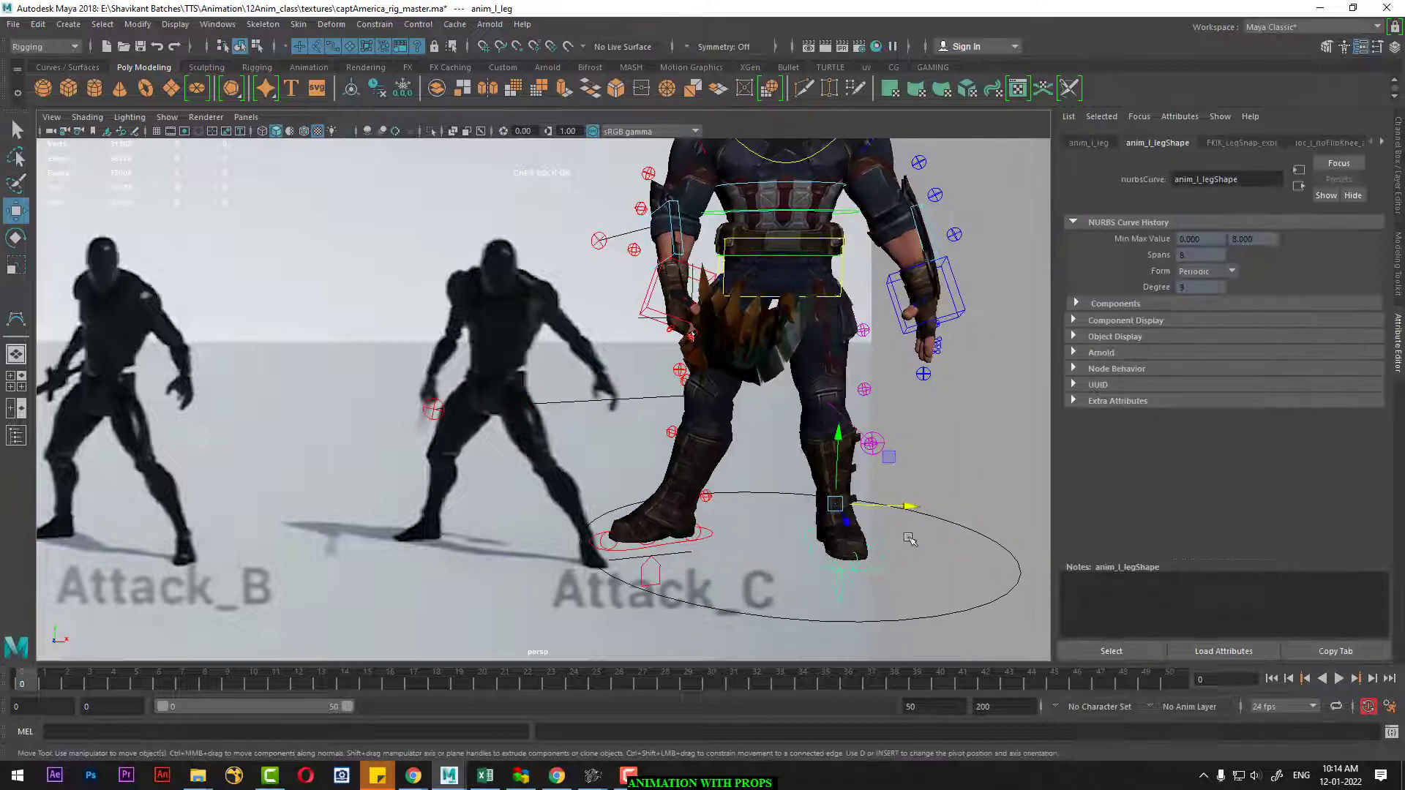
{"action": "left_click_drag", "start_coordinate": [911, 505], "coordinate": [924, 516]}
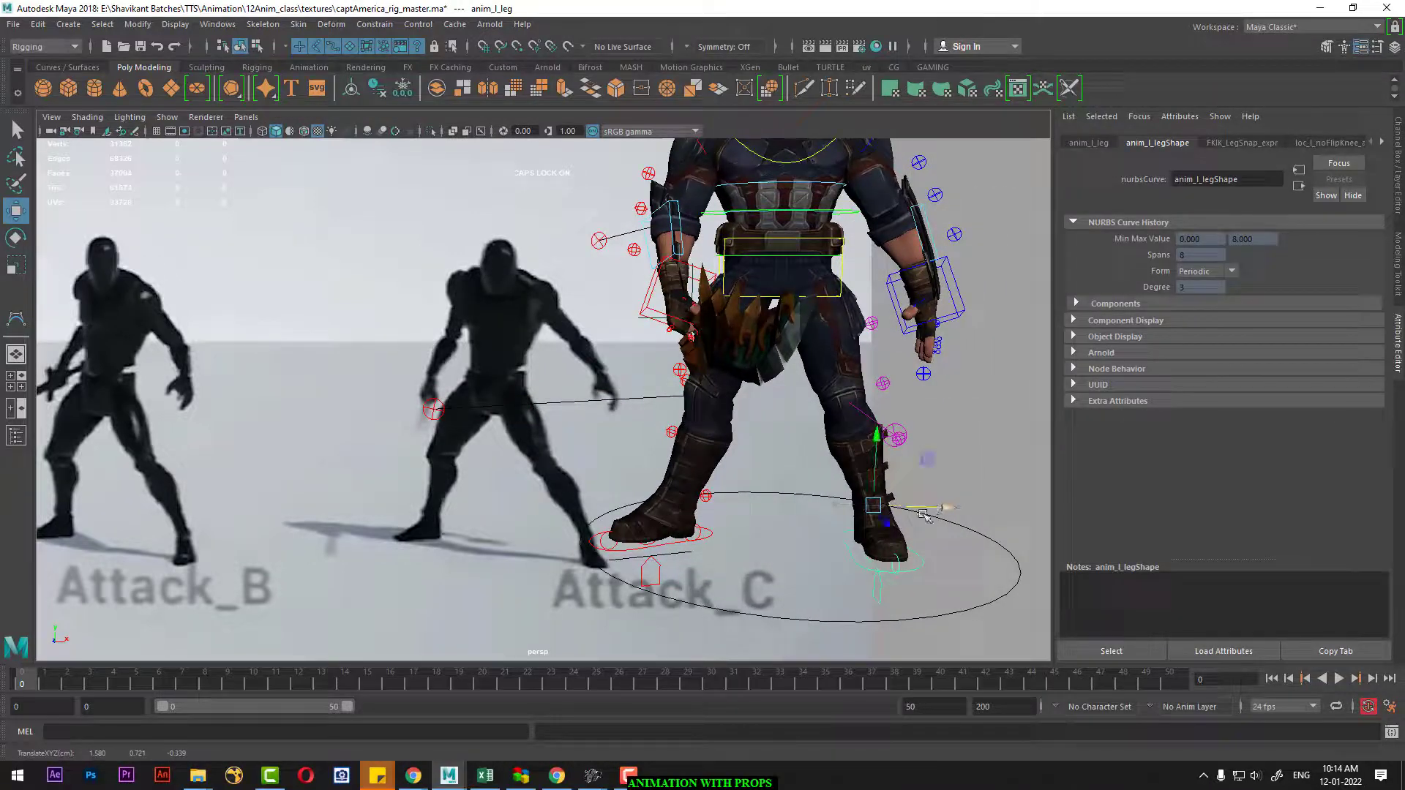
{"action": "key", "text": "e"}
{"action": "left_click_drag", "start_coordinate": [904, 521], "coordinate": [917, 508]}
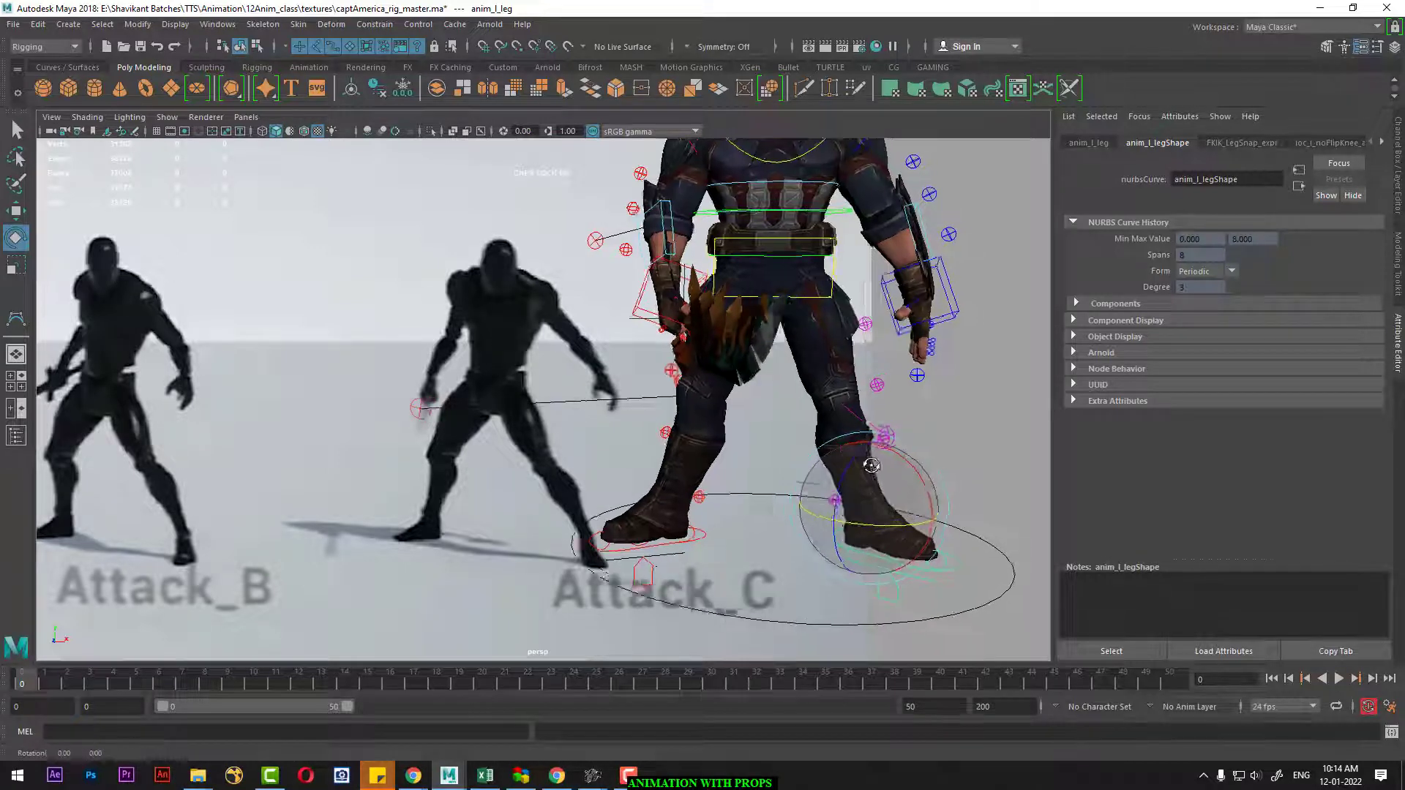
{"action": "key", "text": "ctrl+z"}
{"action": "key", "text": "ctrl+z"}
{"action": "key", "text": "ctrl+z"}
{"action": "key", "text": "w"}
Pull the left knee IK control outward beside the left leg, viewing the full body.
{"action": "left_click", "coordinate": [834, 473]}
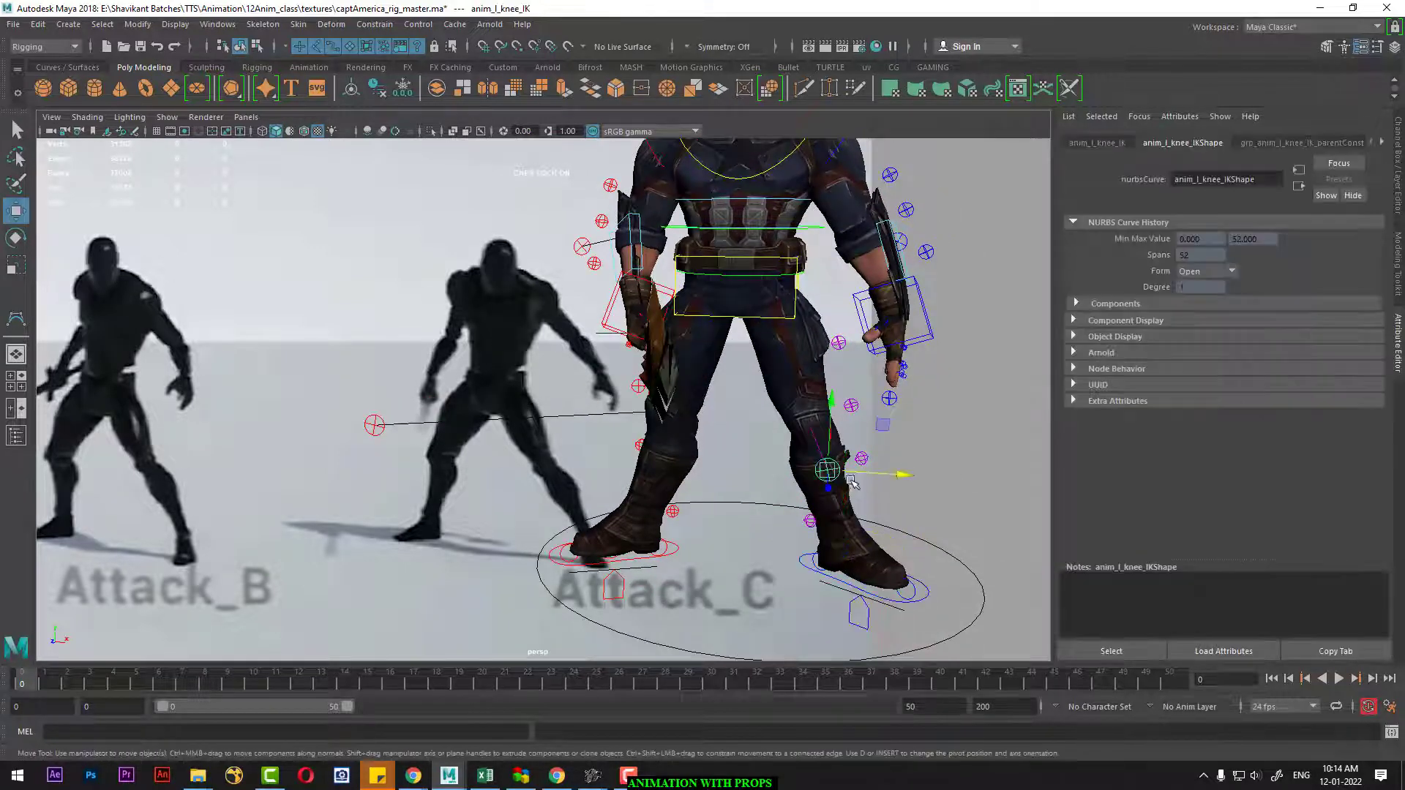
{"action": "mouse_move", "coordinate": [907, 477]}
{"action": "left_mouse_down"}
{"action": "mouse_move", "coordinate": [981, 476]}
{"action": "mouse_move", "coordinate": [1063, 429]}
{"action": "left_mouse_up"}
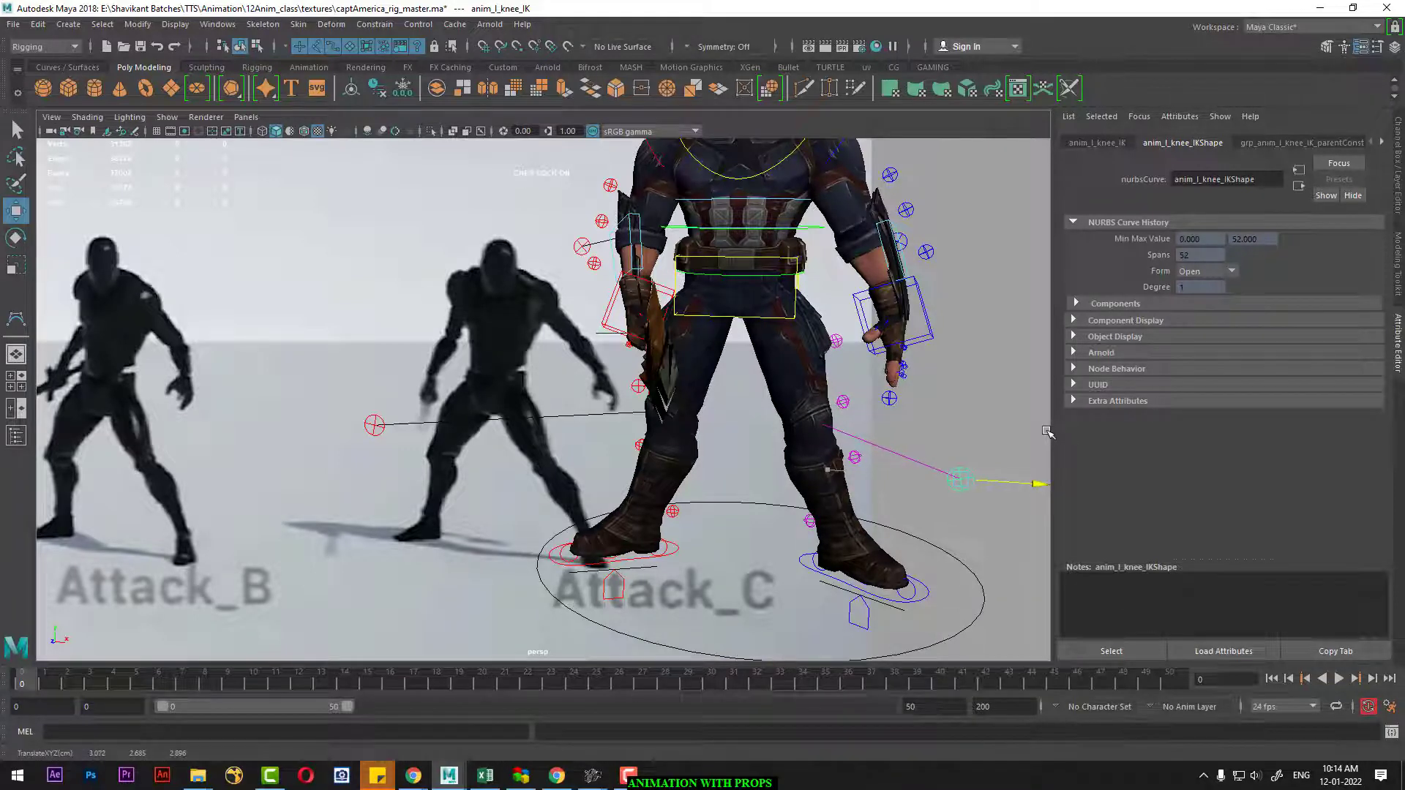
{"action": "scroll", "coordinate": [725, 542], "scroll_direction": "down", "scroll_amount": 2}
{"action": "scroll", "coordinate": [726, 564], "scroll_direction": "down", "scroll_amount": 2}
{"action": "scroll", "coordinate": [729, 585], "scroll_direction": "down", "scroll_amount": 2}
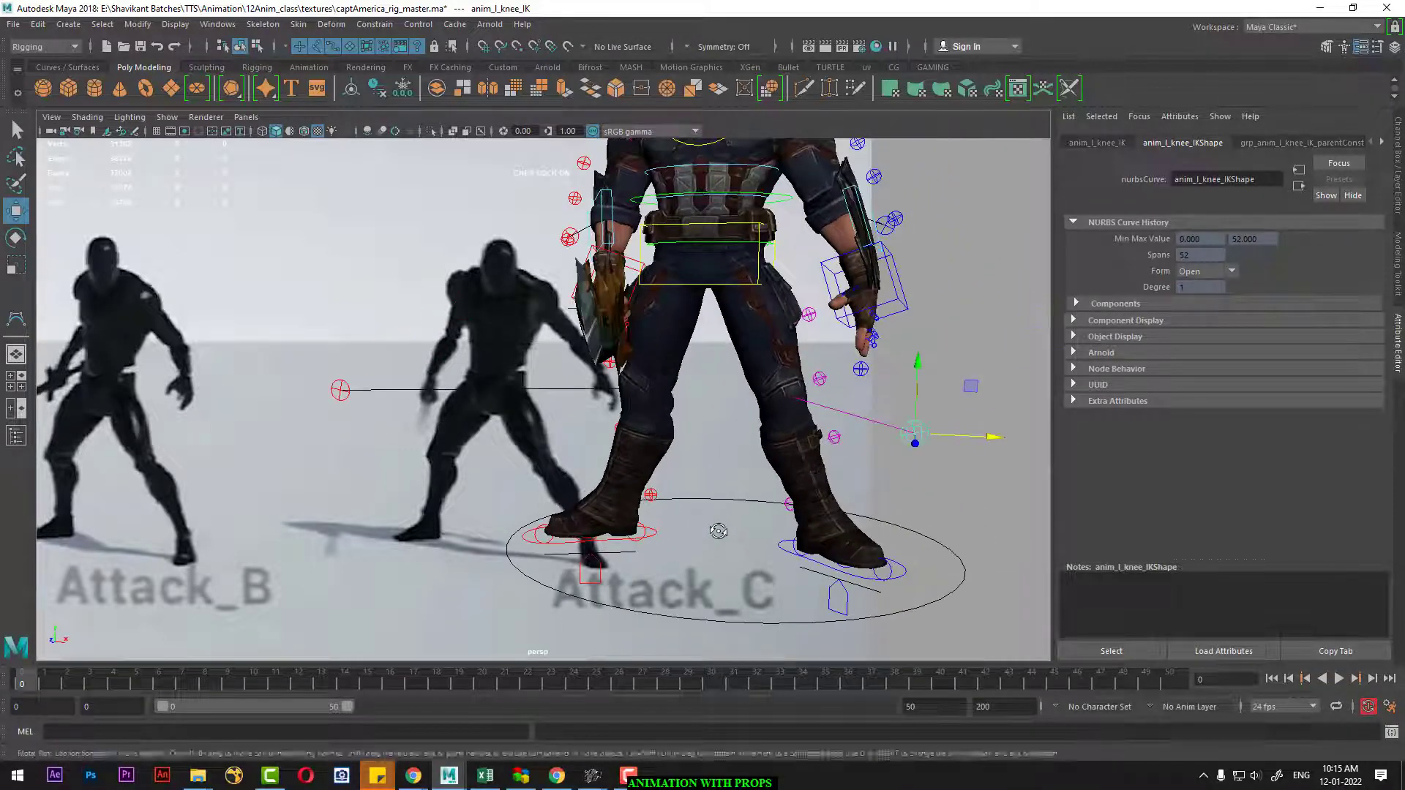
{"action": "scroll", "coordinate": [732, 608], "scroll_direction": "down", "scroll_amount": 2}
{"action": "scroll", "coordinate": [734, 600], "scroll_direction": "down", "scroll_amount": 2}
{"action": "scroll", "coordinate": [739, 563], "scroll_direction": "down", "scroll_amount": 2}
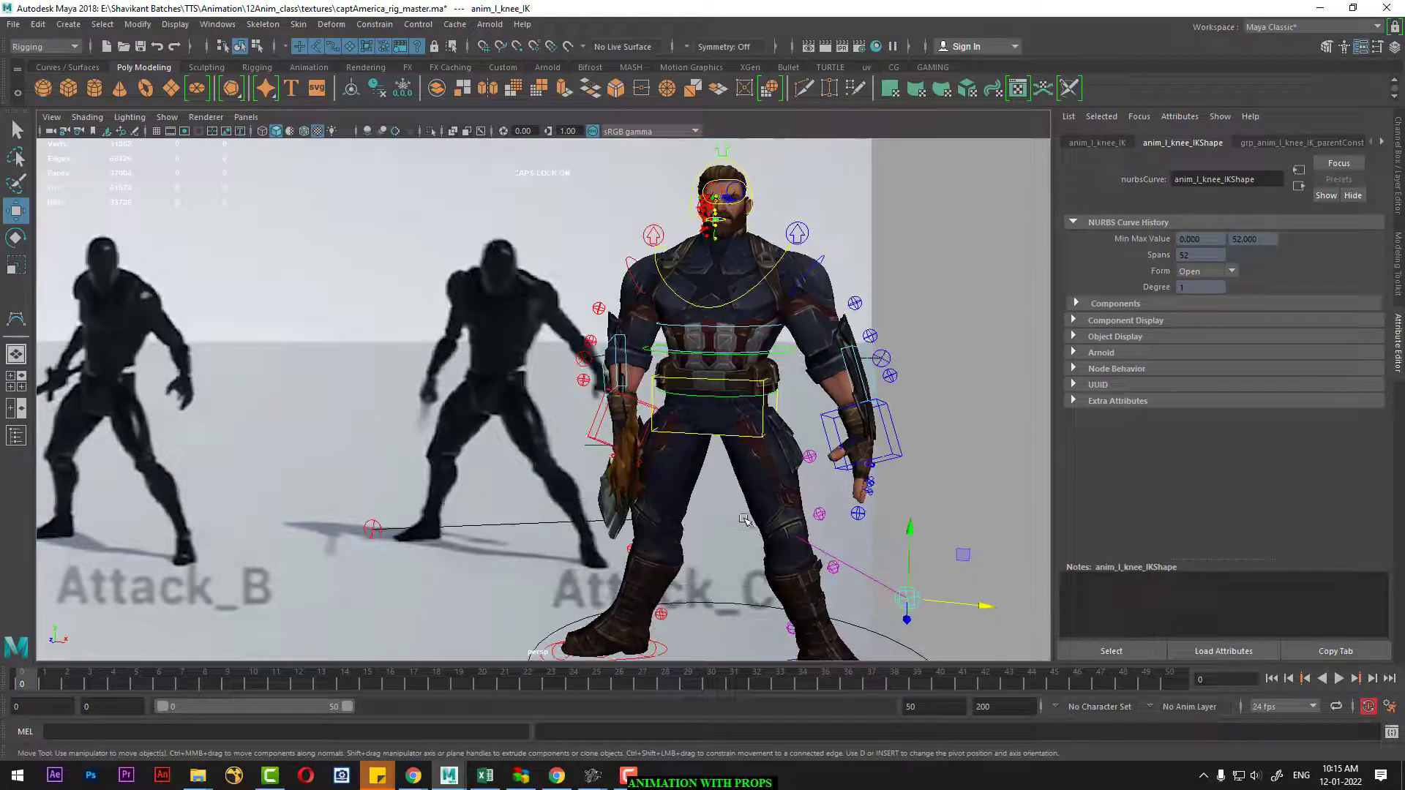
{"action": "left_click_drag", "start_coordinate": [769, 427], "coordinate": [668, 292], "text": "alt"}
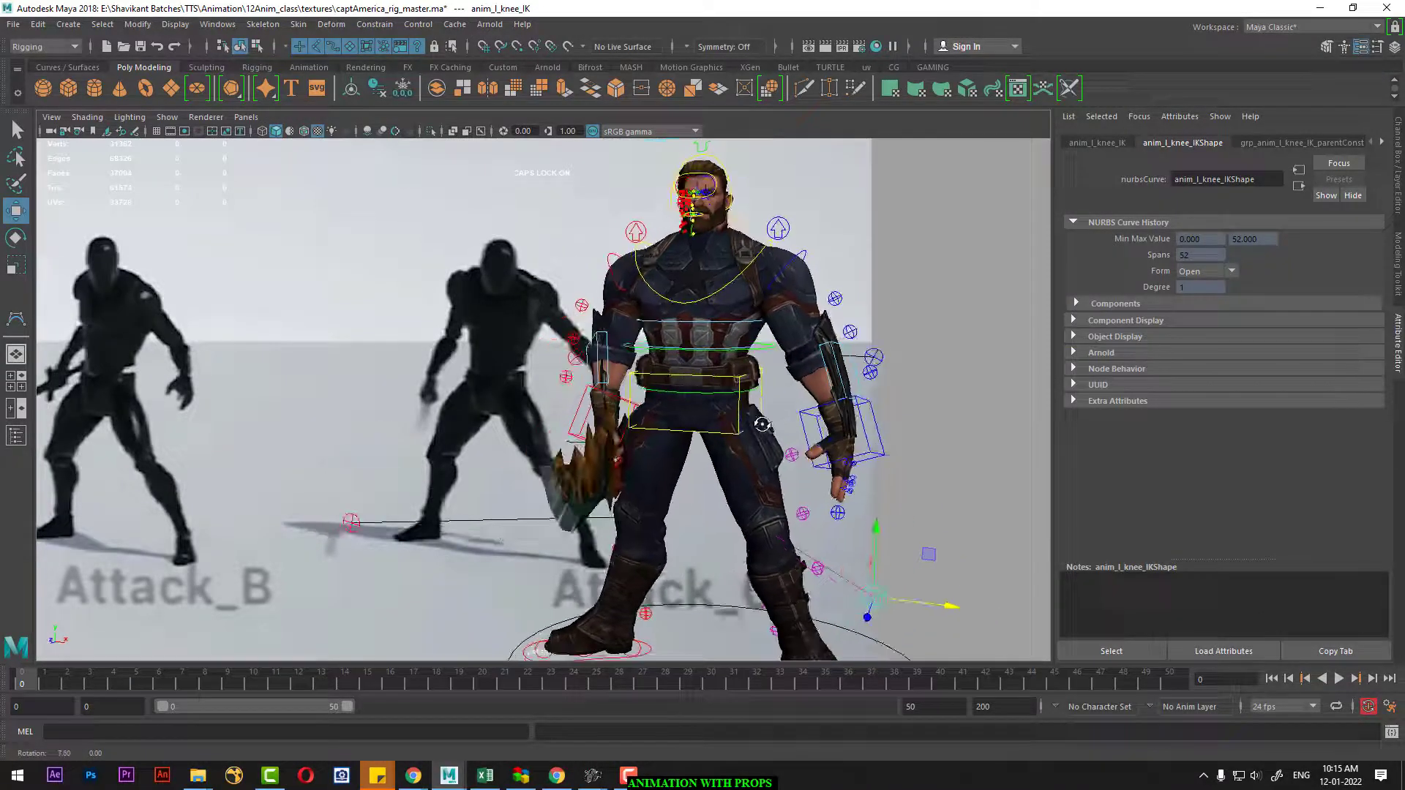
Twist the chest control slightly around its vertical axis.
{"action": "left_click", "coordinate": [686, 298]}
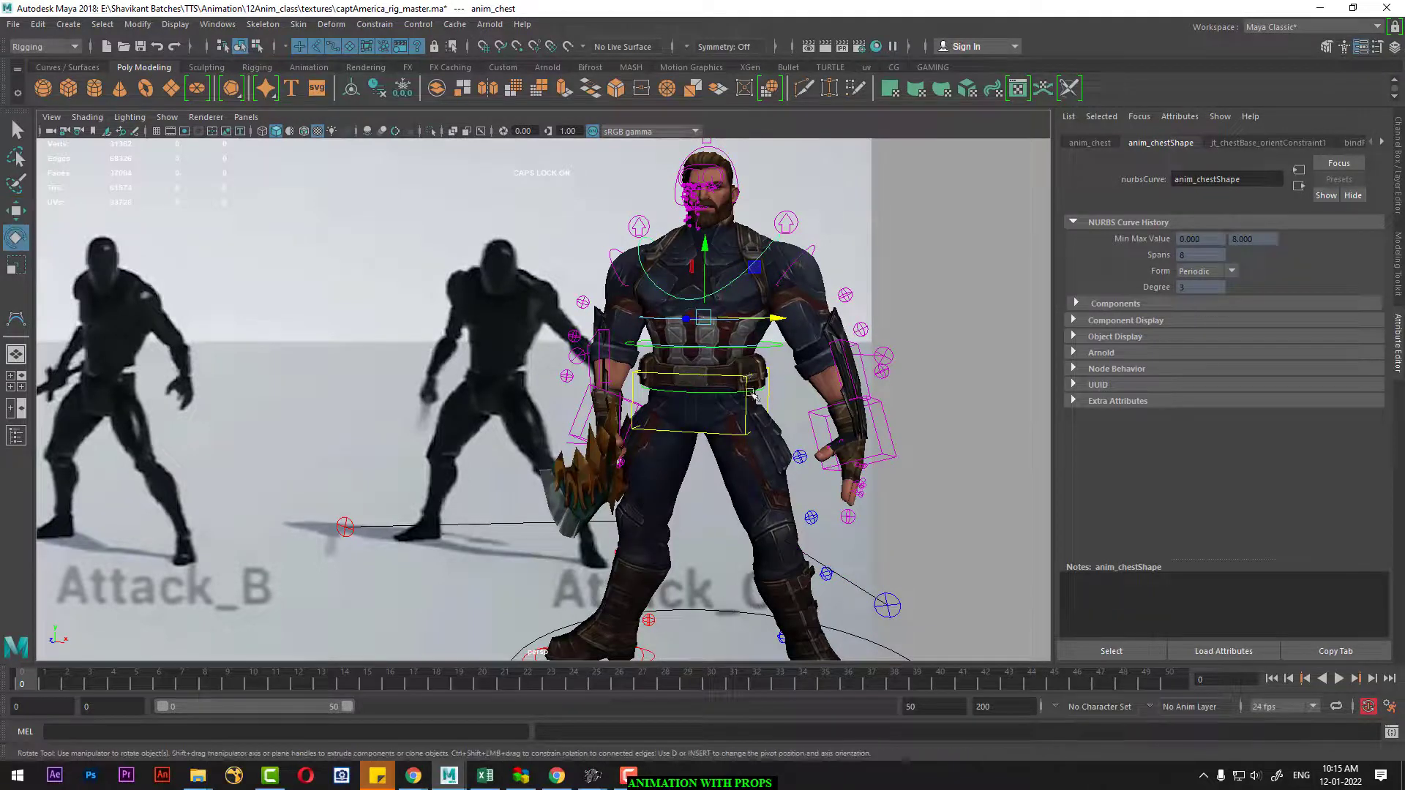
{"action": "key", "text": "e"}
{"action": "left_click_drag", "start_coordinate": [747, 322], "coordinate": [725, 320]}
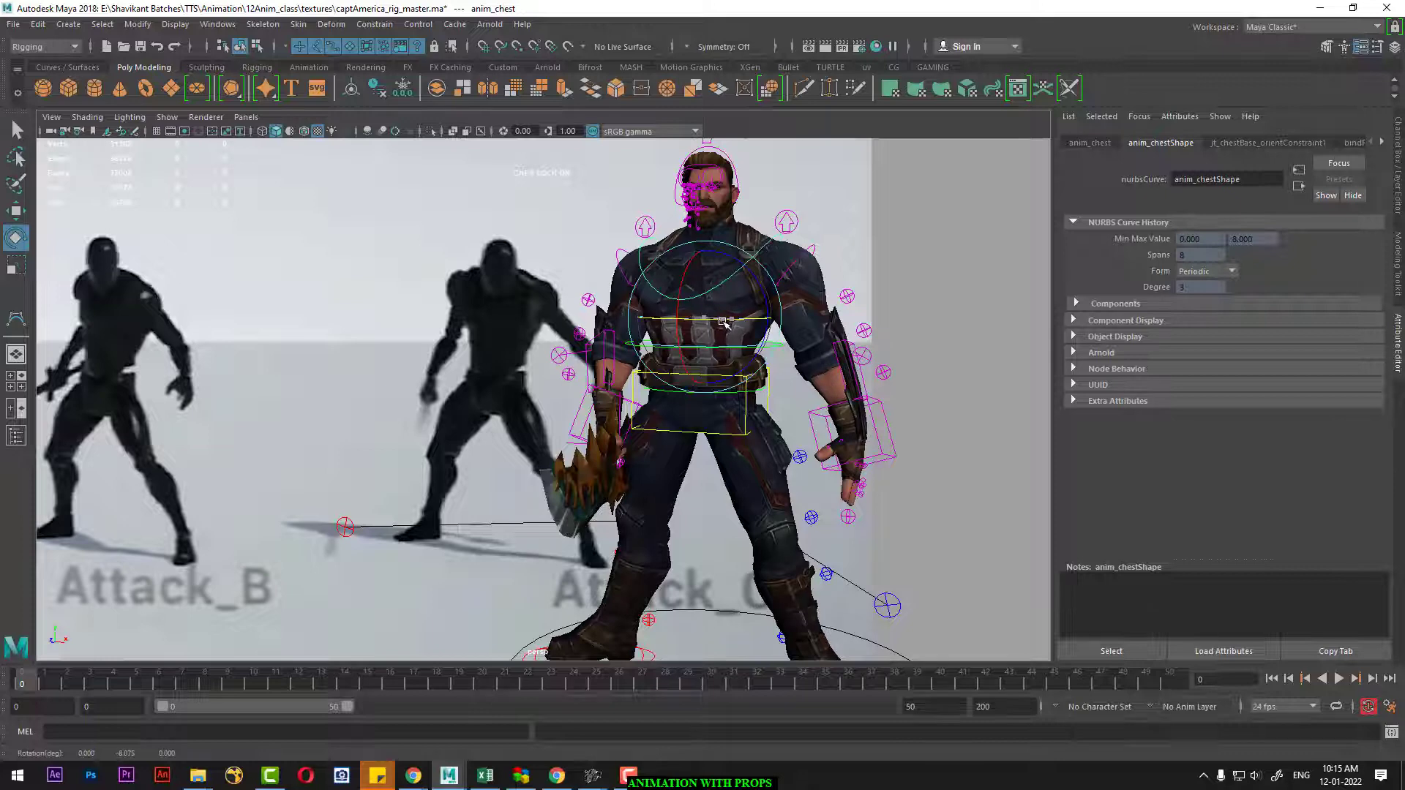
{"action": "left_click_drag", "start_coordinate": [725, 322], "coordinate": [933, 458], "text": "alt"}
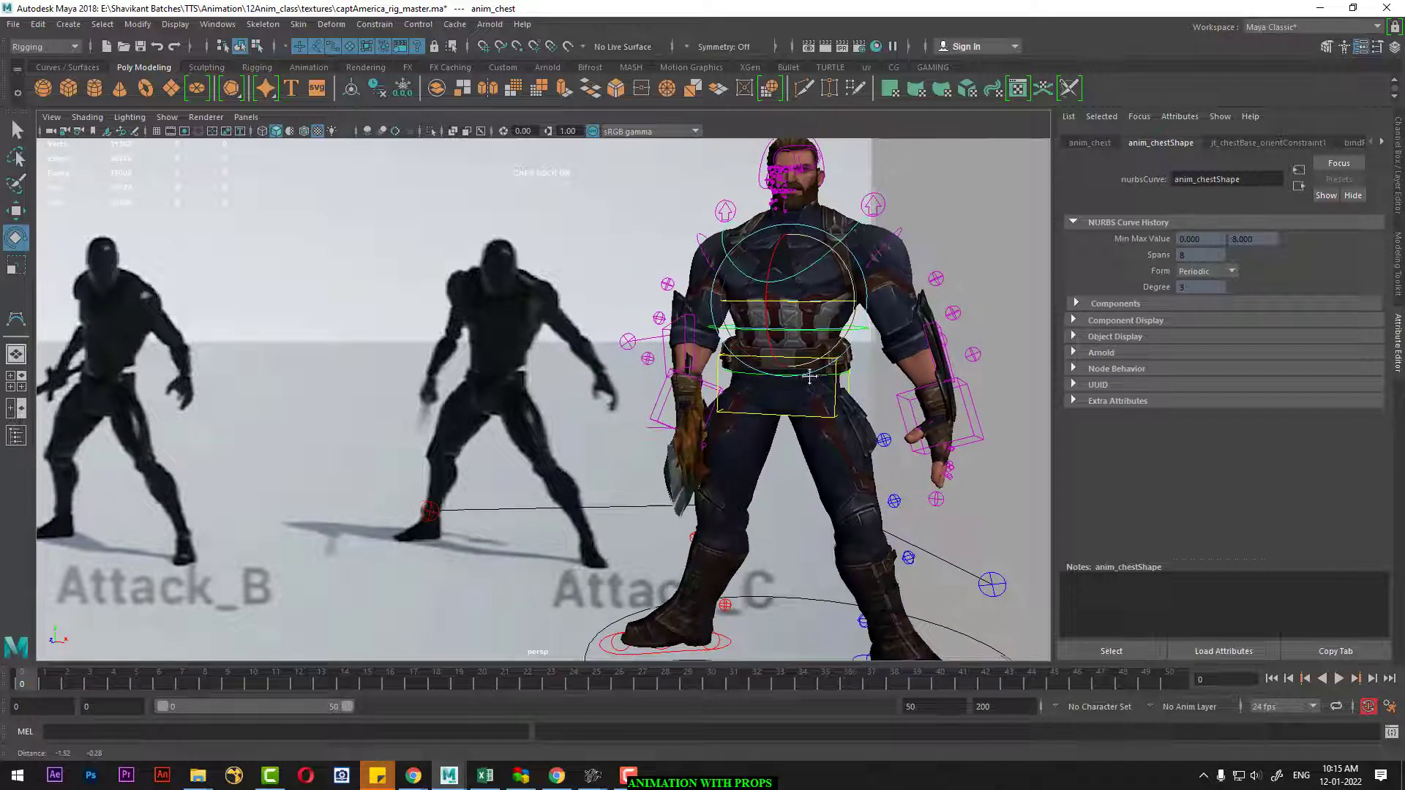
Move the left hand IK control outward along X and tilt it about 3.4 degrees.
{"action": "left_click", "coordinate": [978, 441]}
{"action": "left_click", "coordinate": [963, 437]}
{"action": "key", "text": "w"}
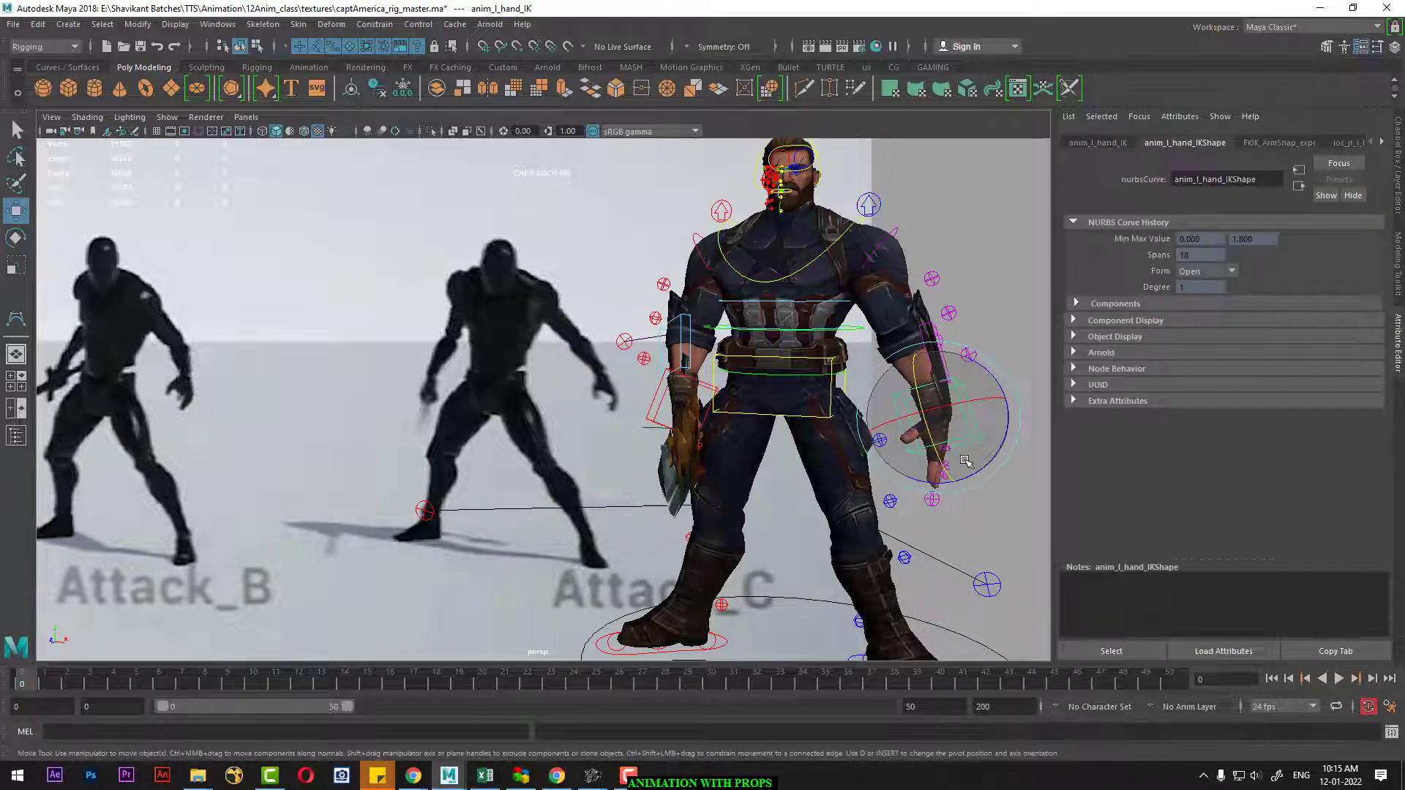
{"action": "left_click_drag", "start_coordinate": [1010, 418], "coordinate": [1027, 418]}
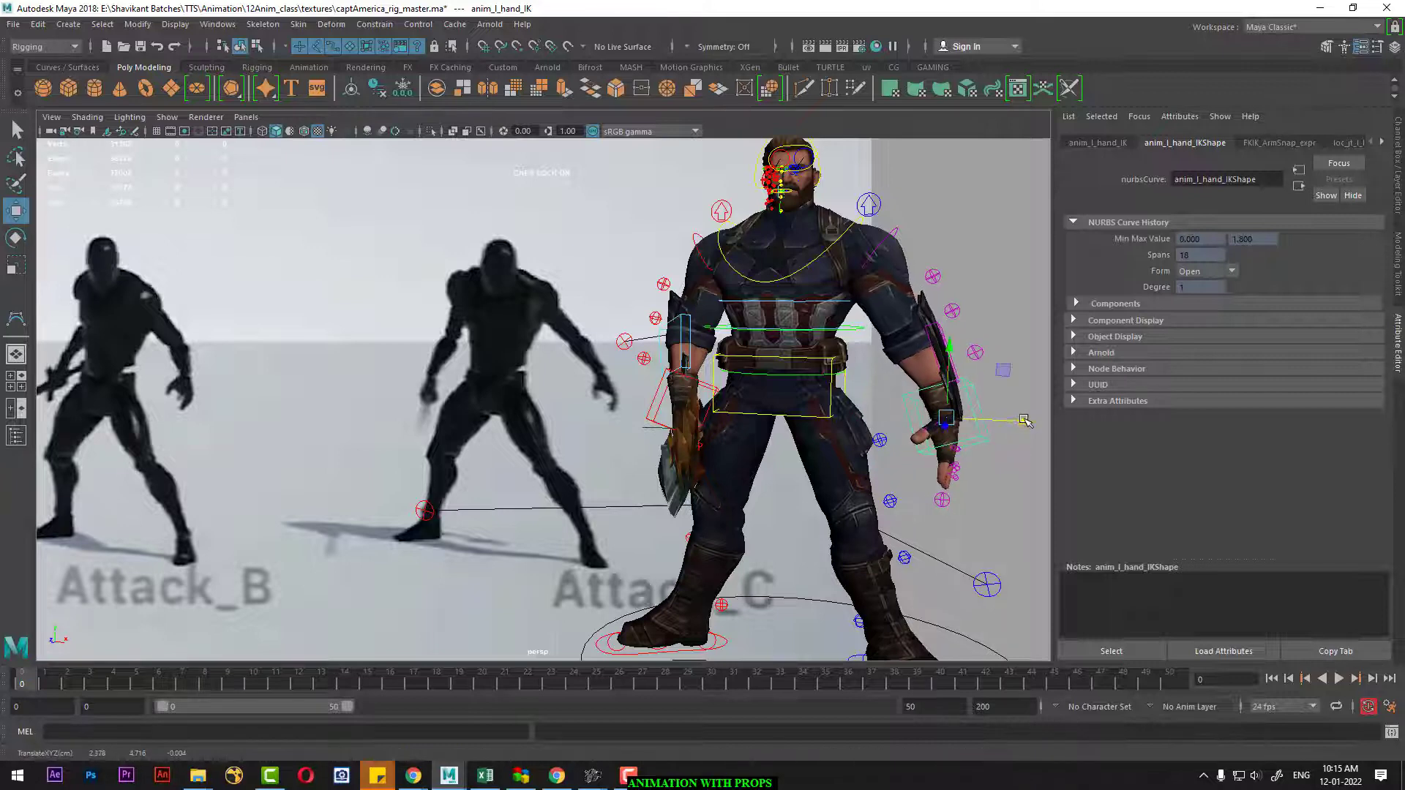
{"action": "key", "text": "e"}
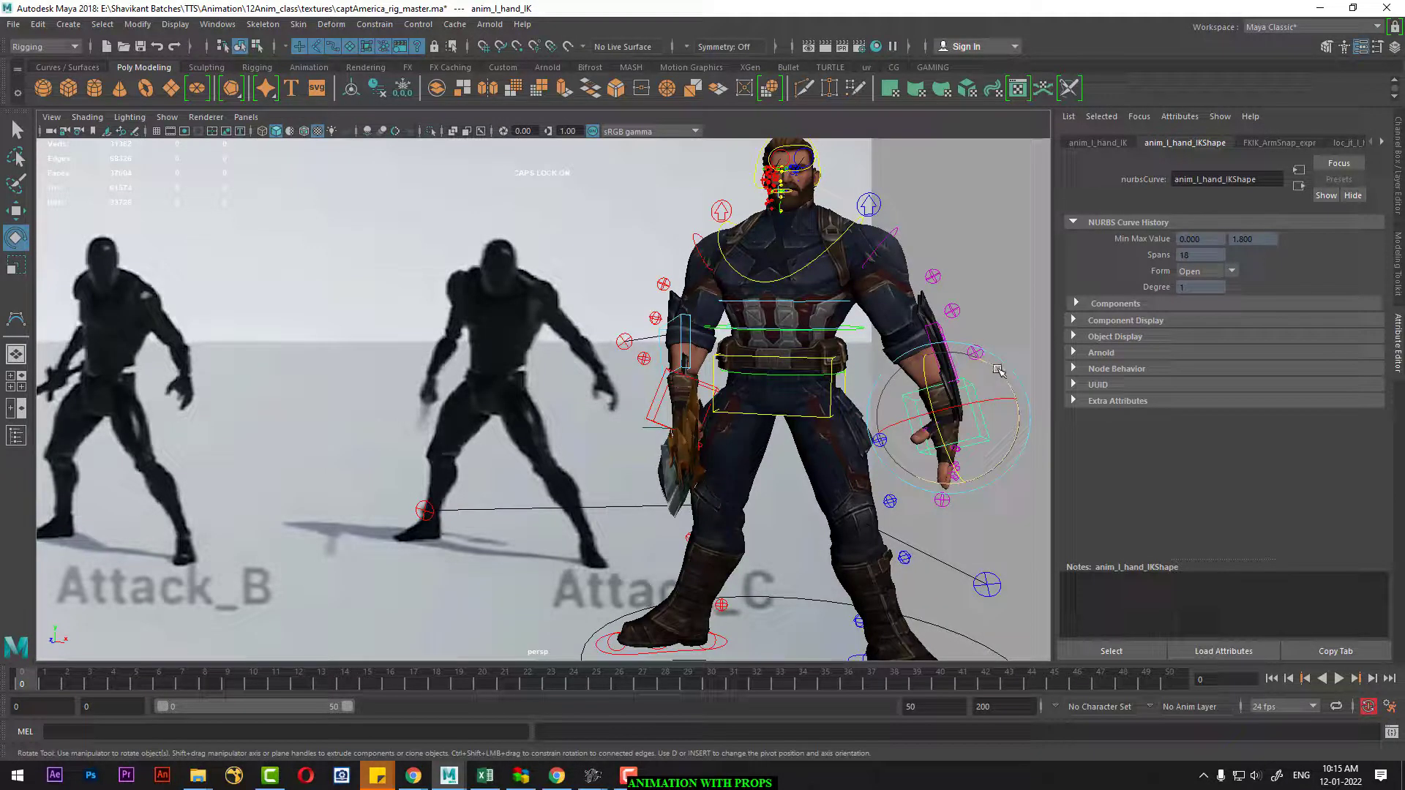
{"action": "left_click_drag", "start_coordinate": [998, 371], "coordinate": [989, 356]}
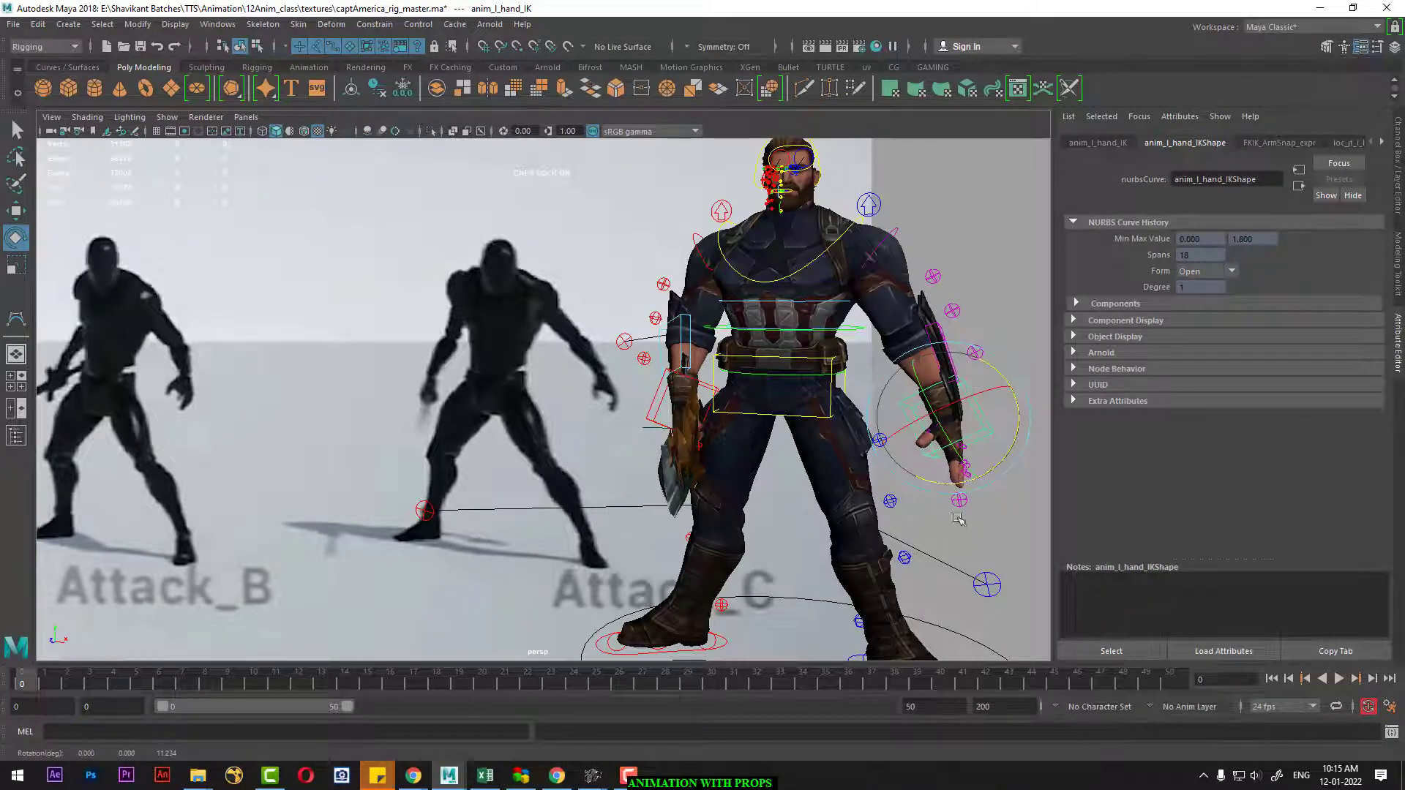
Zoom to the left hand and curl the middle finger down to about -24.8 degrees.
{"action": "scroll", "coordinate": [959, 519], "scroll_direction": "up", "scroll_amount": 2}
{"action": "scroll", "coordinate": [915, 542], "scroll_direction": "up", "scroll_amount": 2}
{"action": "scroll", "coordinate": [864, 542], "scroll_direction": "up", "scroll_amount": 3}
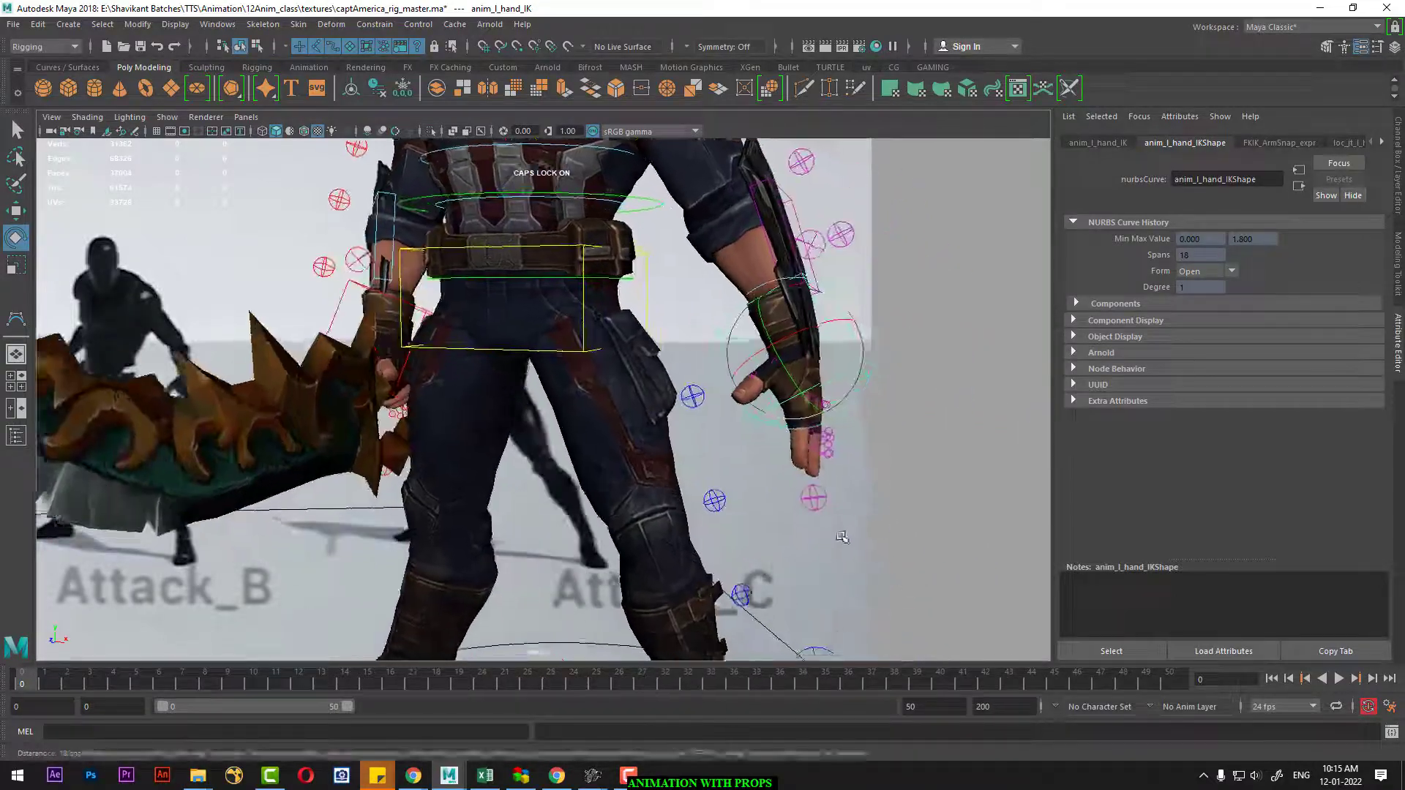
{"action": "scroll", "coordinate": [842, 537], "scroll_direction": "up", "scroll_amount": 2}
{"action": "scroll", "coordinate": [845, 527], "scroll_direction": "up", "scroll_amount": 1}
{"action": "scroll", "coordinate": [849, 515], "scroll_direction": "up", "scroll_amount": 2}
{"action": "scroll", "coordinate": [855, 500], "scroll_direction": "up", "scroll_amount": 2}
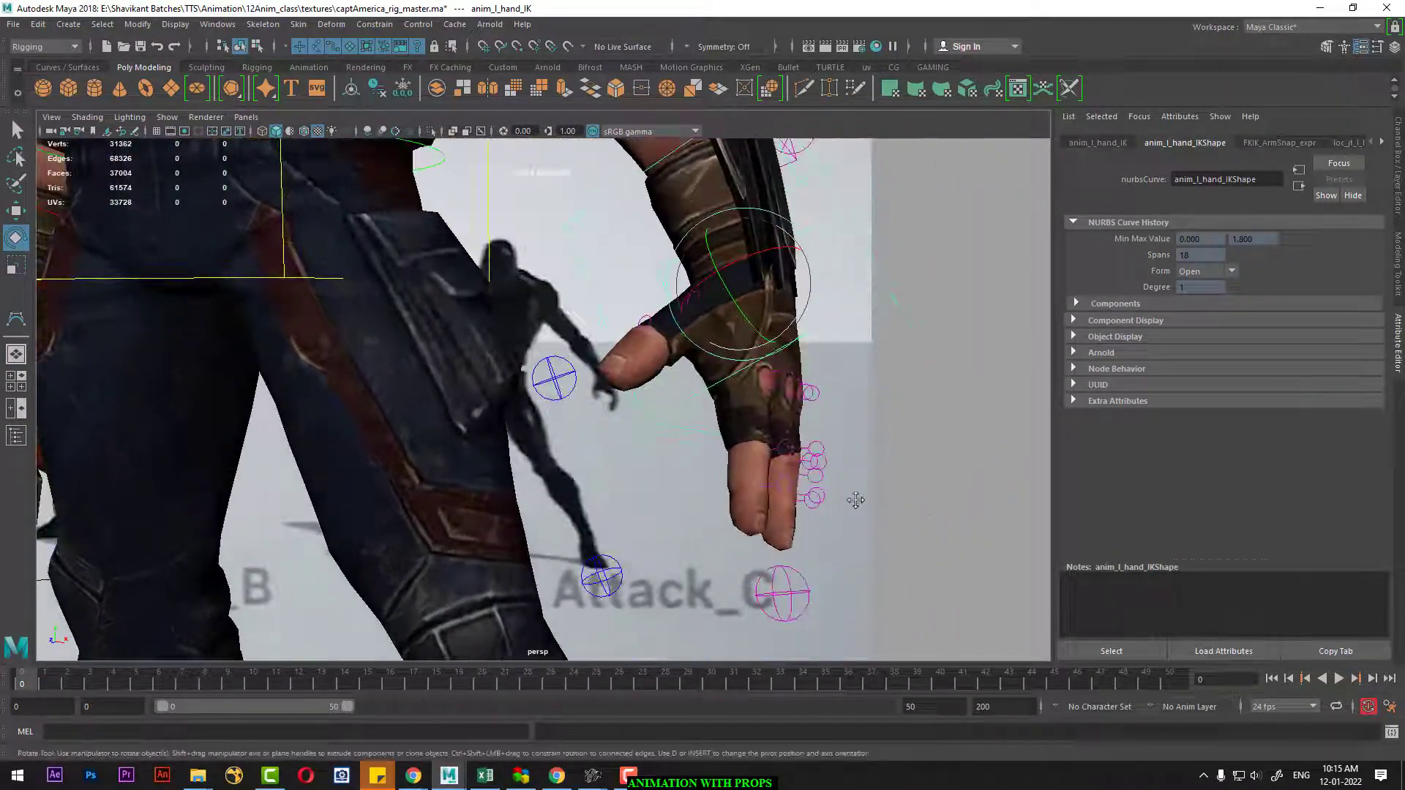
{"action": "scroll", "coordinate": [856, 500], "scroll_direction": "down", "scroll_amount": 4}
{"action": "scroll", "coordinate": [825, 492], "scroll_direction": "up", "scroll_amount": 3}
{"action": "scroll", "coordinate": [879, 468], "scroll_direction": "up", "scroll_amount": 1}
{"action": "scroll", "coordinate": [921, 441], "scroll_direction": "up", "scroll_amount": 1}
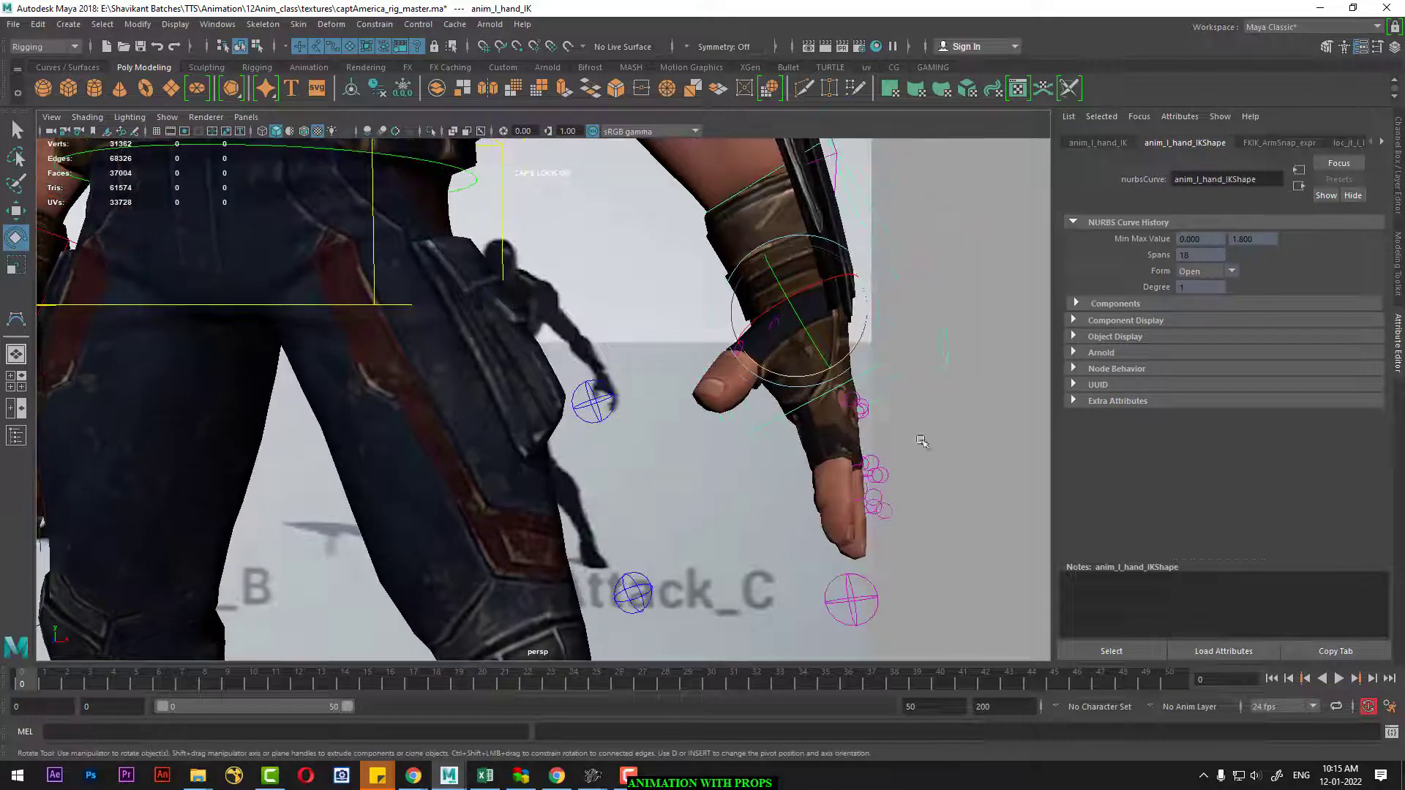
{"action": "left_click", "coordinate": [863, 397]}
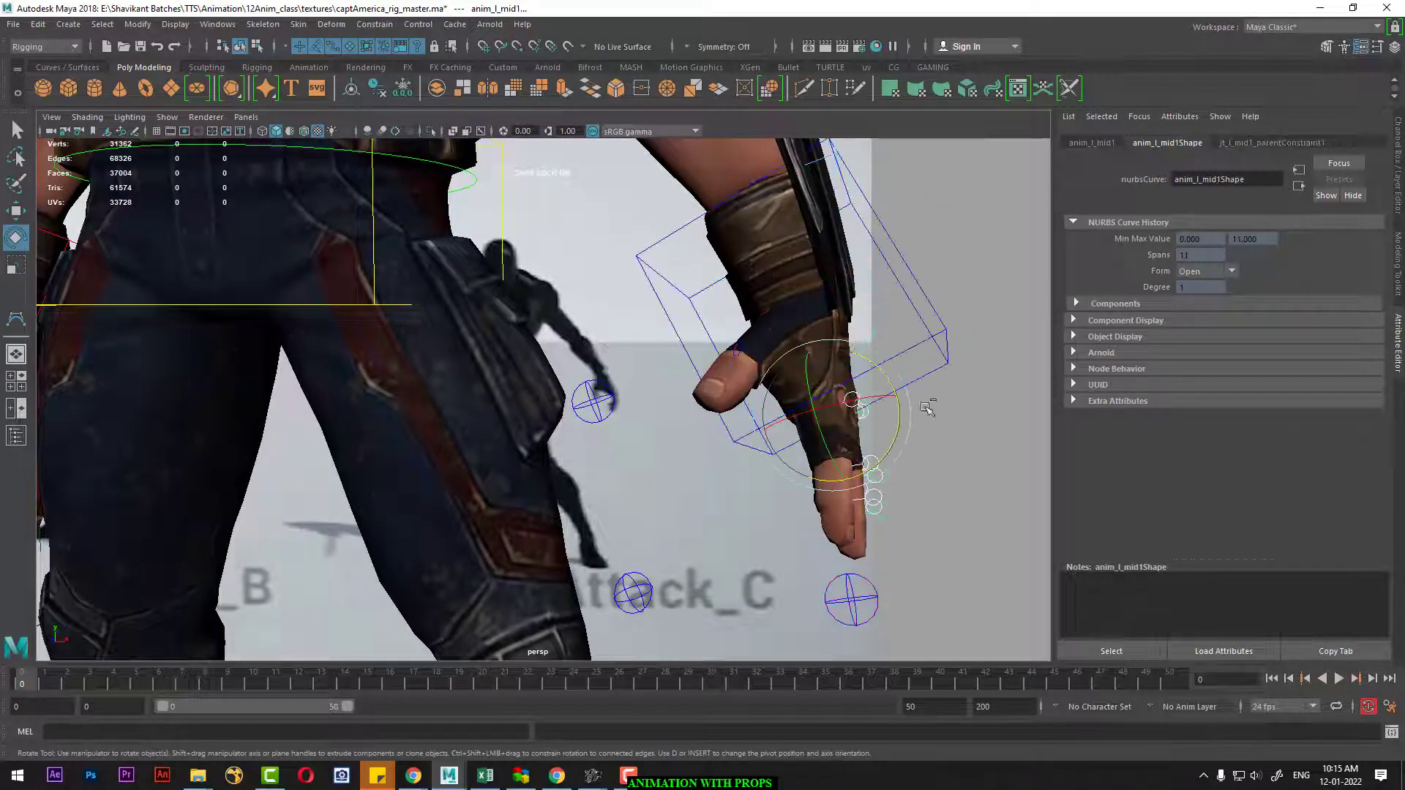
{"action": "left_click_drag", "start_coordinate": [898, 432], "coordinate": [872, 448]}
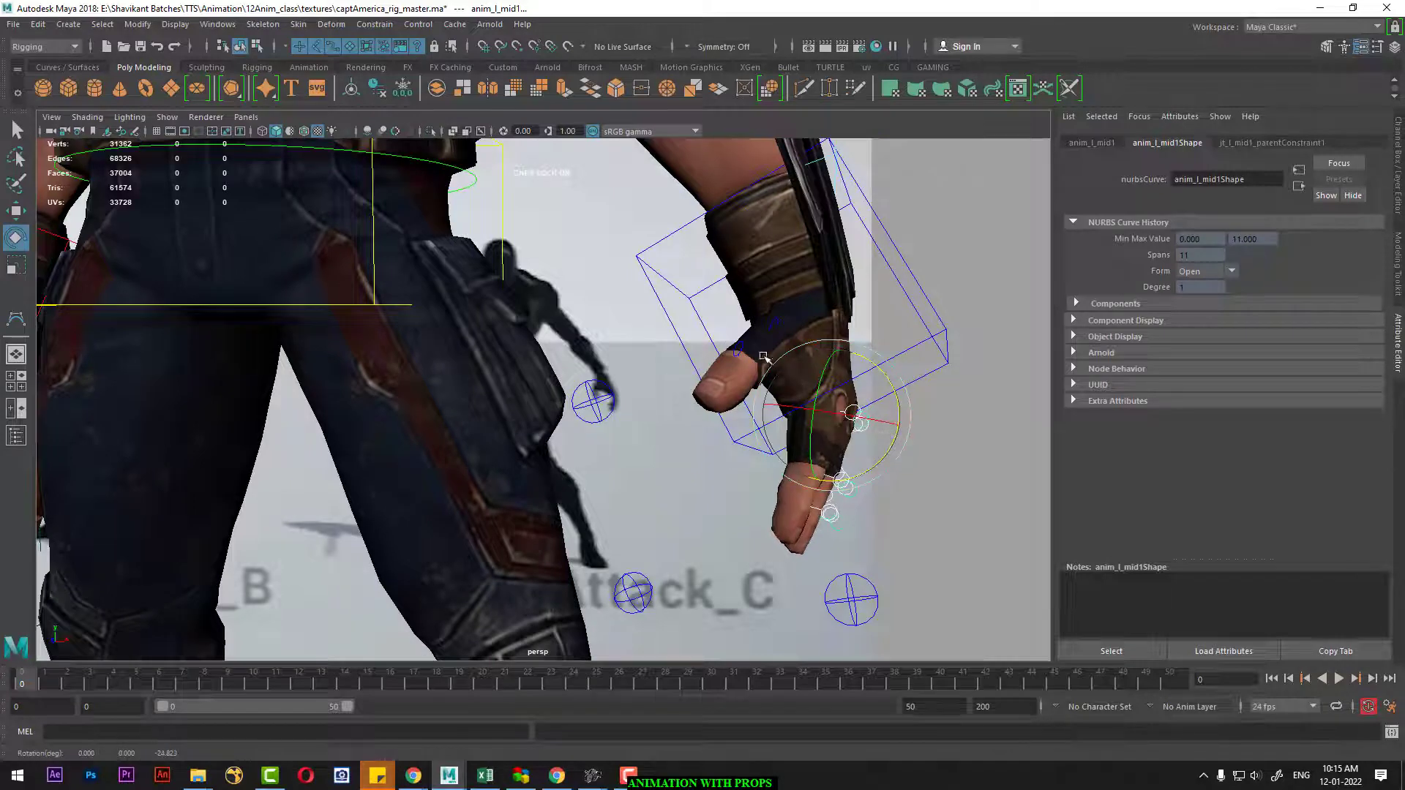
Bend the left thumb's base and second joints slightly inward.
{"action": "mouse_move", "coordinate": [729, 397]}
{"action": "left_mouse_down", "text": "alt"}
{"action": "mouse_move", "coordinate": [668, 392]}
{"action": "mouse_move", "coordinate": [730, 401]}
{"action": "mouse_move", "coordinate": [710, 403]}
{"action": "left_mouse_up", "text": "alt"}
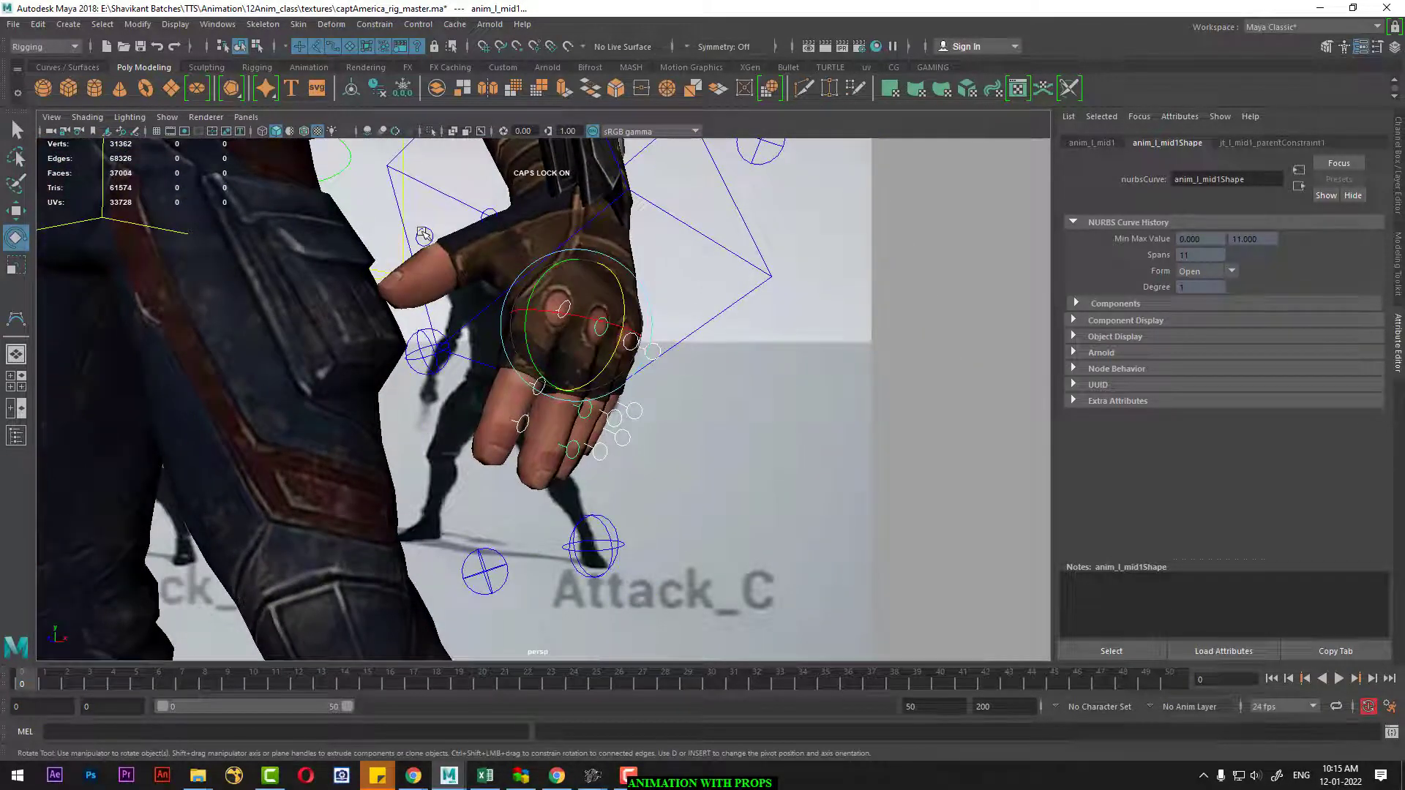
{"action": "left_click", "coordinate": [489, 208]}
{"action": "left_click_drag", "start_coordinate": [448, 228], "coordinate": [452, 239]}
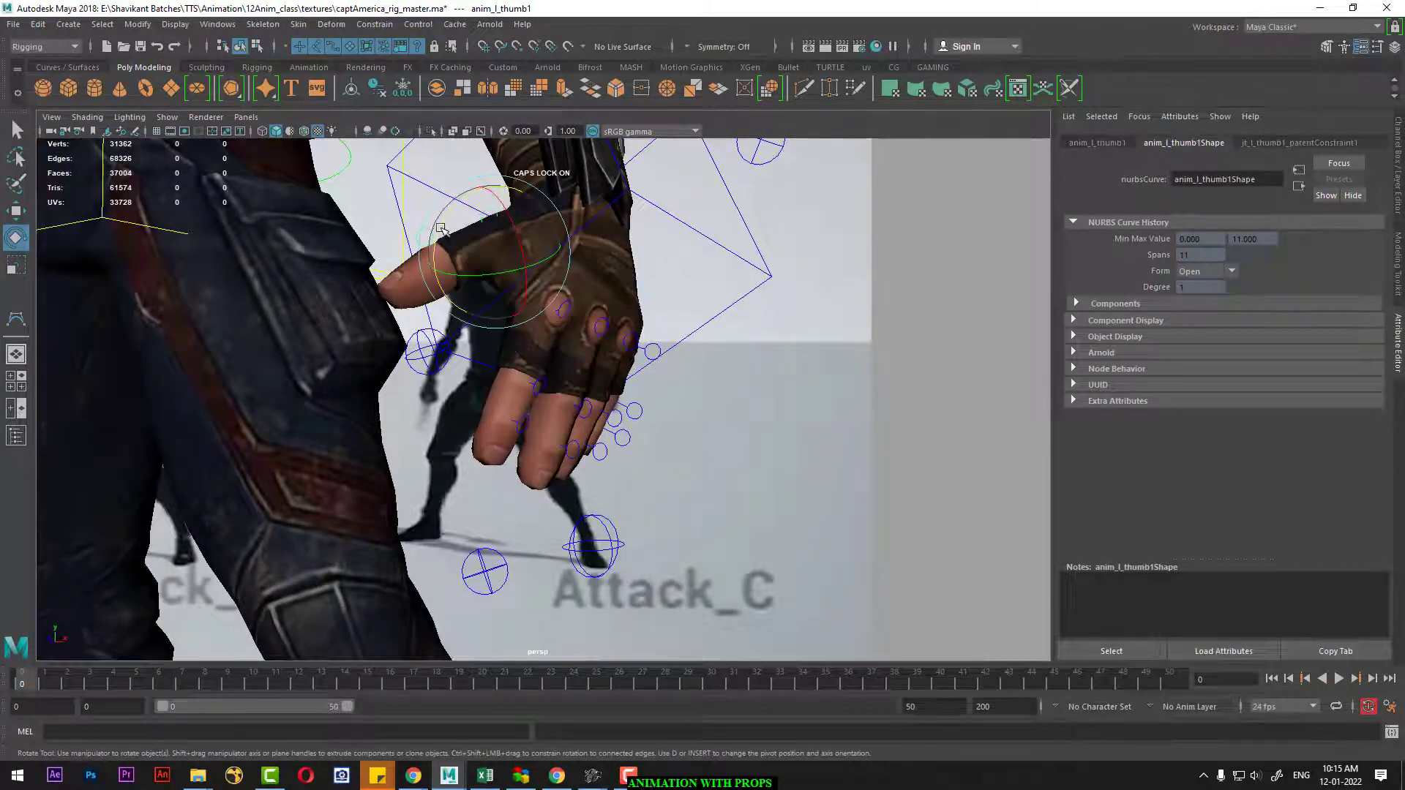
{"action": "left_click", "coordinate": [381, 248]}
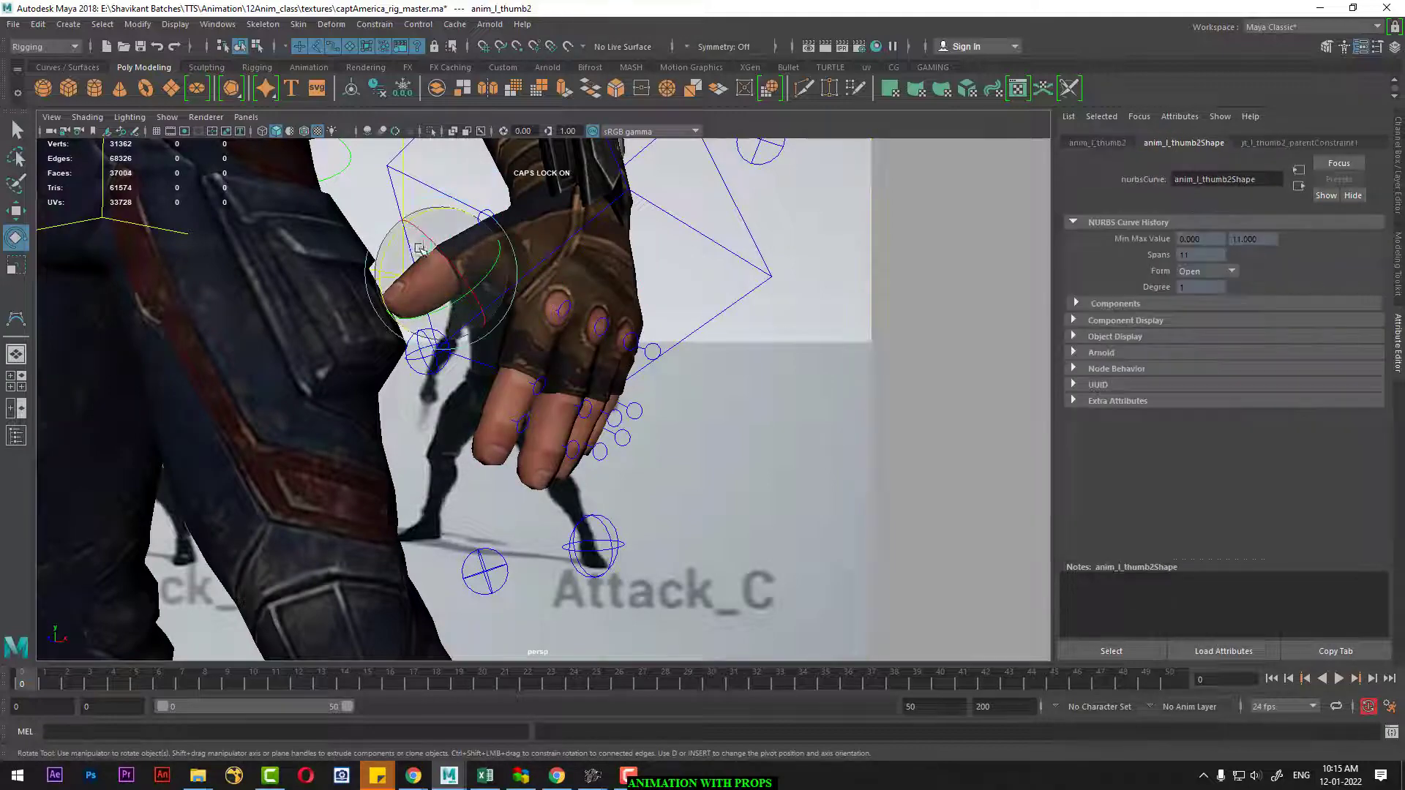
{"action": "left_click_drag", "start_coordinate": [387, 253], "coordinate": [390, 256]}
{"action": "scroll", "coordinate": [840, 439], "scroll_direction": "down", "scroll_amount": 3}
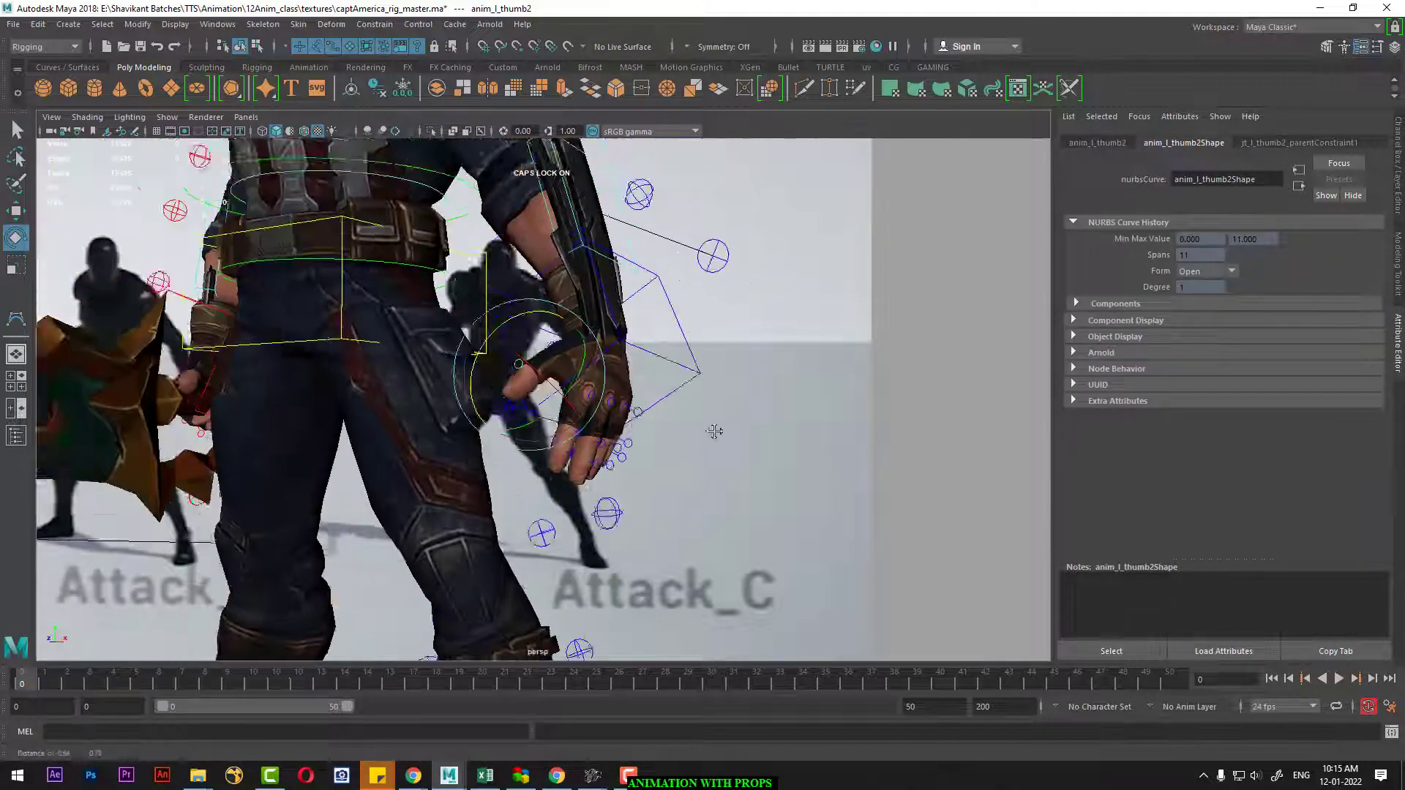
{"action": "scroll", "coordinate": [840, 439], "scroll_direction": "down", "scroll_amount": 3}
{"action": "scroll", "coordinate": [840, 439], "scroll_direction": "down", "scroll_amount": 2}
{"action": "left_click_drag", "start_coordinate": [840, 439], "coordinate": [646, 243], "text": "alt"}
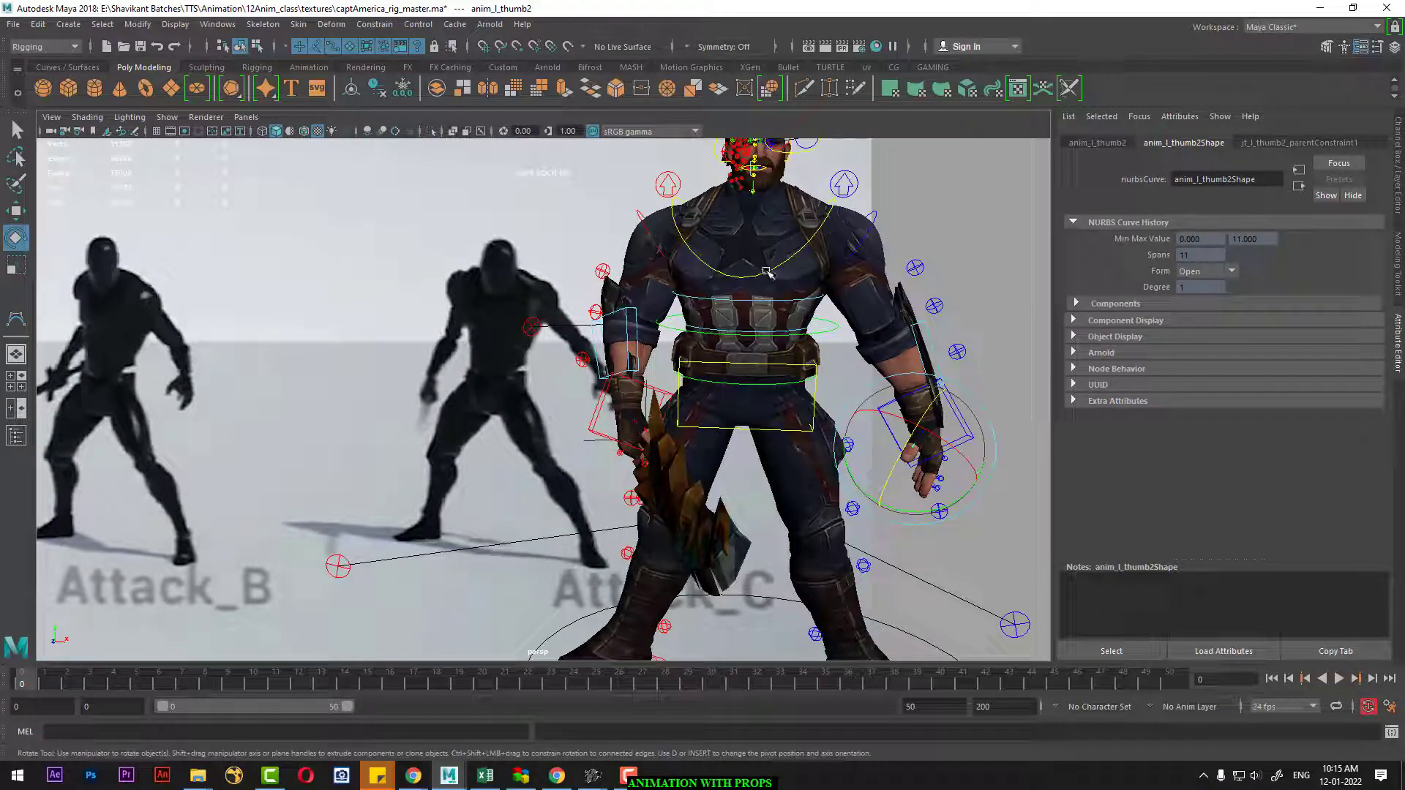
Turn the chest control about 14 degrees on Y (to -13.66).
{"action": "left_click", "coordinate": [767, 272]}
{"action": "scroll", "coordinate": [767, 272], "scroll_direction": "down", "scroll_amount": 2}
{"action": "left_click_drag", "start_coordinate": [767, 272], "coordinate": [779, 394], "text": "alt"}
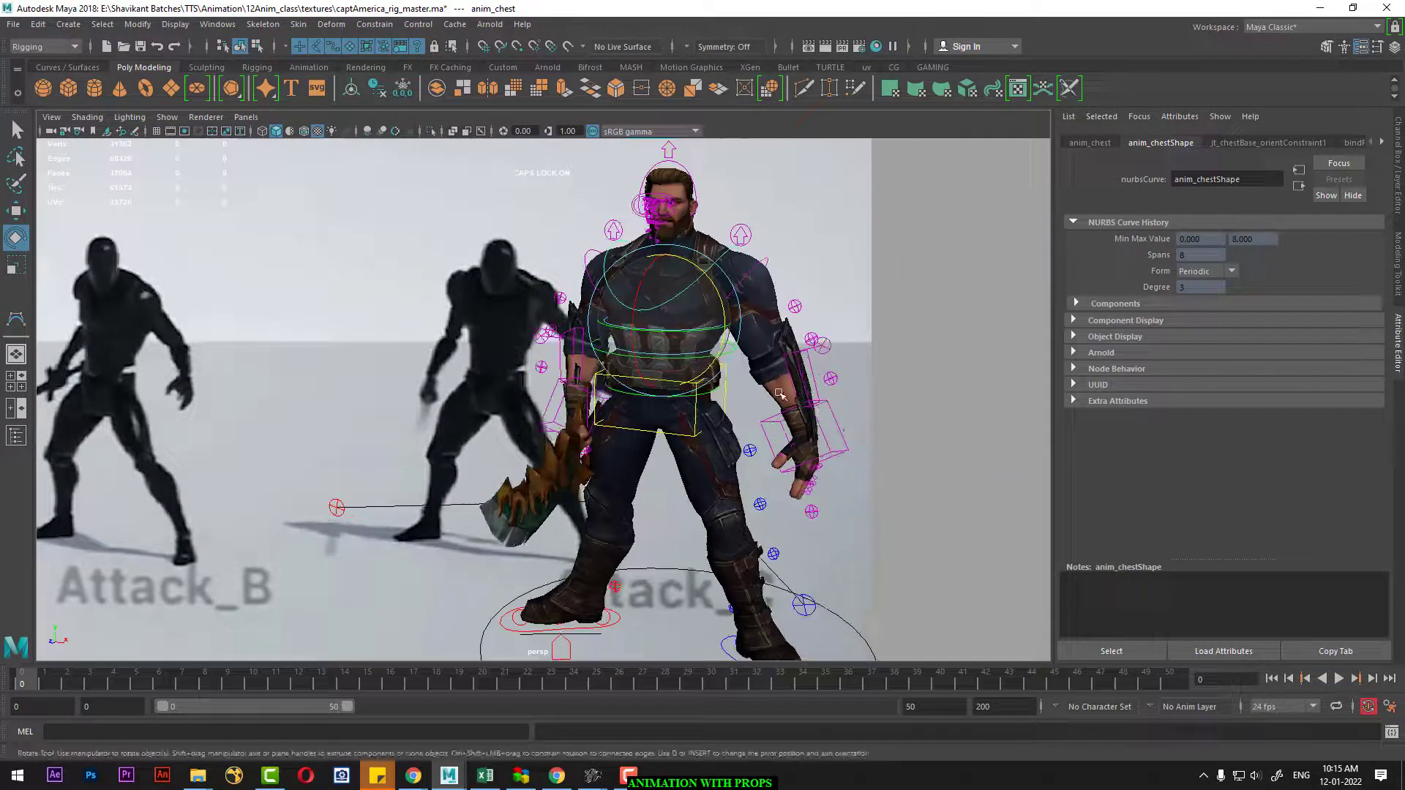
{"action": "left_click_drag", "start_coordinate": [663, 322], "coordinate": [681, 330]}
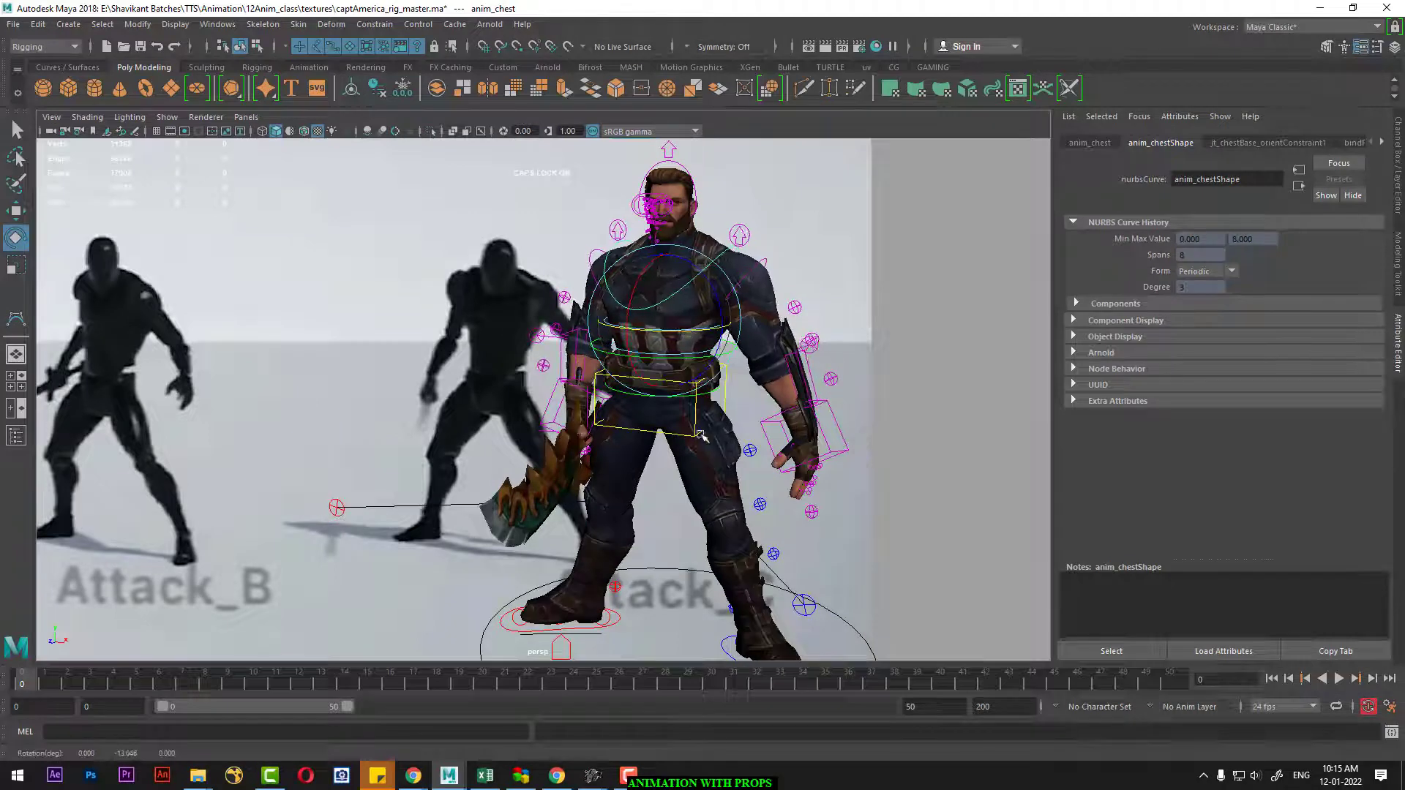
{"action": "left_click", "coordinate": [669, 438]}
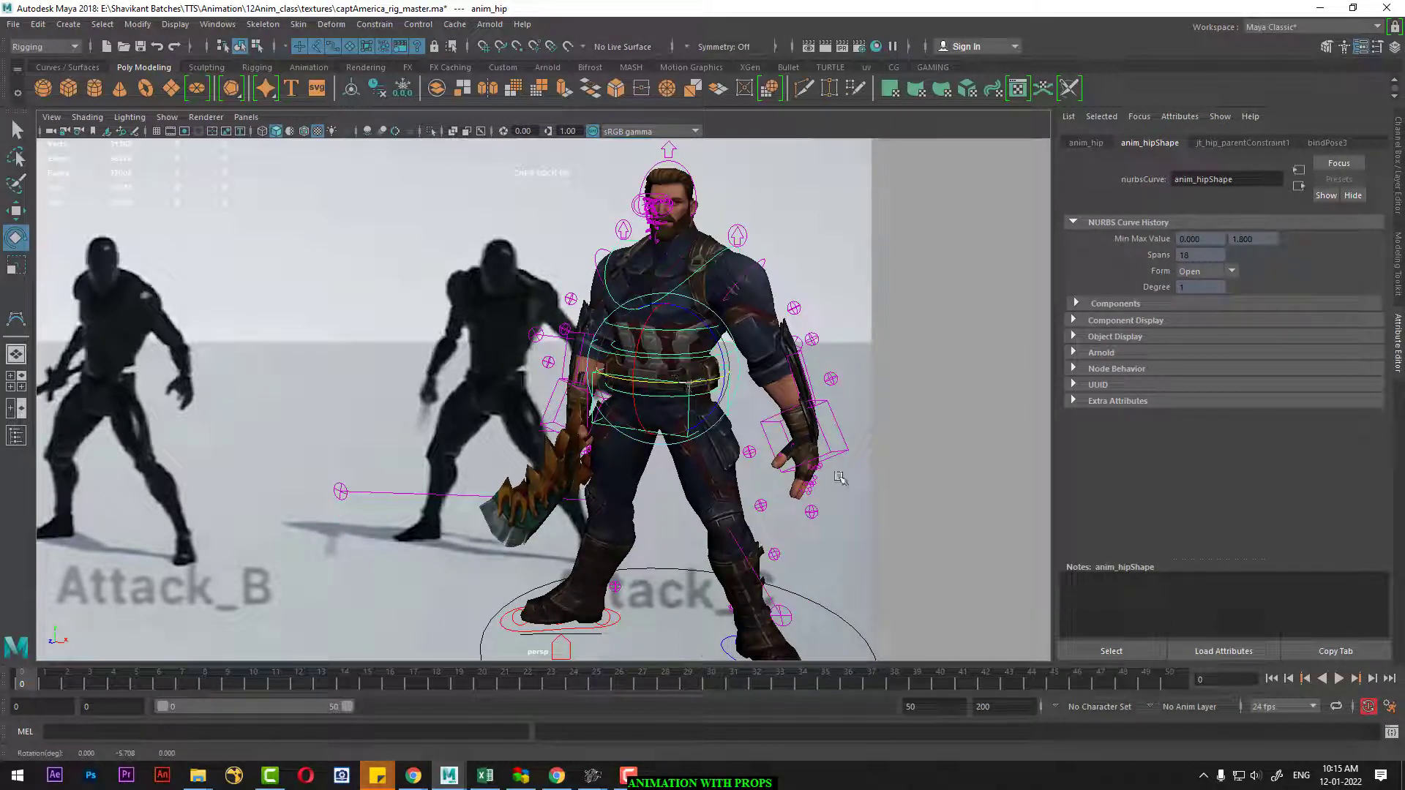
{"action": "mouse_move", "coordinate": [840, 478]}
{"action": "left_mouse_down", "text": "alt"}
{"action": "mouse_move", "coordinate": [785, 488]}
{"action": "mouse_move", "coordinate": [799, 492]}
{"action": "left_mouse_up", "text": "alt"}
Swing the left upper-arm IK control down about 35 degrees on Z.
{"action": "left_click", "coordinate": [756, 492]}
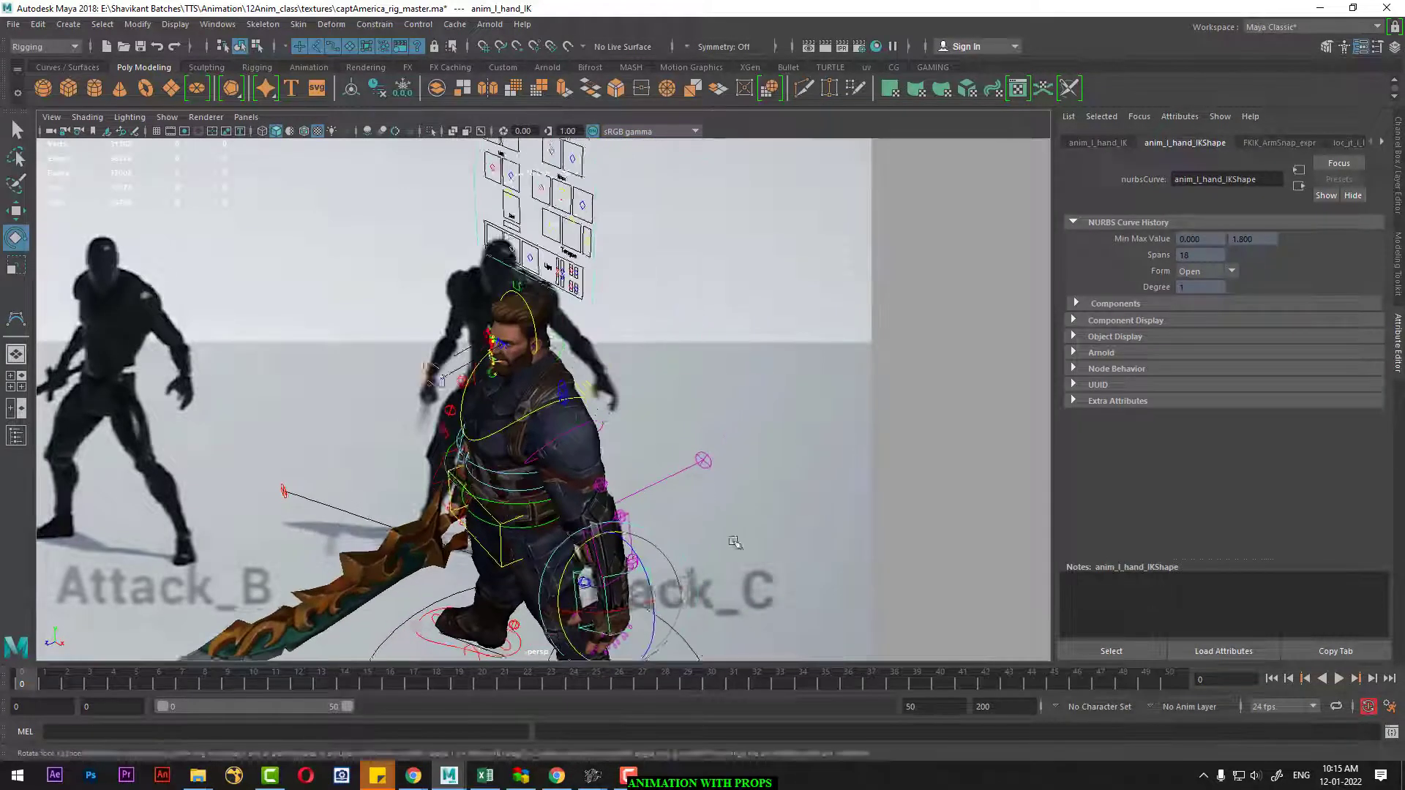
{"action": "key", "text": "w"}
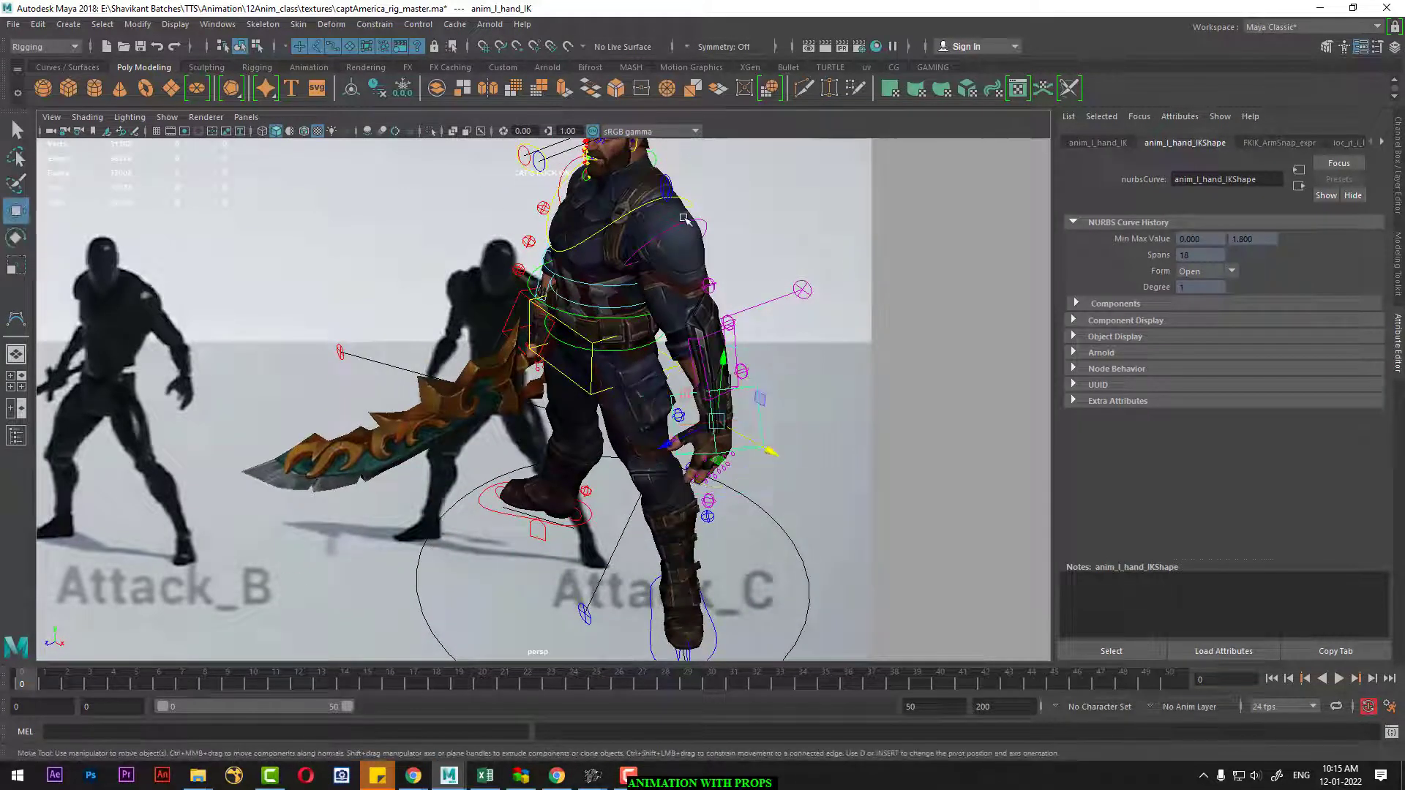
{"action": "left_click", "coordinate": [688, 225]}
{"action": "left_click_drag", "start_coordinate": [688, 225], "coordinate": [825, 389], "text": "alt"}
{"action": "key", "text": "e"}
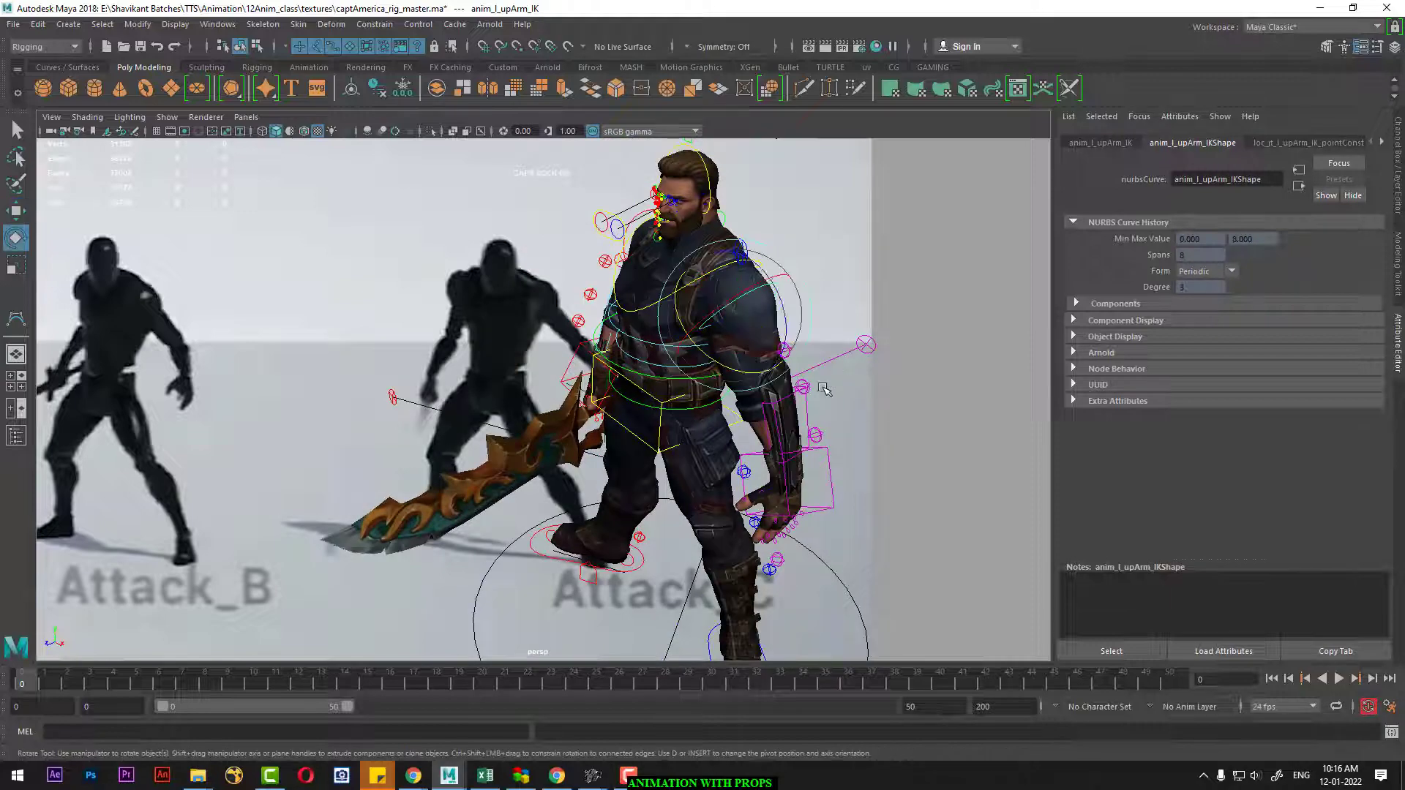
{"action": "left_click_drag", "start_coordinate": [734, 365], "coordinate": [708, 376]}
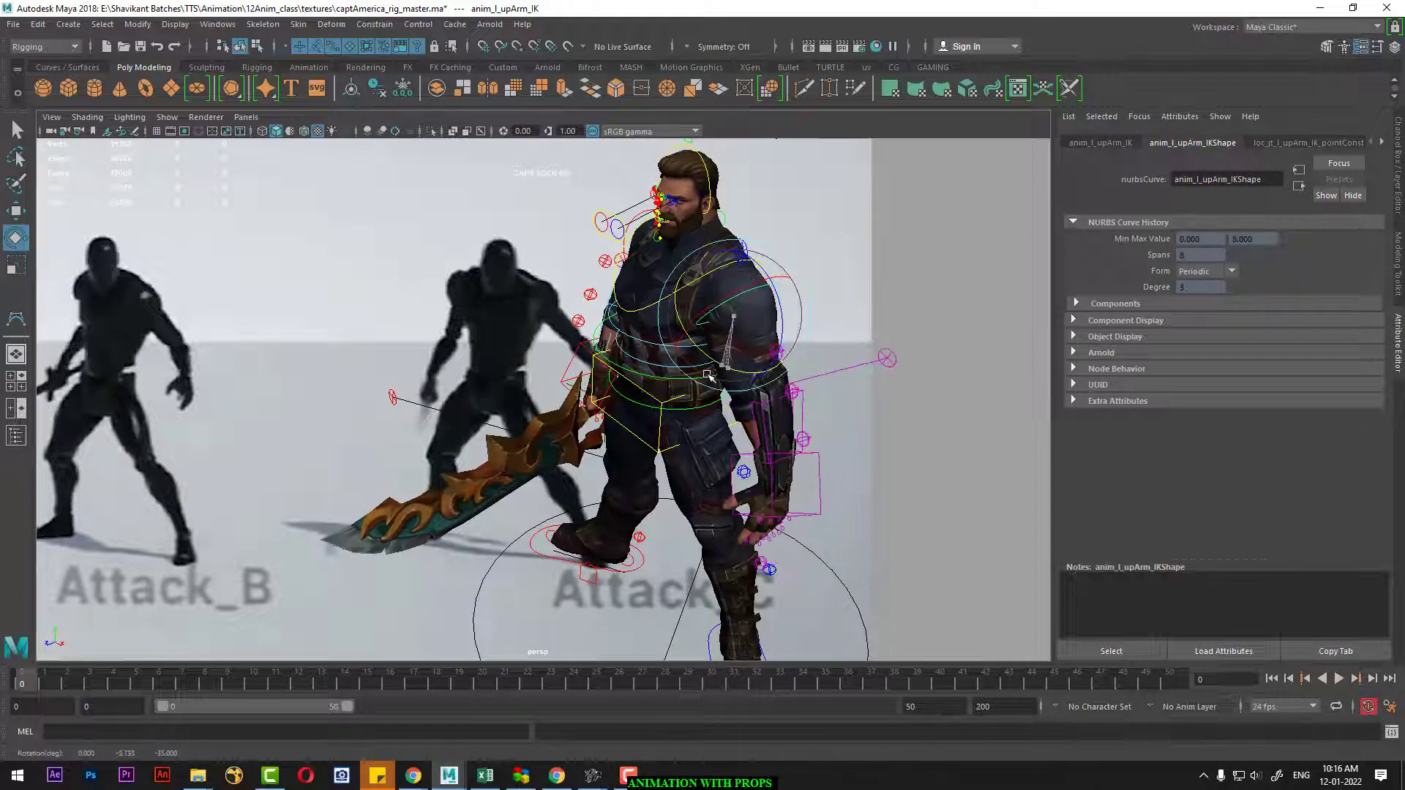
{"action": "mouse_move", "coordinate": [794, 378]}
{"action": "left_mouse_down", "text": "alt"}
{"action": "mouse_move", "coordinate": [870, 338]}
{"action": "mouse_move", "coordinate": [750, 311]}
{"action": "mouse_move", "coordinate": [693, 265]}
{"action": "left_mouse_up", "text": "alt"}
Rotate the sword-holding right upper-arm IK control to about 31.3 on Z.
{"action": "left_click", "coordinate": [750, 311]}
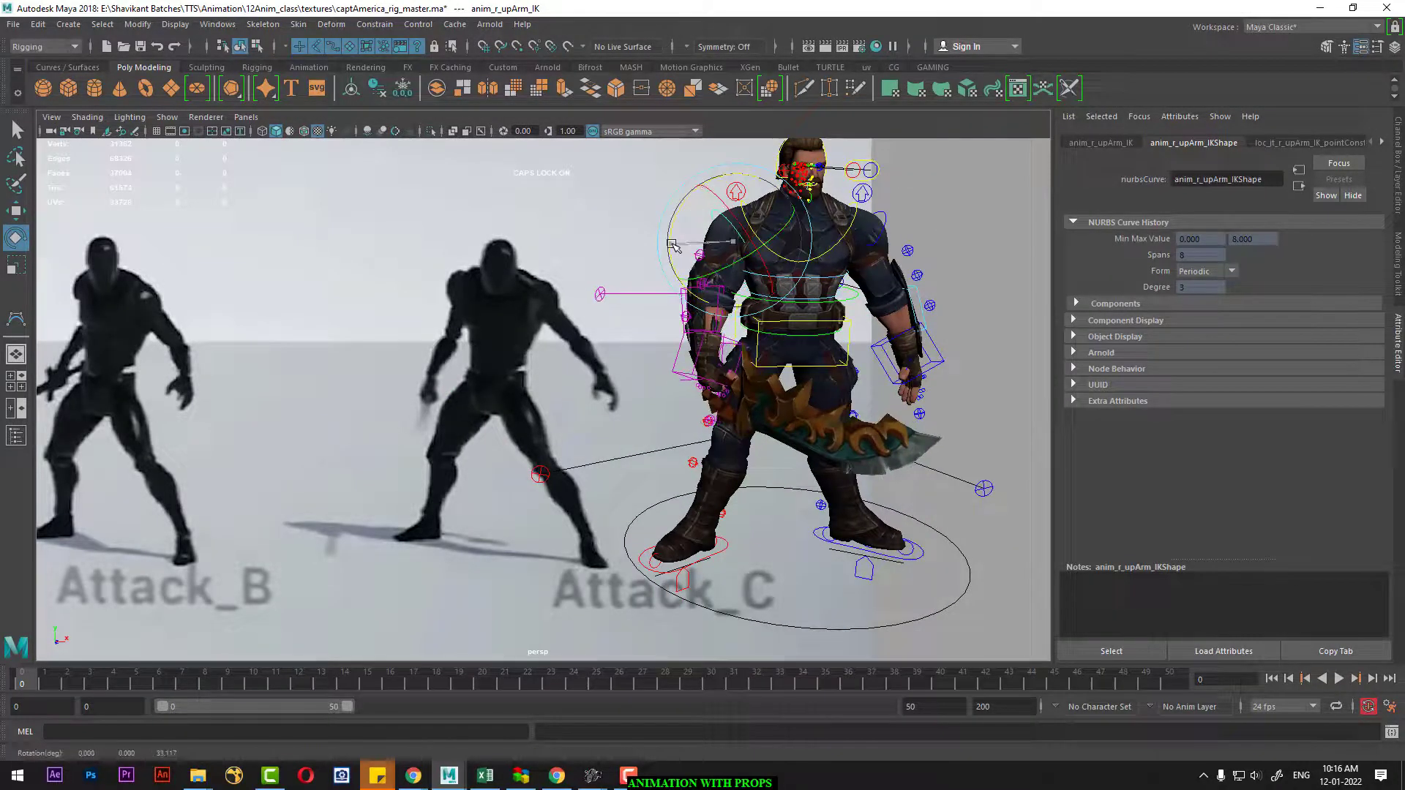
{"action": "mouse_move", "coordinate": [674, 249]}
{"action": "left_mouse_down", "text": "alt"}
{"action": "mouse_move", "coordinate": [734, 272]}
{"action": "mouse_move", "coordinate": [706, 343]}
{"action": "left_mouse_up", "text": "alt"}
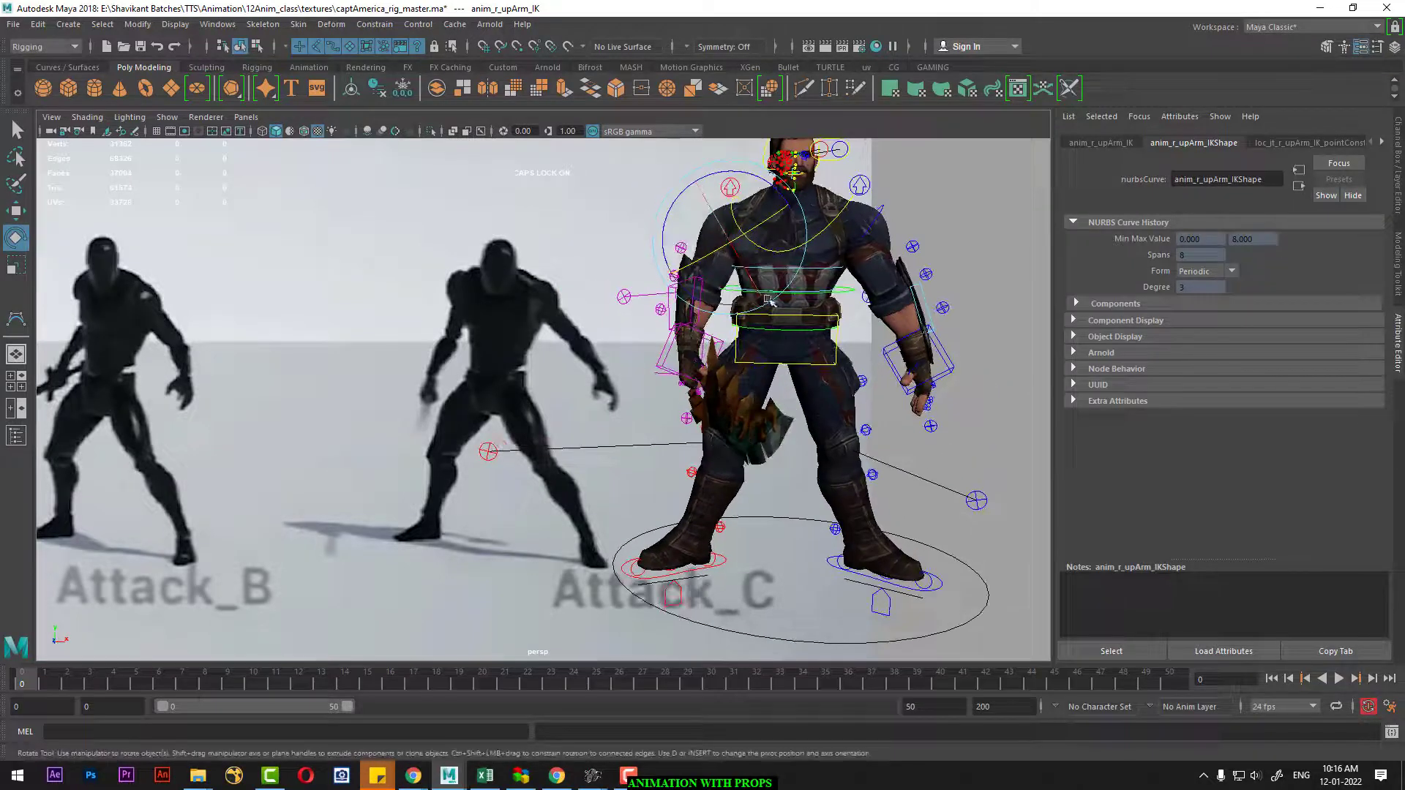
{"action": "left_click_drag", "start_coordinate": [765, 219], "coordinate": [740, 234]}
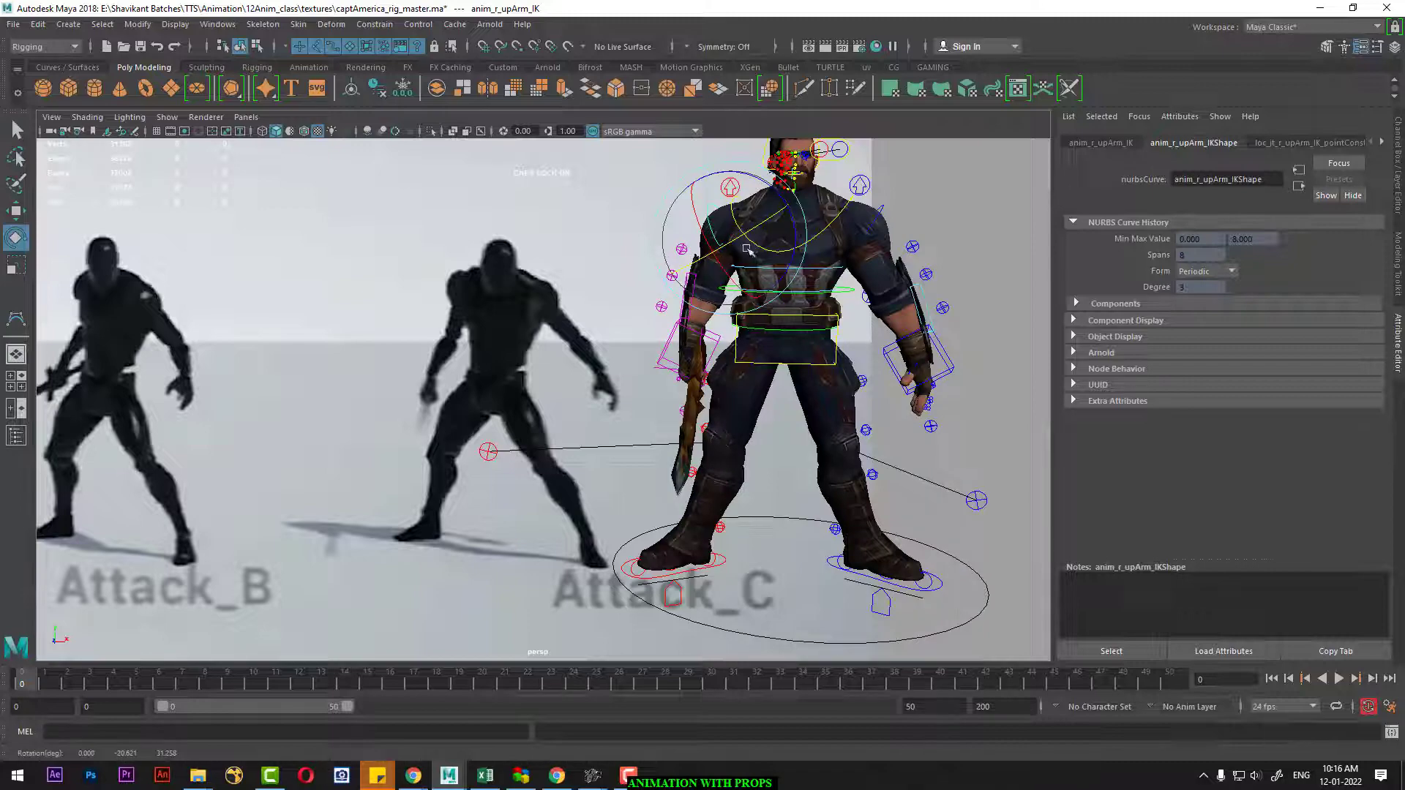
{"action": "left_click_drag", "start_coordinate": [816, 323], "coordinate": [752, 338], "text": "alt"}
Select the right elbow IK control with the Move tool, viewing the rig from the front.
{"action": "left_click", "coordinate": [543, 248]}
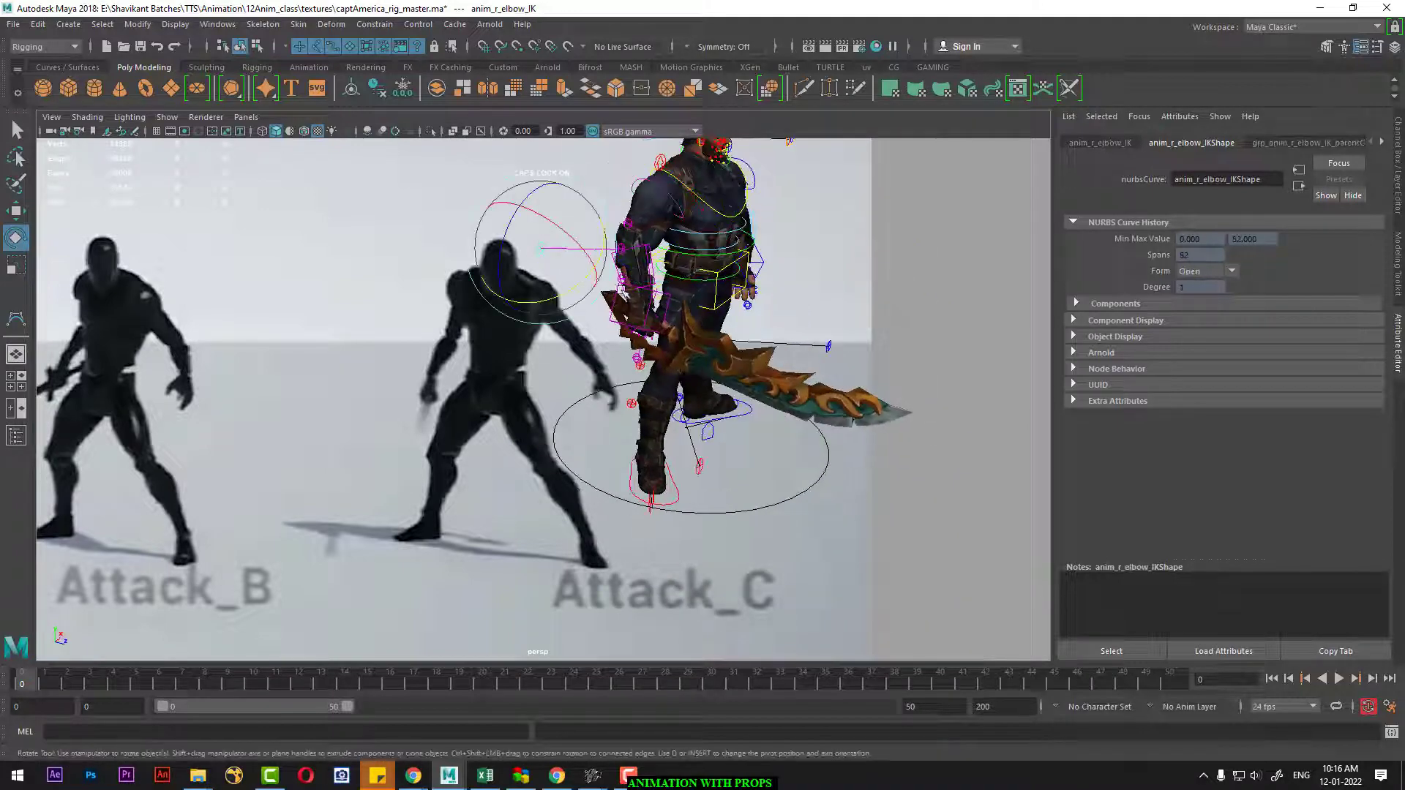
{"action": "key", "text": "w"}
{"action": "mouse_move", "coordinate": [556, 264]}
{"action": "left_mouse_down", "text": "alt"}
{"action": "mouse_move", "coordinate": [690, 344]}
{"action": "mouse_move", "coordinate": [791, 364]}
{"action": "left_mouse_up", "text": "alt"}
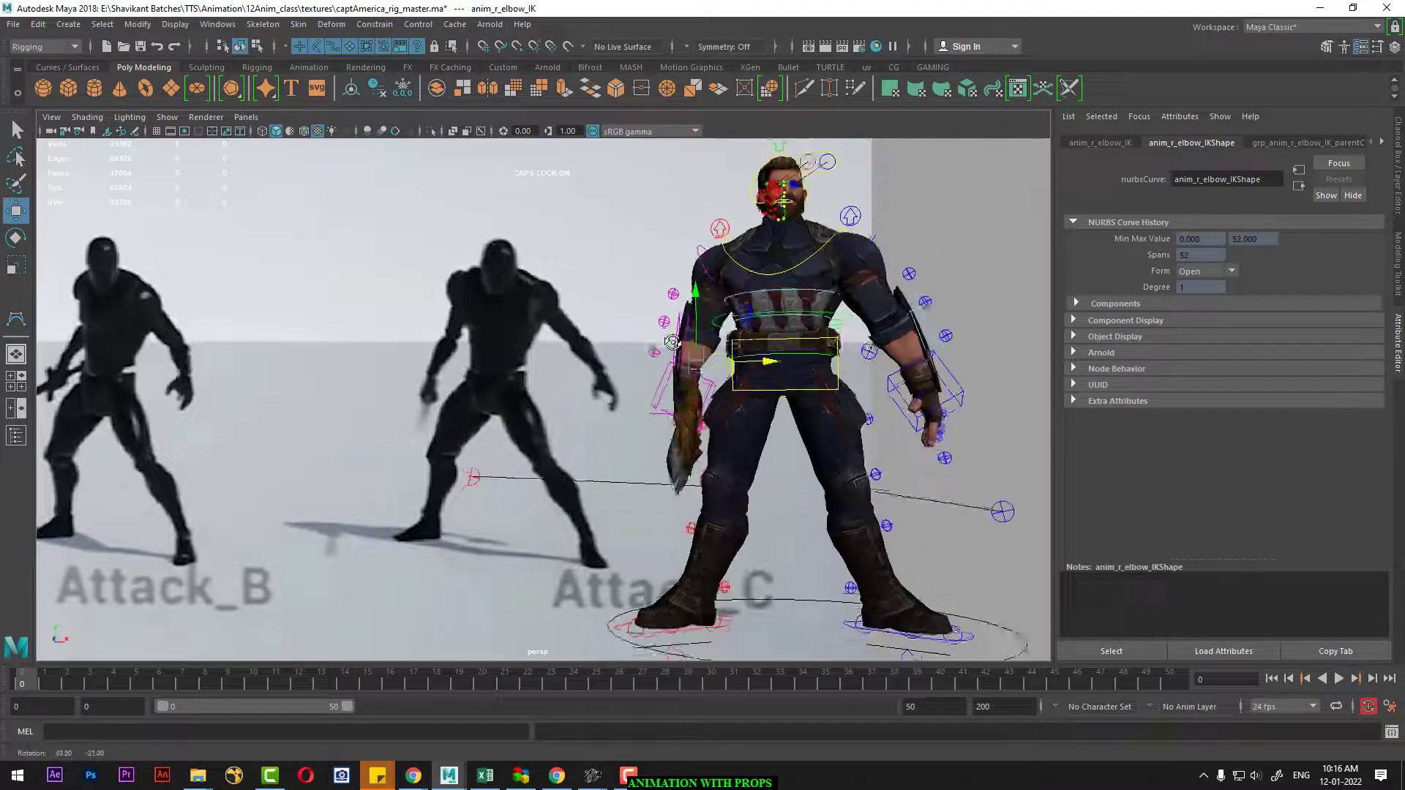
{"action": "left_click", "coordinate": [788, 362]}
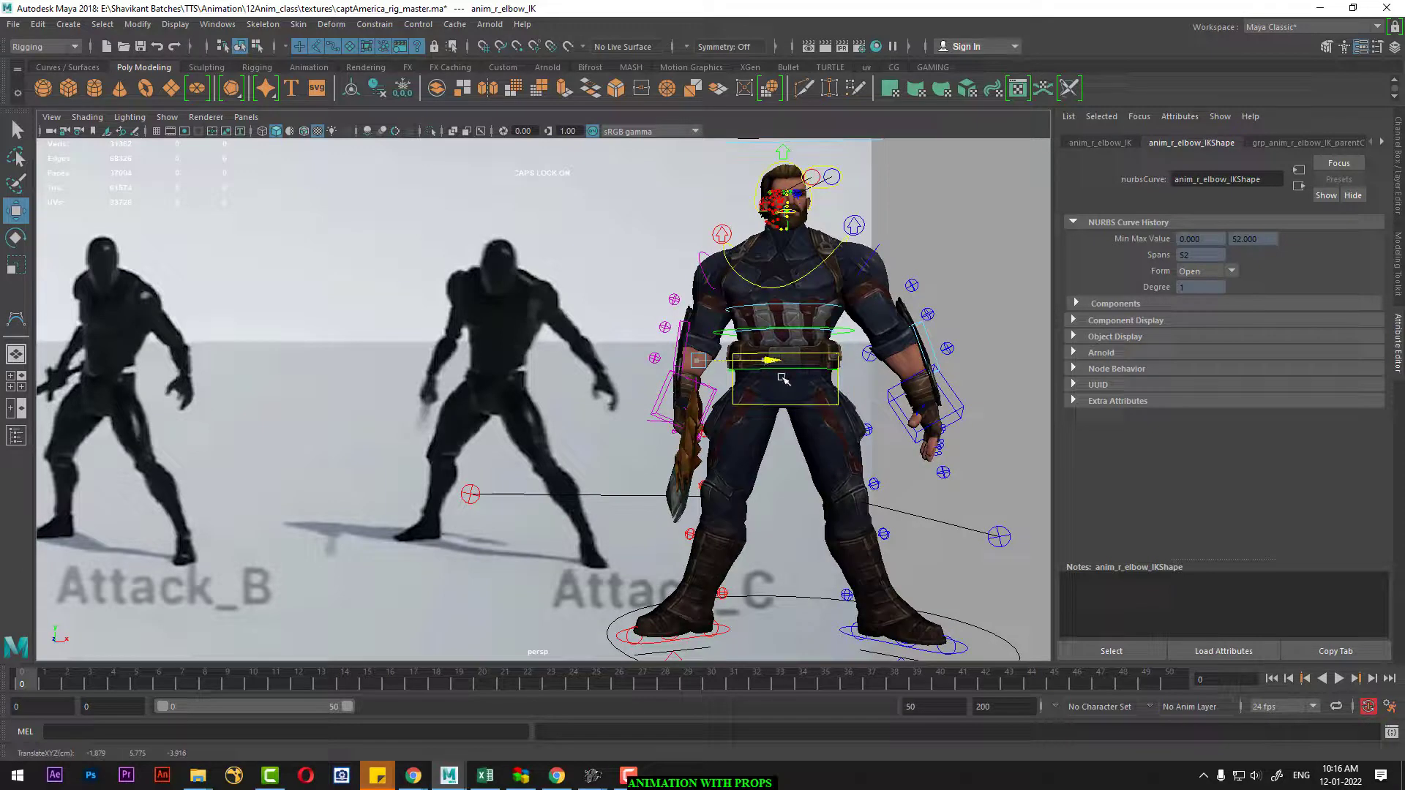